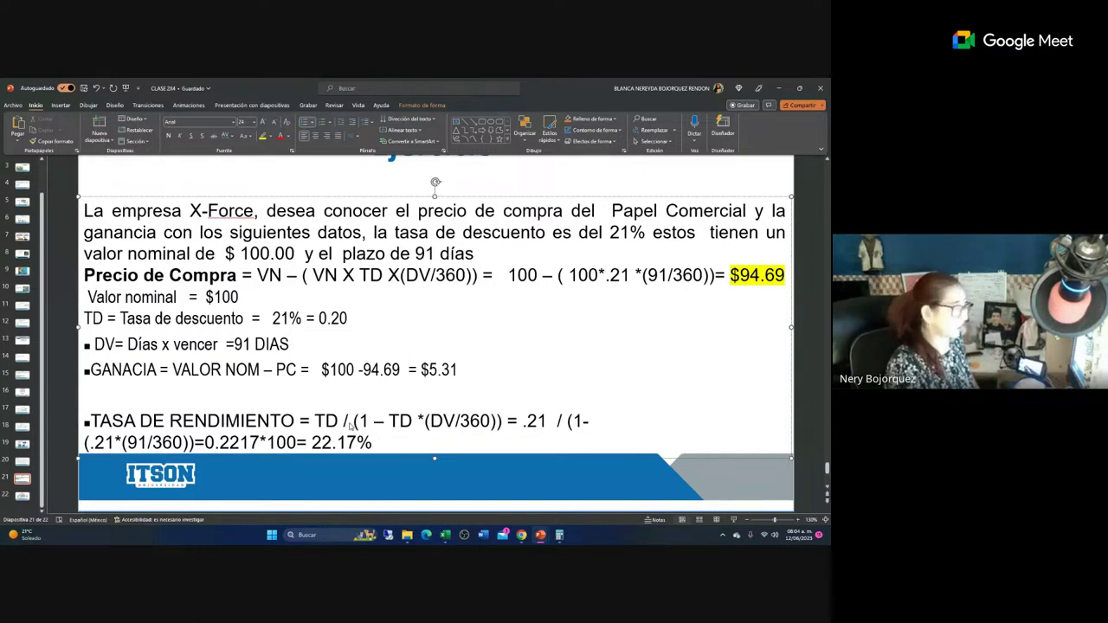
Switch to the AFCP Verano 2023 group chat in WhatsApp Web and download the shared file Formulario CETEs (1).xlsx.
{"action": "scroll", "coordinate": [349, 424], "scroll_direction": "down", "scroll_amount": 3}
{"action": "scroll", "coordinate": [350, 425], "scroll_direction": "up", "scroll_amount": 3}
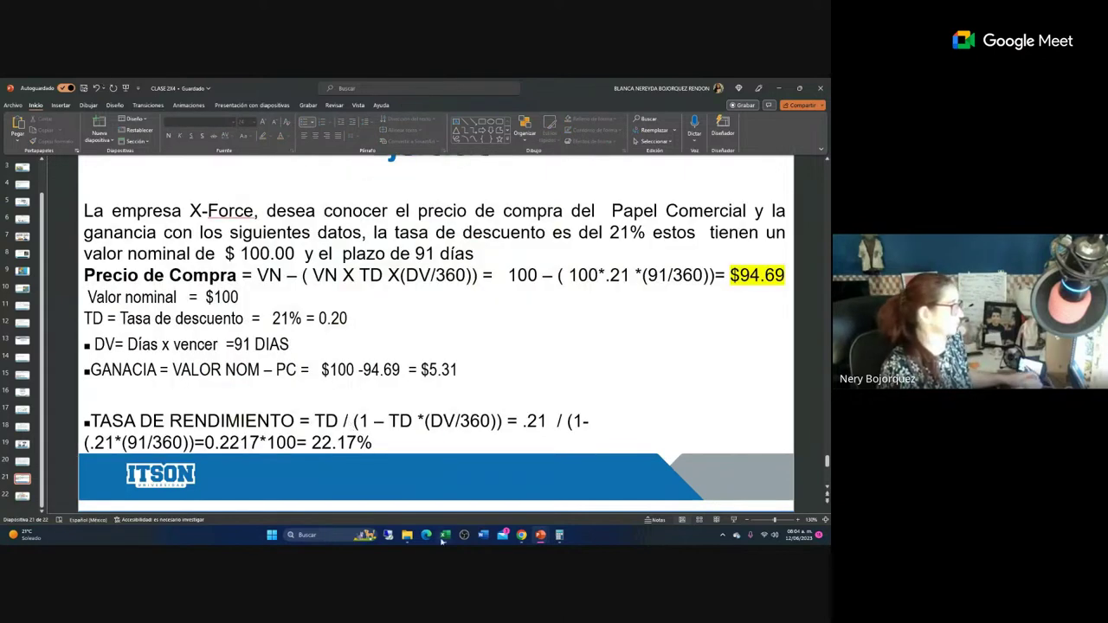
{"action": "mouse_move", "coordinate": [407, 536]}
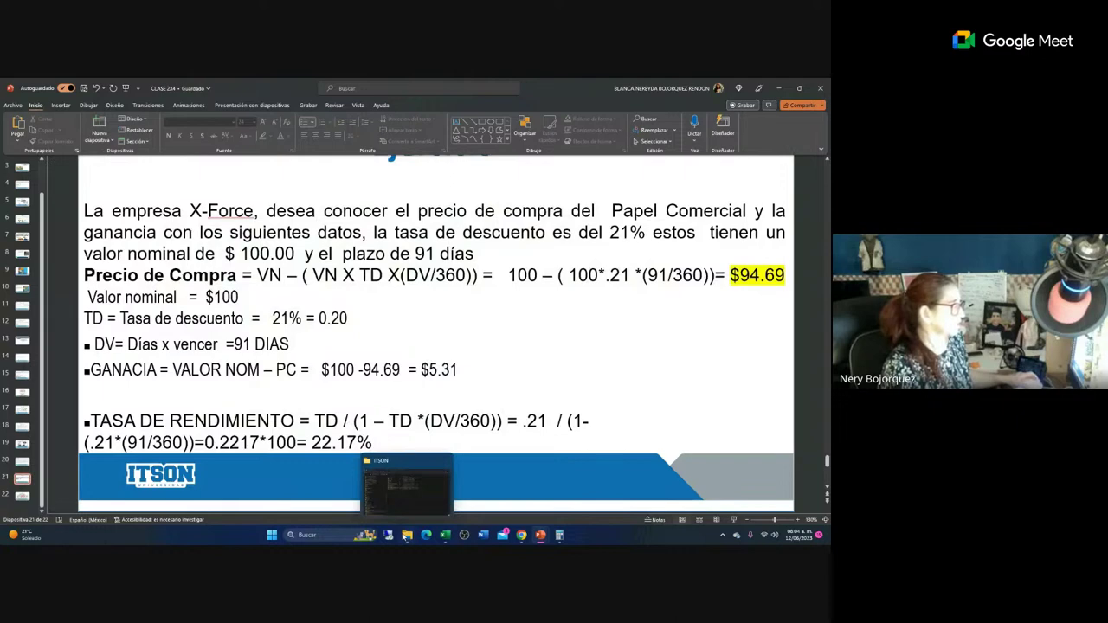
{"action": "left_click", "coordinate": [522, 535]}
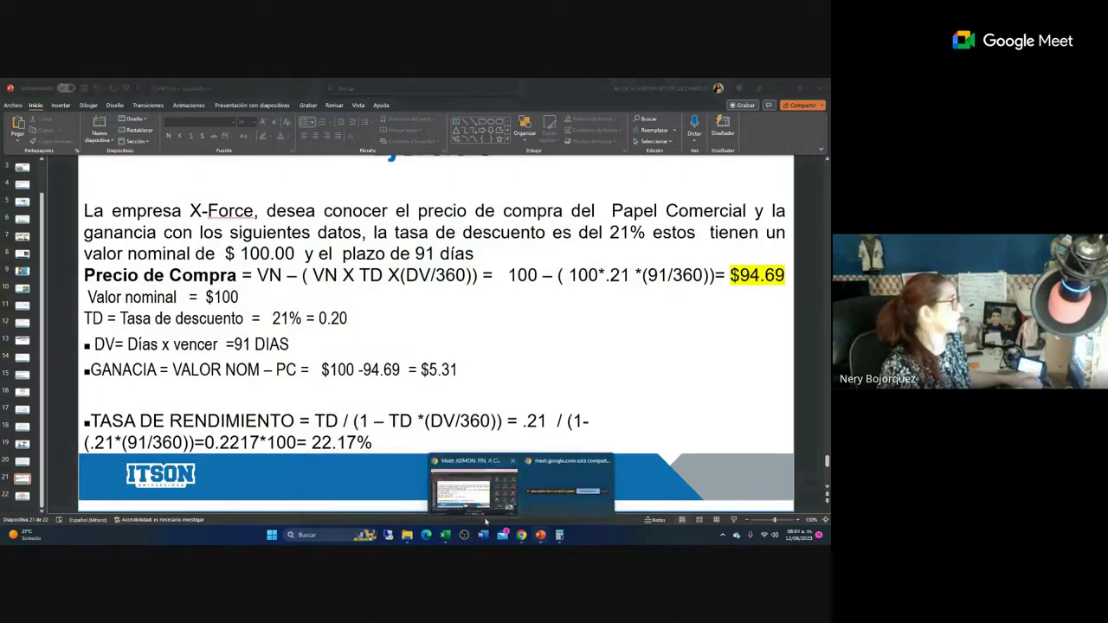
{"action": "left_click", "coordinate": [474, 492]}
{"action": "left_click", "coordinate": [35, 85]}
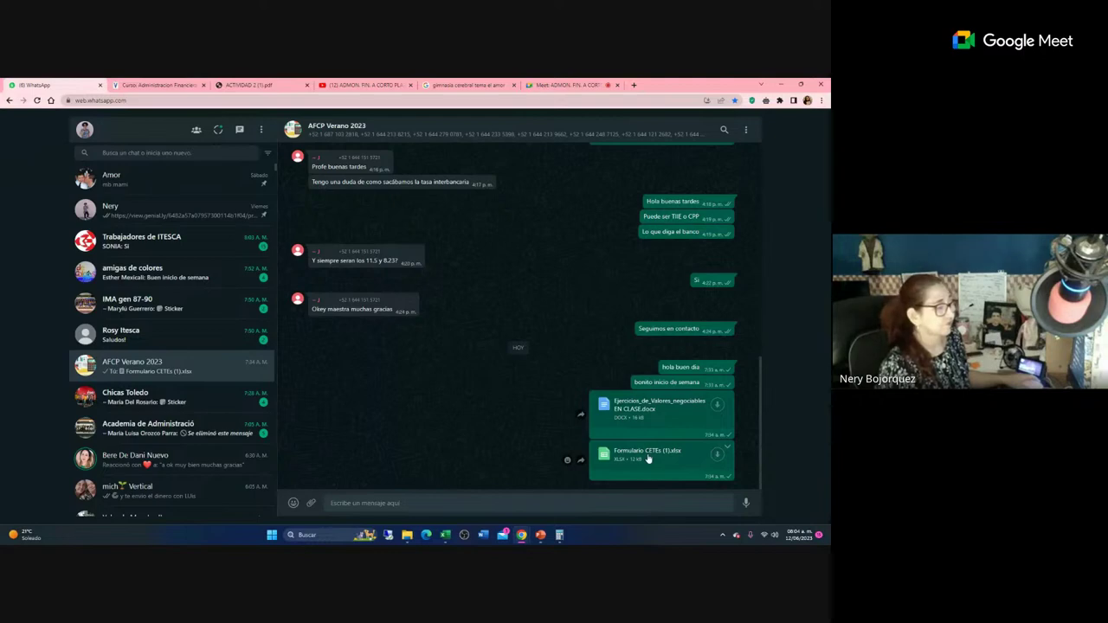
{"action": "left_click", "coordinate": [717, 454]}
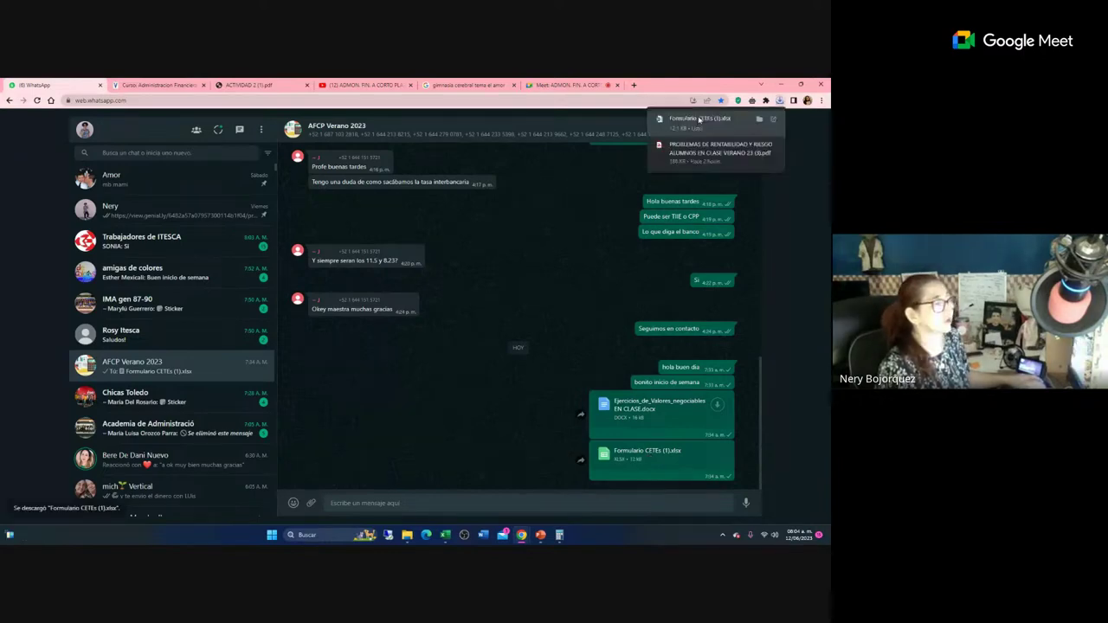
Open the downloaded CETEs formula workbook in Excel and enable editing.
{"action": "left_click", "coordinate": [699, 120]}
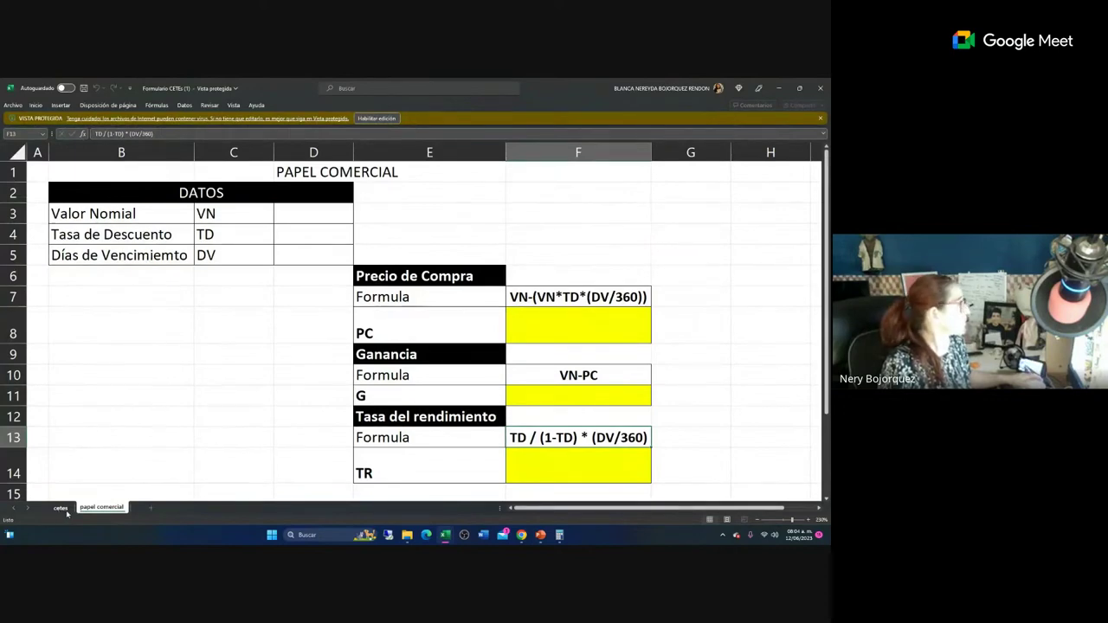
{"action": "left_click", "coordinate": [192, 418]}
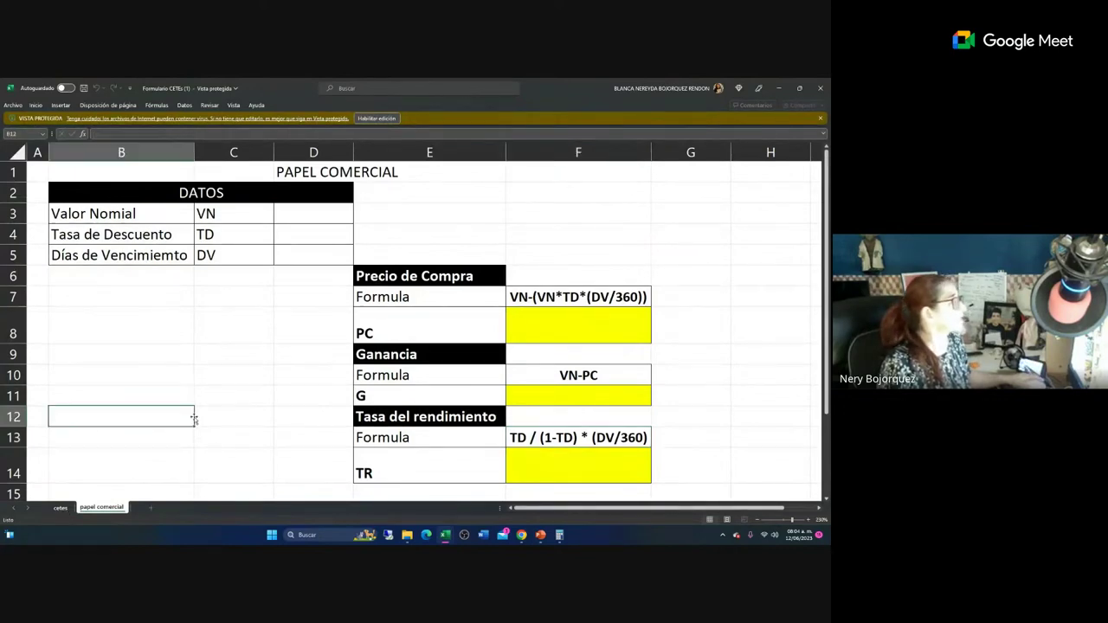
{"action": "left_click", "coordinate": [375, 117]}
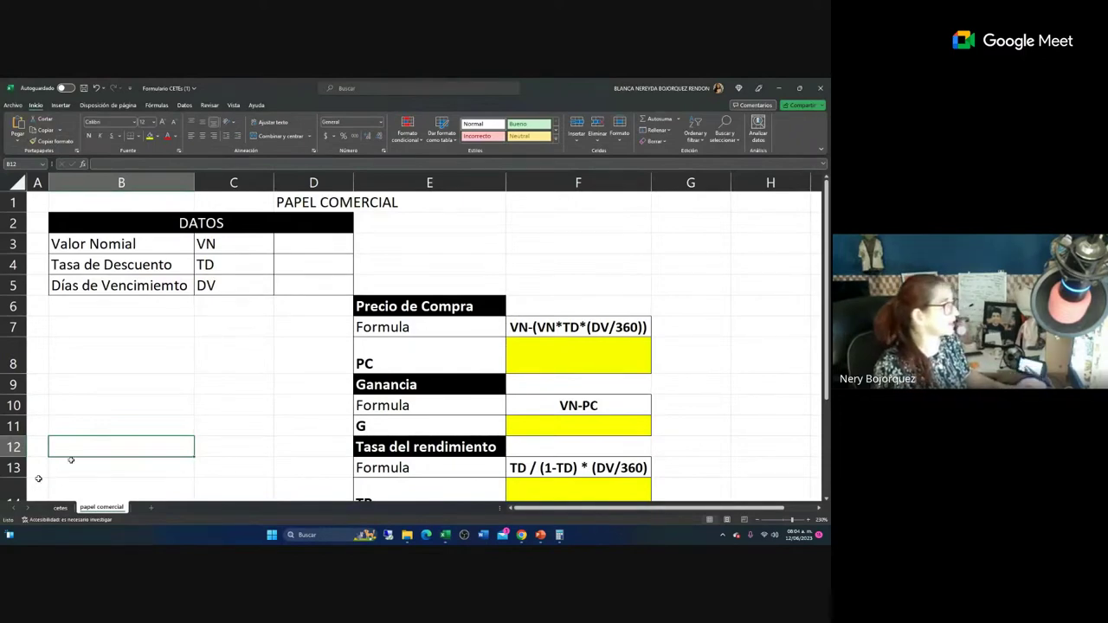
Switch to the CLASE 2X4 presentation in PowerPoint and copy the X-Force problem statement paragraph from the exercise slide.
{"action": "key", "text": "alt+Tab"}
{"action": "key", "text": "alt+Tab"}
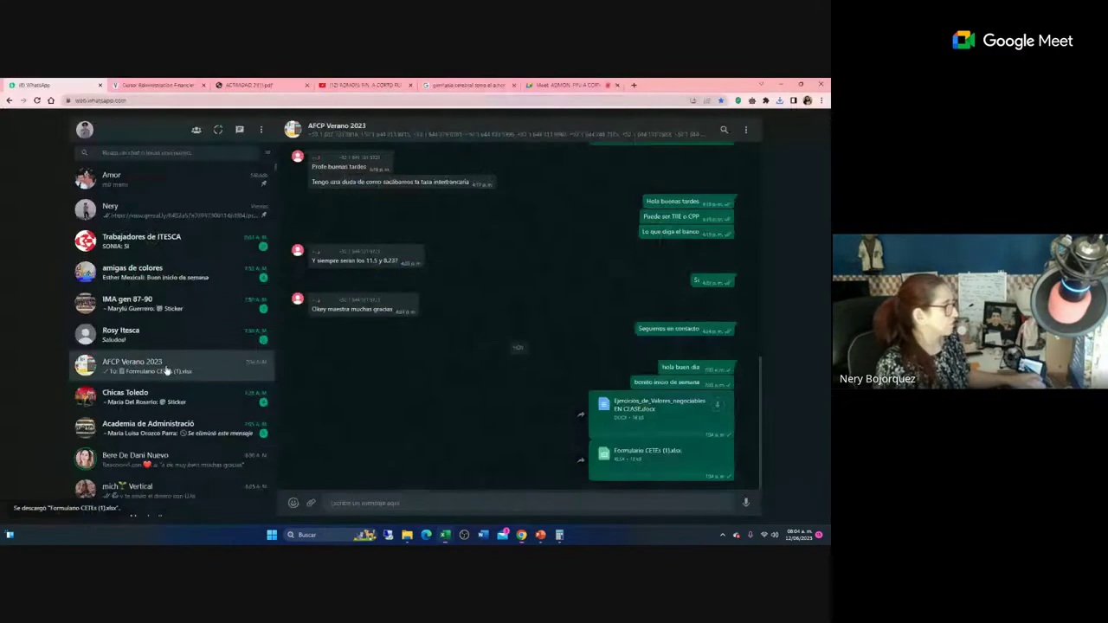
{"action": "mouse_move", "coordinate": [571, 541]}
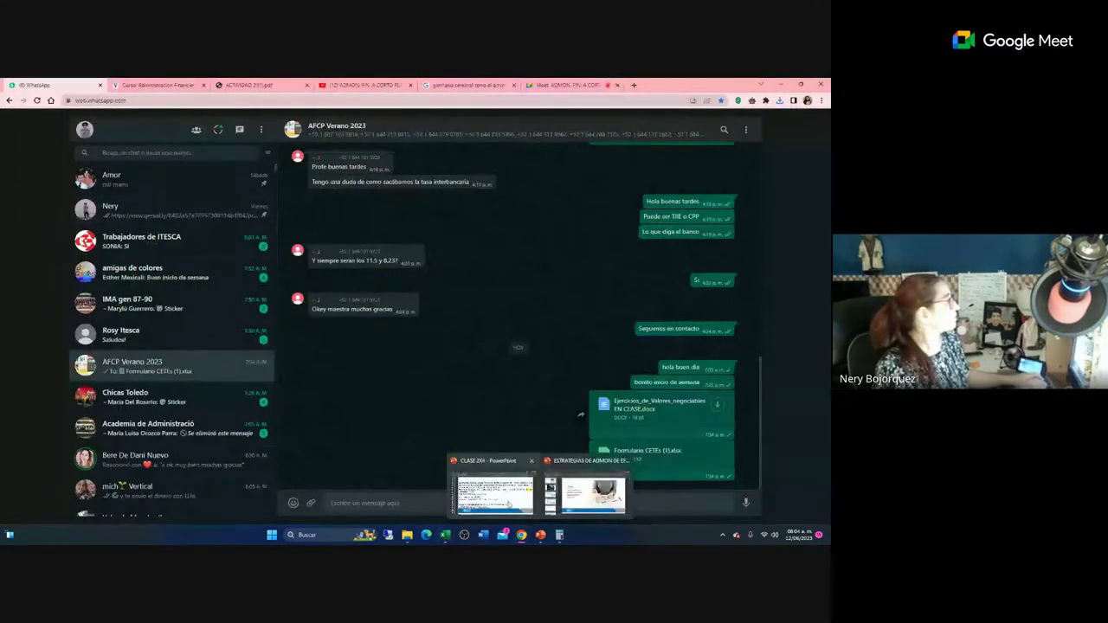
{"action": "left_click", "coordinate": [498, 485]}
{"action": "left_click_drag", "start_coordinate": [83, 212], "coordinate": [463, 248]}
{"action": "key", "text": "ctrl+c"}
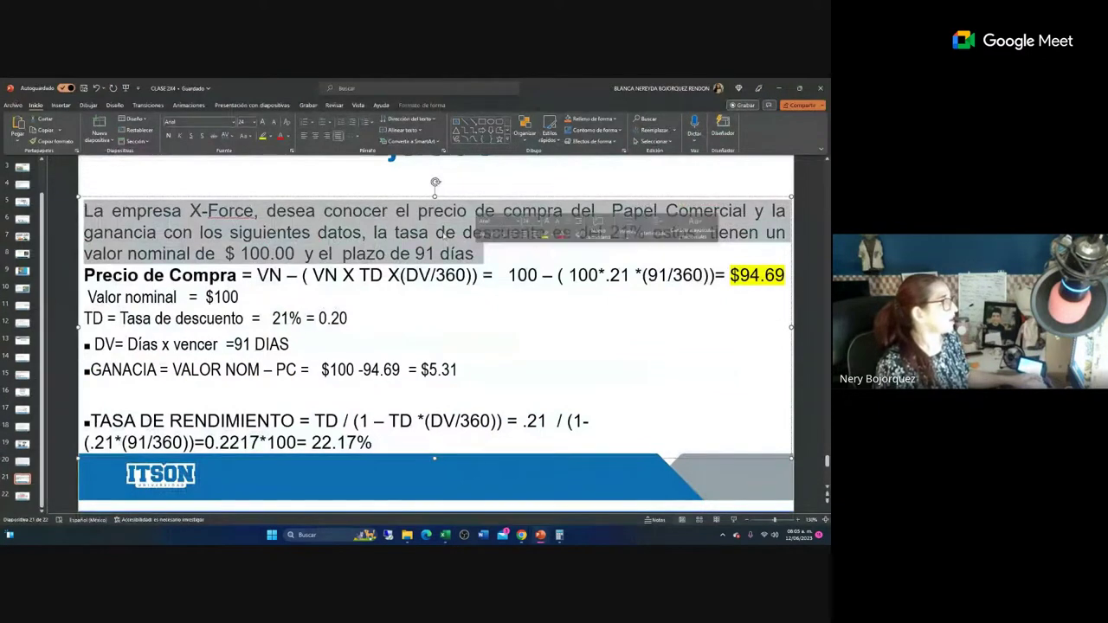
{"action": "right_click", "coordinate": [441, 234]}
{"action": "left_click", "coordinate": [451, 262]}
Return to the papel comercial sheet of the formula workbook in Excel and paste the X-Force problem statement into cell B8.
{"action": "key", "text": "alt+Tab"}
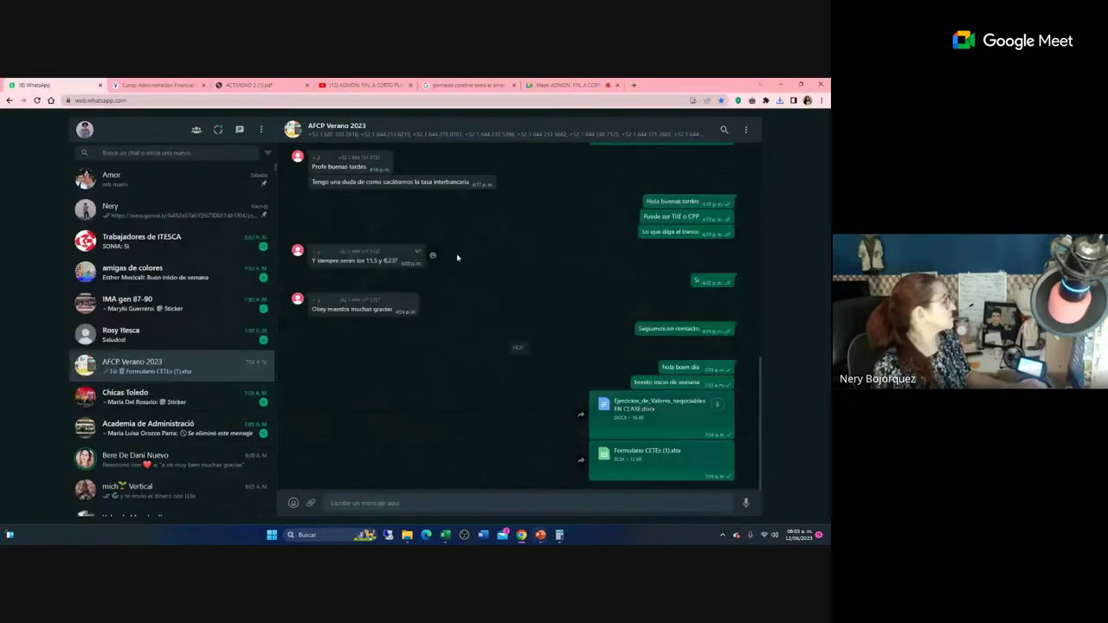
{"action": "key", "text": "alt+Tab"}
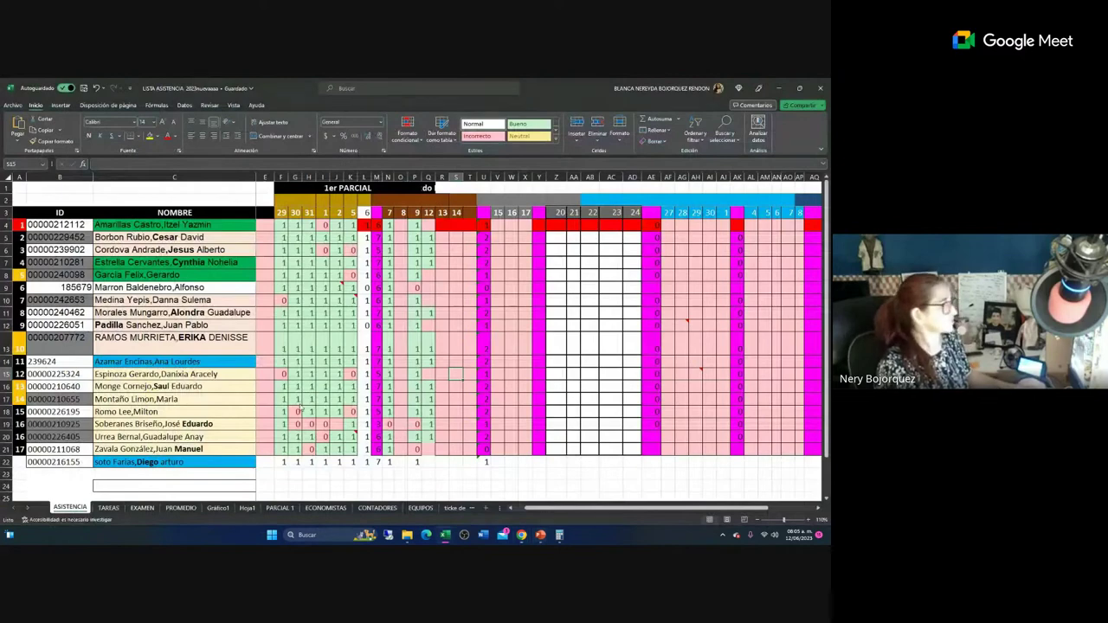
{"action": "key", "text": "alt+Tab"}
{"action": "key", "text": "Tab"}
{"action": "key", "text": "Tab"}
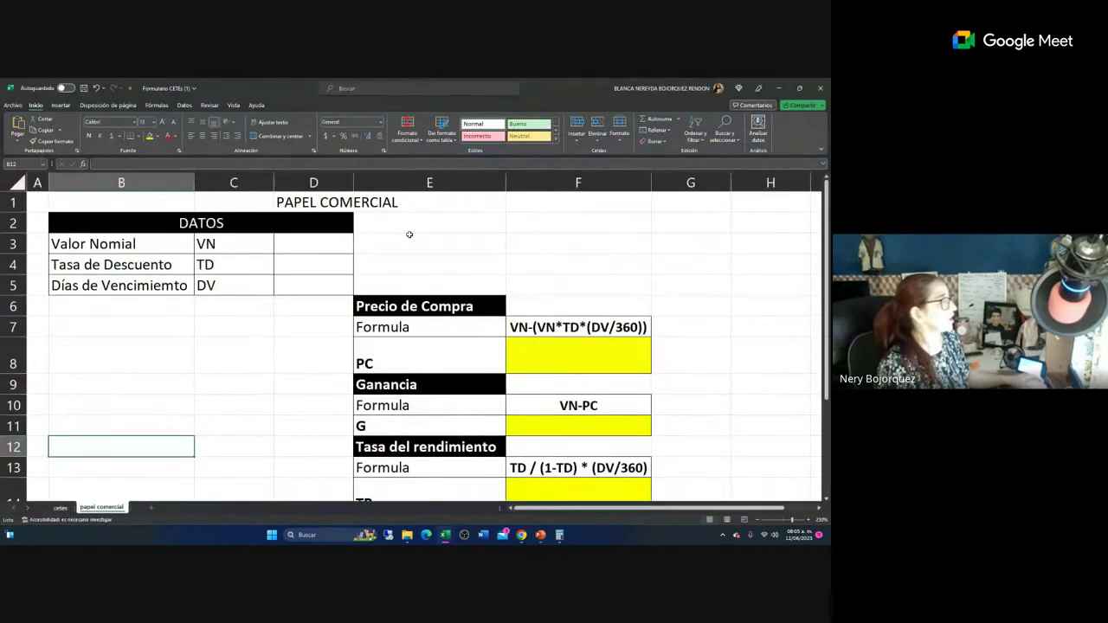
{"action": "left_click", "coordinate": [108, 342]}
{"action": "type", "text": "La"}
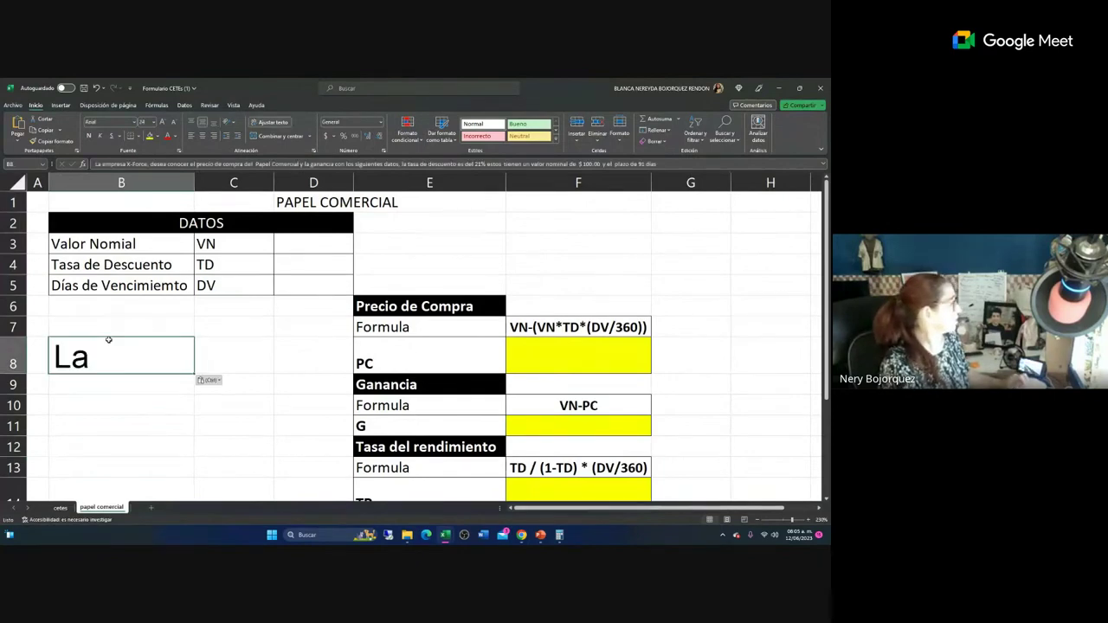
{"action": "key", "text": "BackSpace"}
{"action": "key", "text": "BackSpace"}
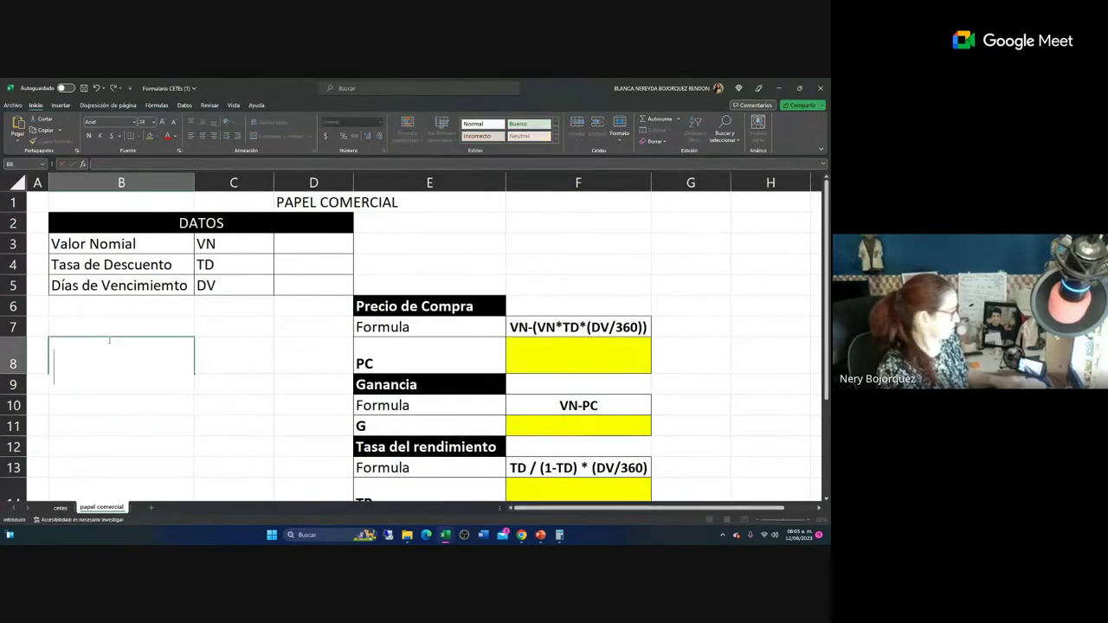
{"action": "key", "text": "ctrl+v"}
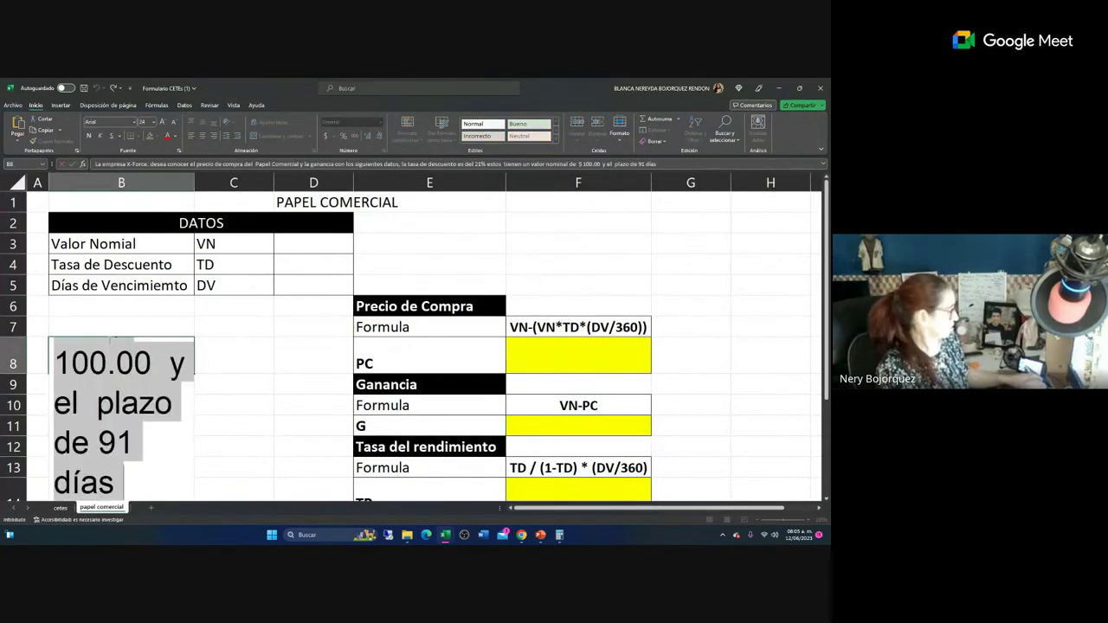
{"action": "key", "text": "BackSpace"}
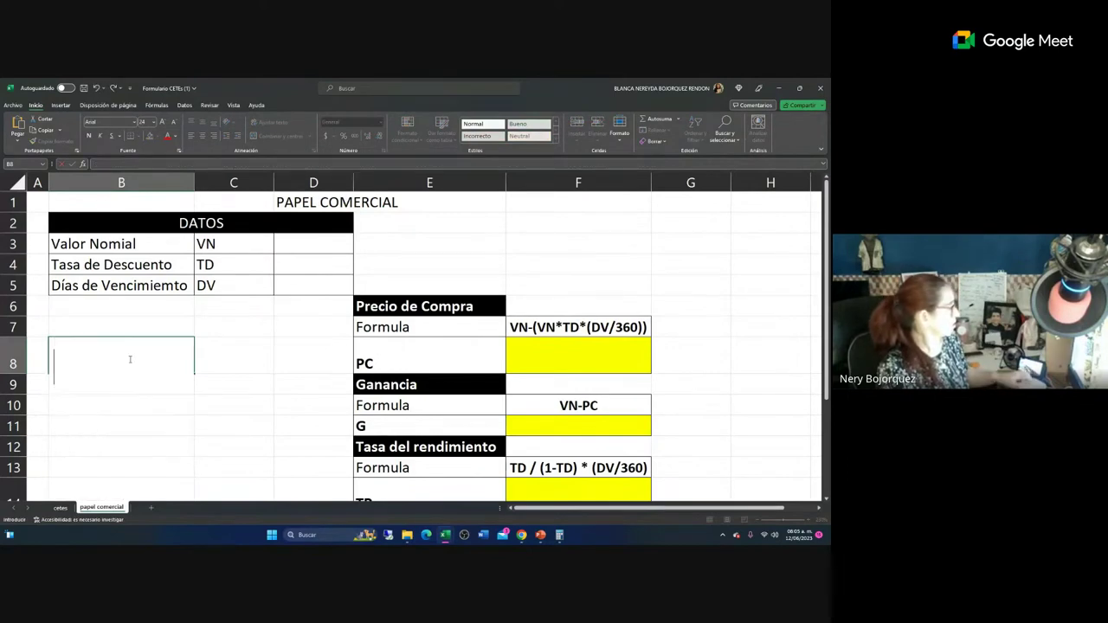
{"action": "key", "text": "ctrl+z"}
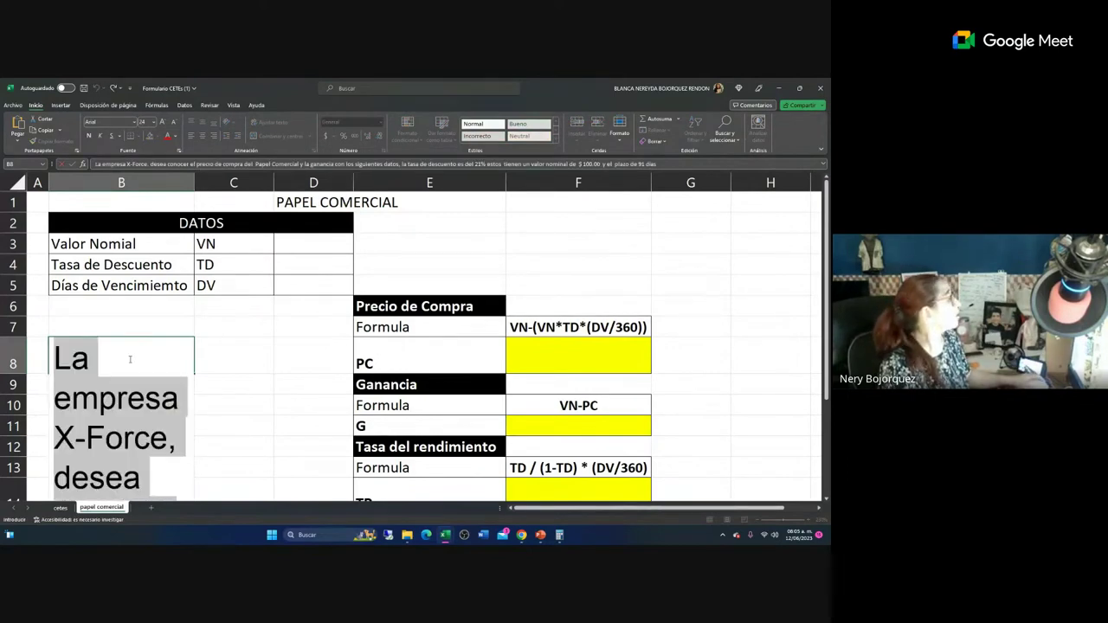
Set the font size of the pasted problem statement in B8 to 10 and commit the cell.
{"action": "left_click", "coordinate": [153, 124]}
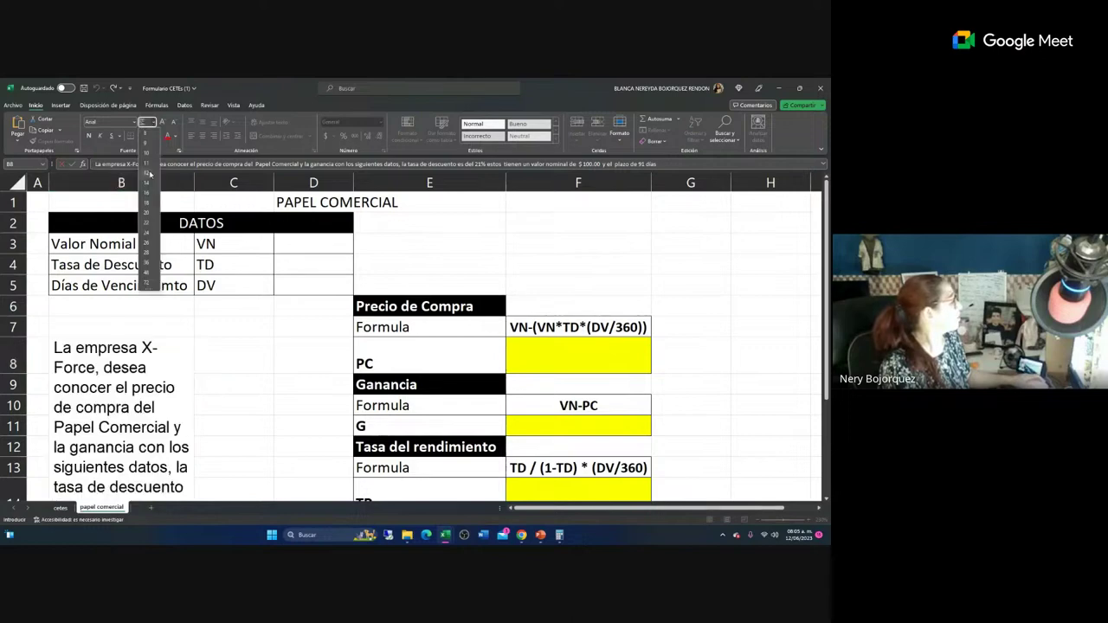
{"action": "left_click", "coordinate": [149, 172]}
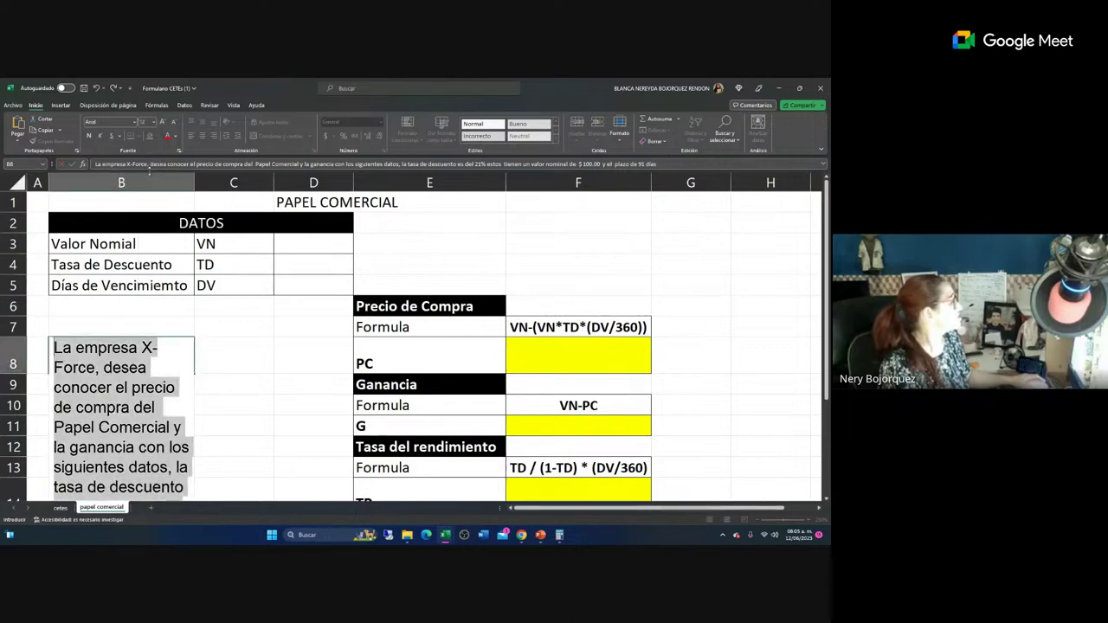
{"action": "left_click", "coordinate": [152, 123]}
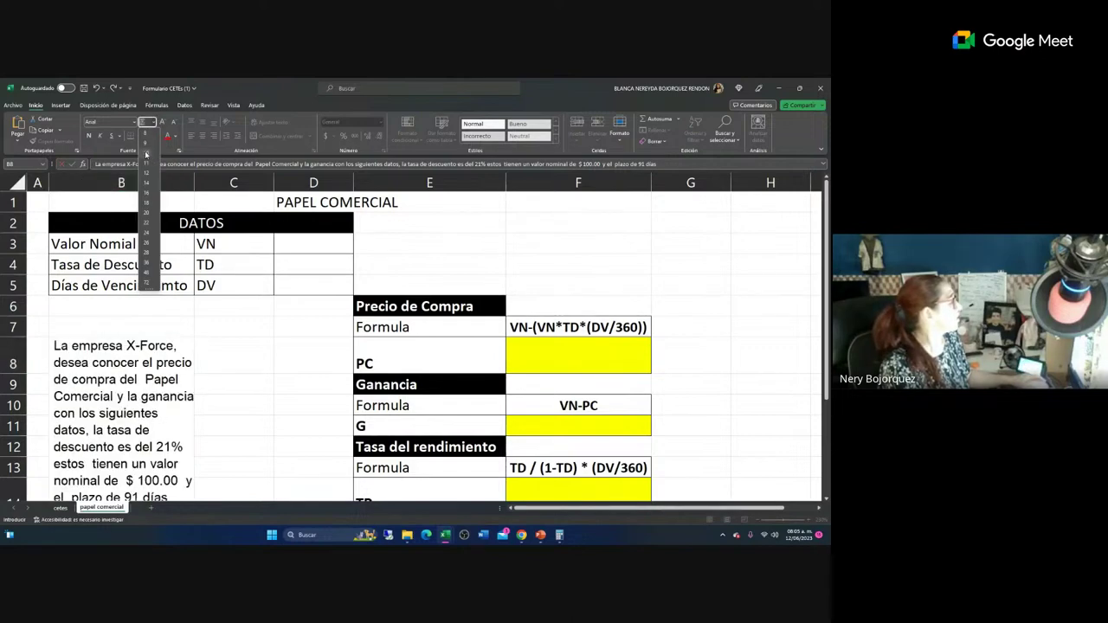
{"action": "left_click", "coordinate": [146, 154]}
{"action": "left_click", "coordinate": [237, 327]}
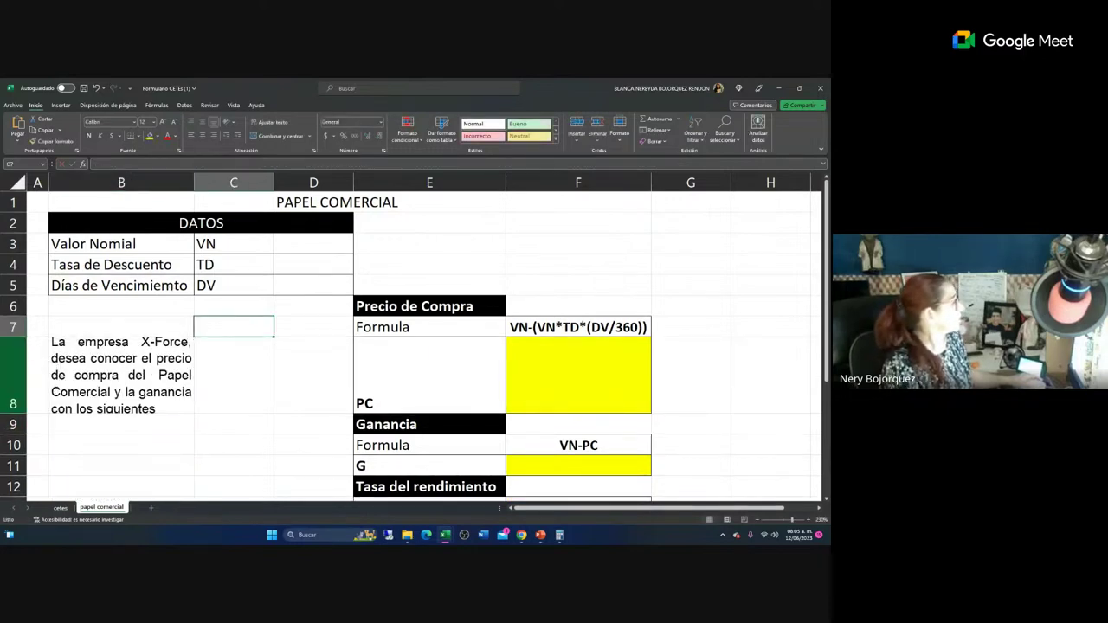
Enter the heading "LA EMPRESA X FORCE" in cell F1, beside the PAPEL COMERCIAL title.
{"action": "left_click", "coordinate": [291, 240]}
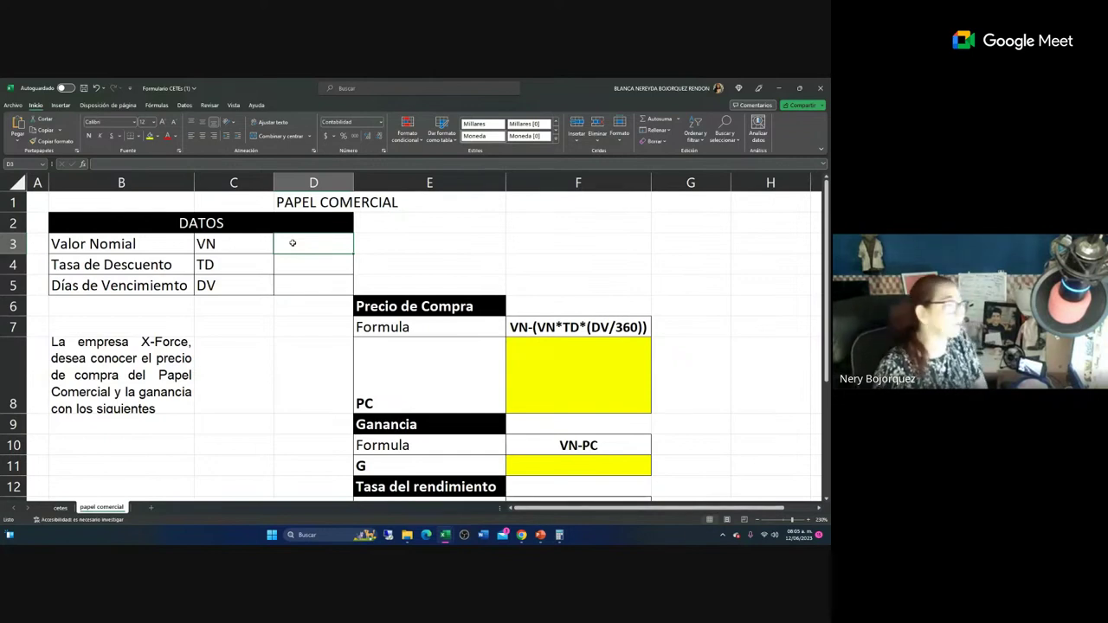
{"action": "left_click", "coordinate": [547, 204]}
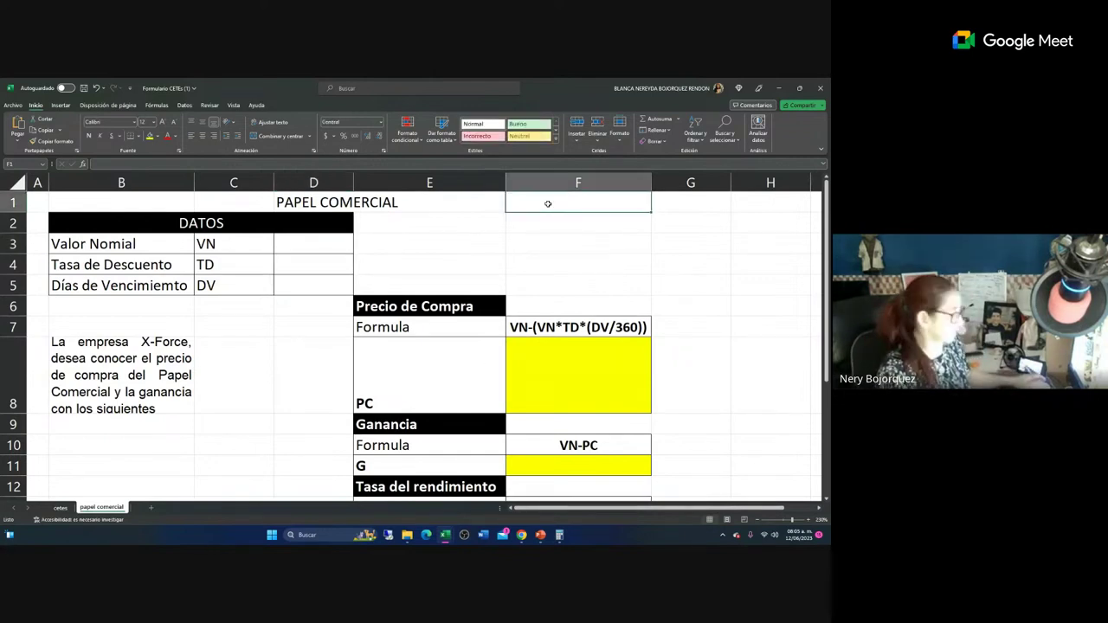
{"action": "type", "text": "la em"}
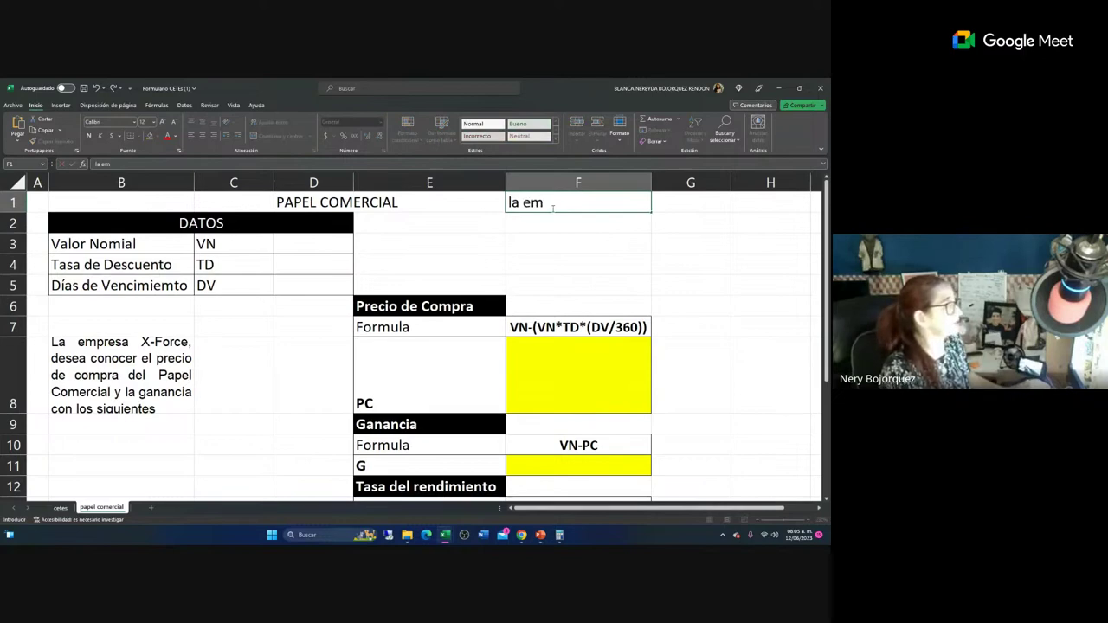
{"action": "key", "text": "BackSpace"}
{"action": "key", "text": "BackSpace"}
{"action": "key", "text": "BackSpace"}
{"action": "key", "text": "BackSpace"}
{"action": "key", "text": "BackSpace"}
{"action": "type", "text": "LA EMPRESA"}
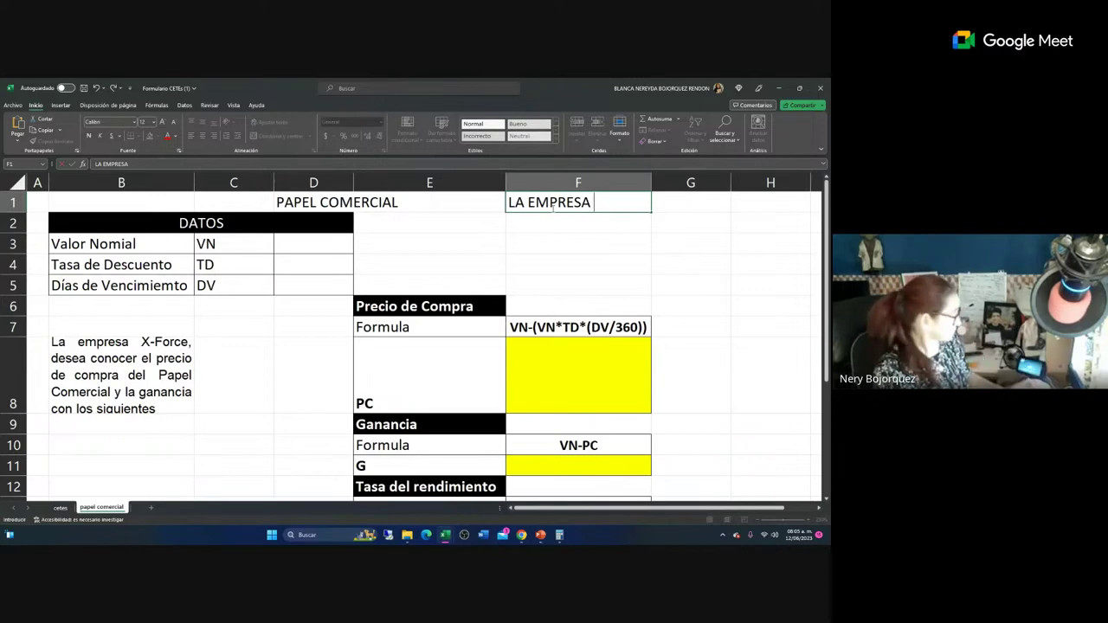
{"action": "type", "text": "  x for"}
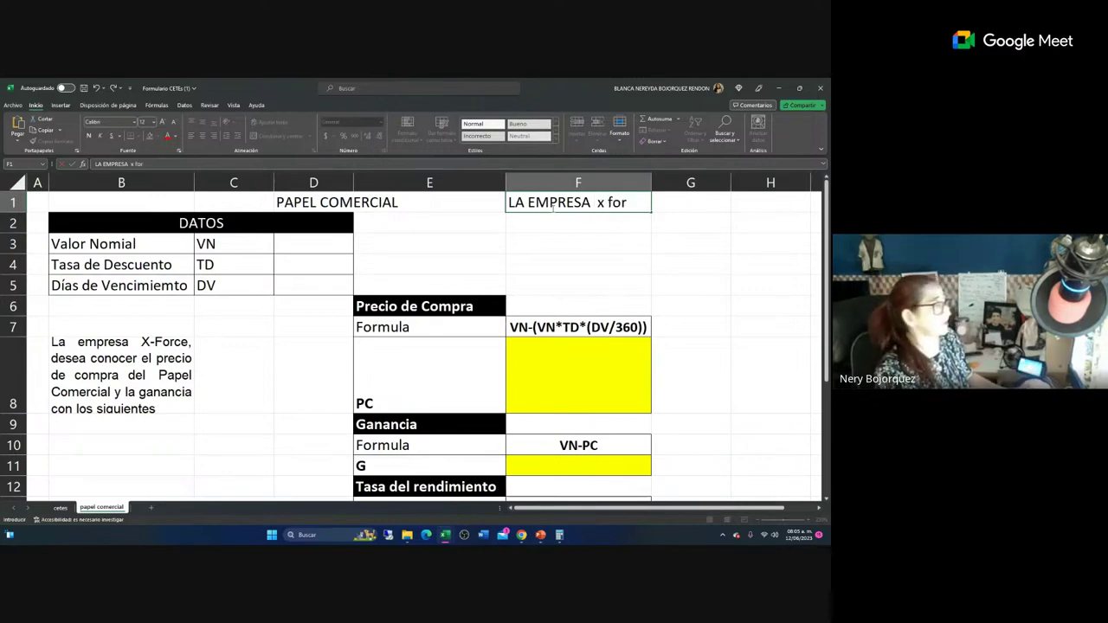
{"action": "key", "text": "BackSpace"}
{"action": "key", "text": "BackSpace"}
{"action": "key", "text": "BackSpace"}
{"action": "key", "text": "BackSpace"}
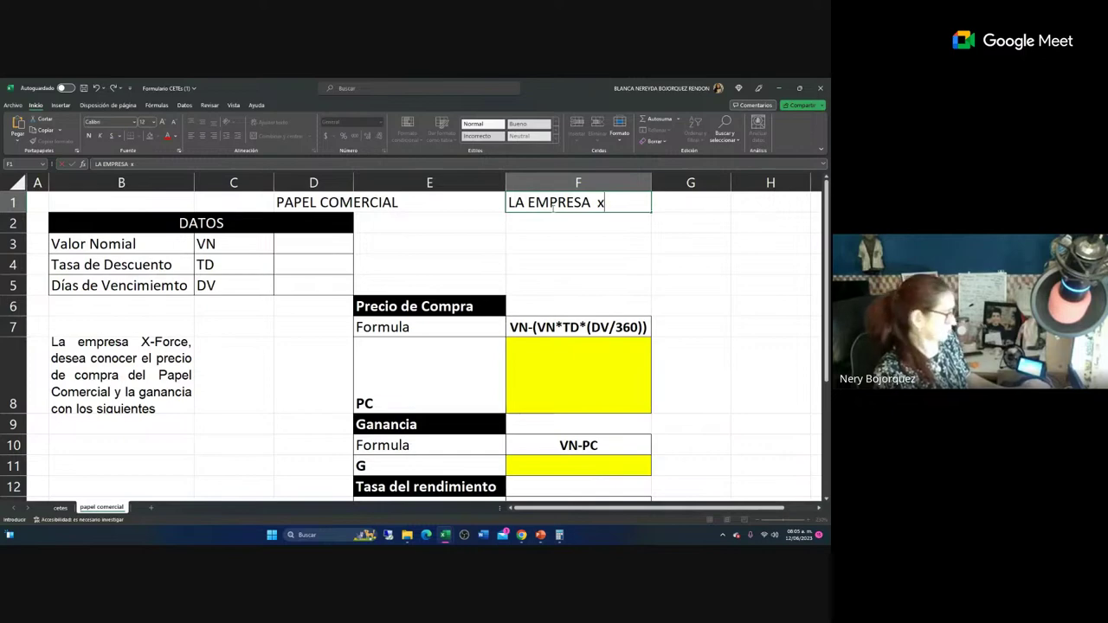
{"action": "key", "text": "BackSpace"}
{"action": "type", "text": "X FORCE"}
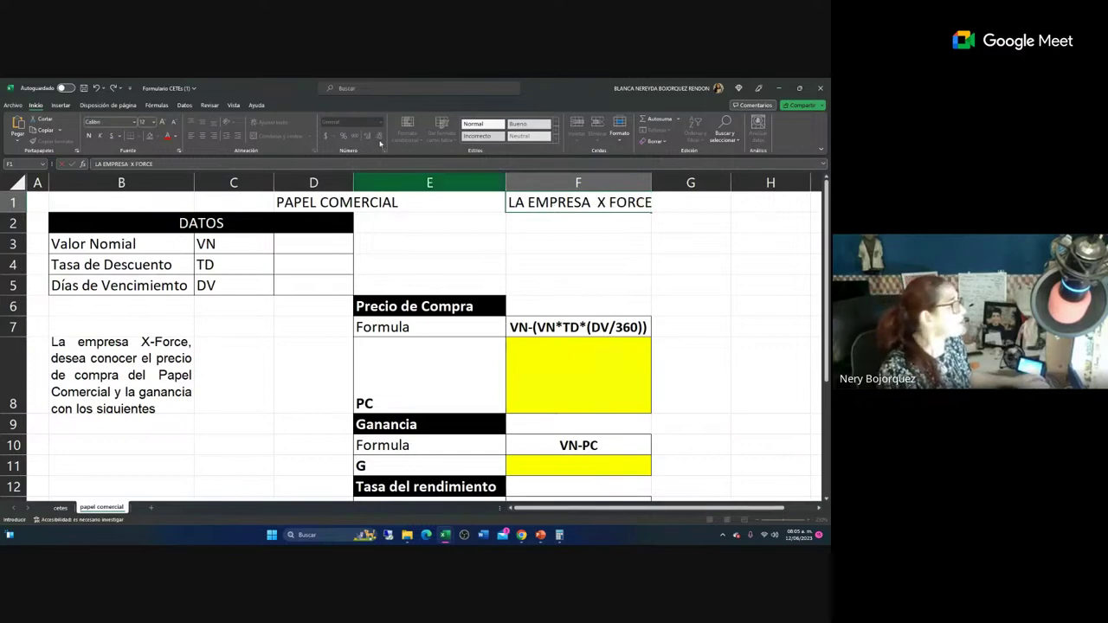
Make row 8 taller to show more of the statement, and enter the nominal value 100 in D3 and discount rate 21% in D4.
{"action": "left_click", "coordinate": [318, 242]}
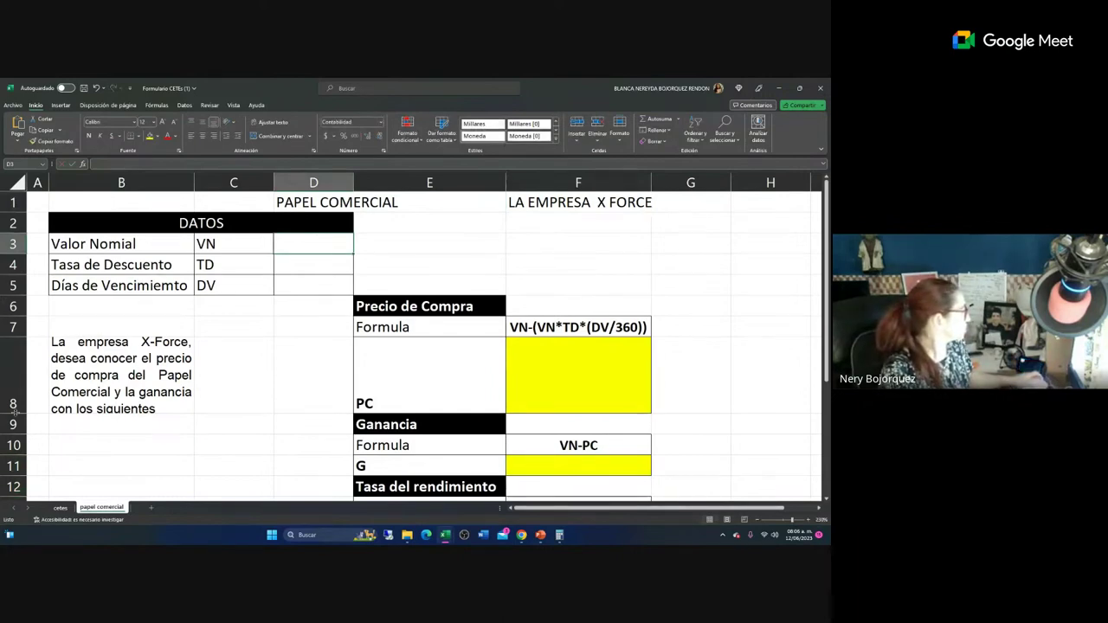
{"action": "left_click_drag", "start_coordinate": [13, 414], "coordinate": [13, 465]}
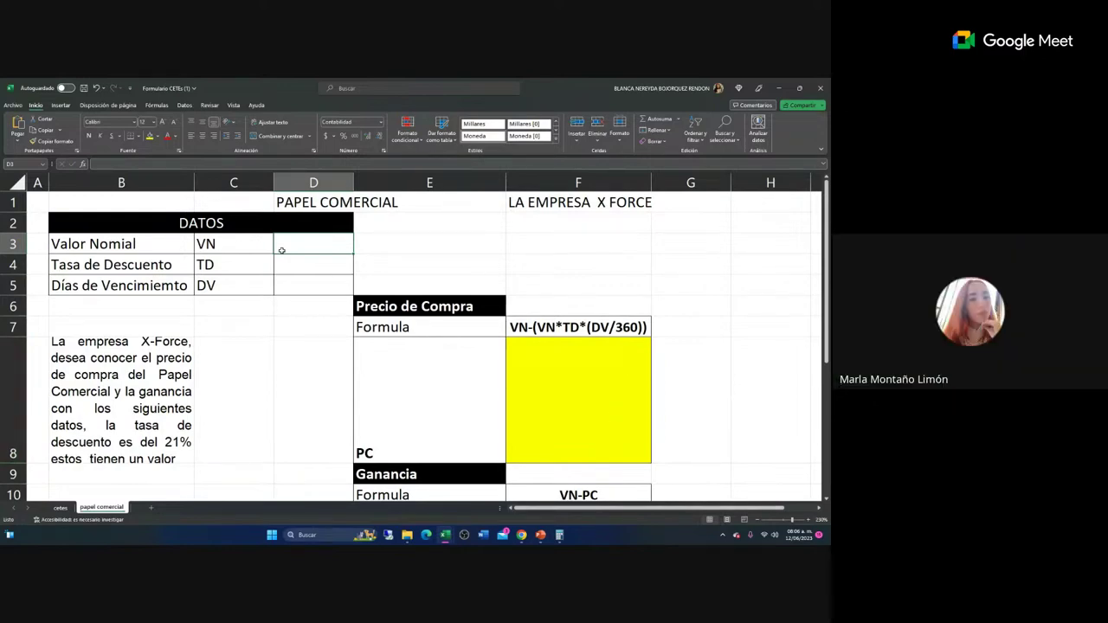
{"action": "type", "text": "100"}
{"action": "key", "text": "Return"}
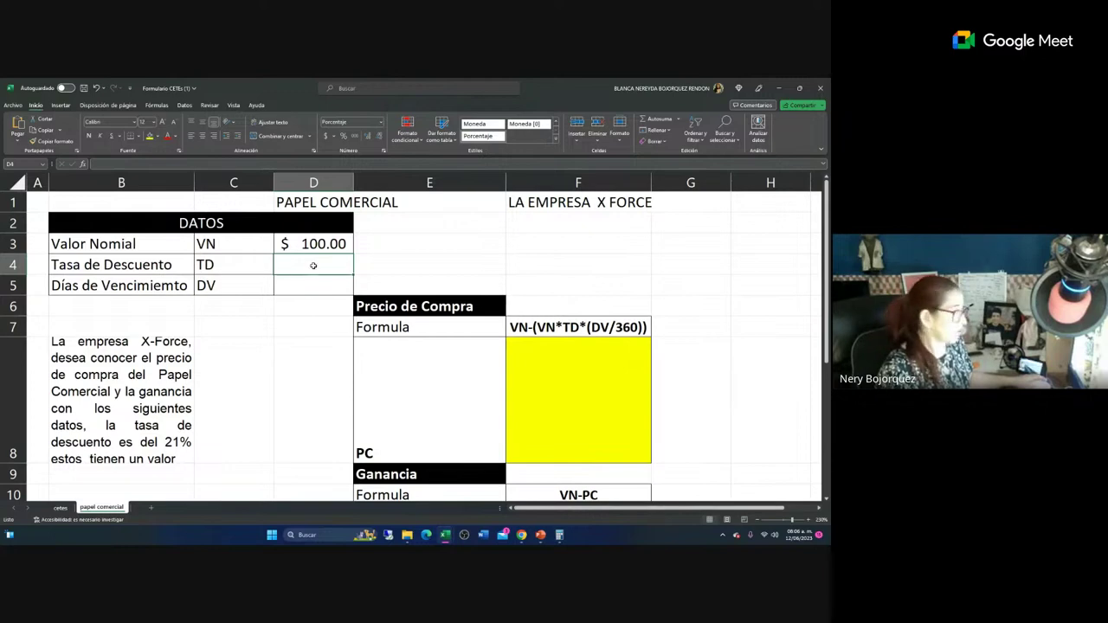
{"action": "type", "text": "21%"}
{"action": "key", "text": "Return"}
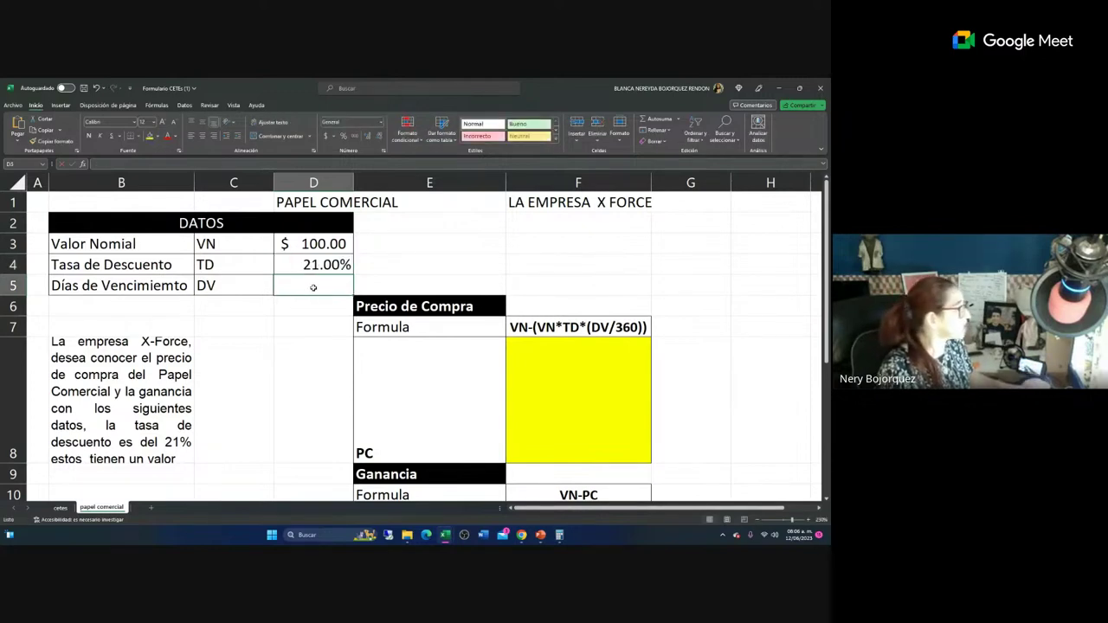
Check the term on the X-Force slide in PowerPoint, return to the papel comercial sheet in Excel and enter 91 in D5 as the days to maturity.
{"action": "key", "text": "alt+Tab"}
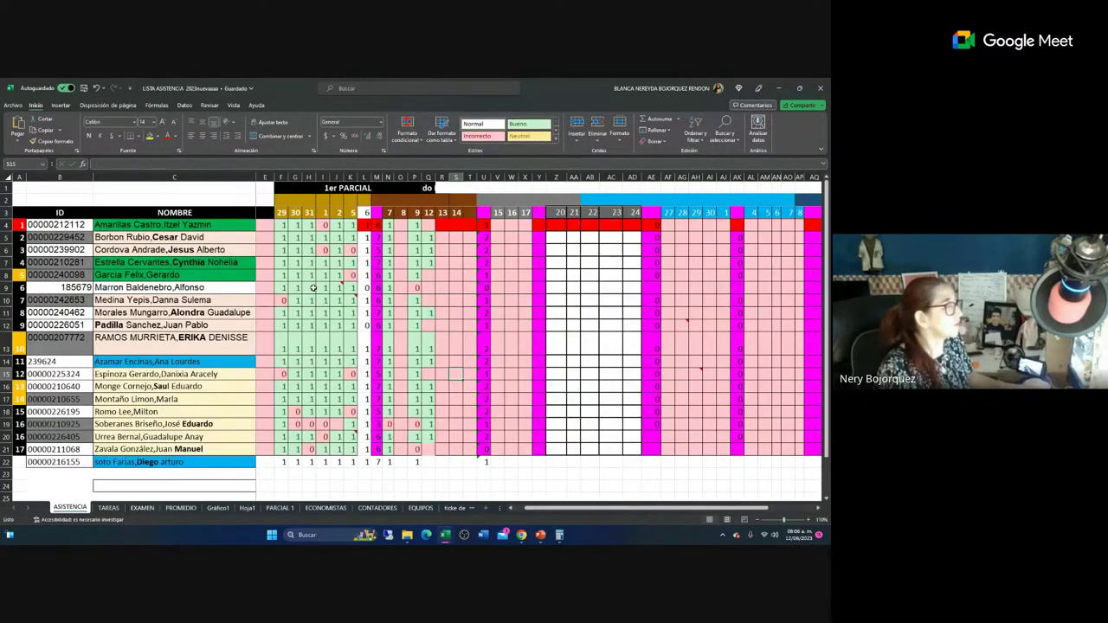
{"action": "key", "text": "alt+Tab"}
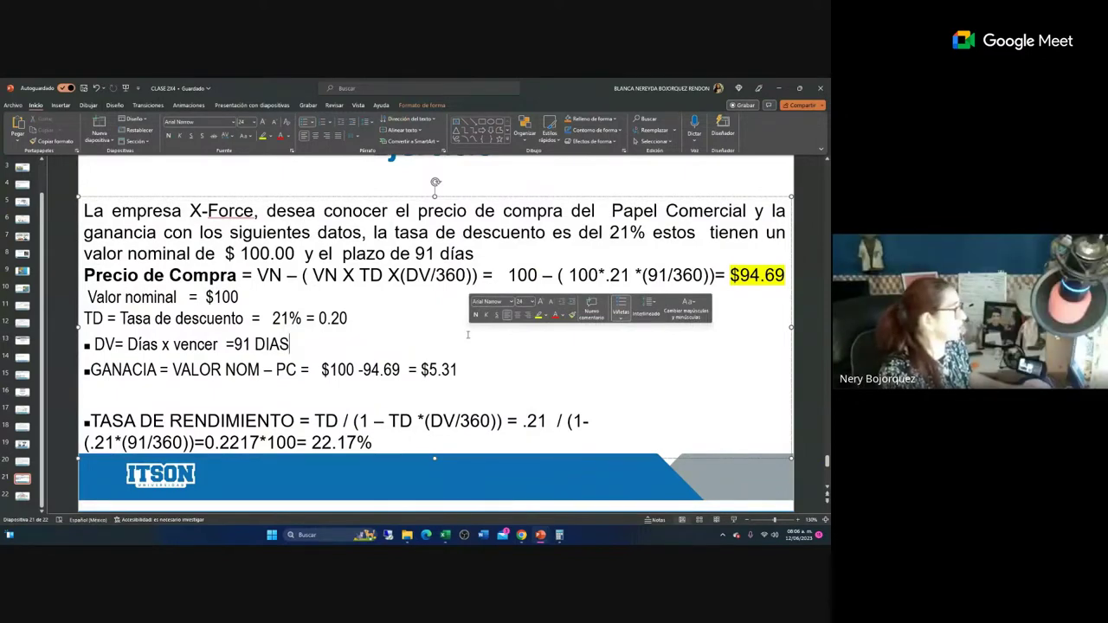
{"action": "key", "text": "alt+Tab"}
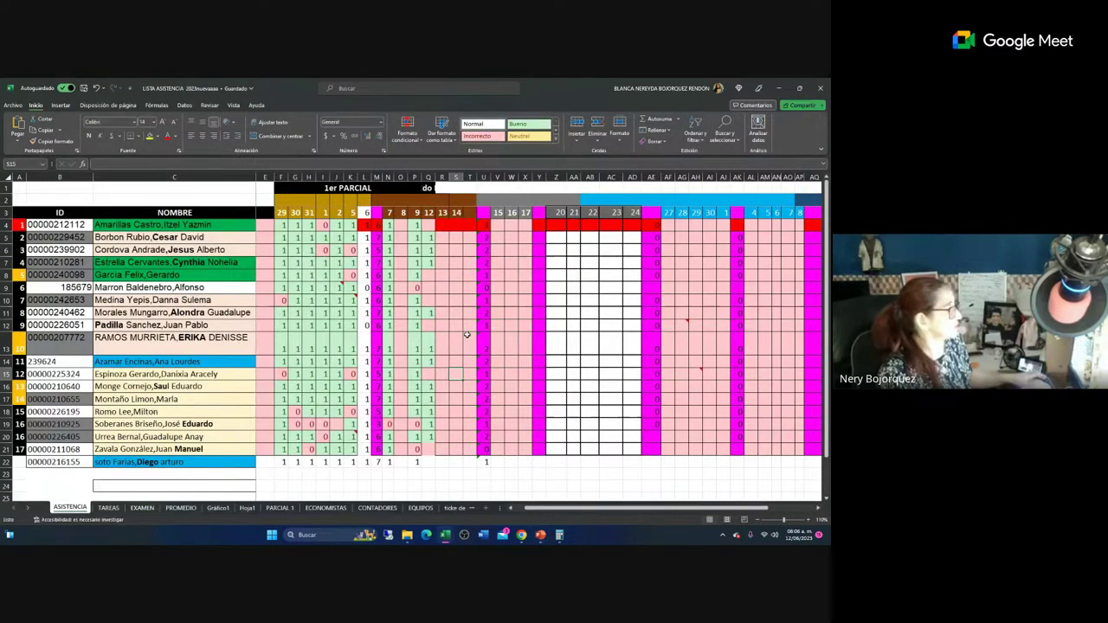
{"action": "key", "text": "alt+Tab"}
{"action": "type", "text": "91"}
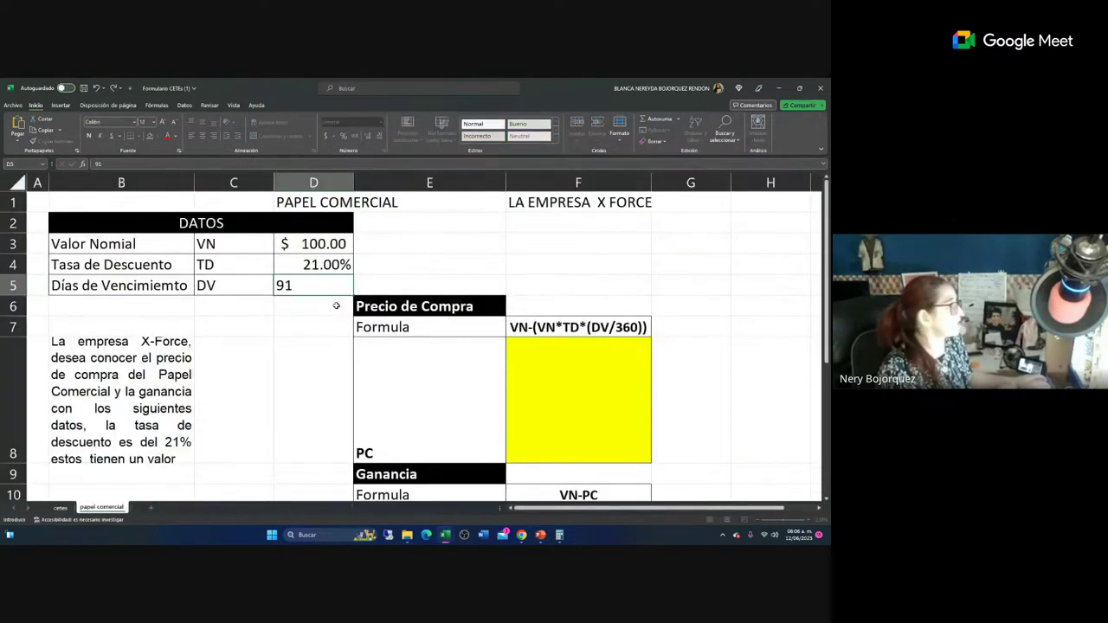
{"action": "left_click", "coordinate": [323, 304]}
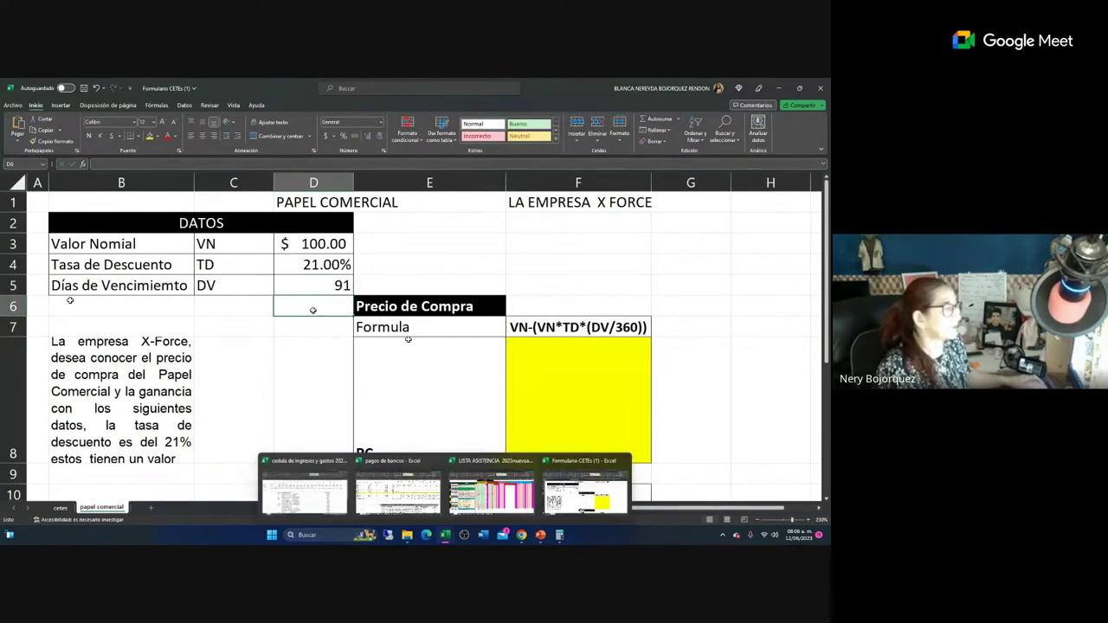
{"action": "left_click", "coordinate": [549, 303]}
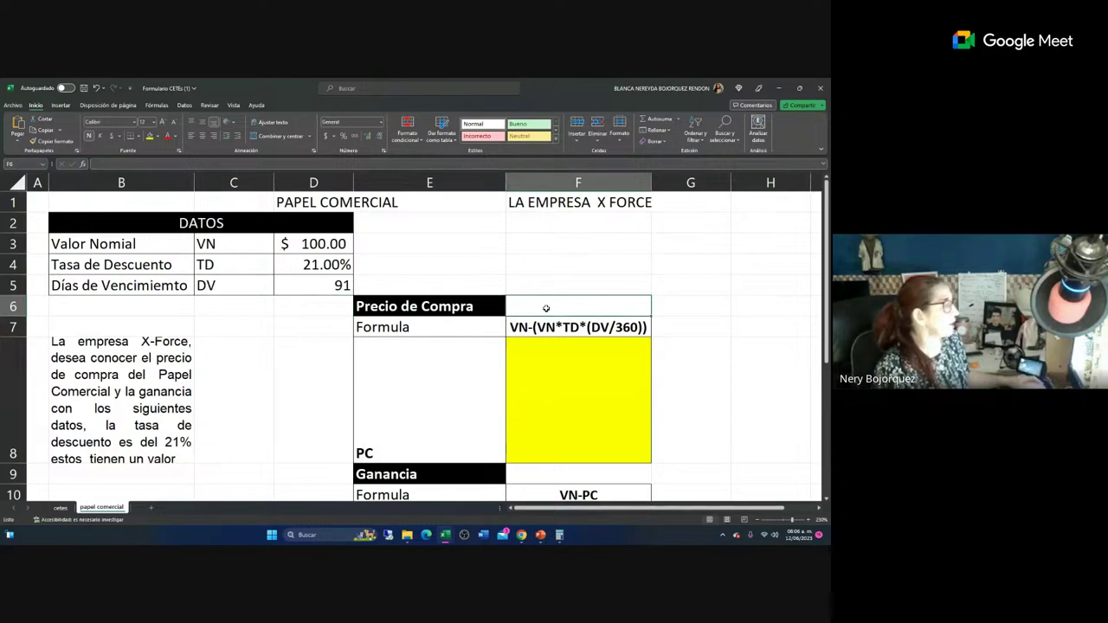
{"action": "type", "text": "100"}
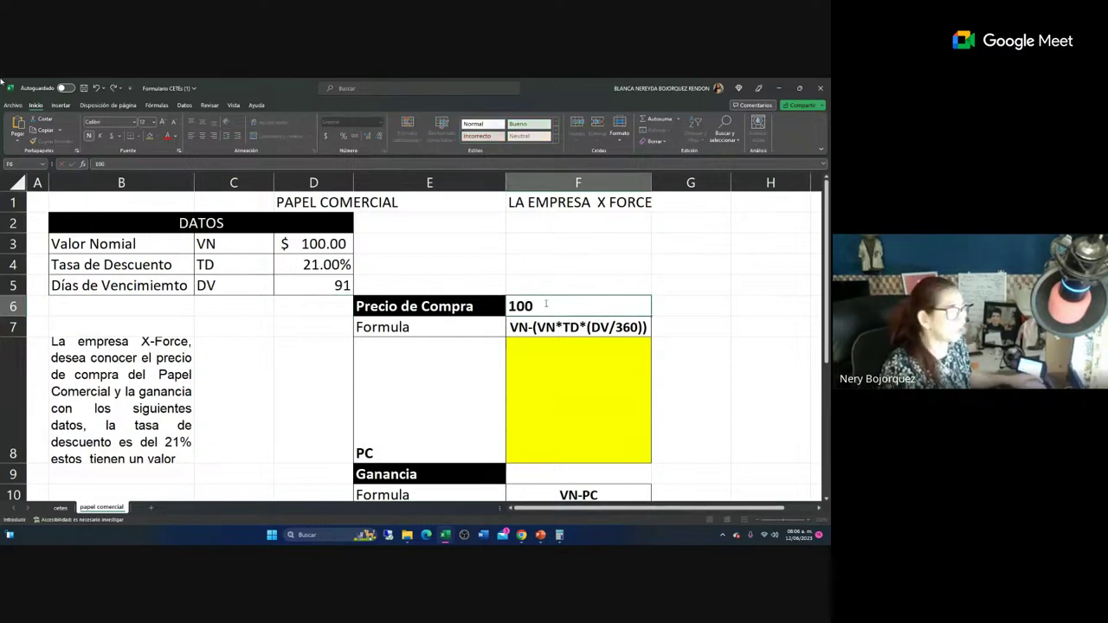
{"action": "left_click", "coordinate": [770, 398]}
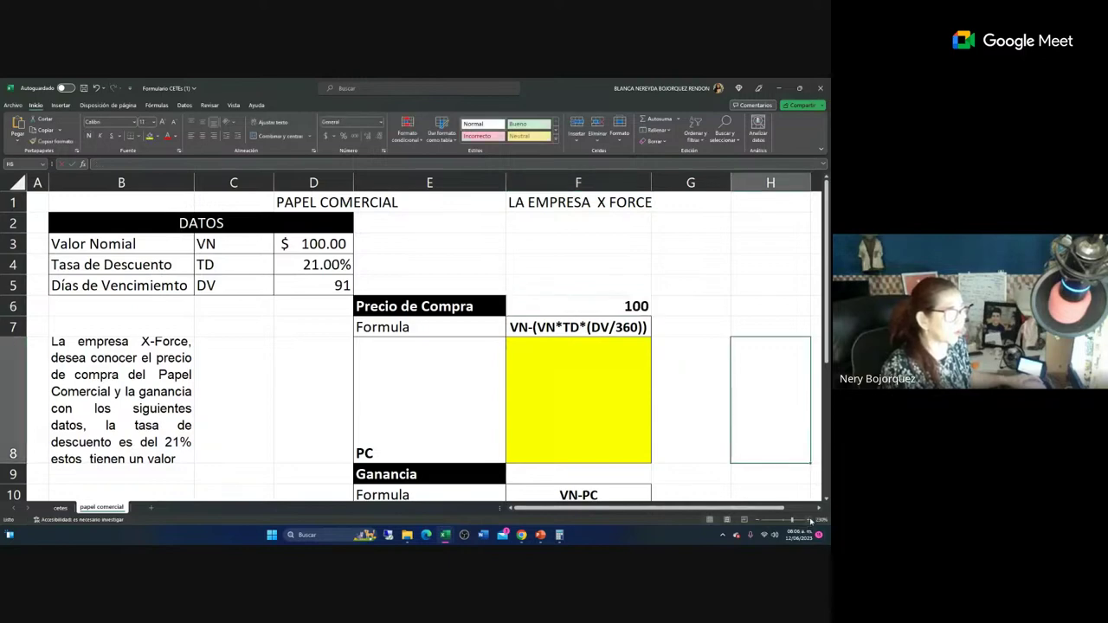
Enter the substituted purchase price expression 100-(100*.21*(91/360)) as text in F6 and widen column F to fit it.
{"action": "left_click", "coordinate": [810, 521]}
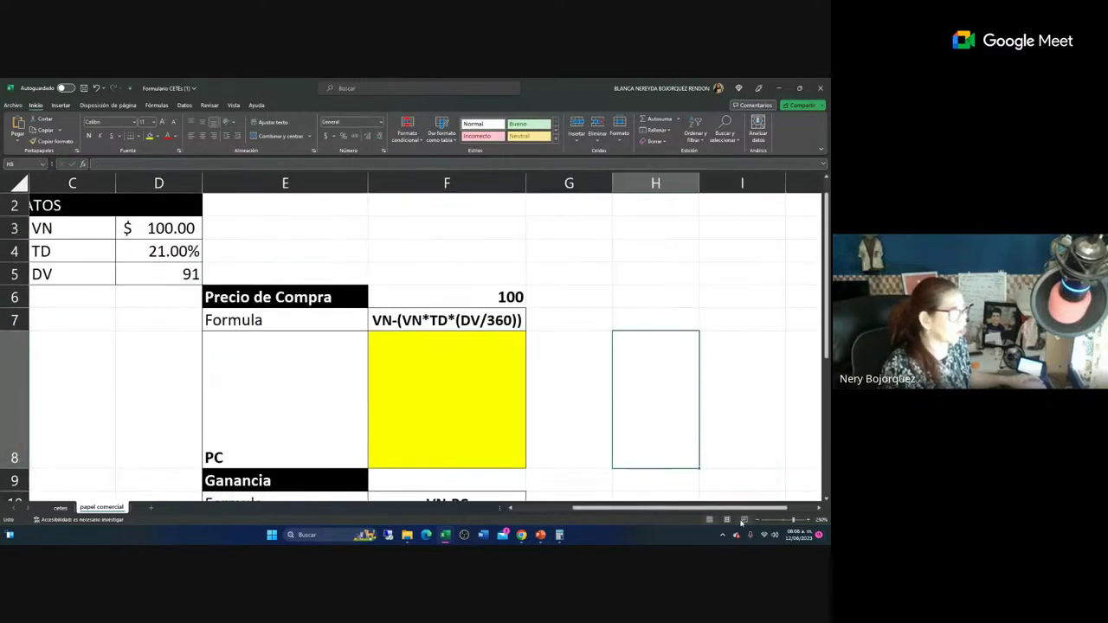
{"action": "left_click_drag", "start_coordinate": [711, 509], "coordinate": [654, 512]}
{"action": "left_click", "coordinate": [597, 284]}
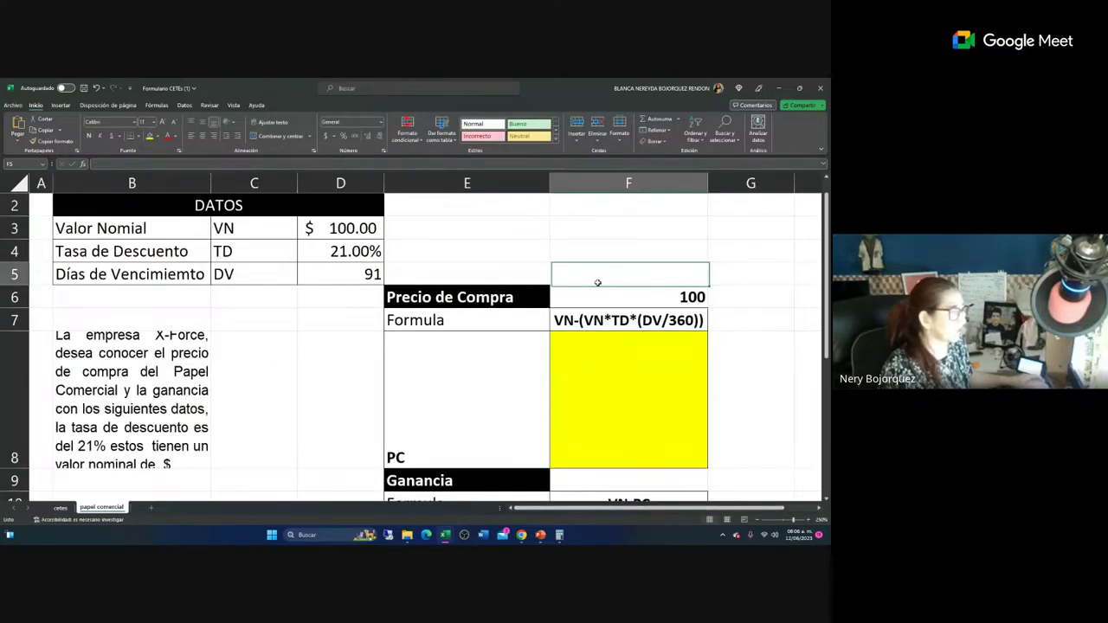
{"action": "left_click", "coordinate": [603, 297]}
{"action": "type", "text": "100"}
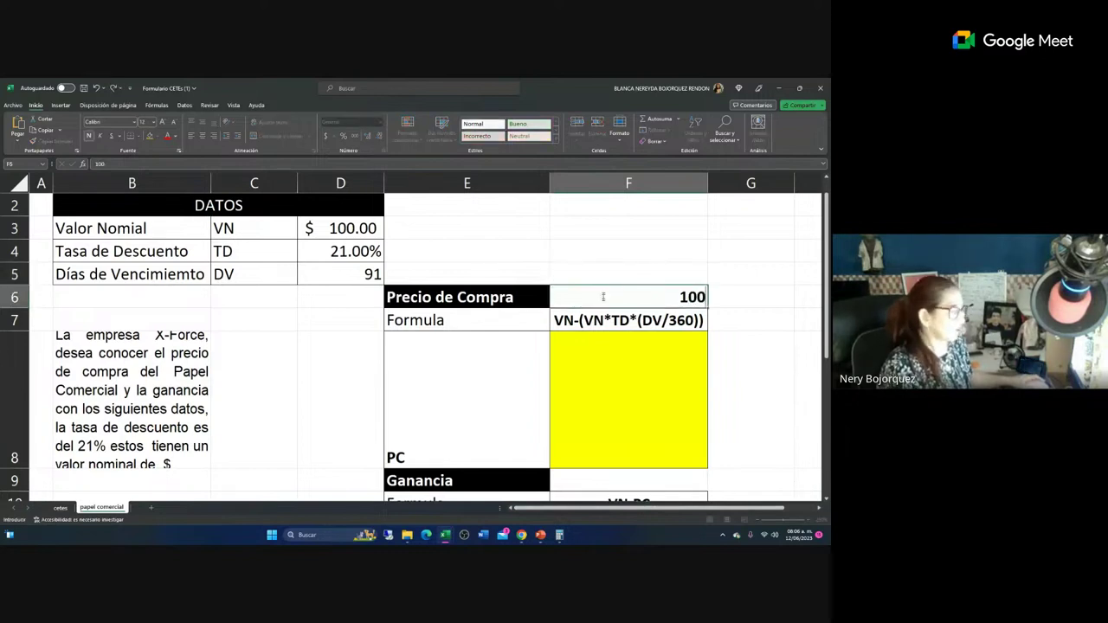
{"action": "type", "text": "-"}
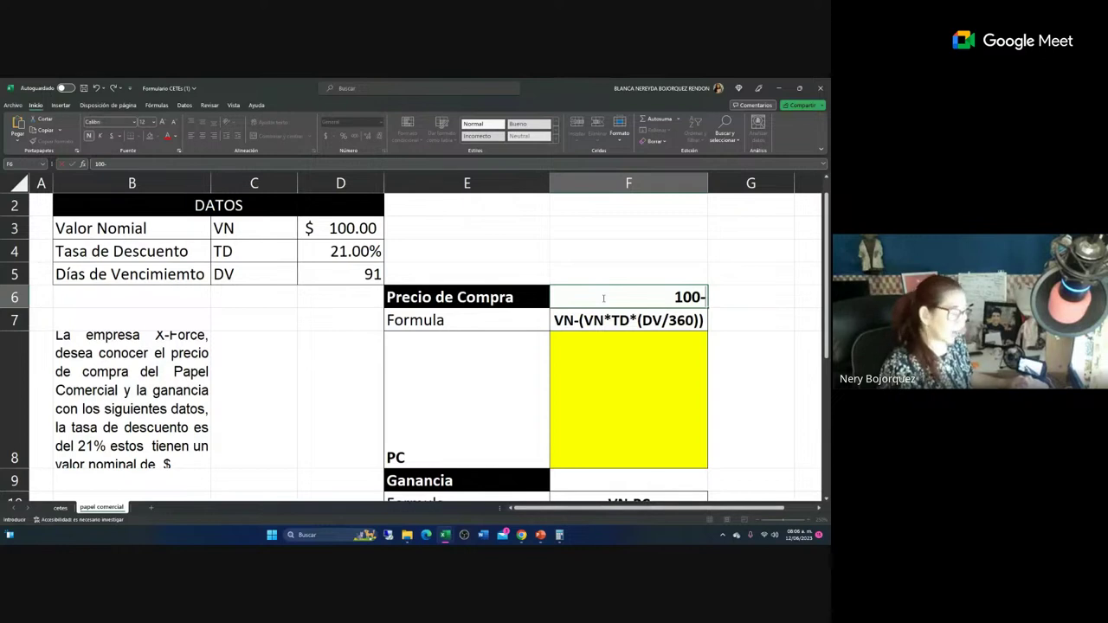
{"action": "type", "text": "(100*"}
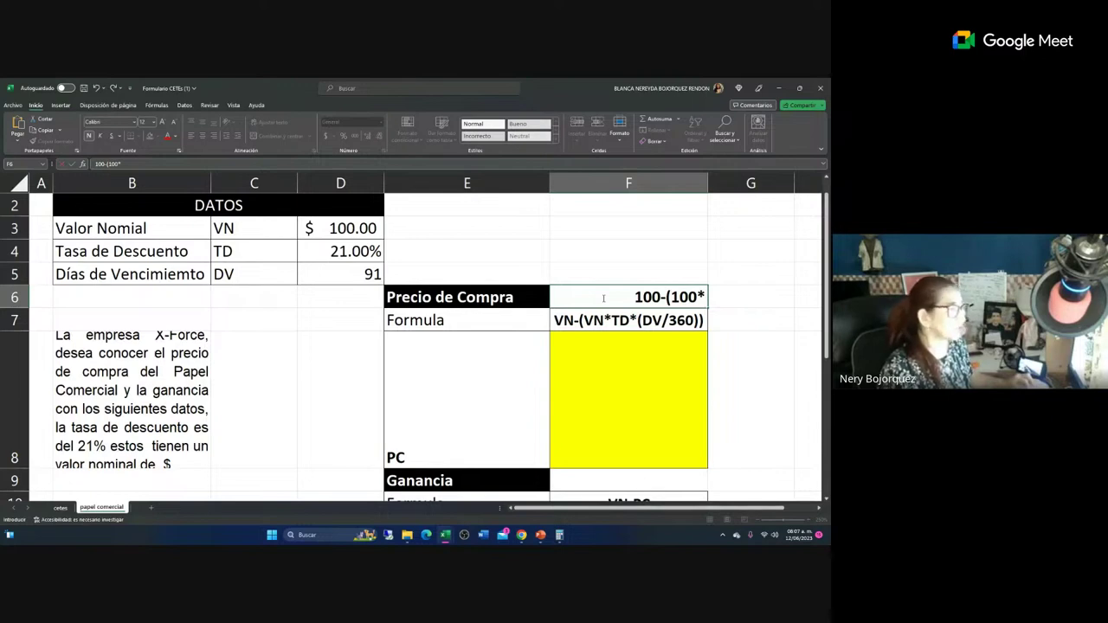
{"action": "type", "text": ".21*"}
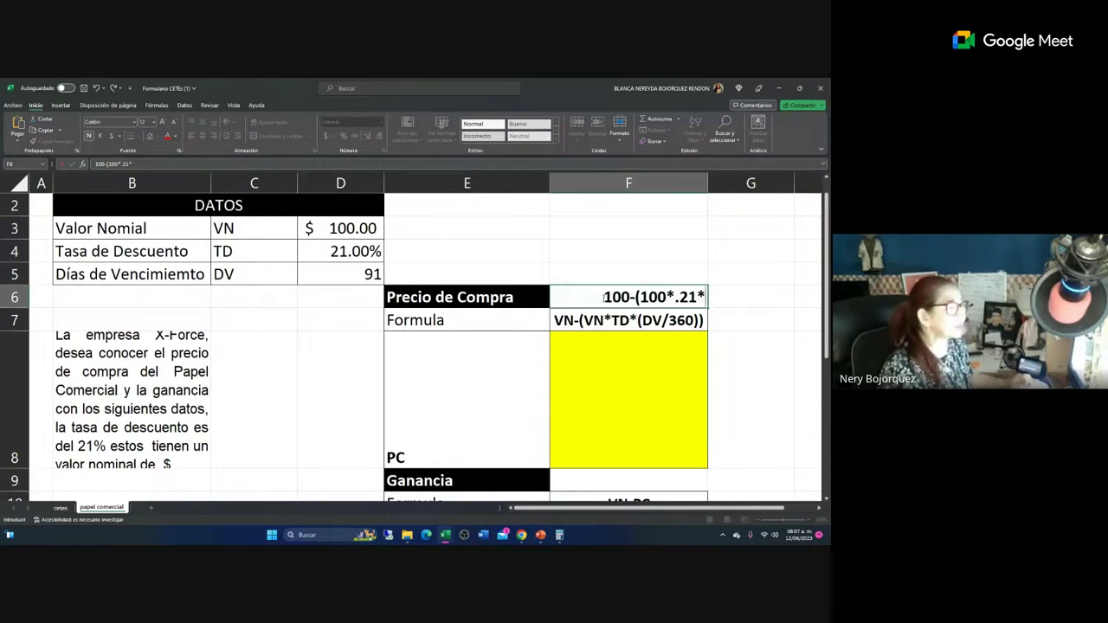
{"action": "type", "text": "("}
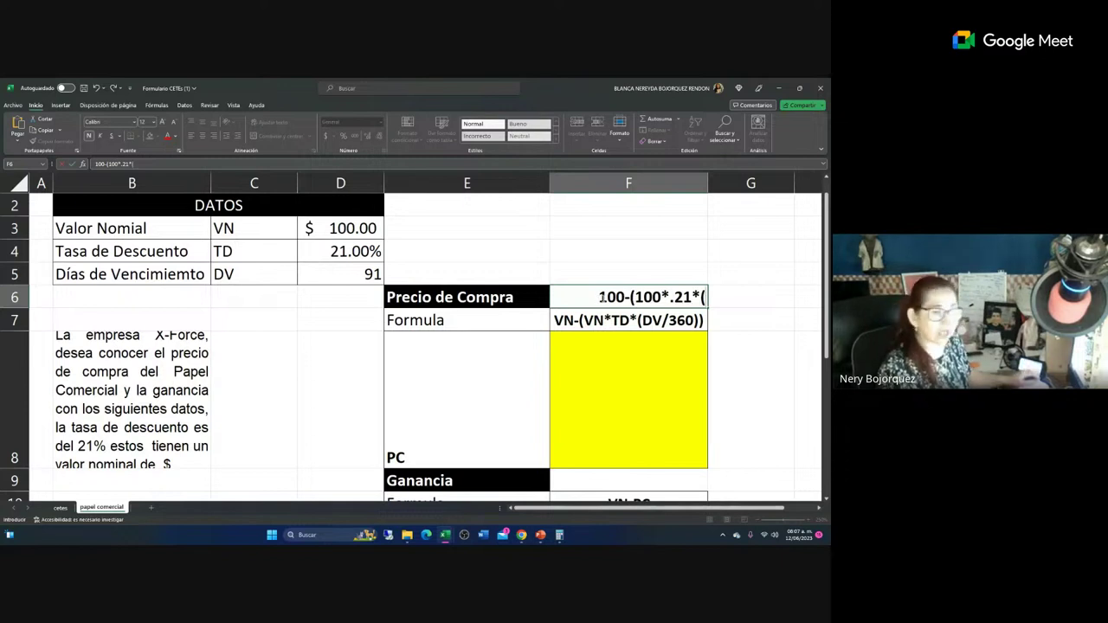
{"action": "type", "text": "91"}
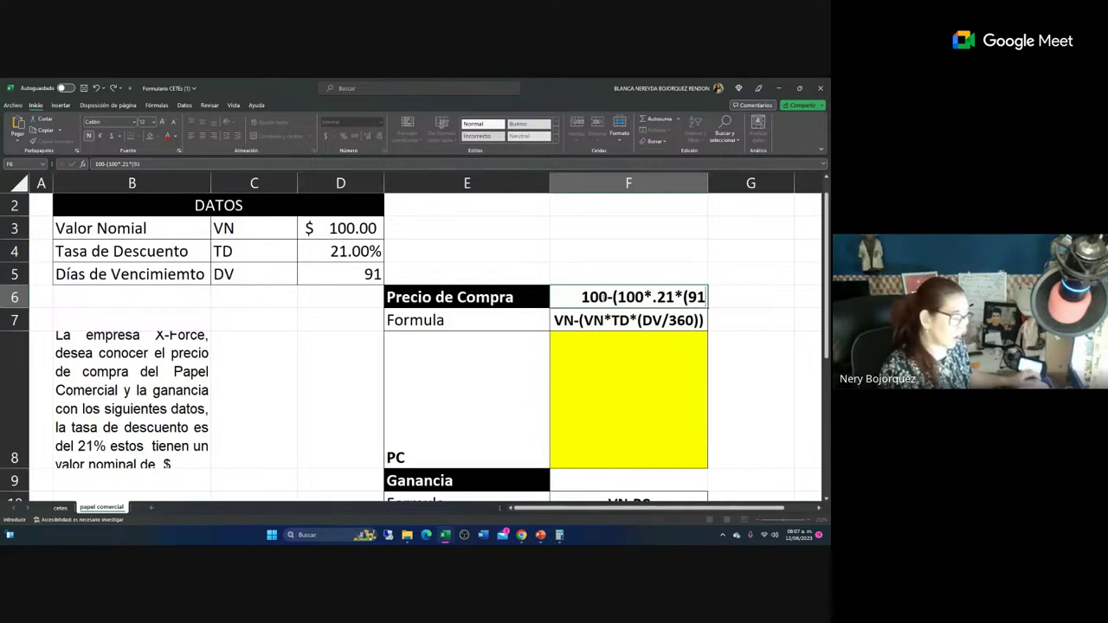
{"action": "type", "text": "/360"}
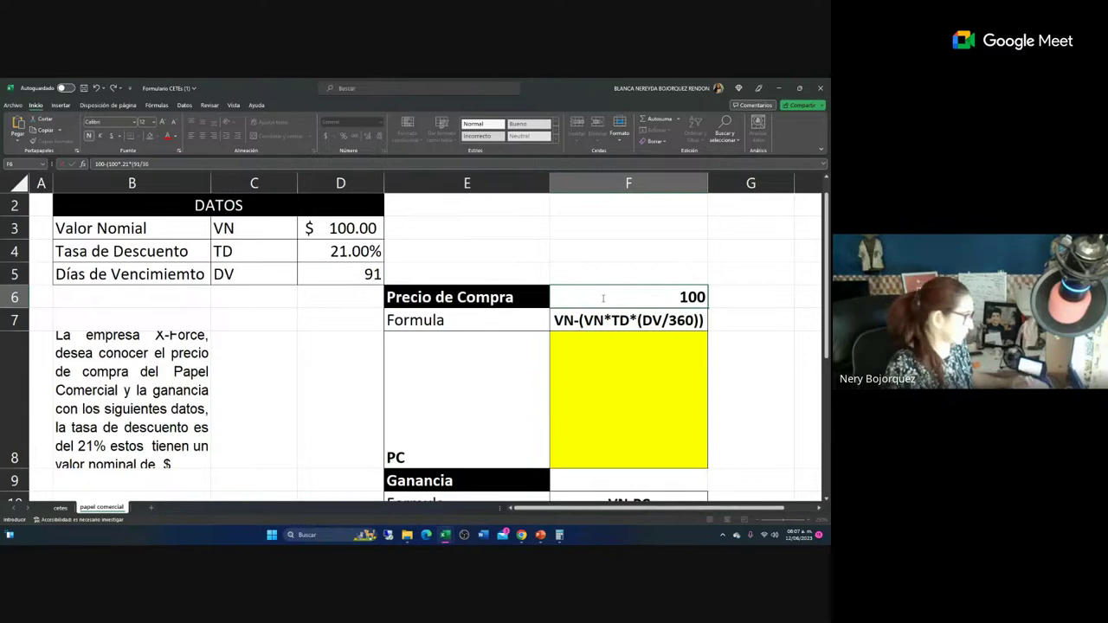
{"action": "type", "text": "))"}
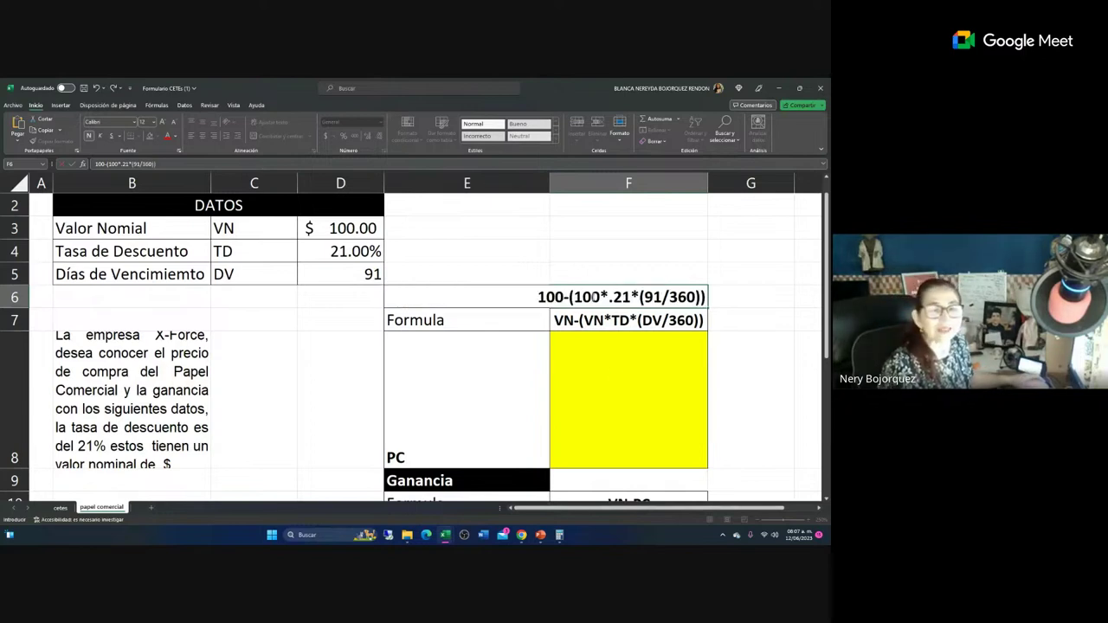
{"action": "left_click", "coordinate": [509, 379]}
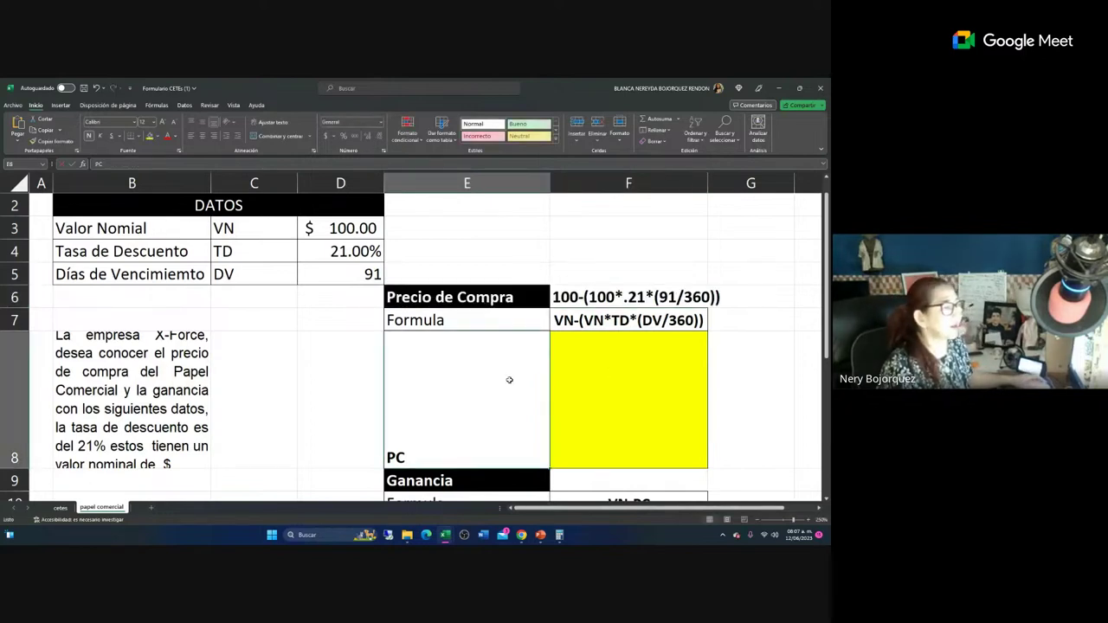
{"action": "left_click_drag", "start_coordinate": [712, 185], "coordinate": [758, 186]}
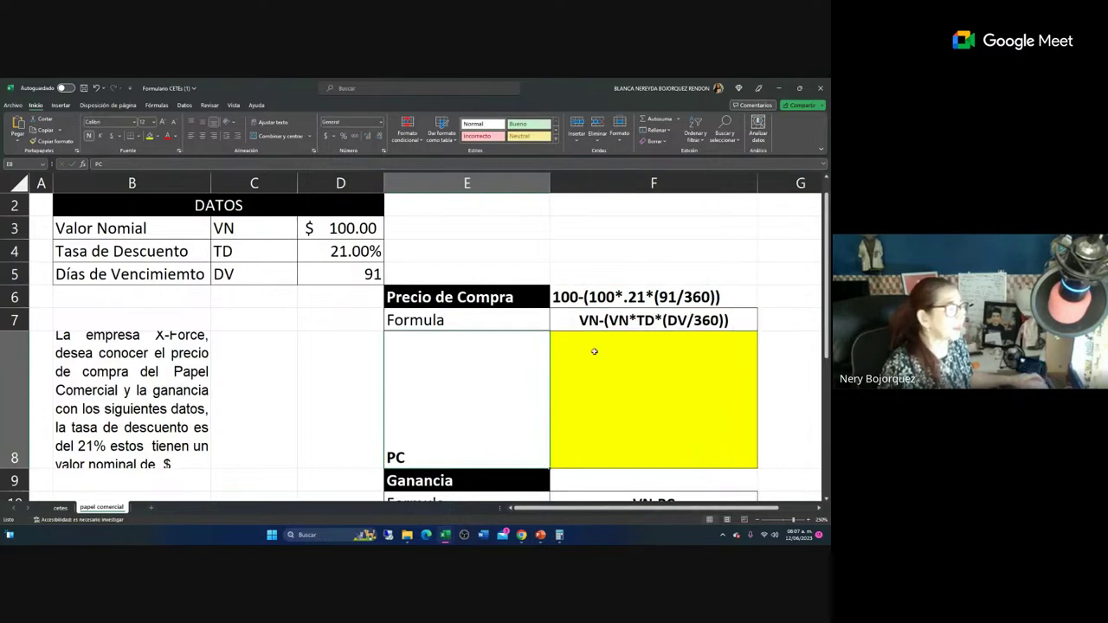
Calculate the purchase price in the yellow cell F8 with the formula =D3-(D3*D4*(D5/360)).
{"action": "left_click", "coordinate": [586, 368]}
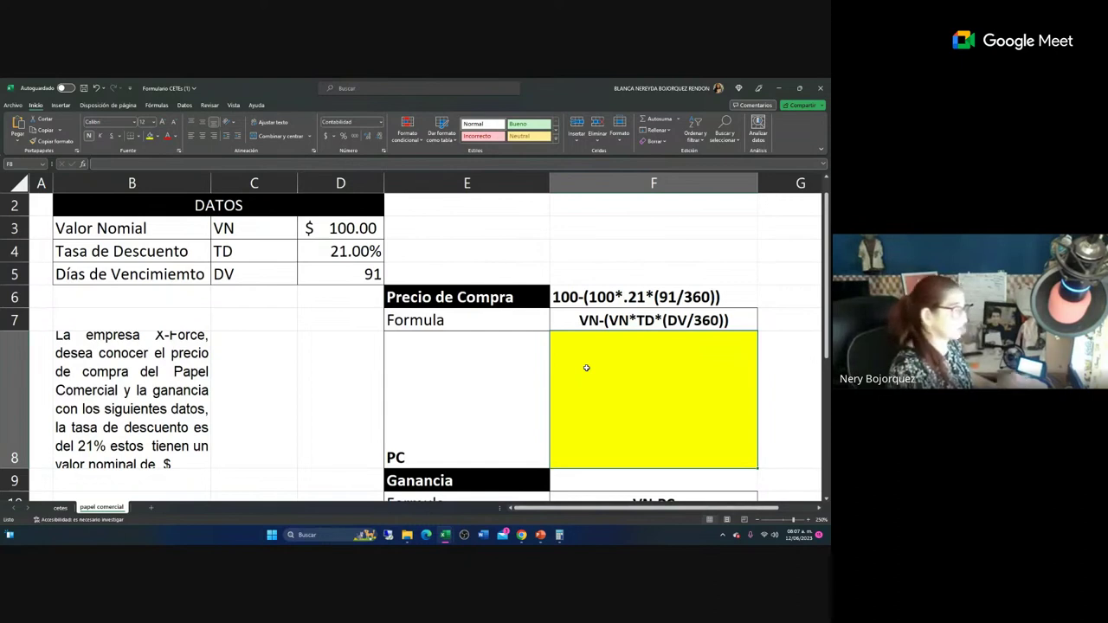
{"action": "type", "text": "="}
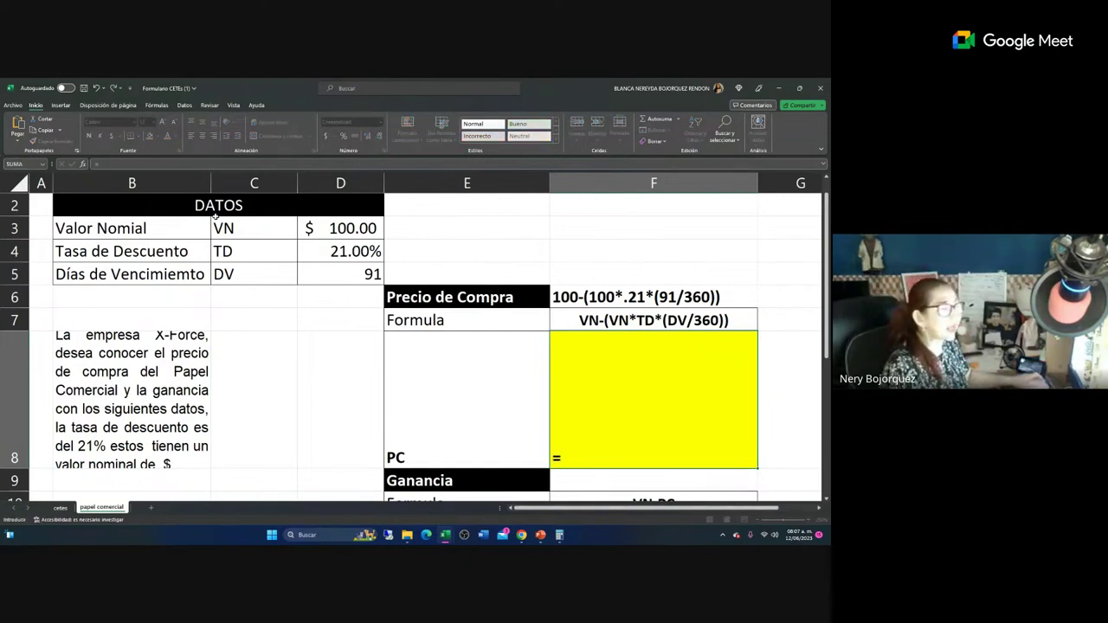
{"action": "left_click", "coordinate": [325, 234]}
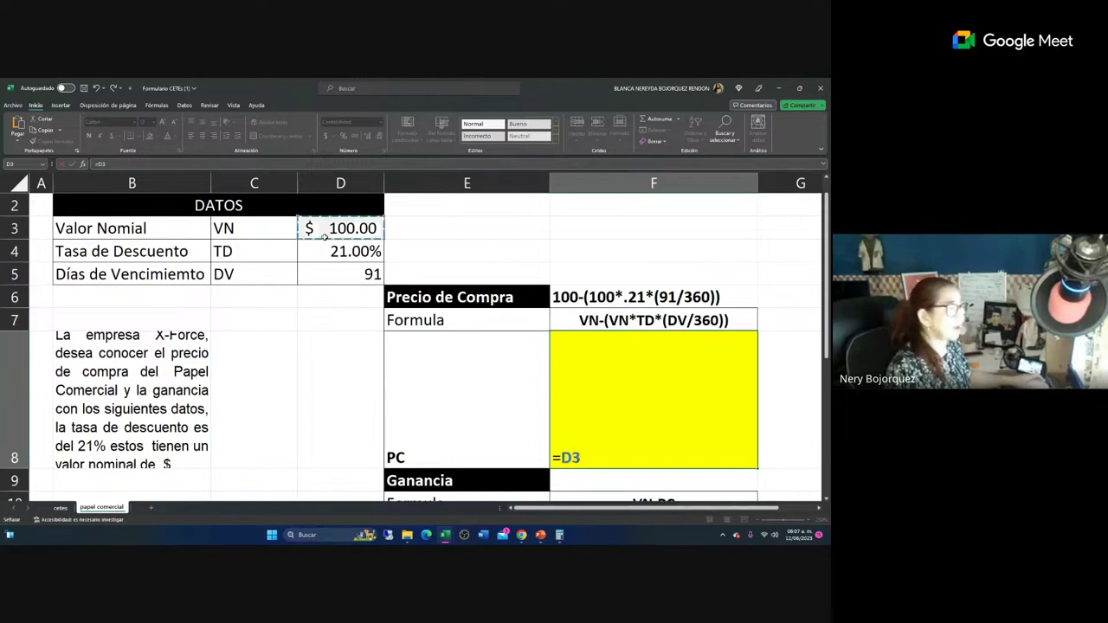
{"action": "type", "text": "-("}
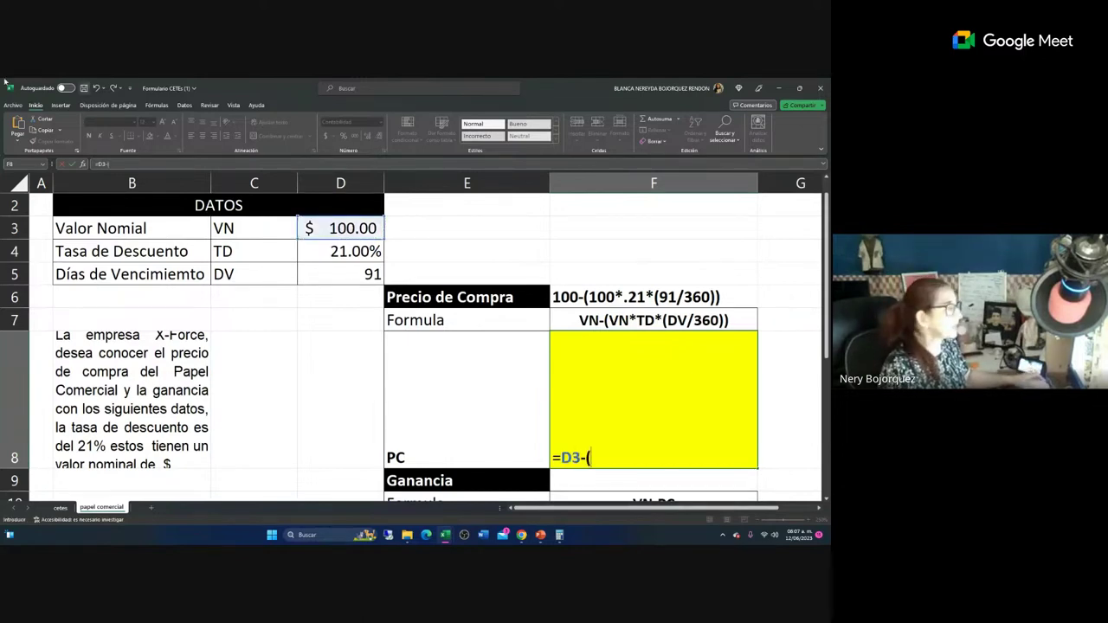
{"action": "left_click", "coordinate": [312, 228]}
{"action": "type", "text": "*"}
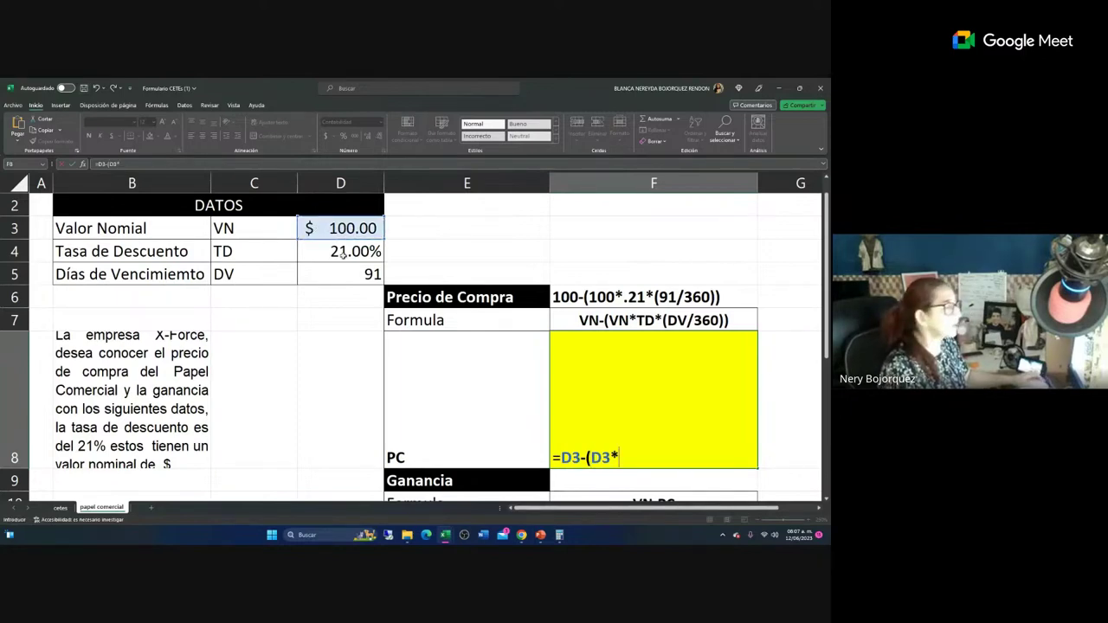
{"action": "left_click", "coordinate": [341, 252]}
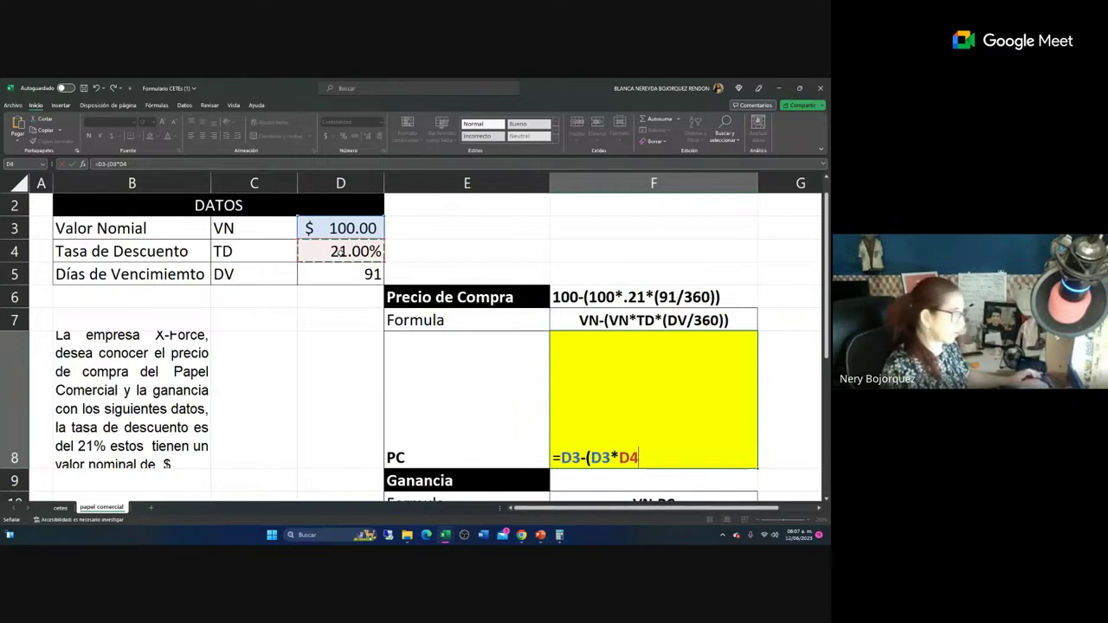
{"action": "type", "text": "*"}
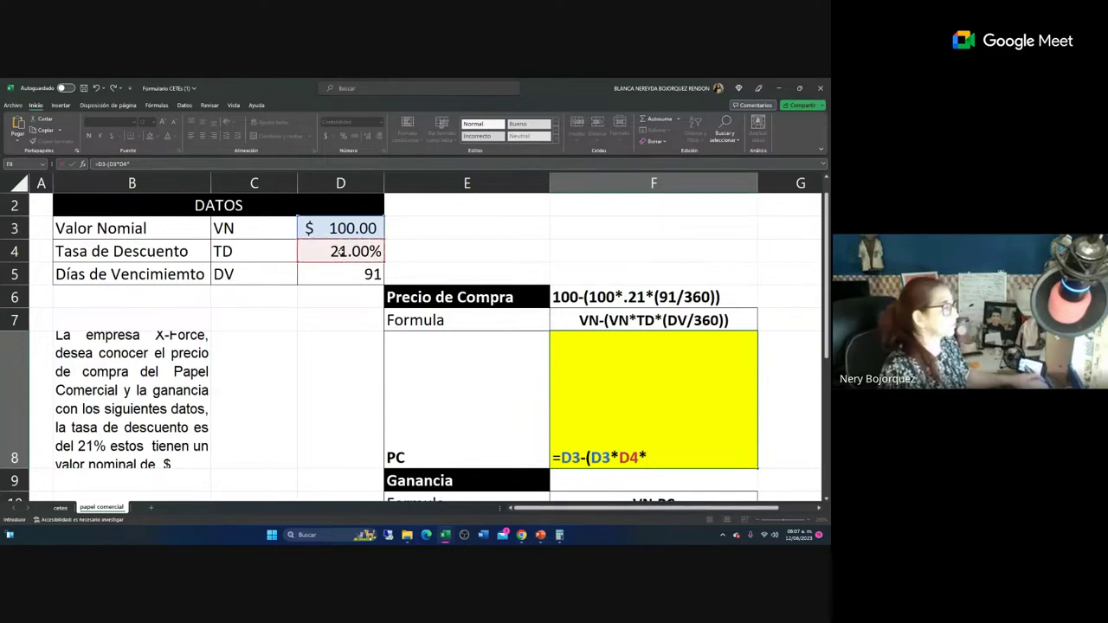
{"action": "type", "text": "("}
{"action": "left_click", "coordinate": [346, 273]}
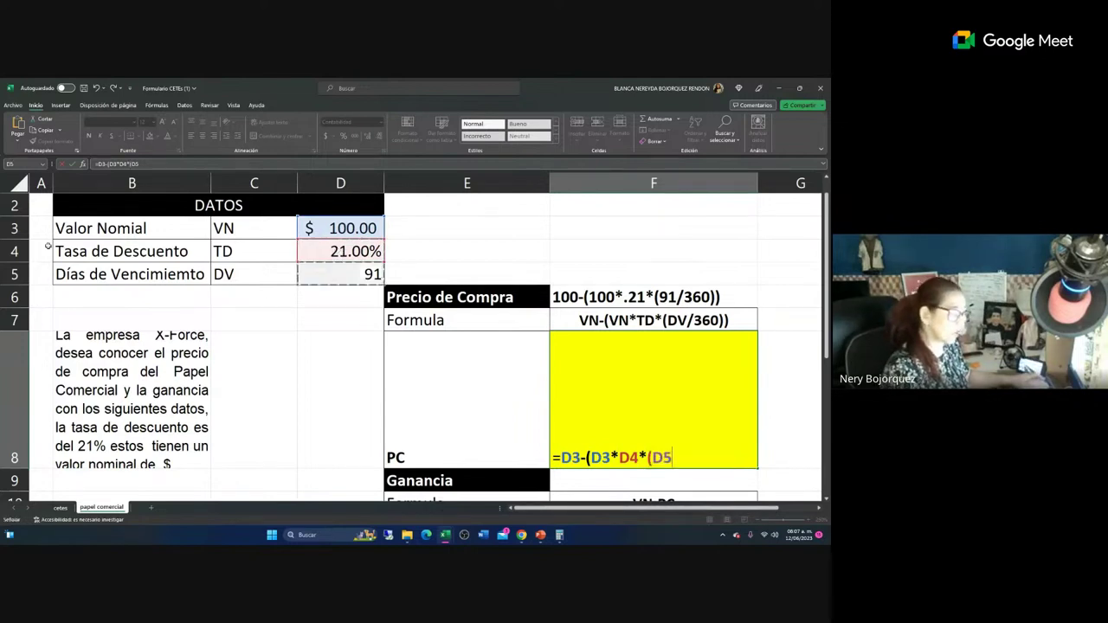
{"action": "type", "text": "/"}
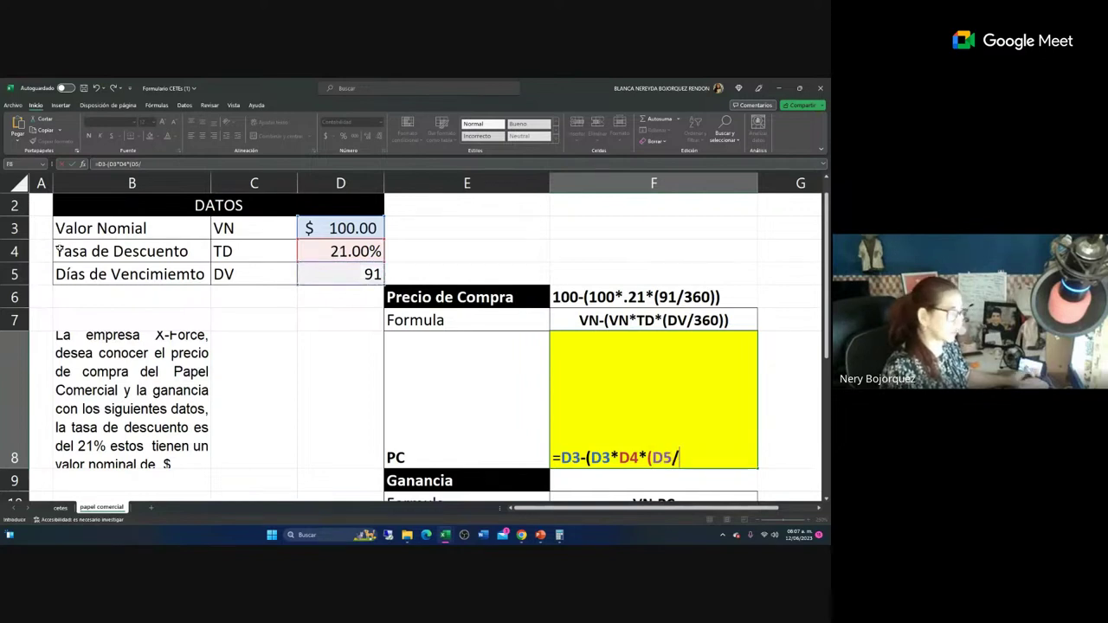
{"action": "type", "text": "360))"}
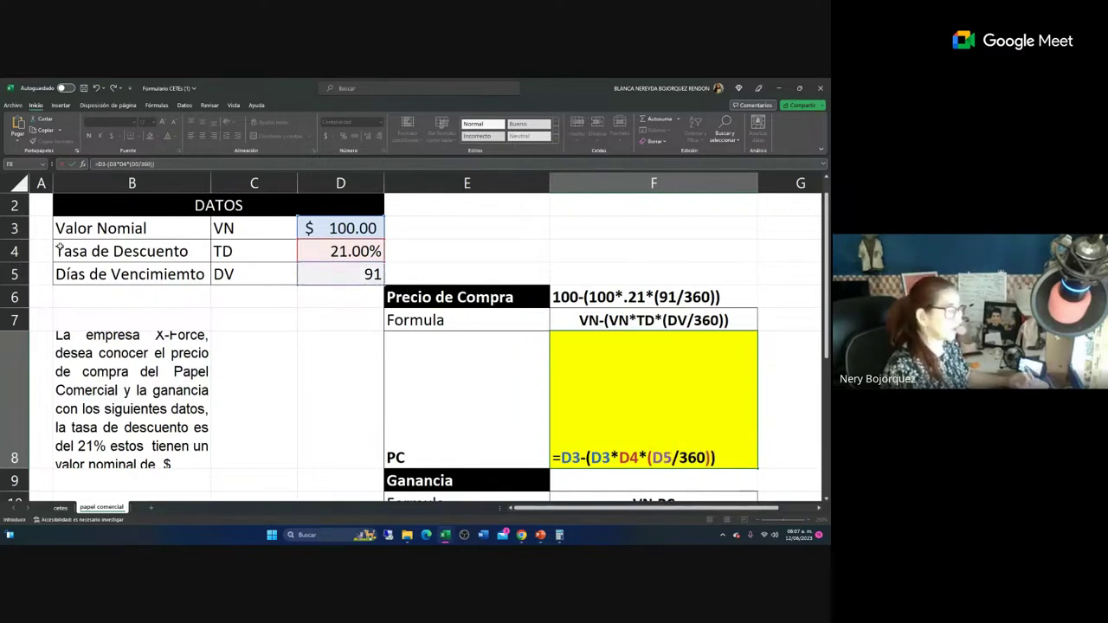
{"action": "key", "text": "Return"}
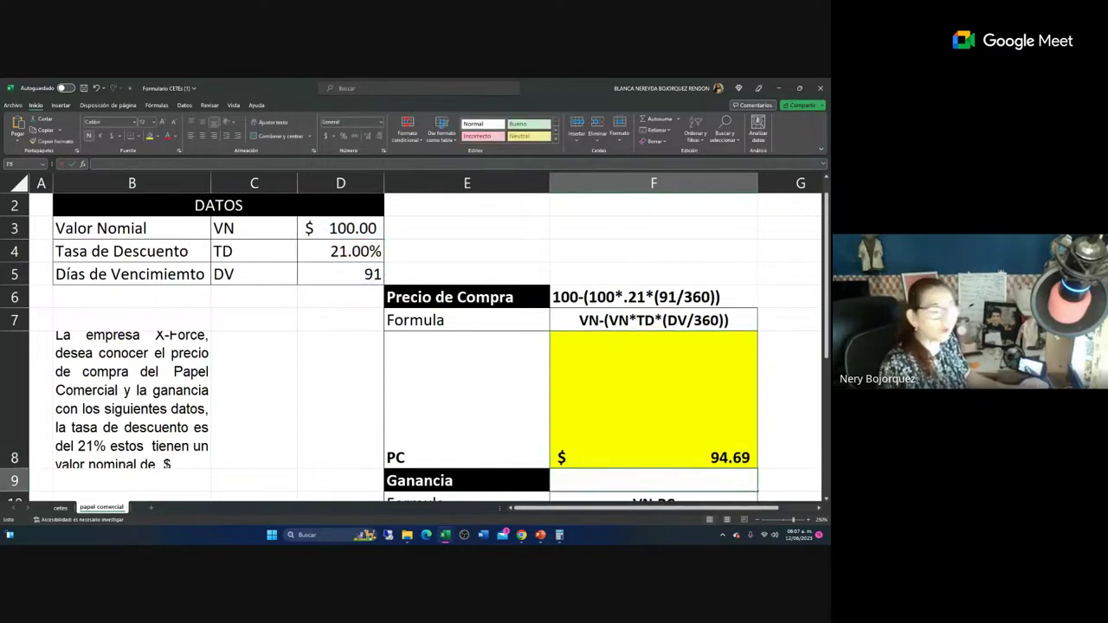
Compare the calculated purchase price with the worked solution on the X-Force slide in PowerPoint, and return to the papel comercial sheet in Excel.
{"action": "key", "text": "alt+Tab"}
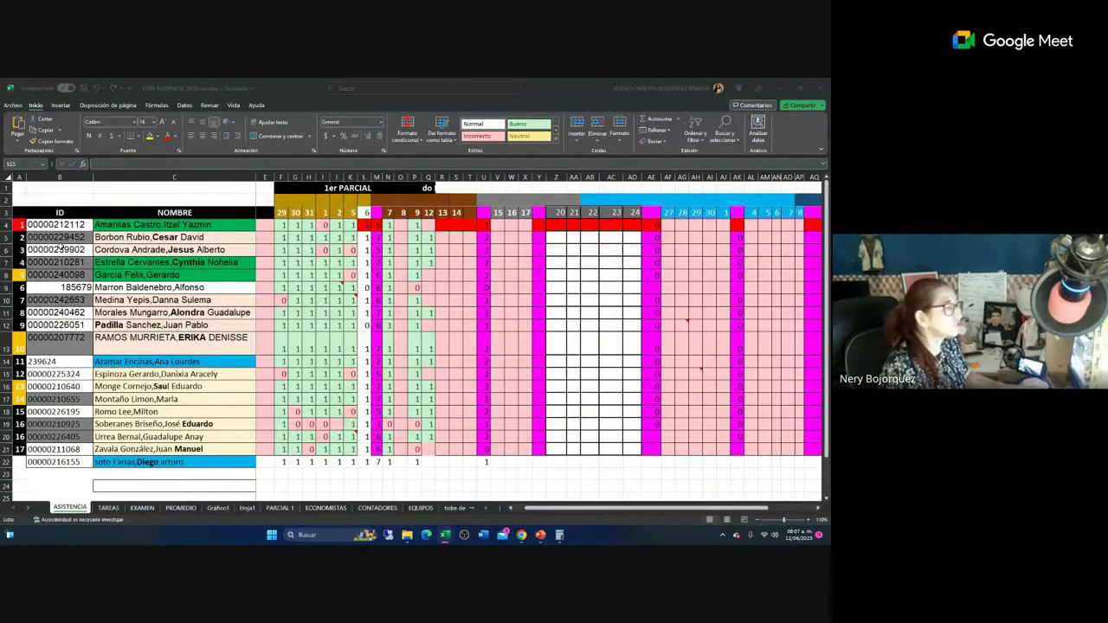
{"action": "key", "text": "alt+Tab"}
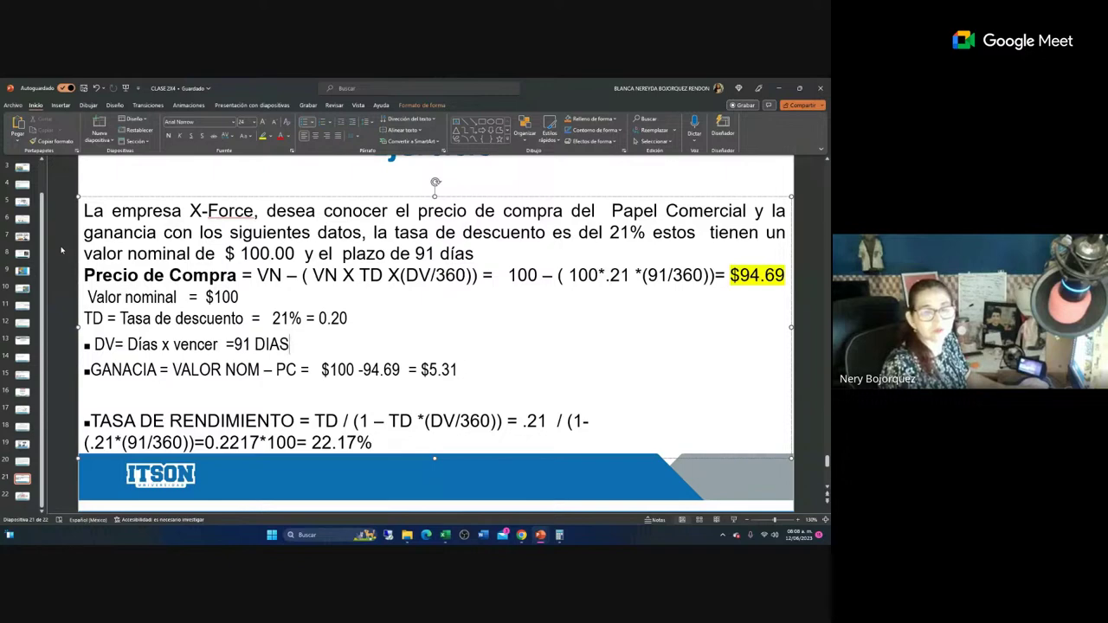
{"action": "key", "text": "alt+Tab"}
{"action": "key", "text": "alt+Tab"}
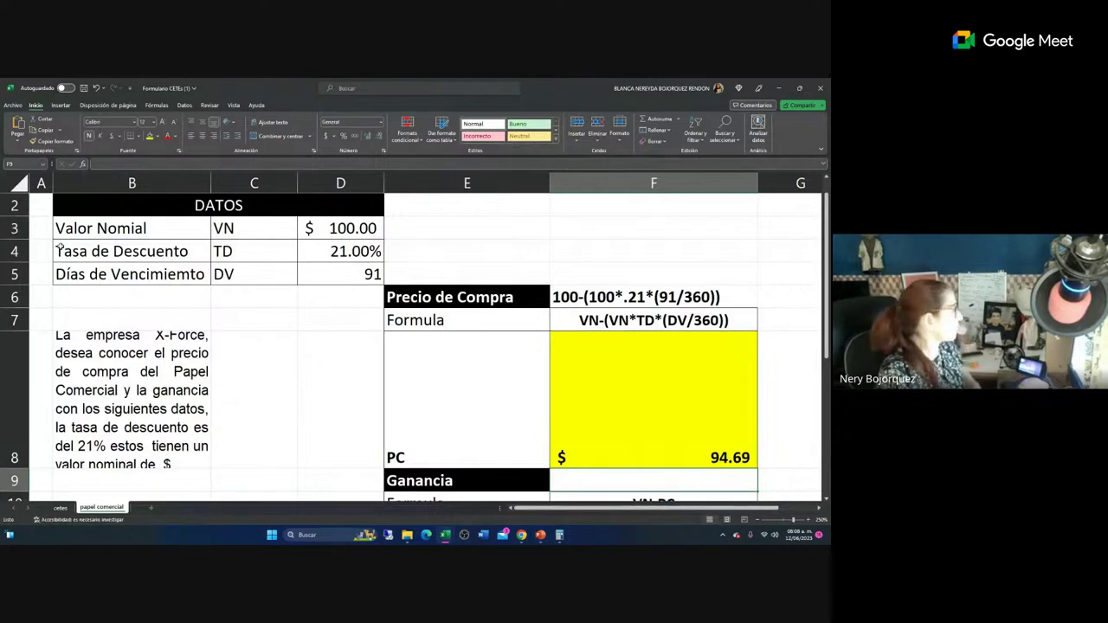
Move the X-Force problem statement from B8 to F2 and resize column F and row 2 around it.
{"action": "left_click", "coordinate": [78, 339]}
{"action": "right_click", "coordinate": [109, 382]}
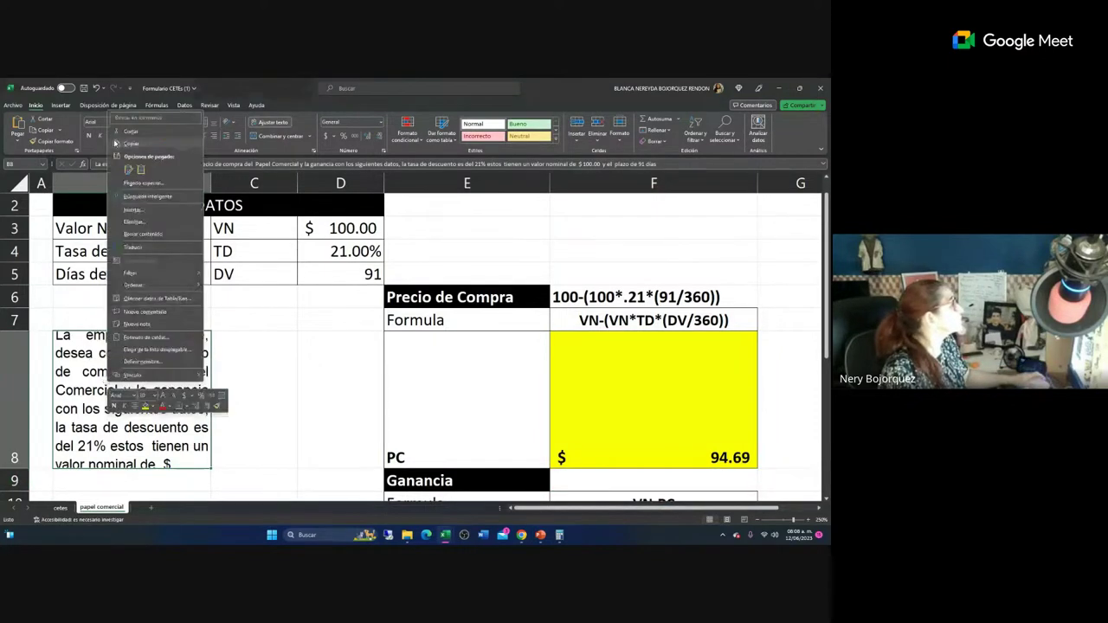
{"action": "left_click", "coordinate": [128, 132]}
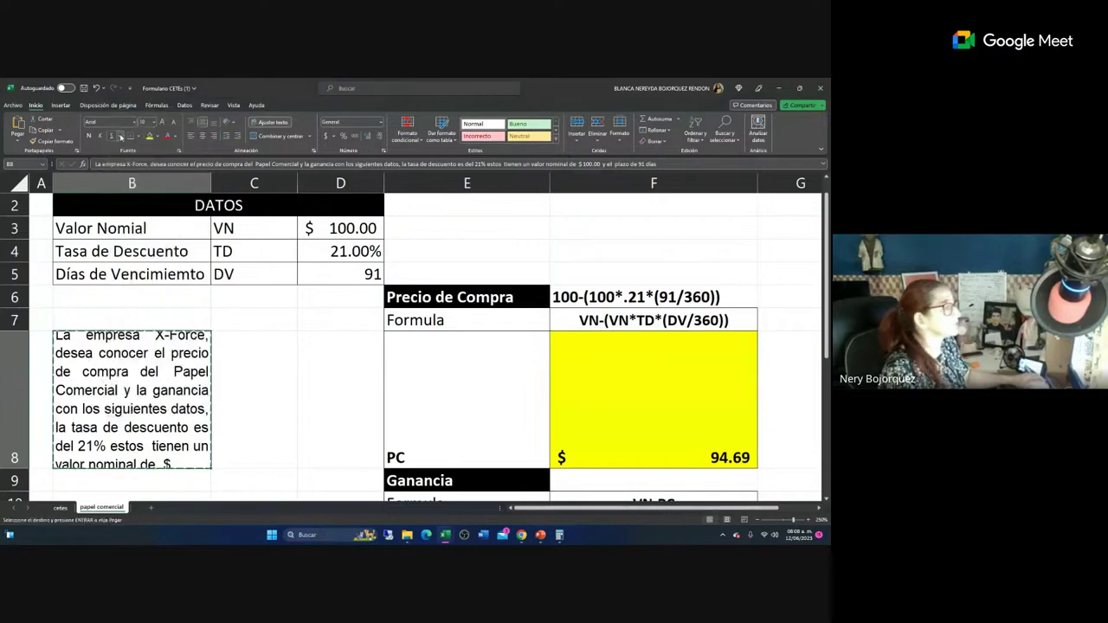
{"action": "scroll", "coordinate": [531, 249], "scroll_direction": "up", "scroll_amount": 1}
{"action": "left_click", "coordinate": [587, 227]}
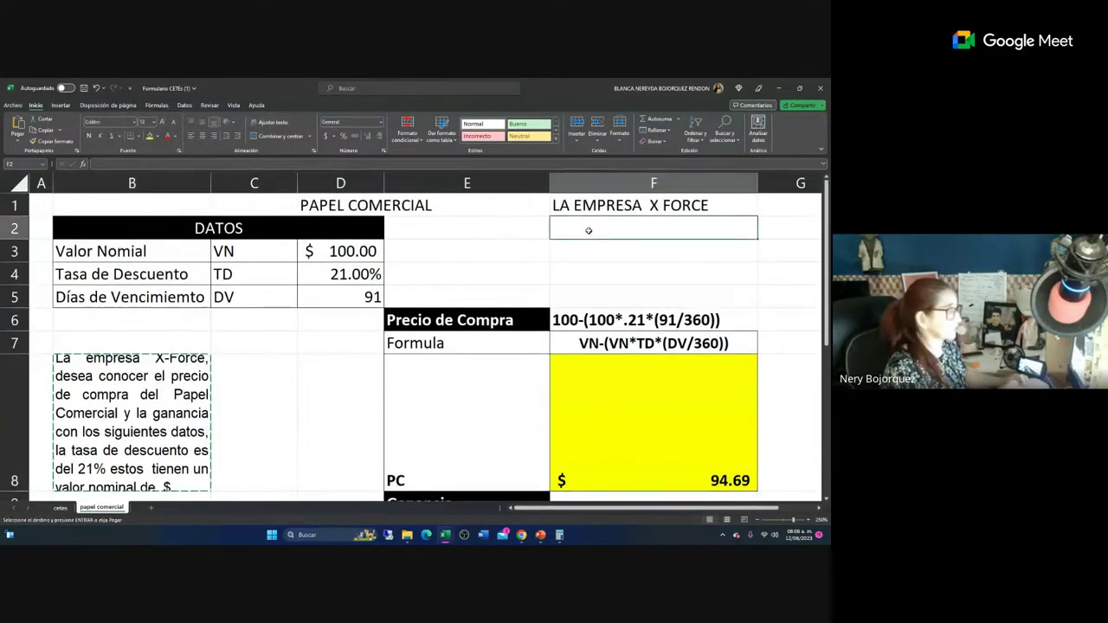
{"action": "key", "text": "Return"}
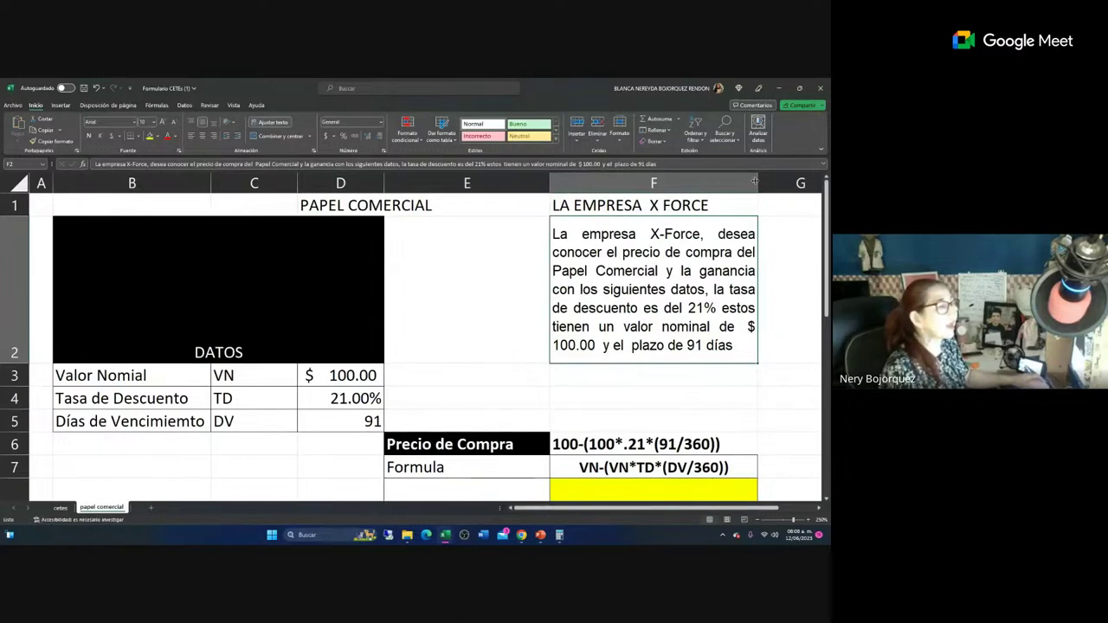
{"action": "left_click_drag", "start_coordinate": [755, 181], "coordinate": [798, 181]}
{"action": "left_click_drag", "start_coordinate": [17, 363], "coordinate": [15, 264]}
Enter the substituted gain expression 100-94.69 as text in F9, beside the Ganancia heading.
{"action": "scroll", "coordinate": [630, 342], "scroll_direction": "down", "scroll_amount": 3}
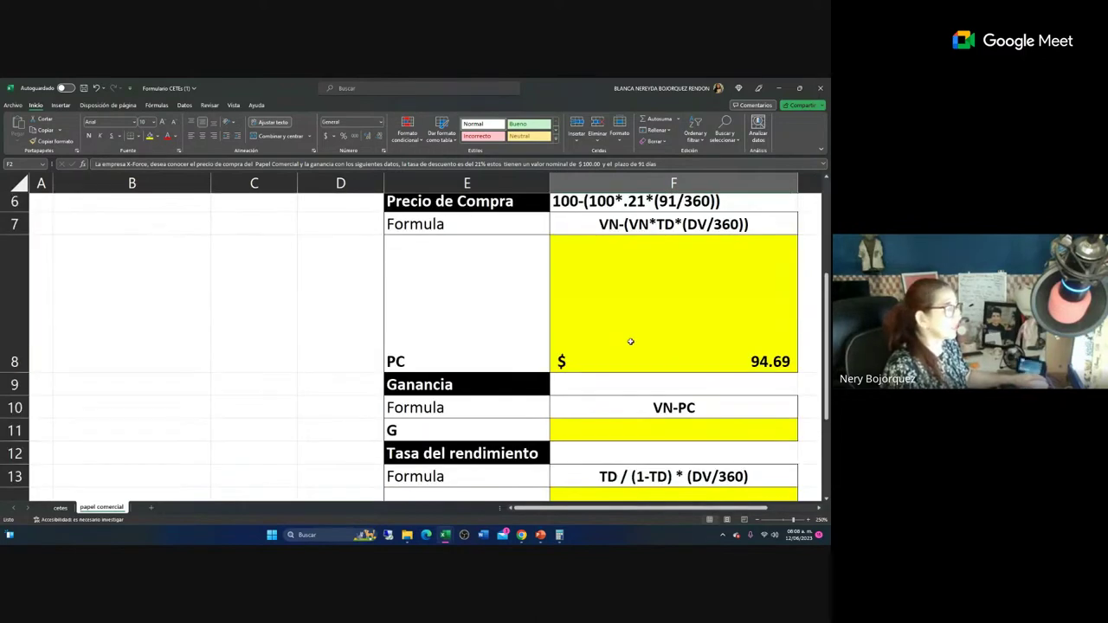
{"action": "left_click", "coordinate": [630, 391]}
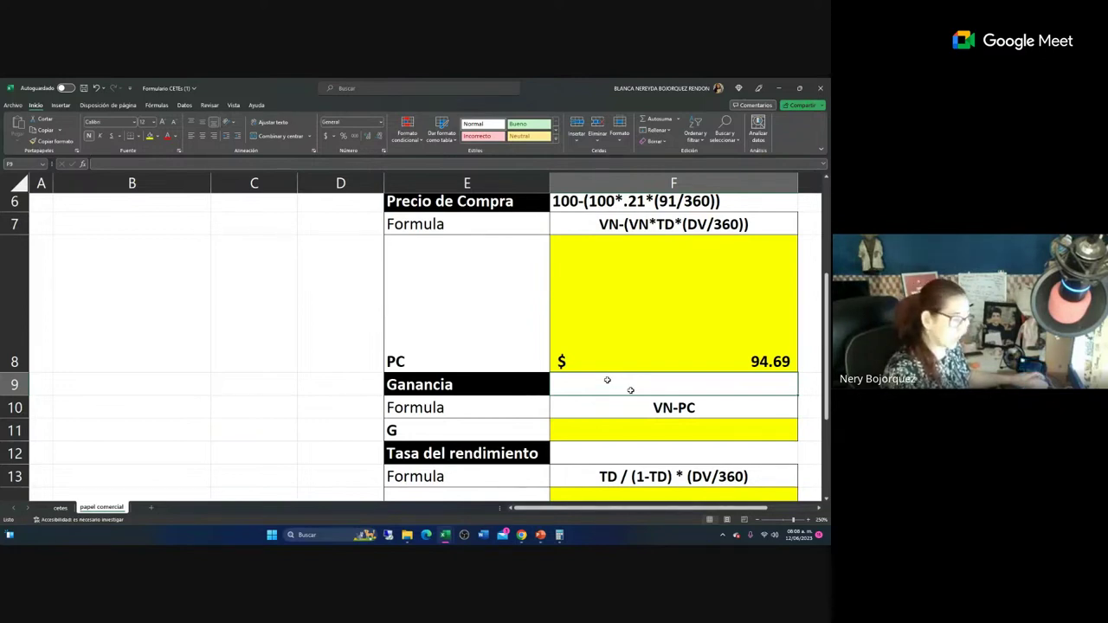
{"action": "type", "text": "100-"}
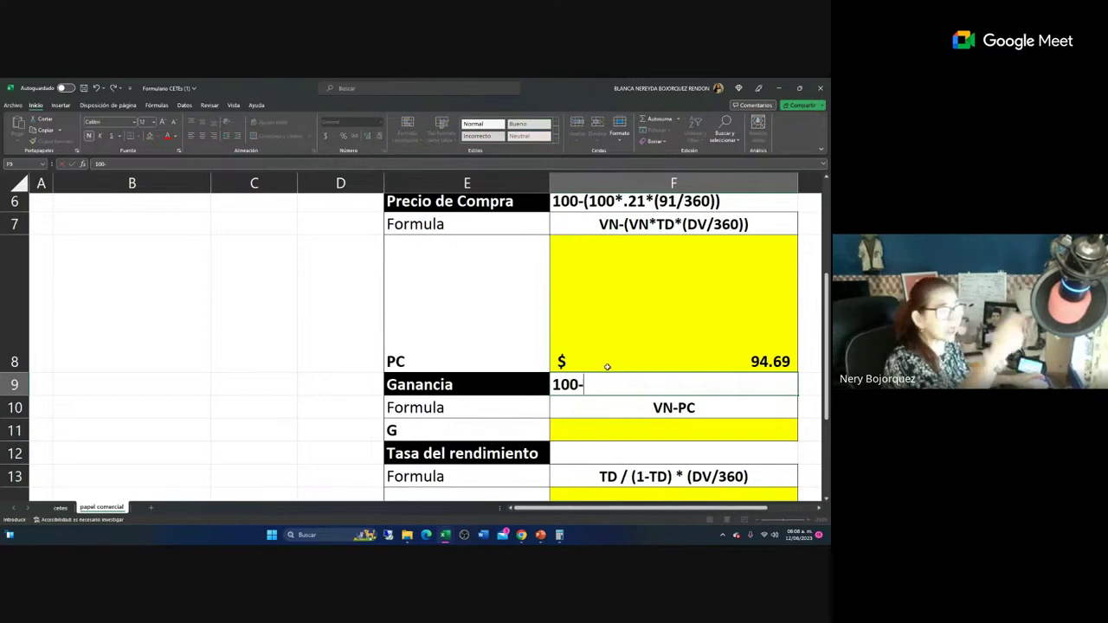
{"action": "type", "text": "94."}
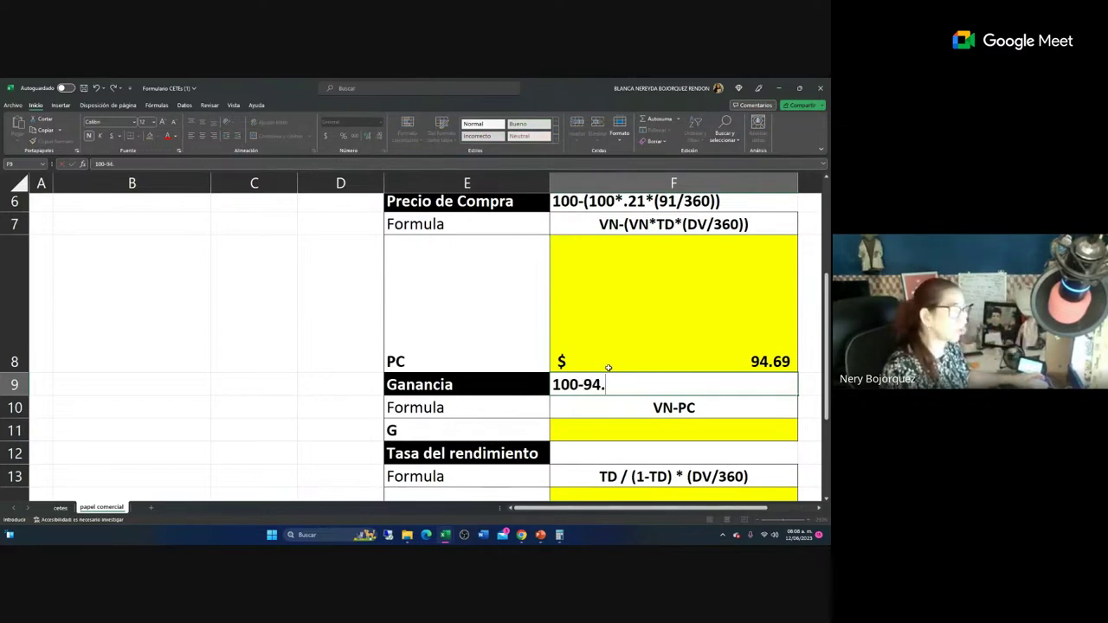
{"action": "type", "text": "69"}
Calculate the gain in the yellow cell F11 with the formula =D3-F8.
{"action": "left_click", "coordinate": [604, 430]}
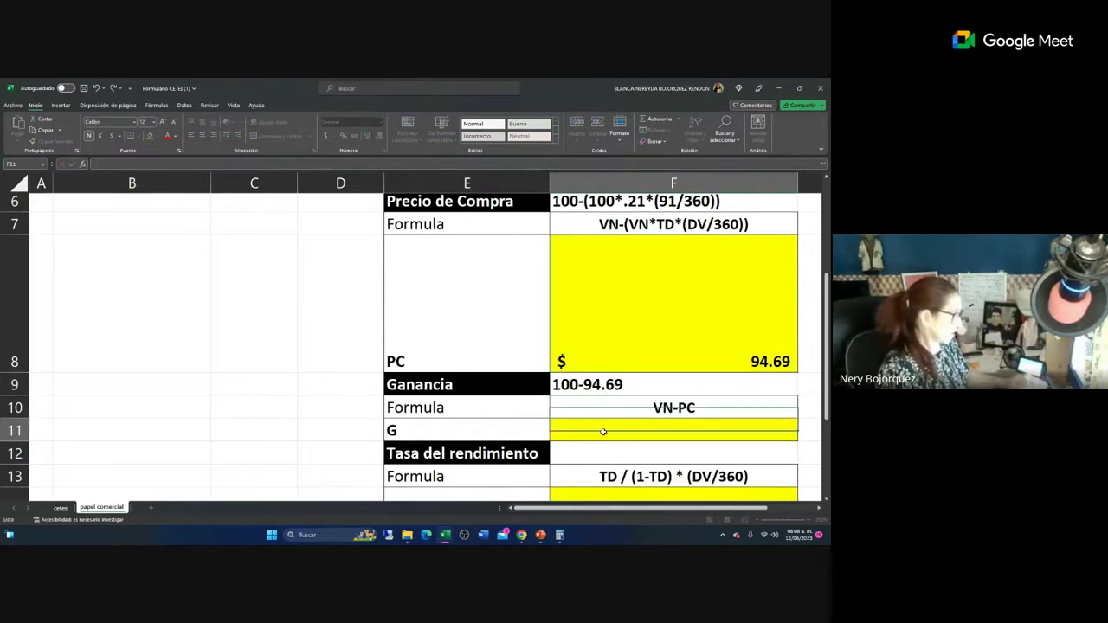
{"action": "type", "text": "="}
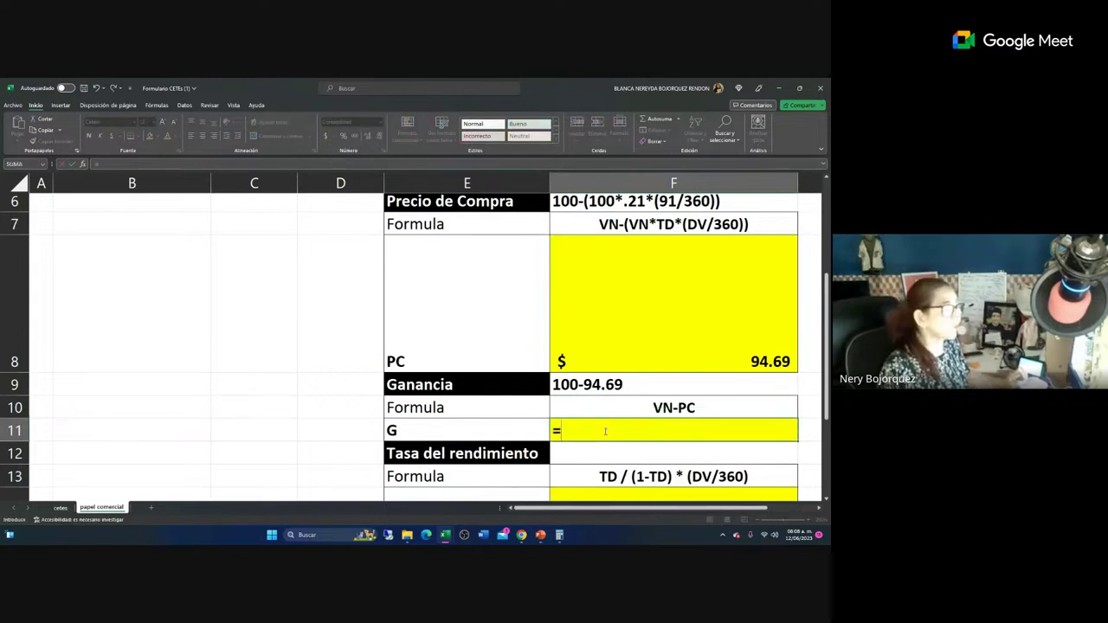
{"action": "scroll", "coordinate": [331, 330], "scroll_direction": "up", "scroll_amount": 2}
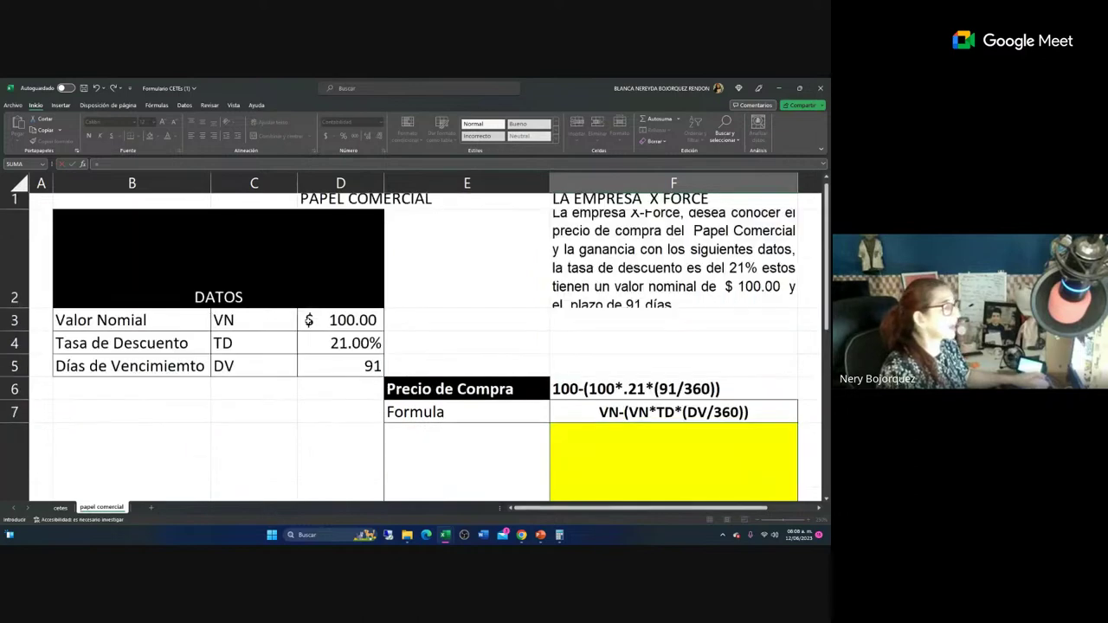
{"action": "left_click", "coordinate": [319, 327]}
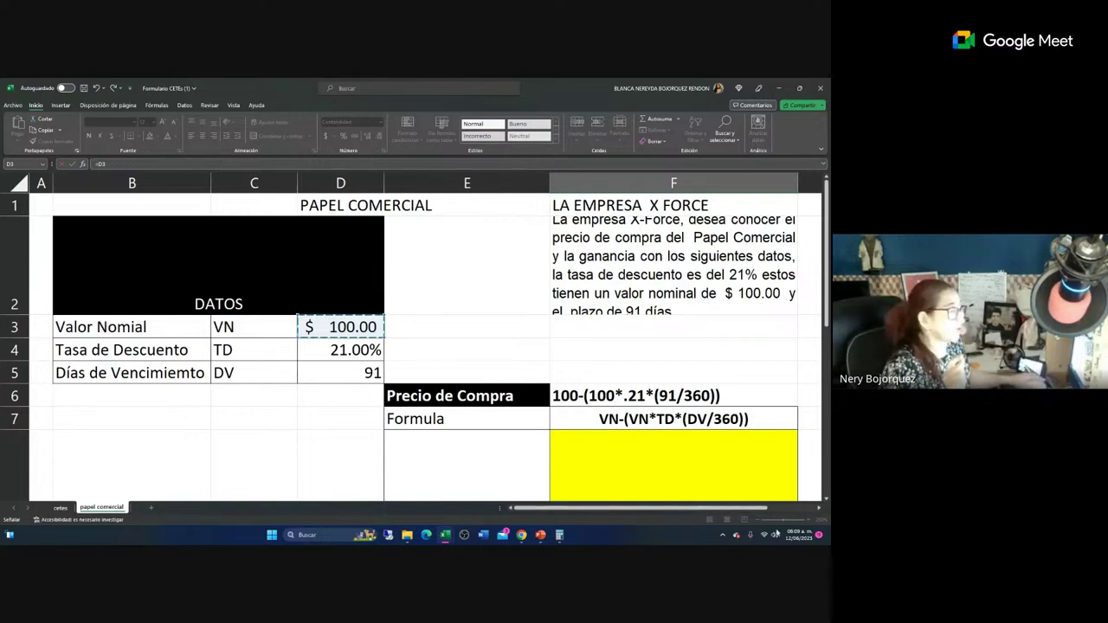
{"action": "scroll", "coordinate": [657, 464], "scroll_direction": "down", "scroll_amount": 1}
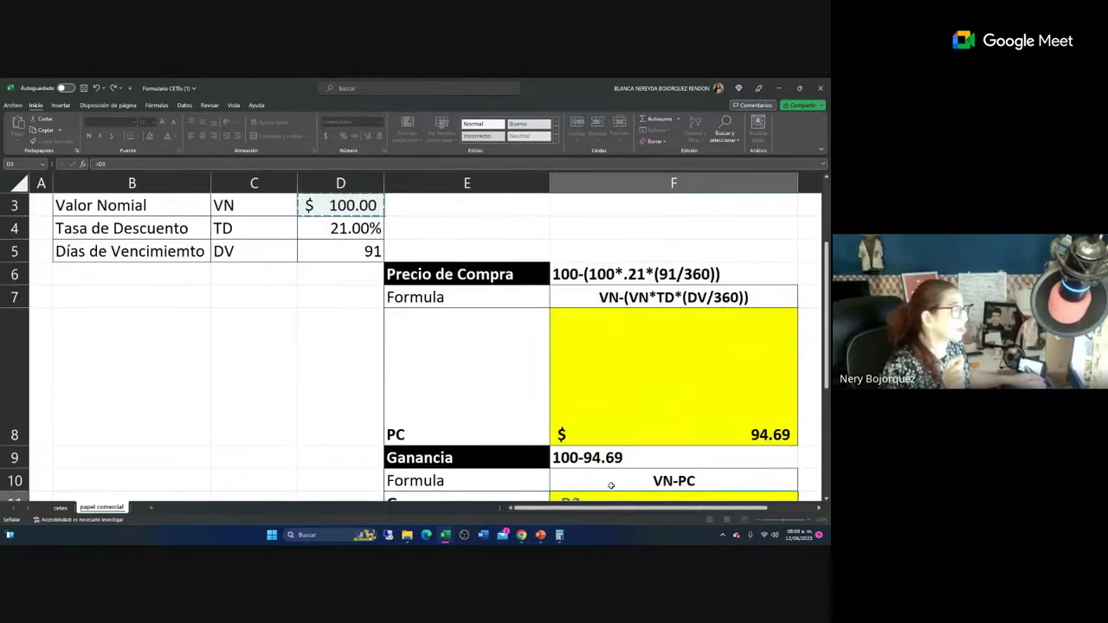
{"action": "scroll", "coordinate": [614, 479], "scroll_direction": "down", "scroll_amount": 2}
{"action": "type", "text": "-"}
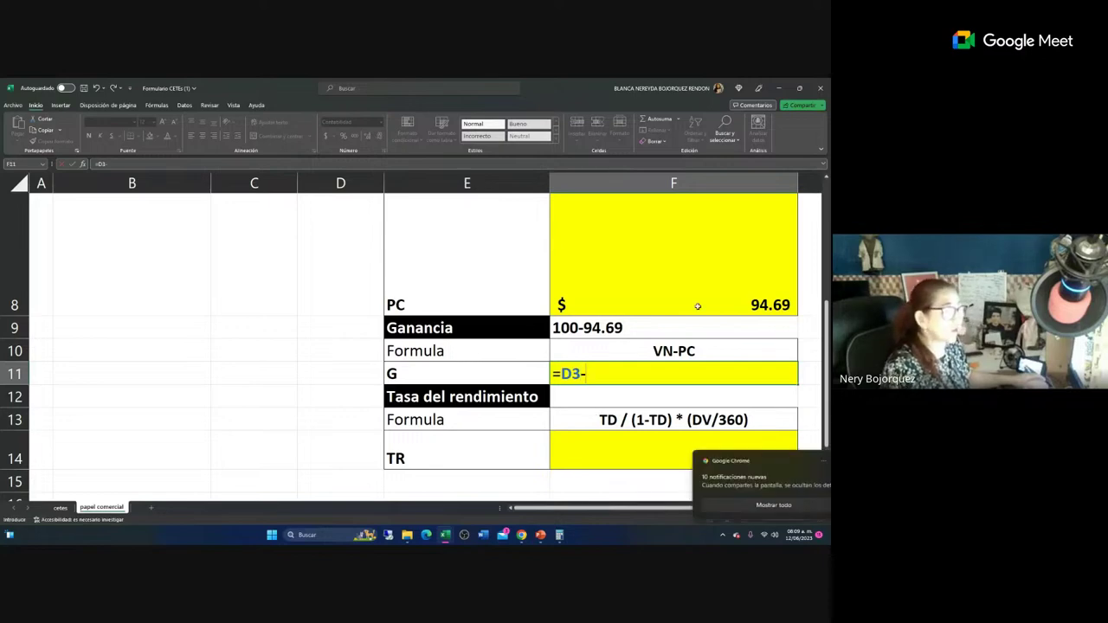
{"action": "left_click", "coordinate": [697, 306]}
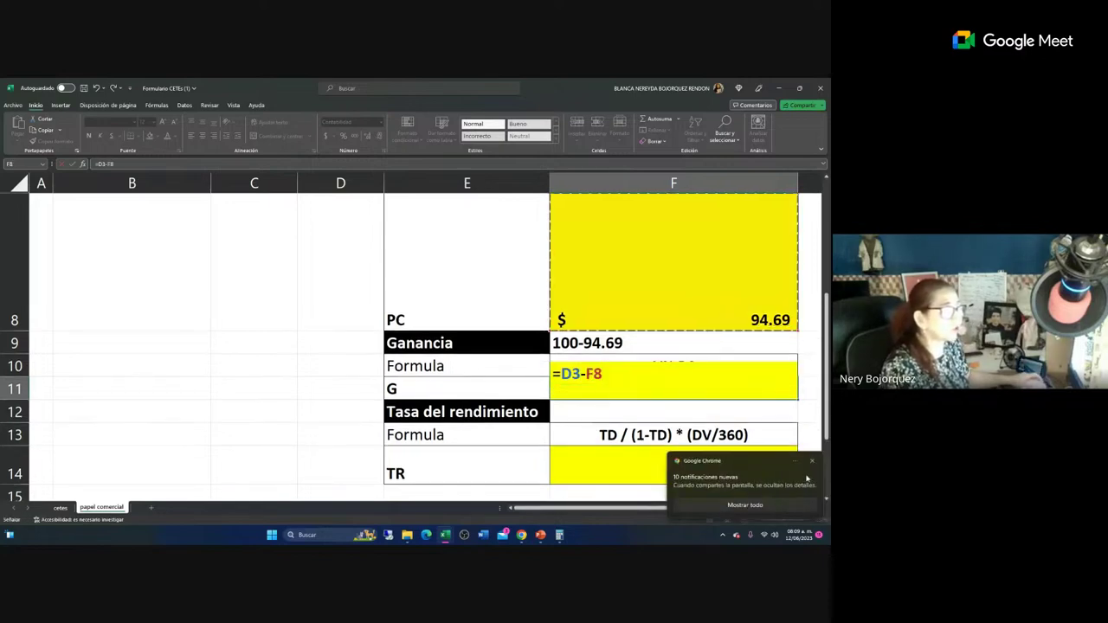
{"action": "key", "text": "Return"}
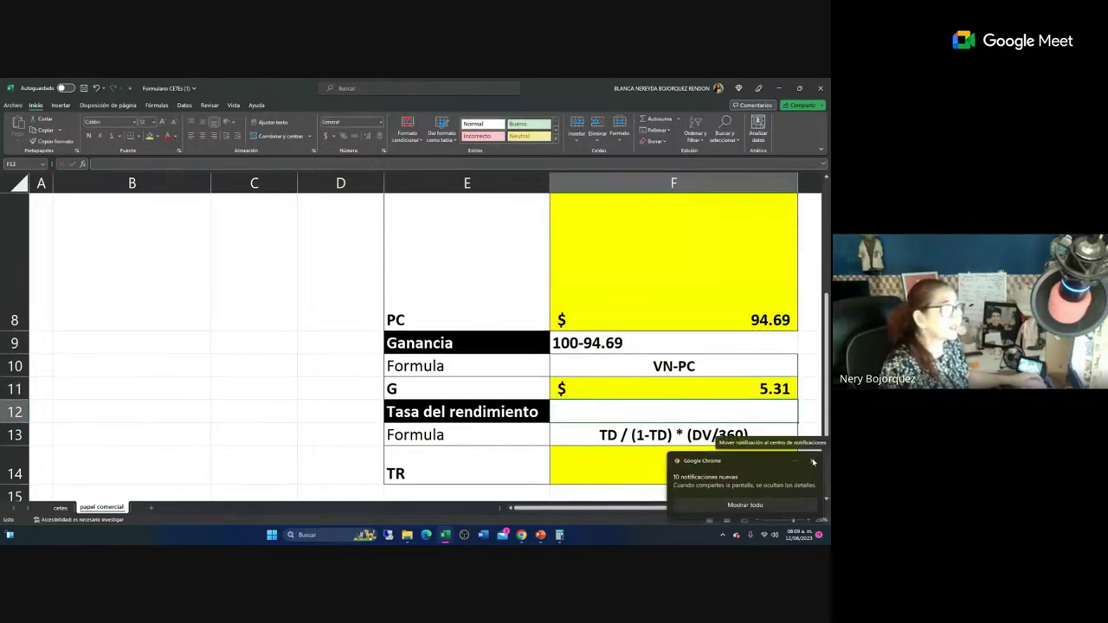
Dismiss the desktop notification and change the G label in E11 to GANANCIA.
{"action": "left_click", "coordinate": [813, 462]}
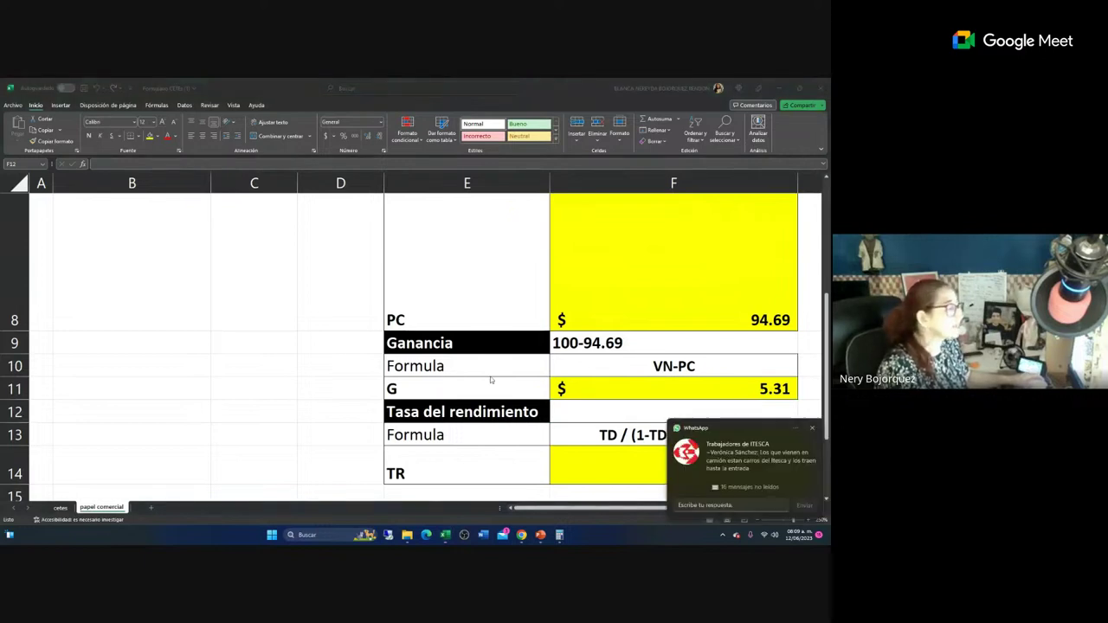
{"action": "left_click", "coordinate": [486, 382]}
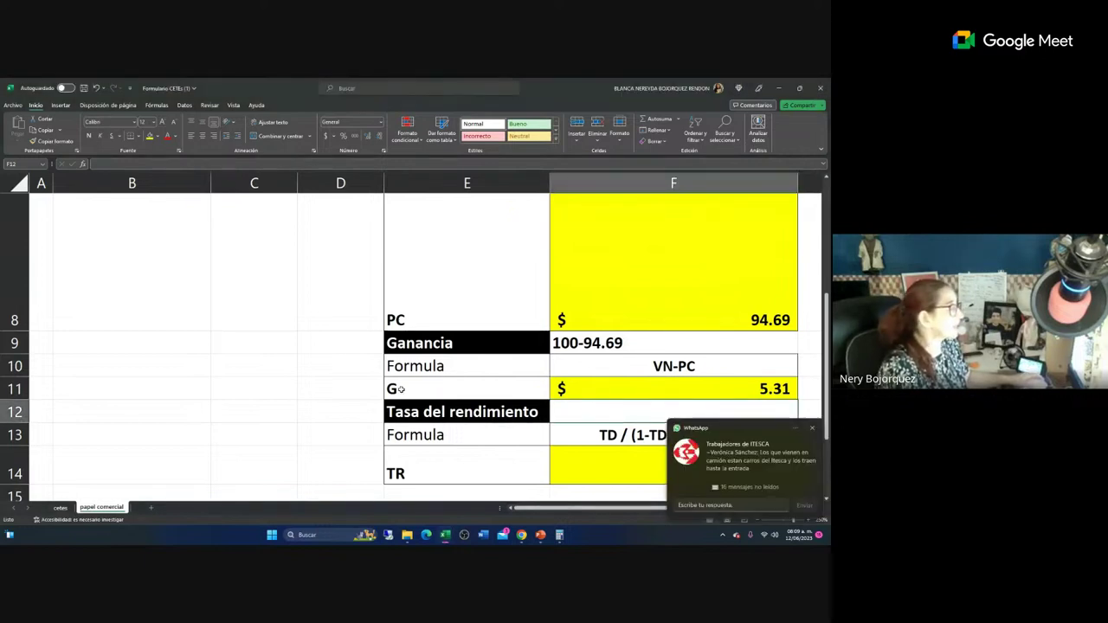
{"action": "left_click", "coordinate": [119, 165]}
{"action": "type", "text": "ANANC"}
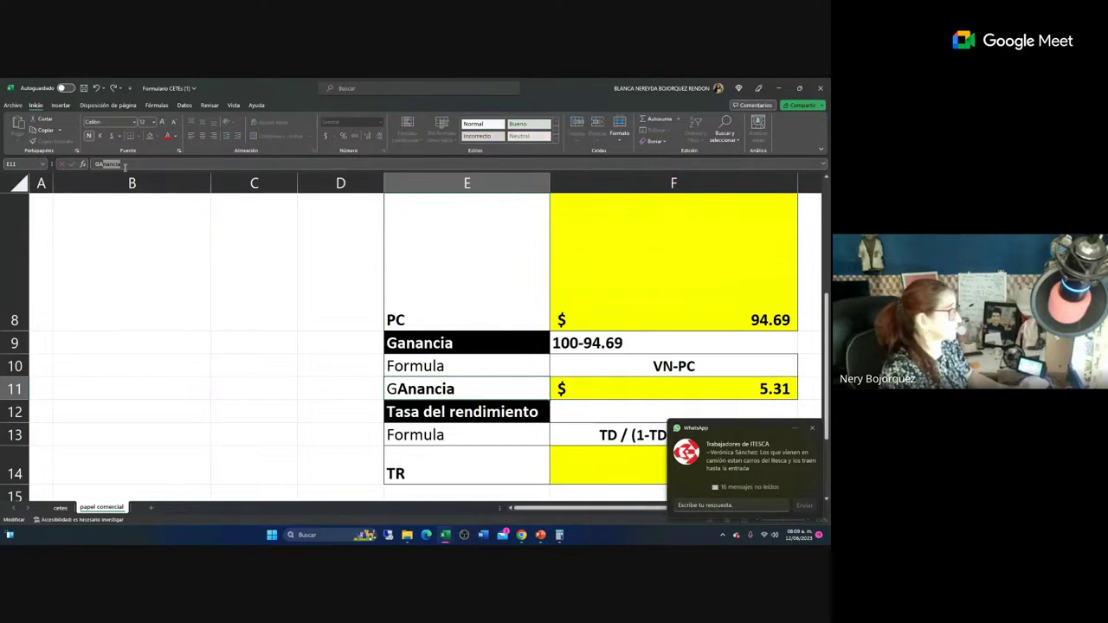
{"action": "type", "text": "IA"}
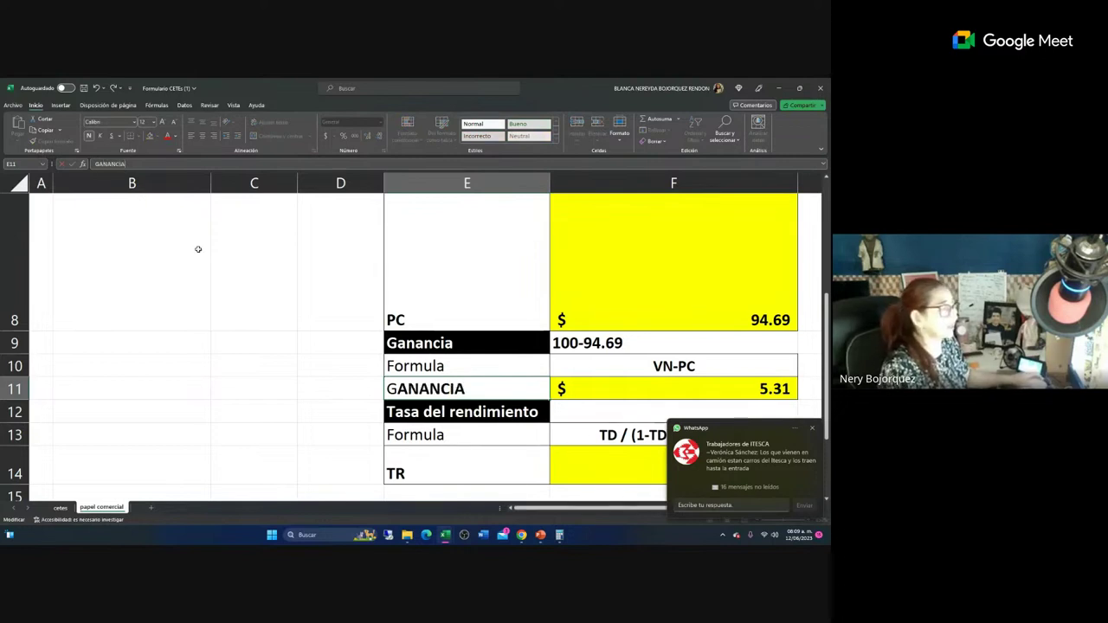
{"action": "left_click", "coordinate": [460, 429]}
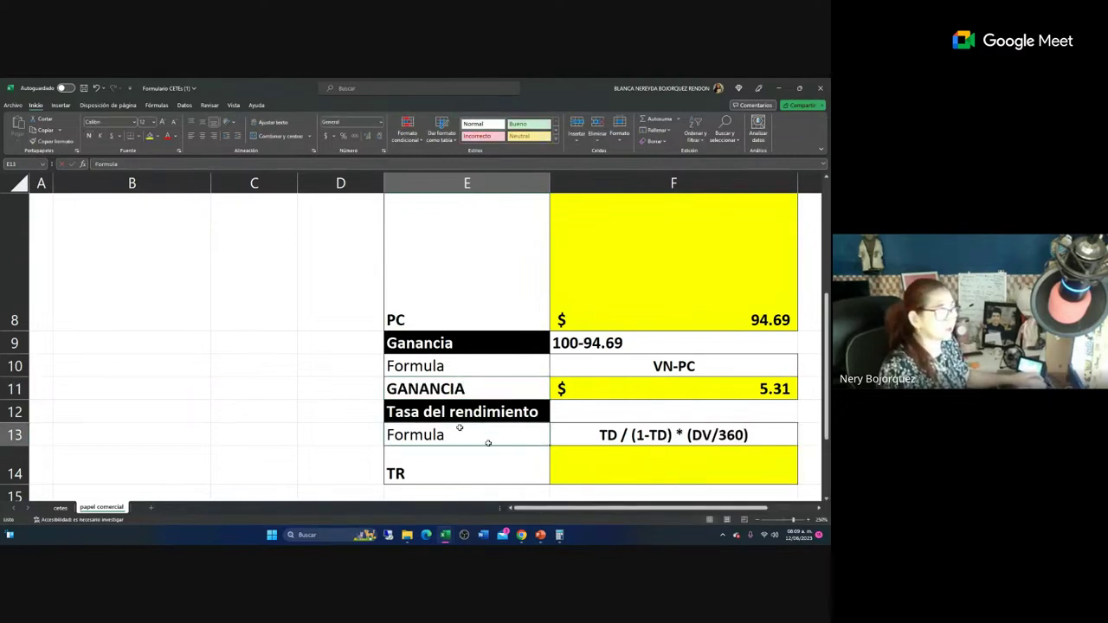
Correct the parentheses of the rate of return formula text in F13 to TD / (1-(TD * (DV/360)) and dismiss the desktop notifications.
{"action": "left_click", "coordinate": [628, 474]}
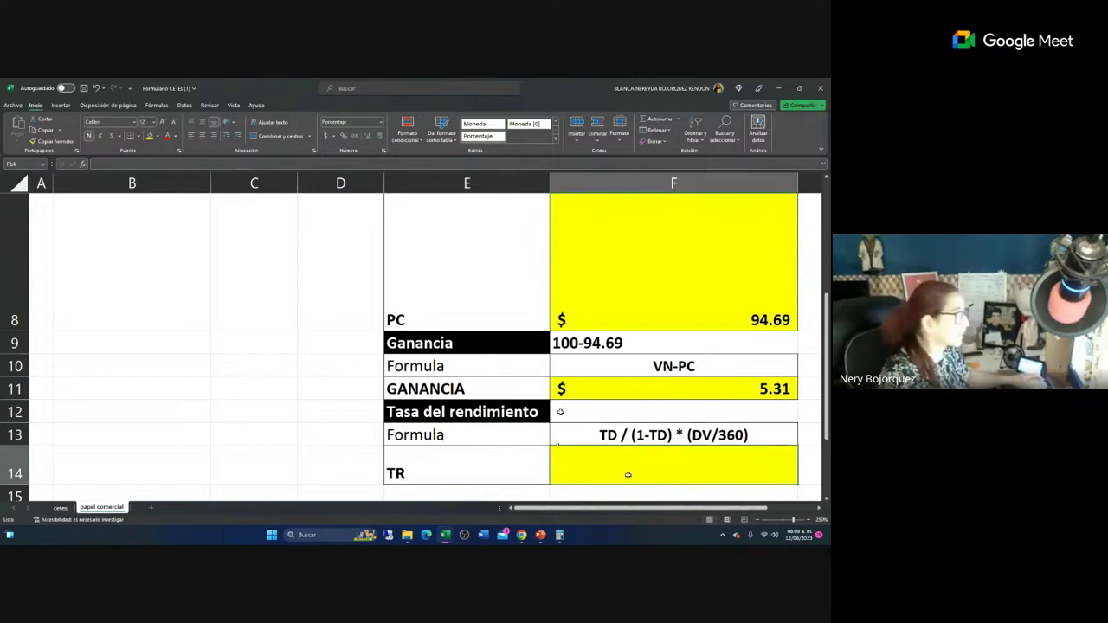
{"action": "left_click", "coordinate": [675, 435]}
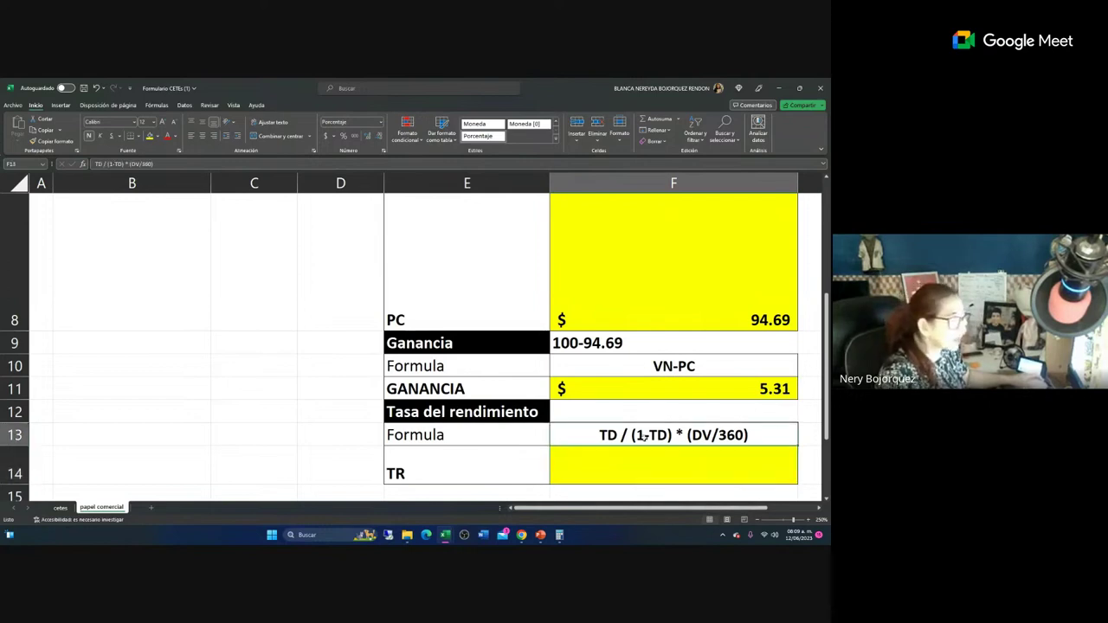
{"action": "left_click", "coordinate": [124, 164]}
{"action": "key", "text": "BackSpace"}
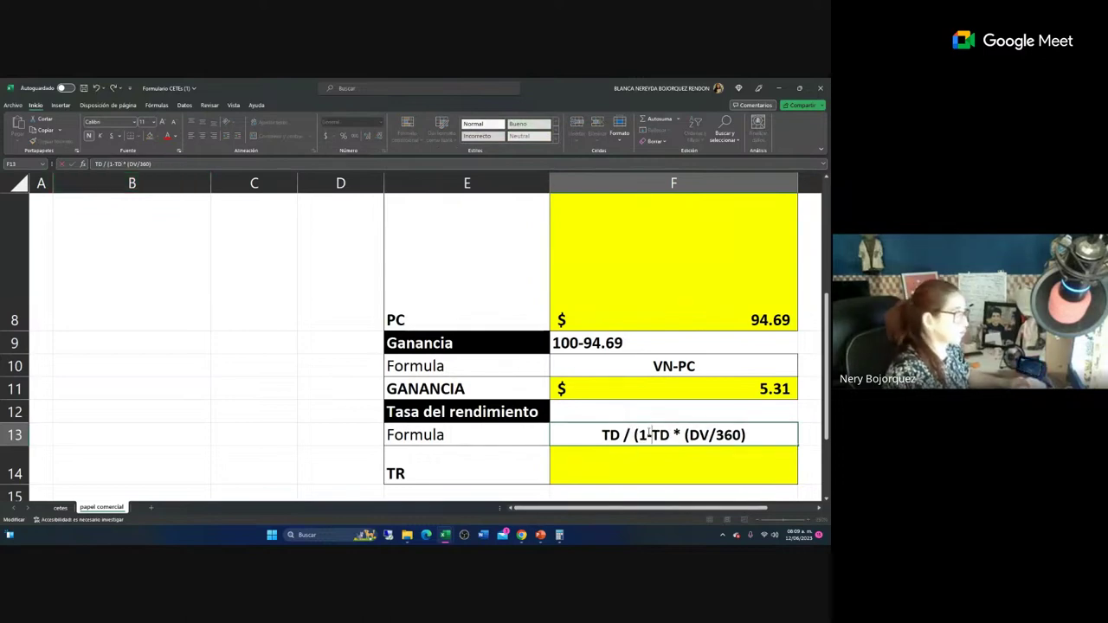
{"action": "left_click", "coordinate": [650, 435]}
{"action": "type", "text": "("}
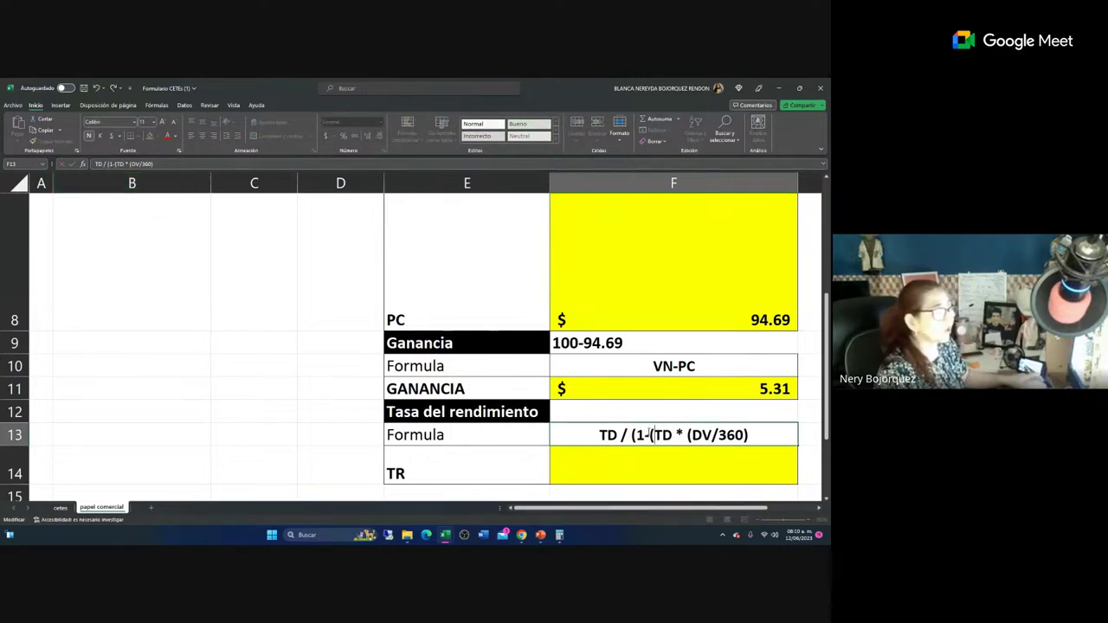
{"action": "left_click", "coordinate": [754, 435]}
{"action": "type", "text": ")"}
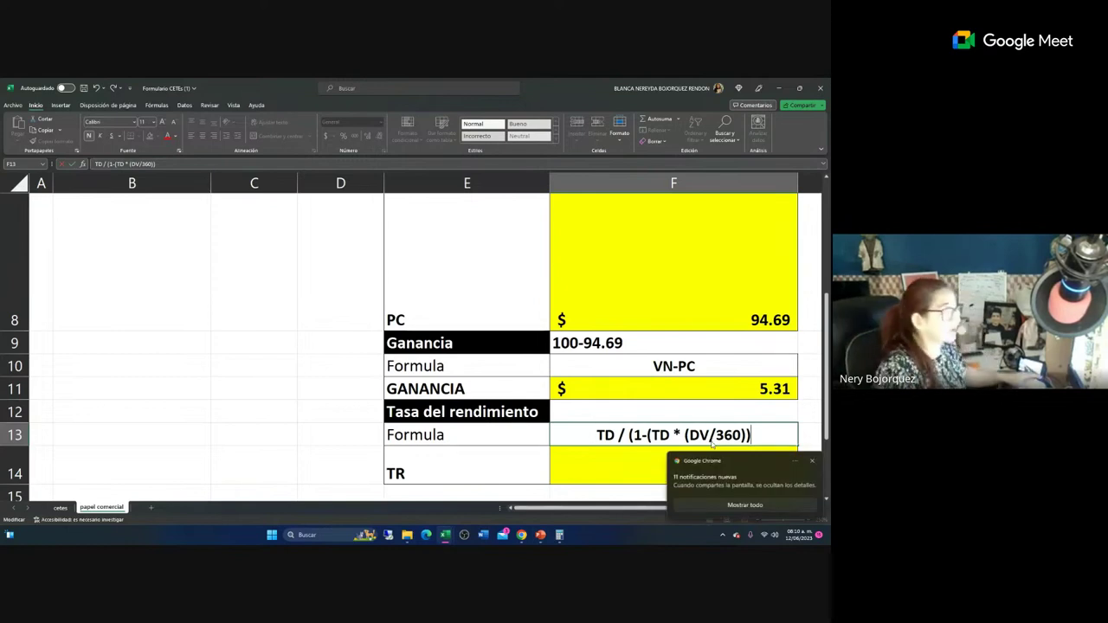
{"action": "left_click", "coordinate": [813, 464]}
{"action": "left_click", "coordinate": [813, 463]}
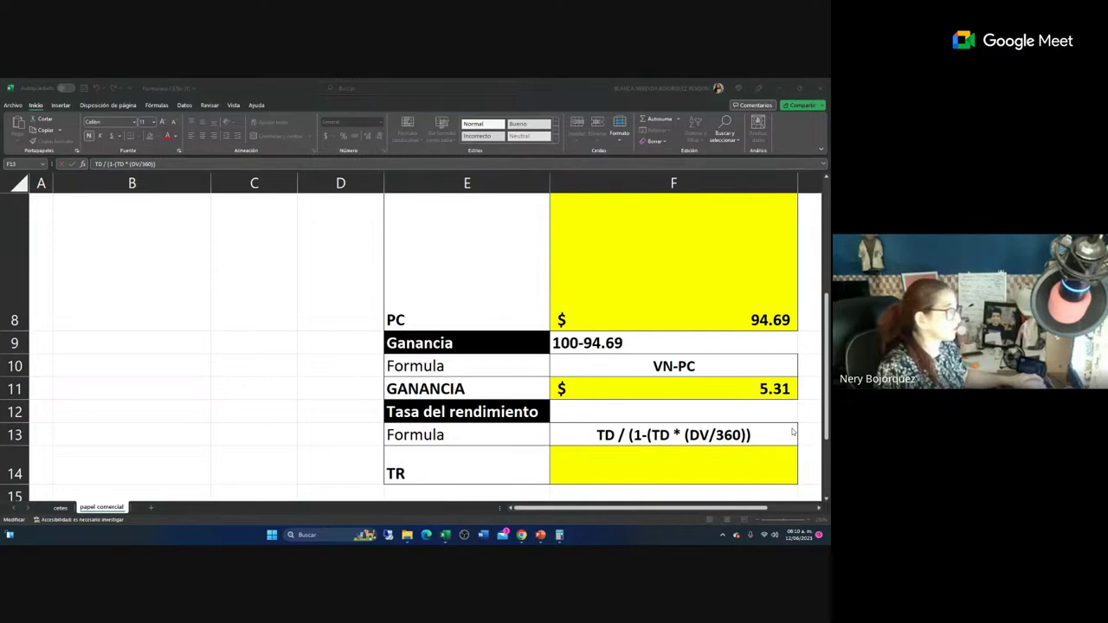
{"action": "left_click", "coordinate": [622, 417]}
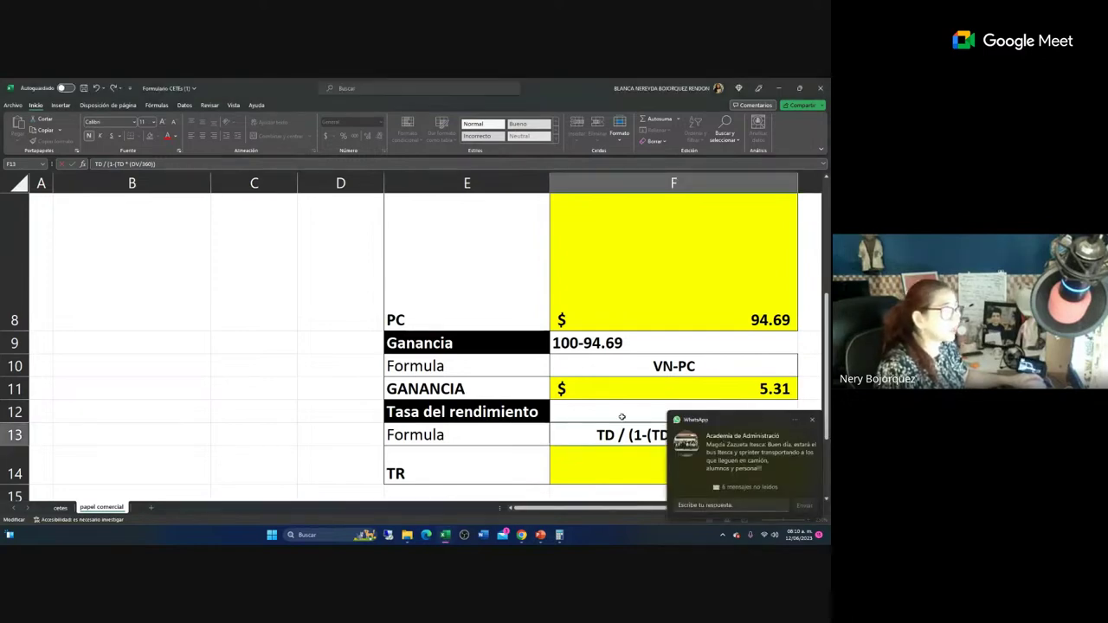
{"action": "left_click", "coordinate": [621, 418]}
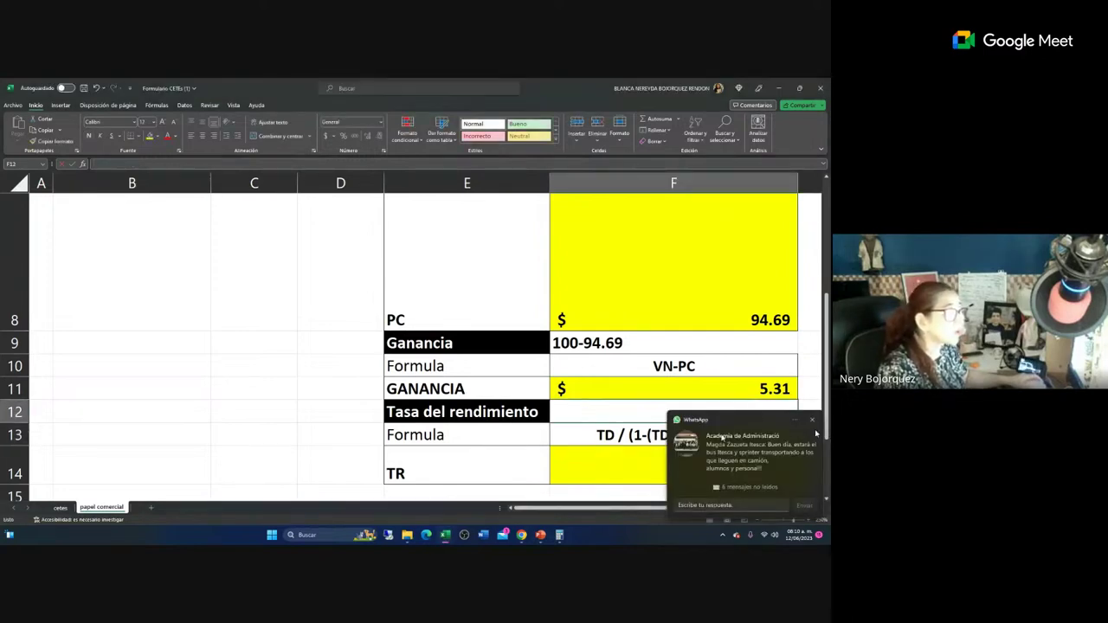
{"action": "left_click", "coordinate": [622, 410]}
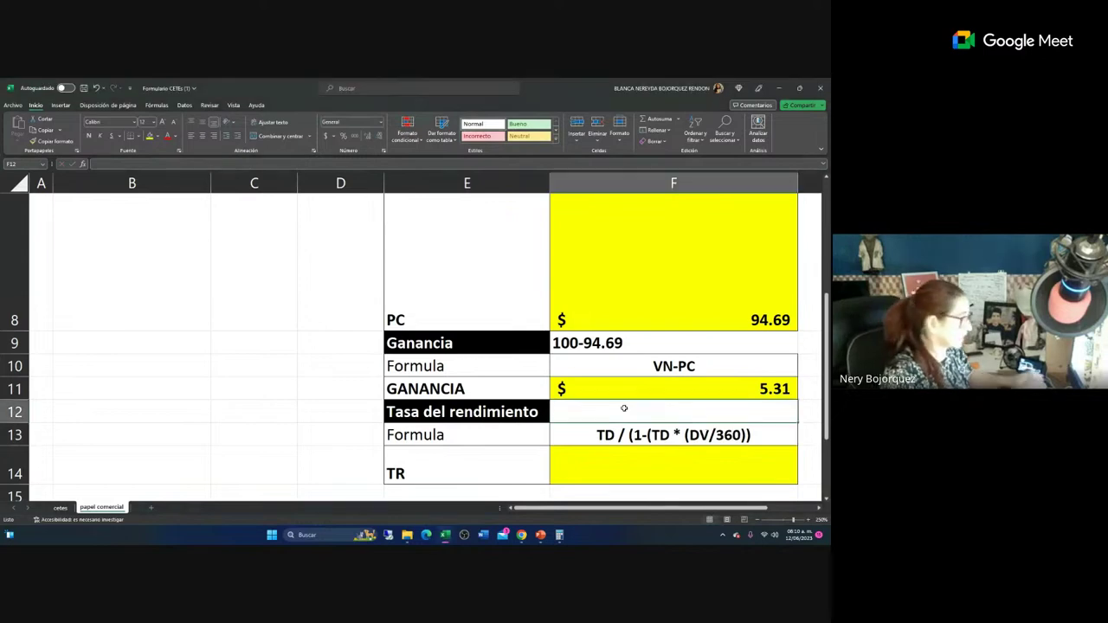
Copy the rate of return formula text from F13 into F12, beside the Tasa del rendimiento heading.
{"action": "left_click", "coordinate": [591, 436]}
{"action": "right_click", "coordinate": [593, 435]}
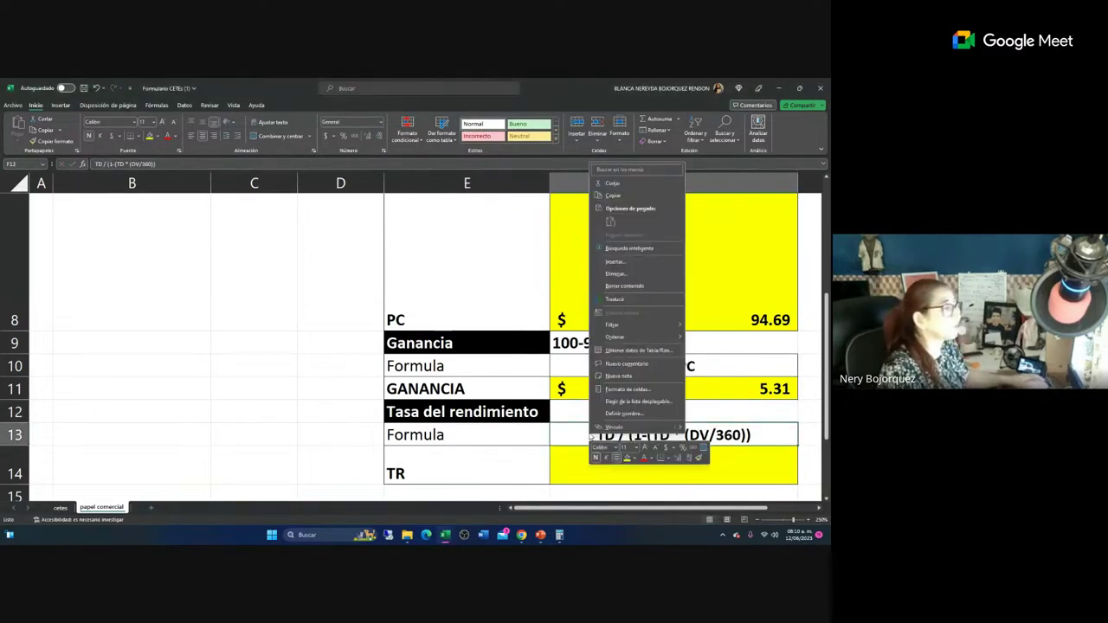
{"action": "left_click", "coordinate": [612, 195]}
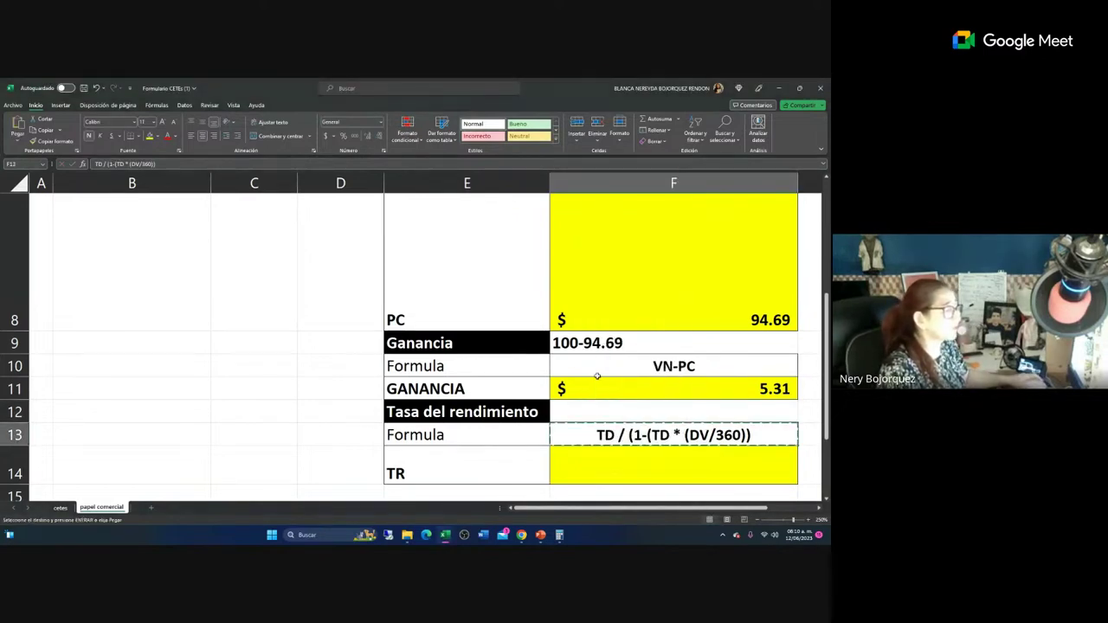
{"action": "key", "text": "ctrl+v"}
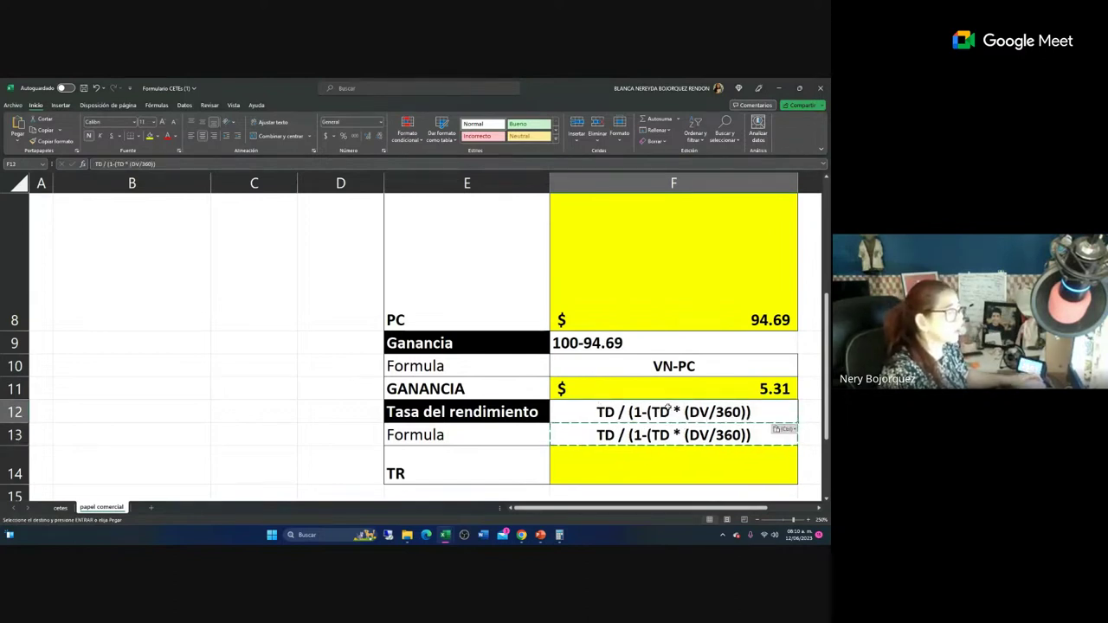
{"action": "left_click", "coordinate": [703, 406]}
{"action": "key", "text": "Escape"}
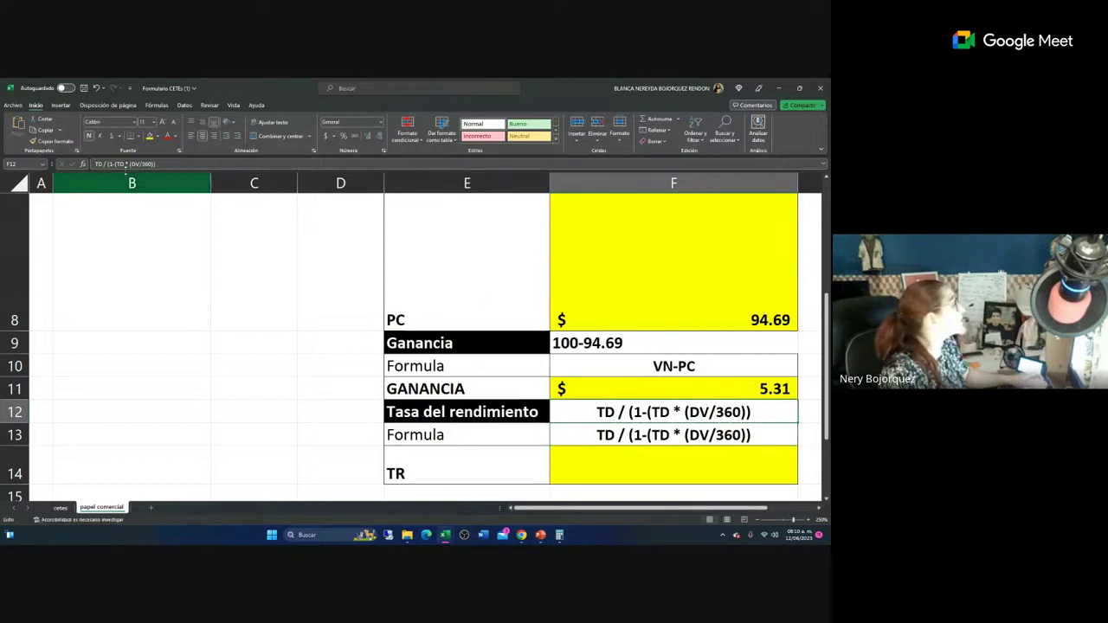
Move the inner parentheses of the rate of return formula text in F12 so it reads TD / (1-TD) * (DV/360)).
{"action": "left_click", "coordinate": [124, 165]}
{"action": "key", "text": "BackSpace"}
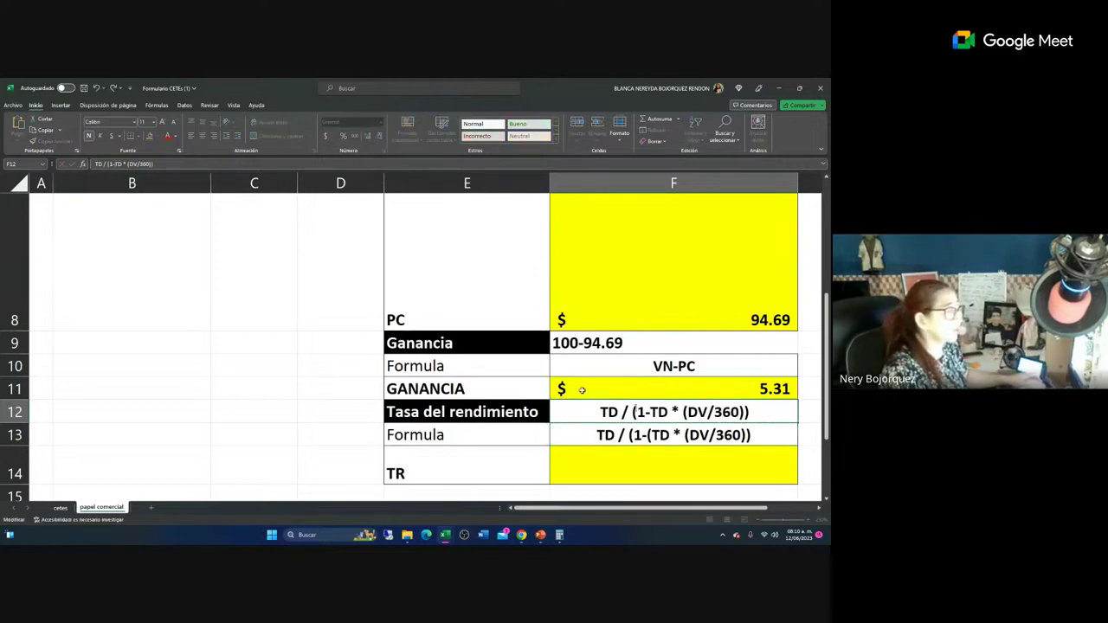
{"action": "left_click", "coordinate": [667, 413]}
{"action": "type", "text": ")"}
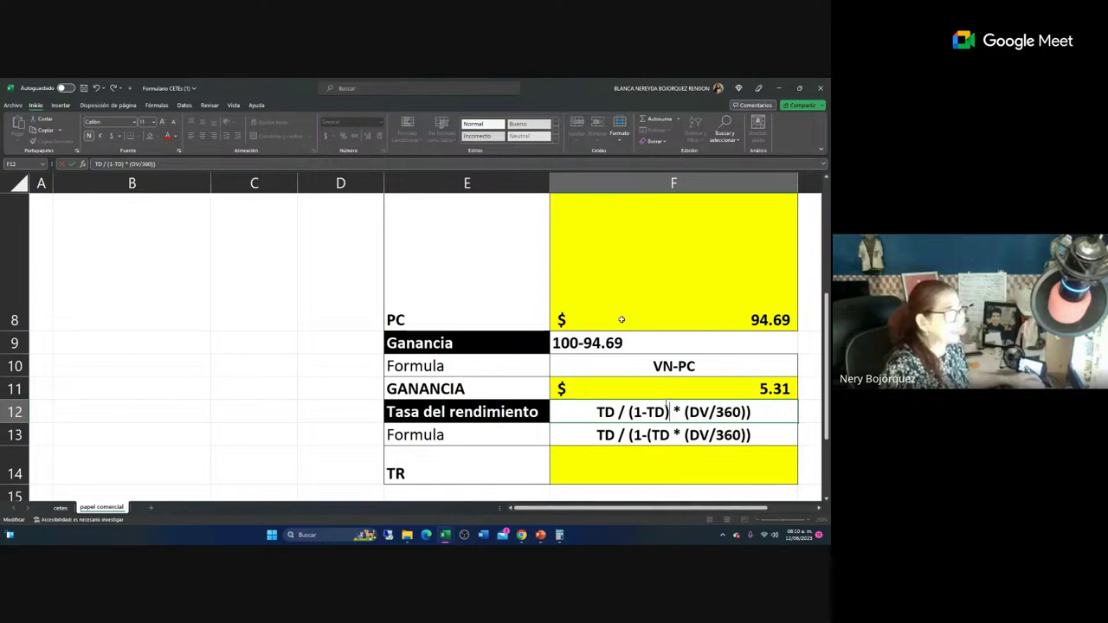
Fill the rate of return formula cell F13 with the standard light green colour.
{"action": "left_click", "coordinate": [601, 432]}
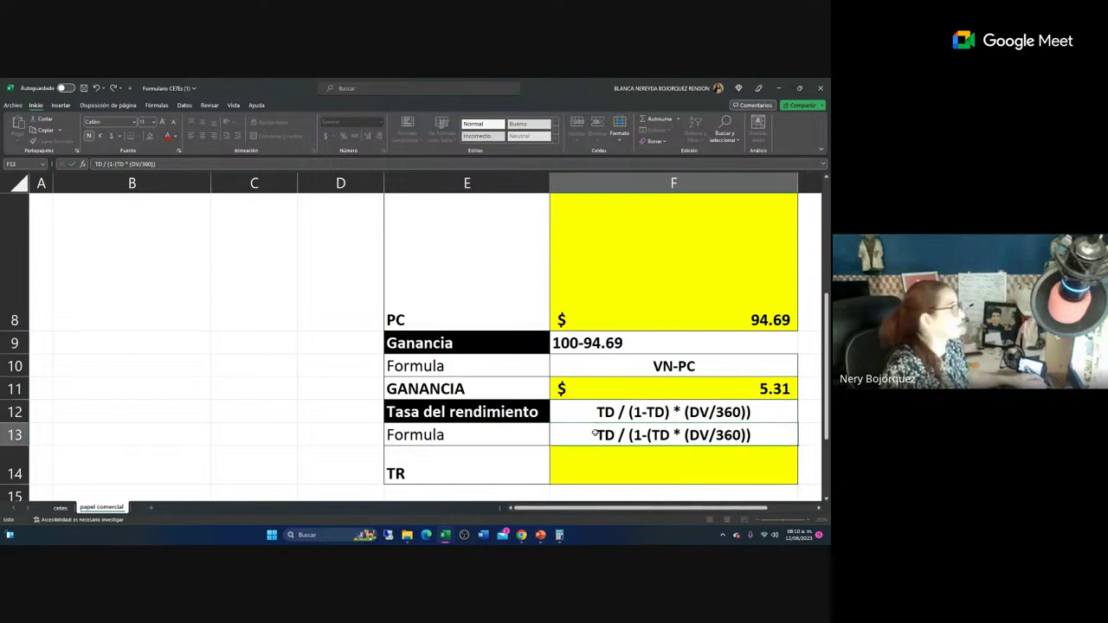
{"action": "left_click", "coordinate": [157, 138]}
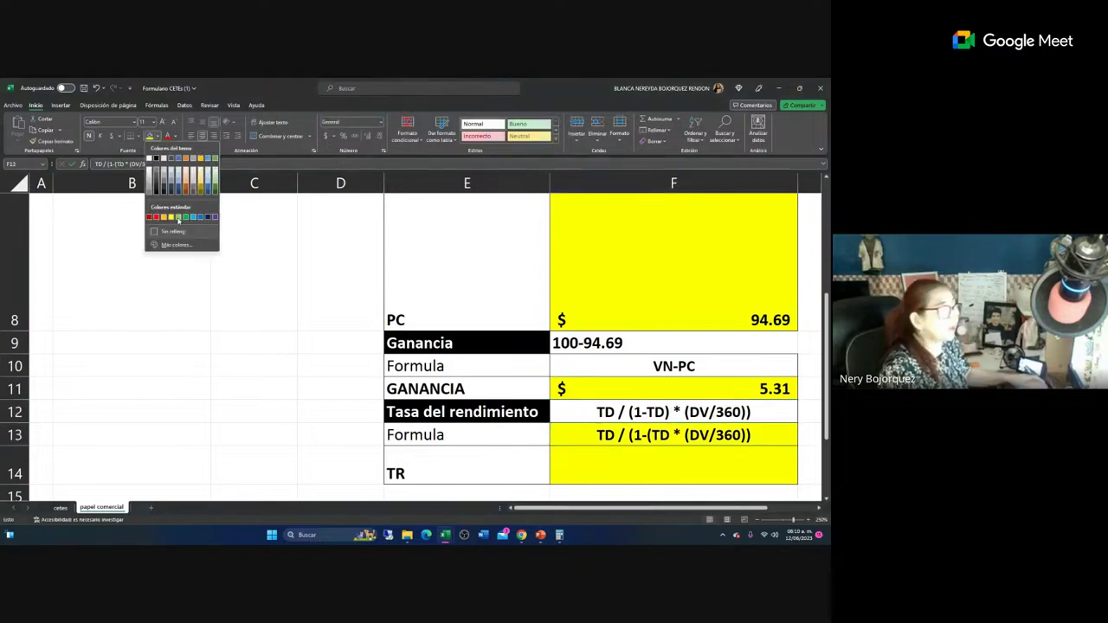
{"action": "left_click", "coordinate": [178, 217]}
{"action": "left_click", "coordinate": [556, 477]}
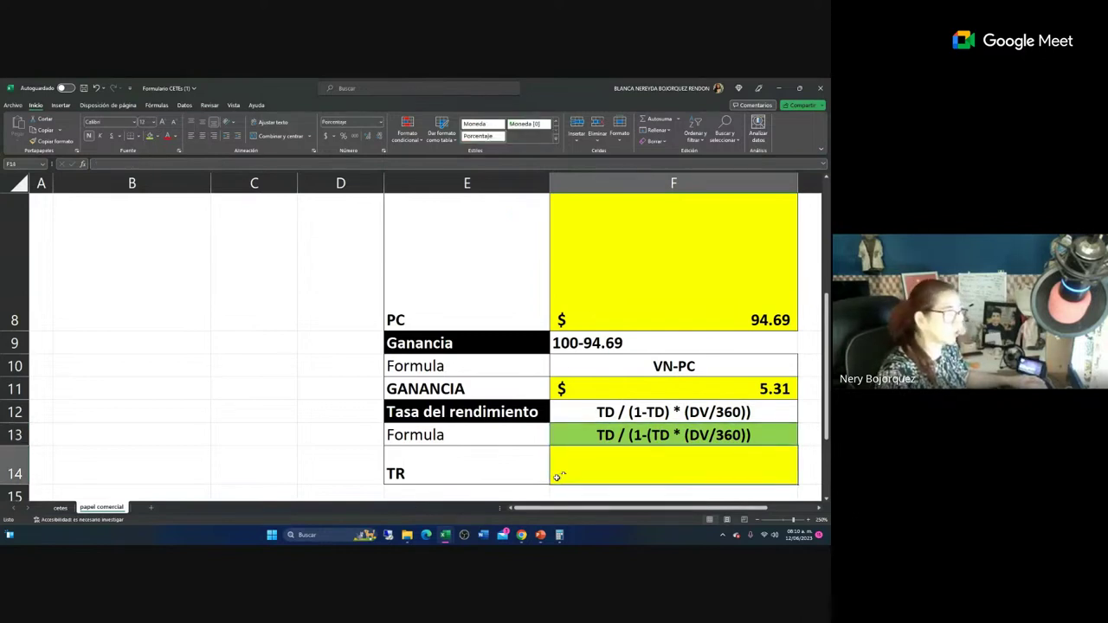
{"action": "type", "text": ".21"}
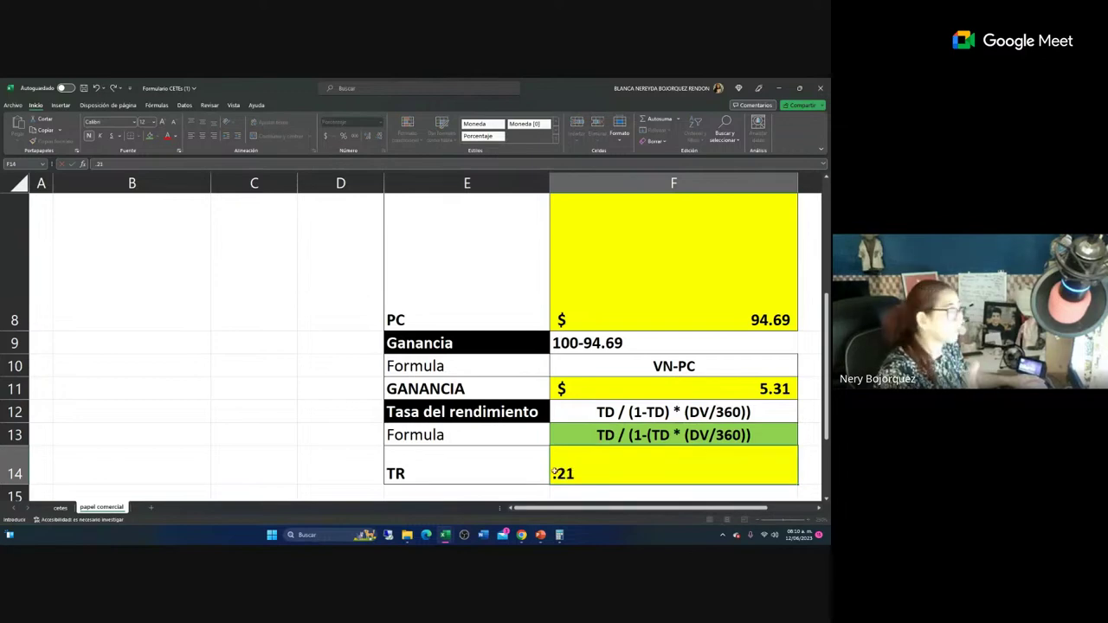
{"action": "key", "text": "Return"}
{"action": "key", "text": "Return"}
{"action": "key", "text": "Return"}
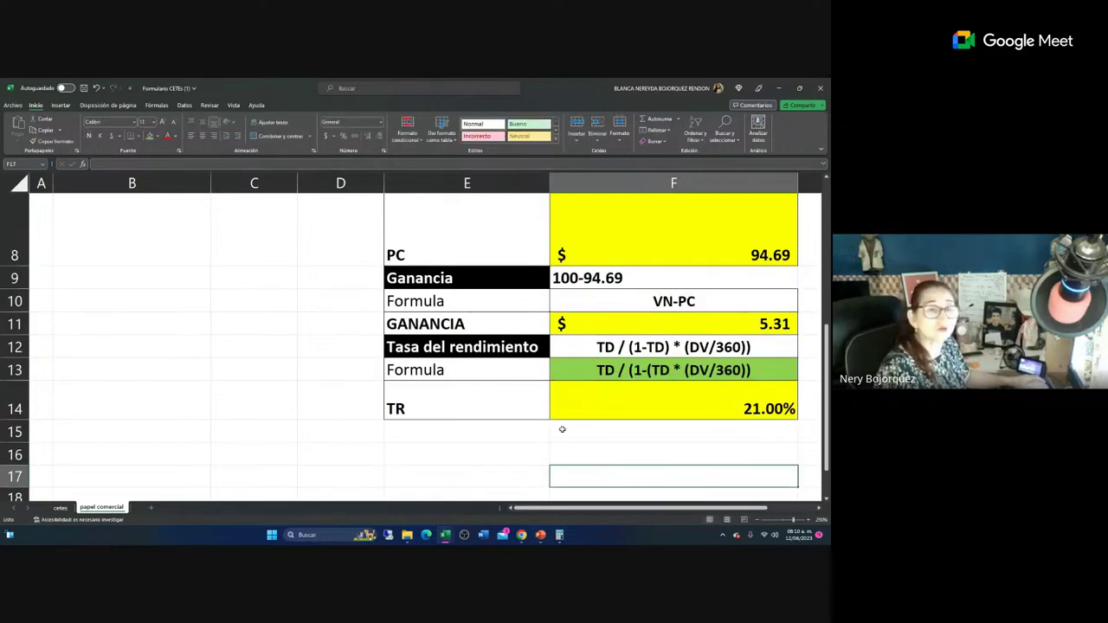
{"action": "left_click", "coordinate": [575, 402]}
{"action": "key", "text": "Delete"}
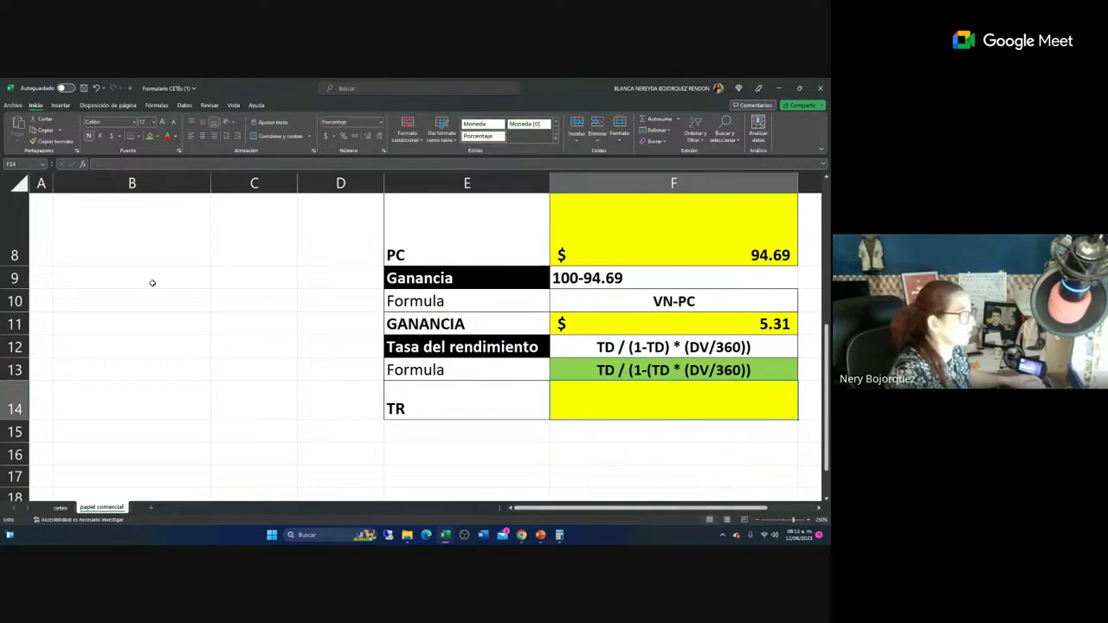
Write the substituted rate of return expression .21/(1-(.21*91/360)) as text in F15, below the TR row.
{"action": "left_click", "coordinate": [595, 434]}
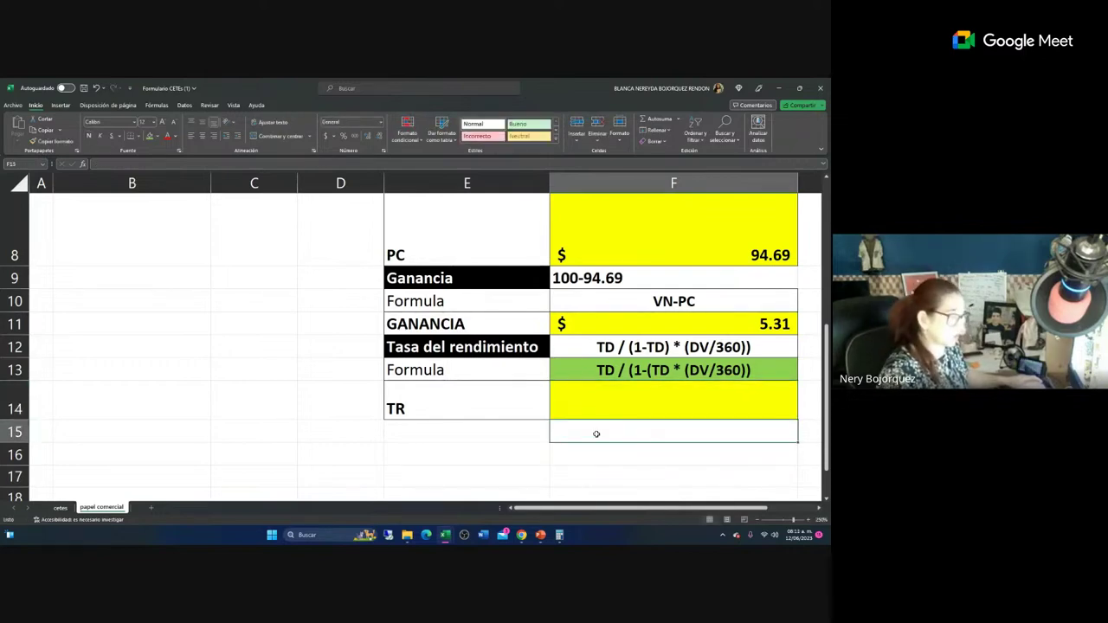
{"action": "type", "text": ".21"}
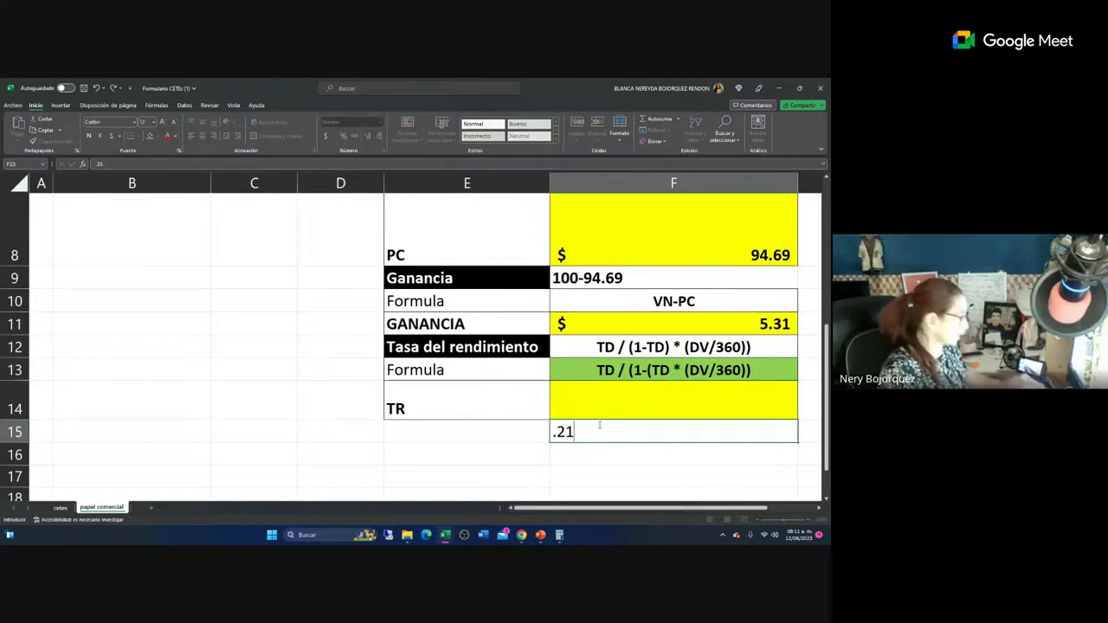
{"action": "type", "text": "/("}
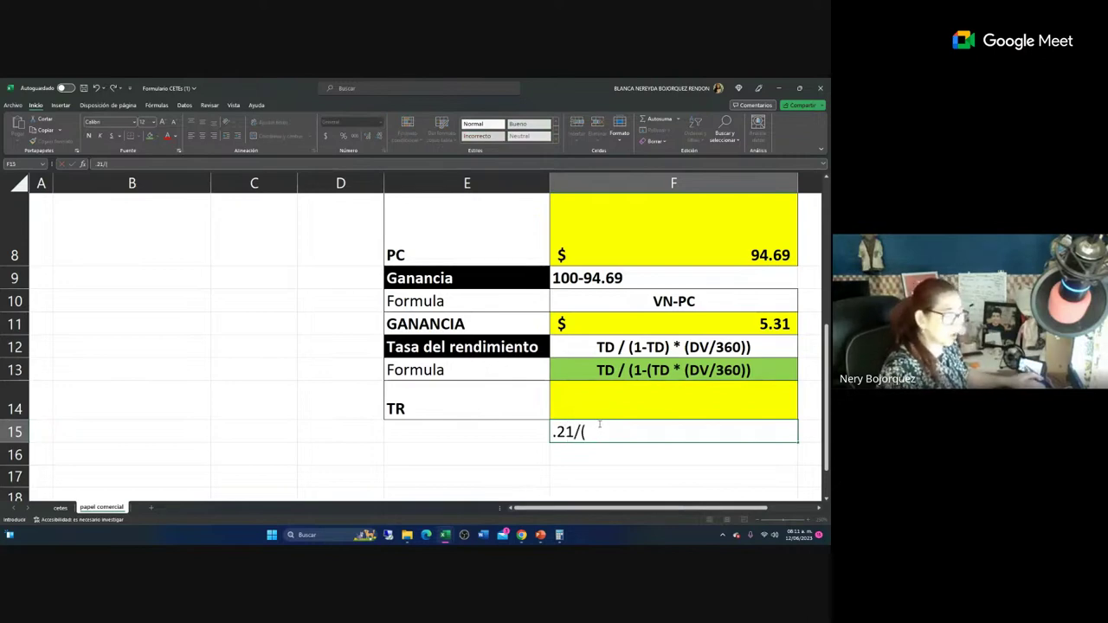
{"action": "type", "text": "1-"}
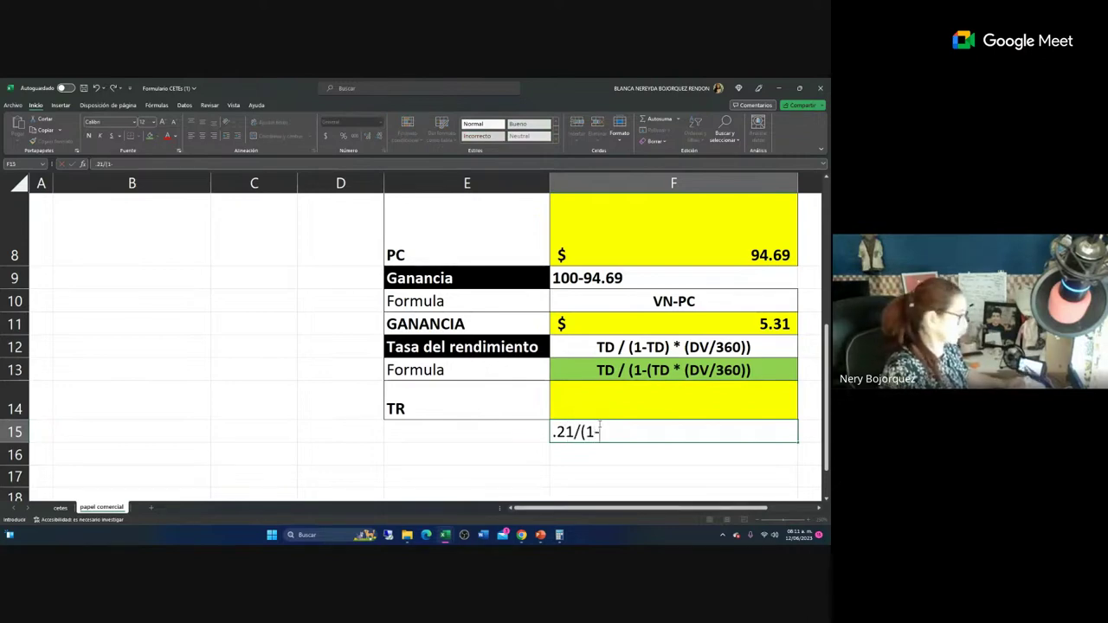
{"action": "type", "text": "(.2"}
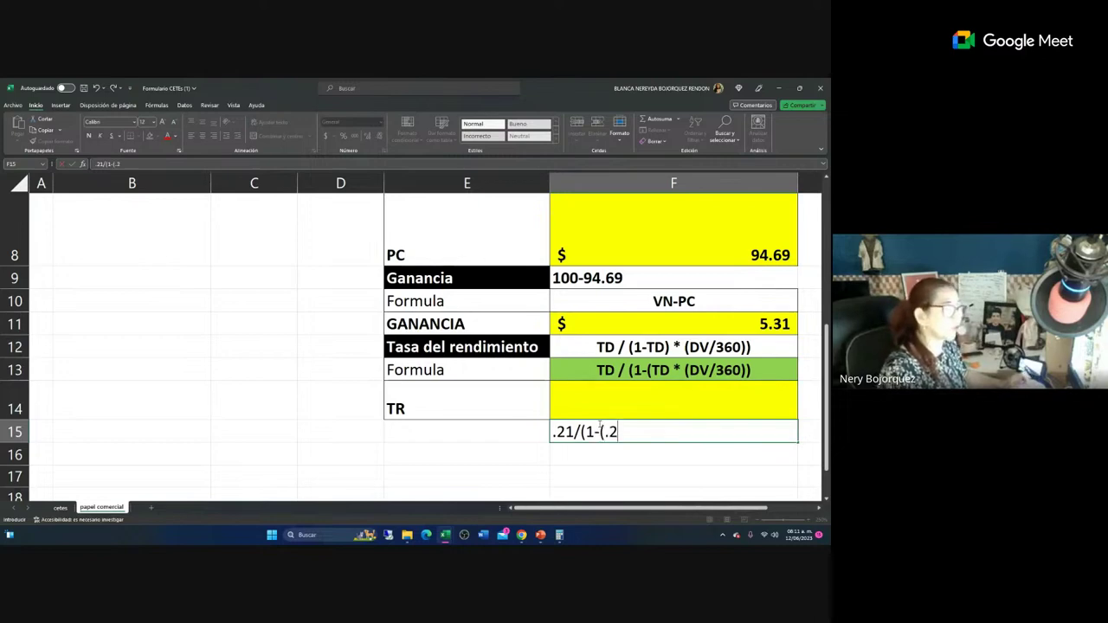
{"action": "type", "text": "1*"}
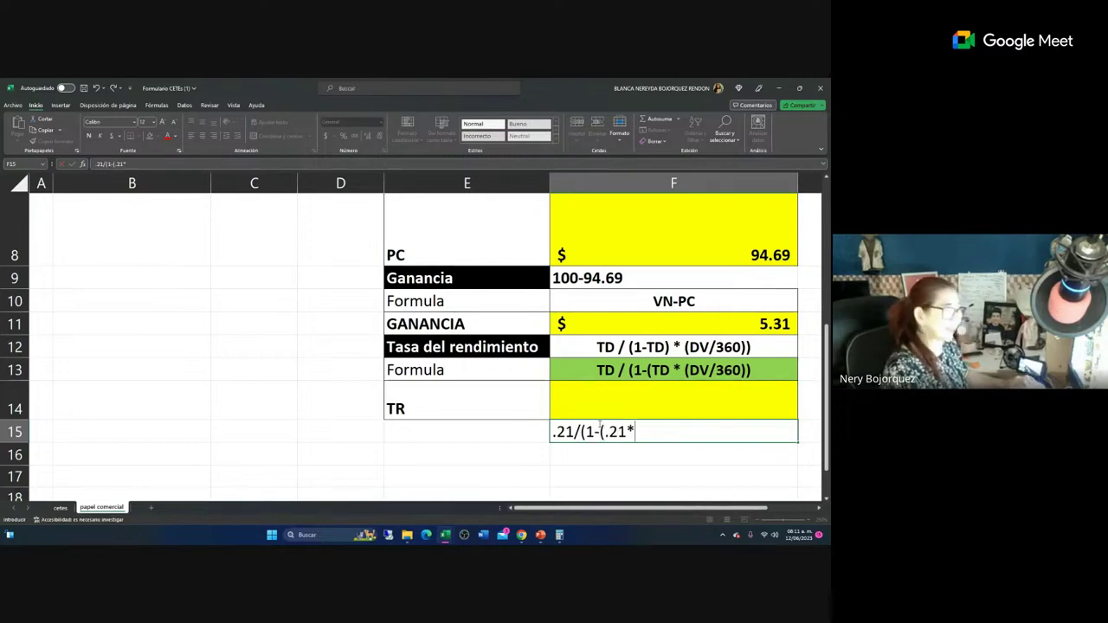
{"action": "type", "text": "91"}
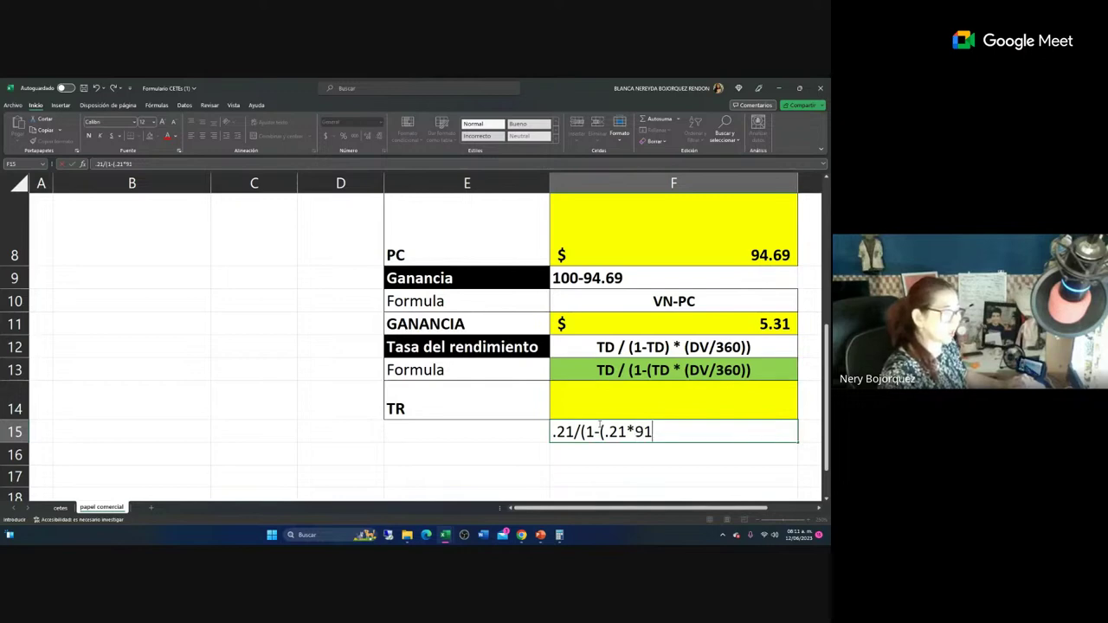
{"action": "type", "text": "/360"}
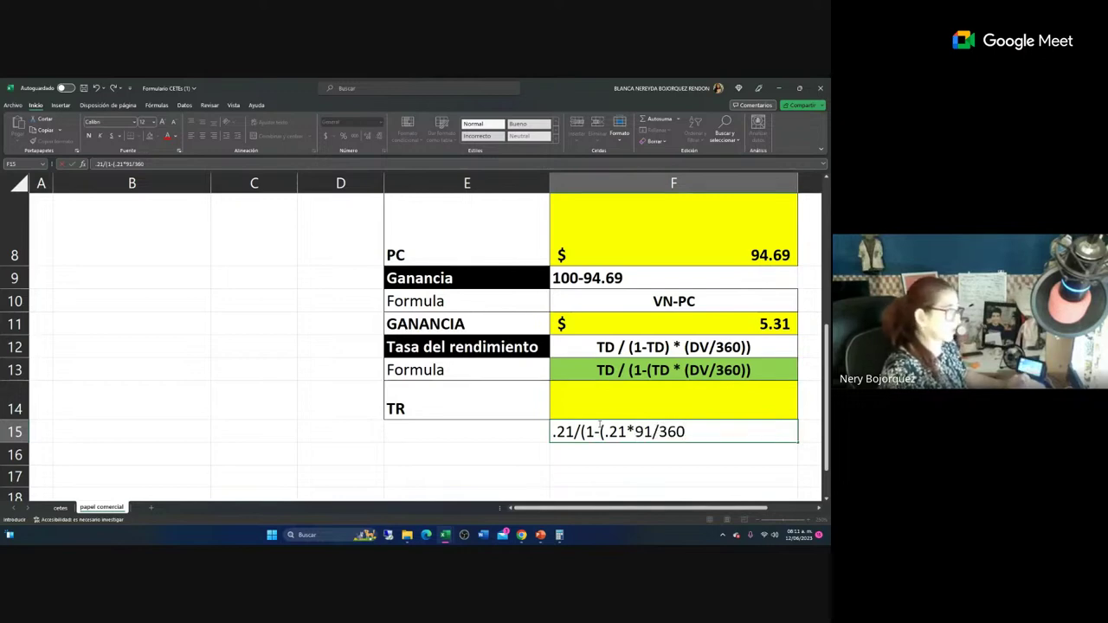
{"action": "type", "text": "))"}
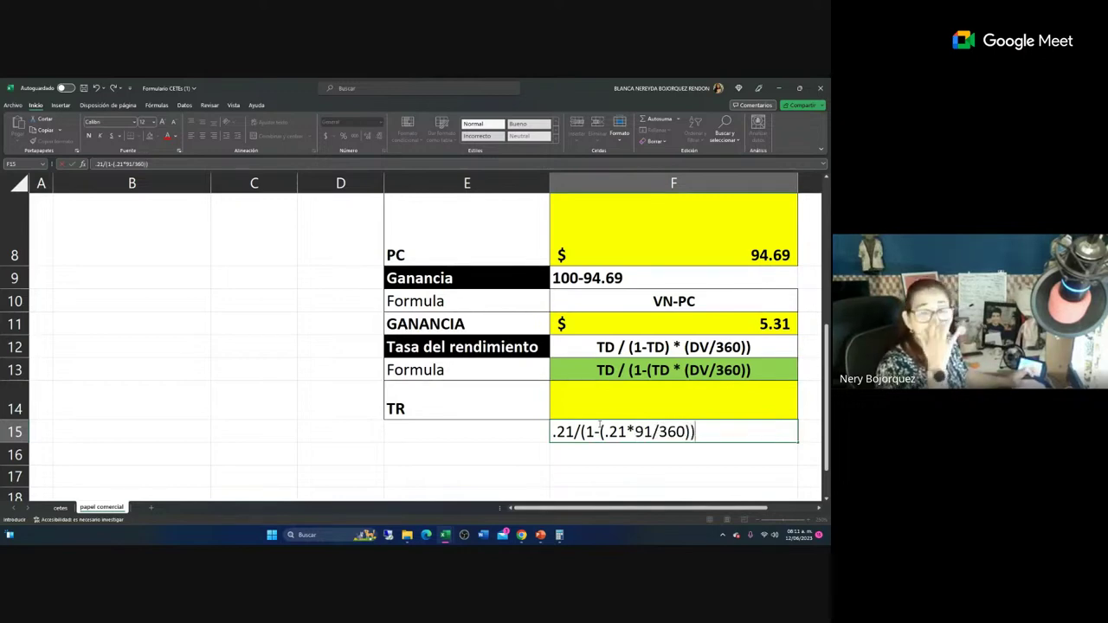
{"action": "key", "text": "Return"}
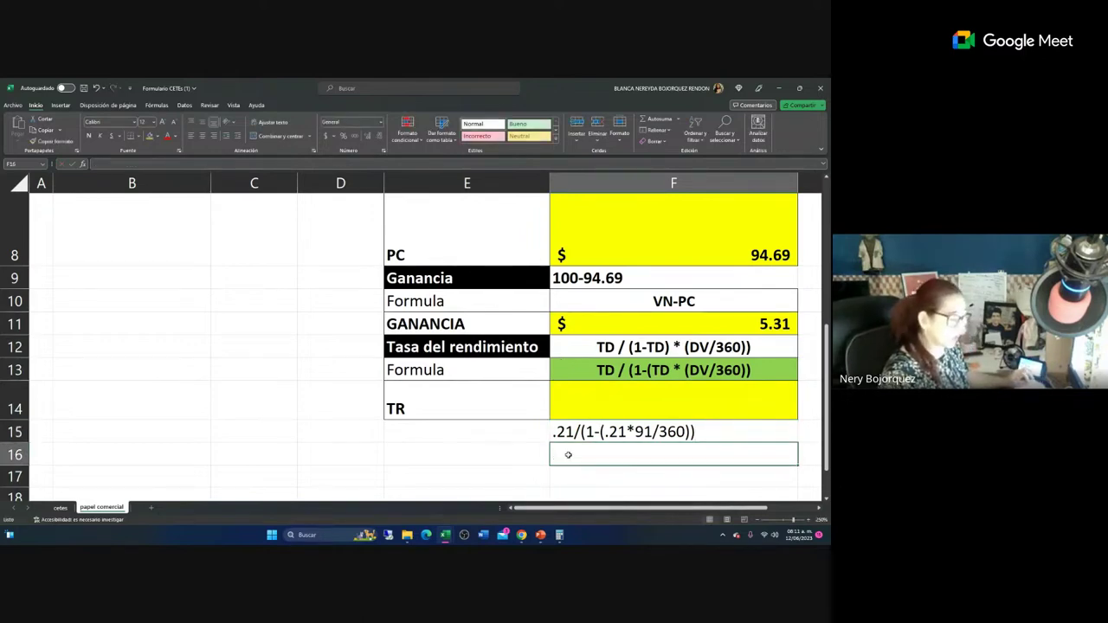
Write the alternative substituted expression .21/(1-.21)*(91/360) as text in F16.
{"action": "type", "text": ".21/("}
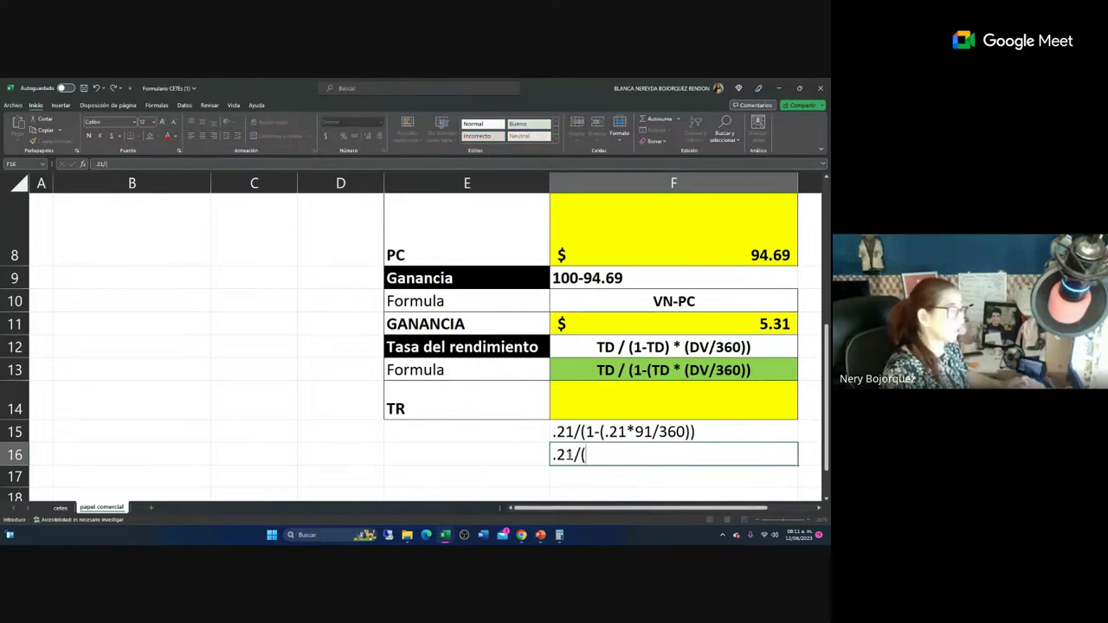
{"action": "type", "text": "1"}
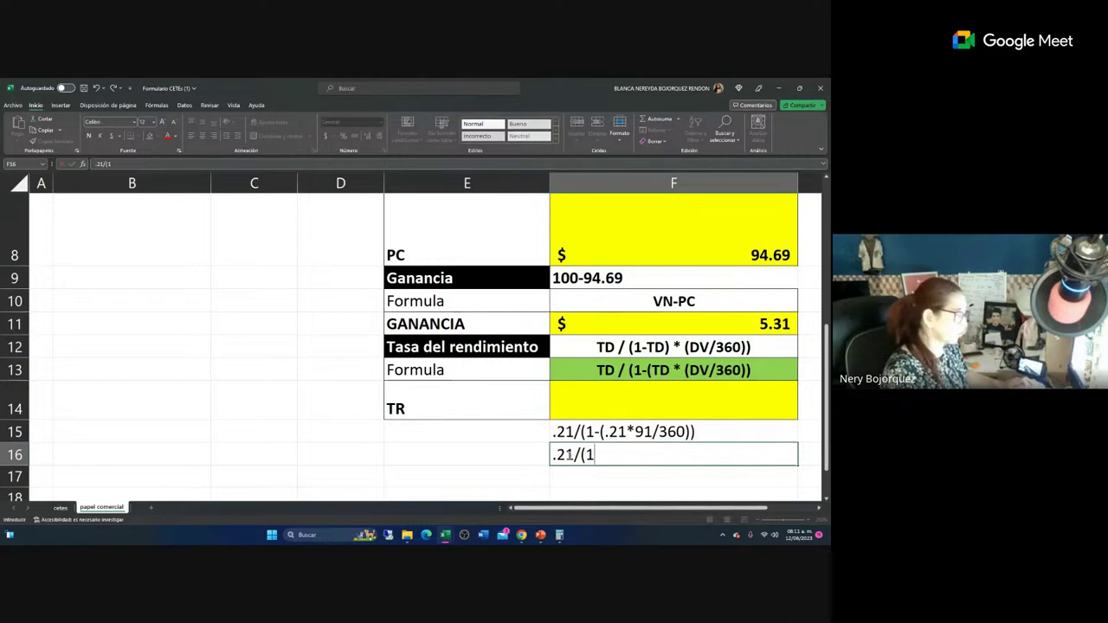
{"action": "type", "text": "-.21)"}
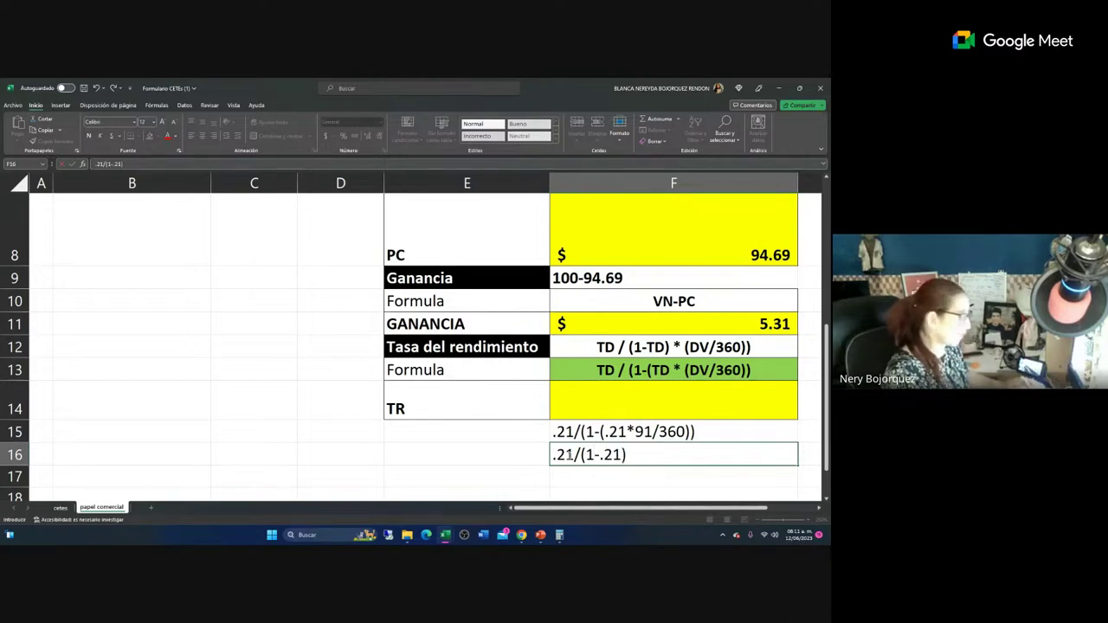
{"action": "type", "text": "*("}
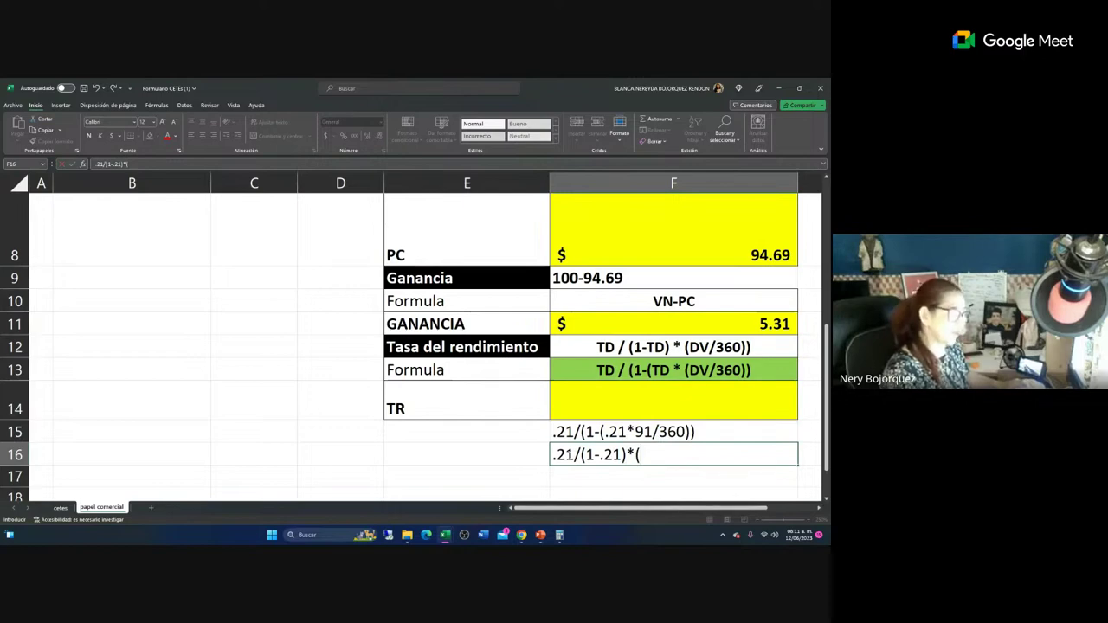
{"action": "type", "text": "91/360"}
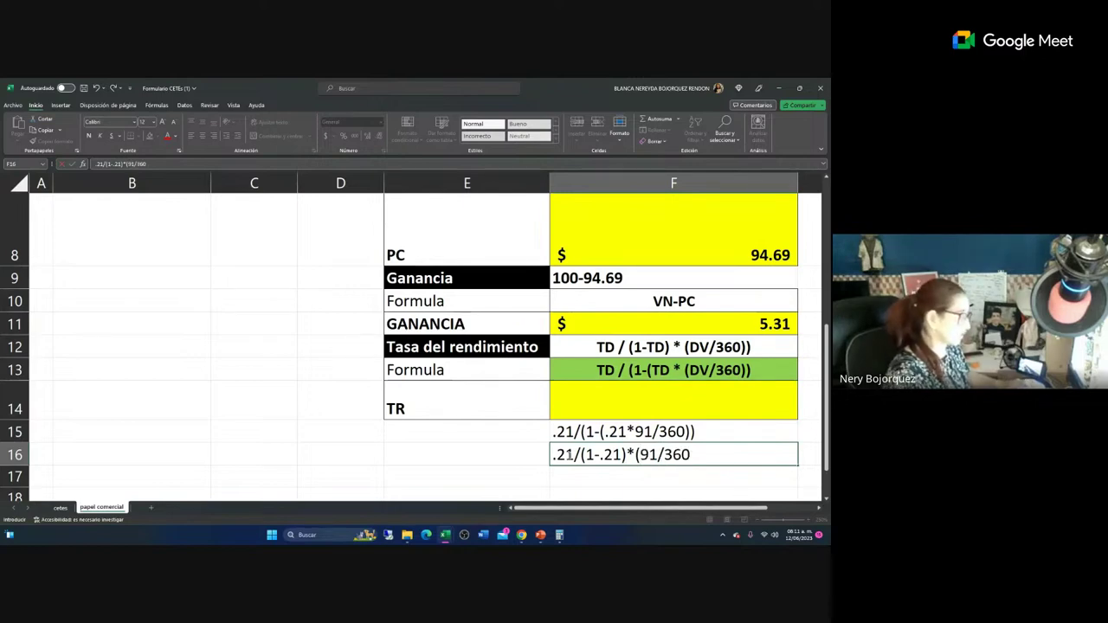
{"action": "type", "text": ")"}
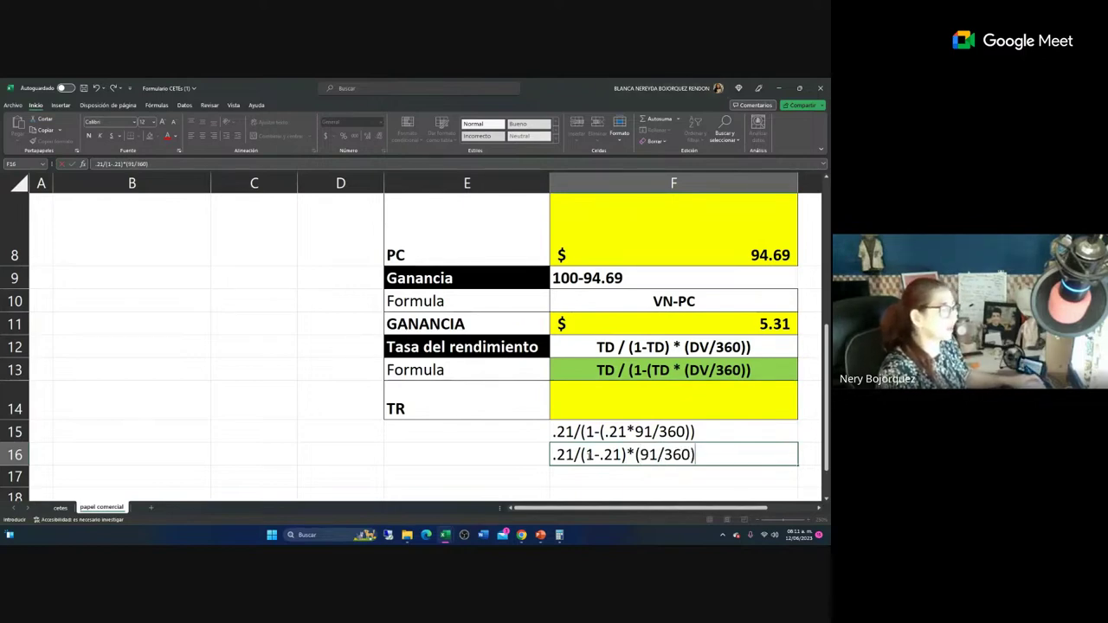
Begin the rate of return formula in the TR cell F14 with =D4/(1-(, taking the discount rate from D4.
{"action": "left_click", "coordinate": [580, 401]}
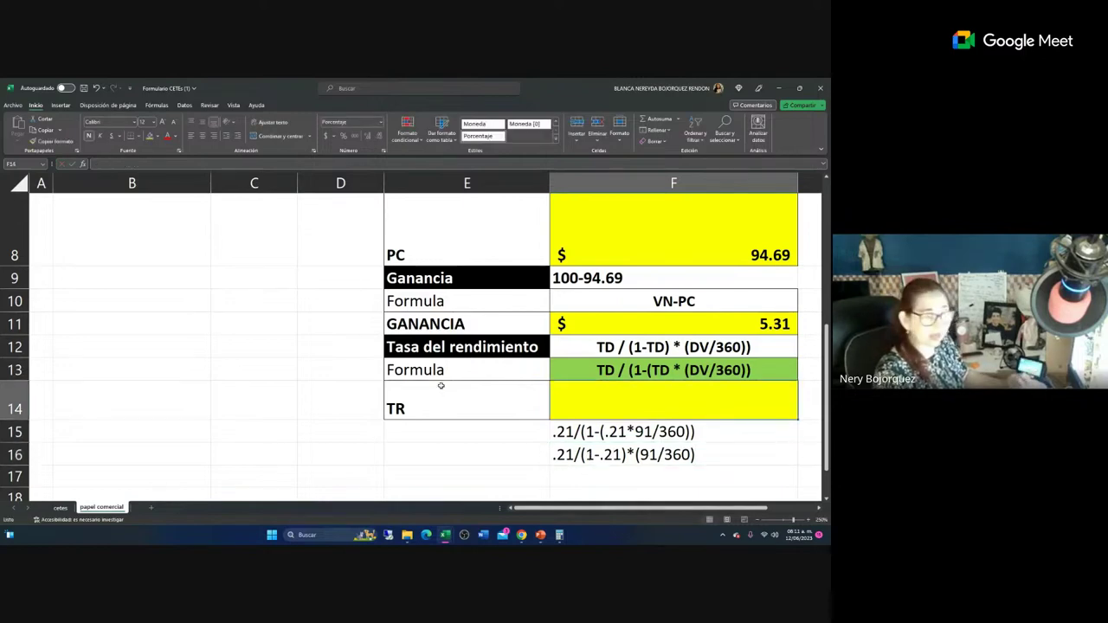
{"action": "type", "text": "="}
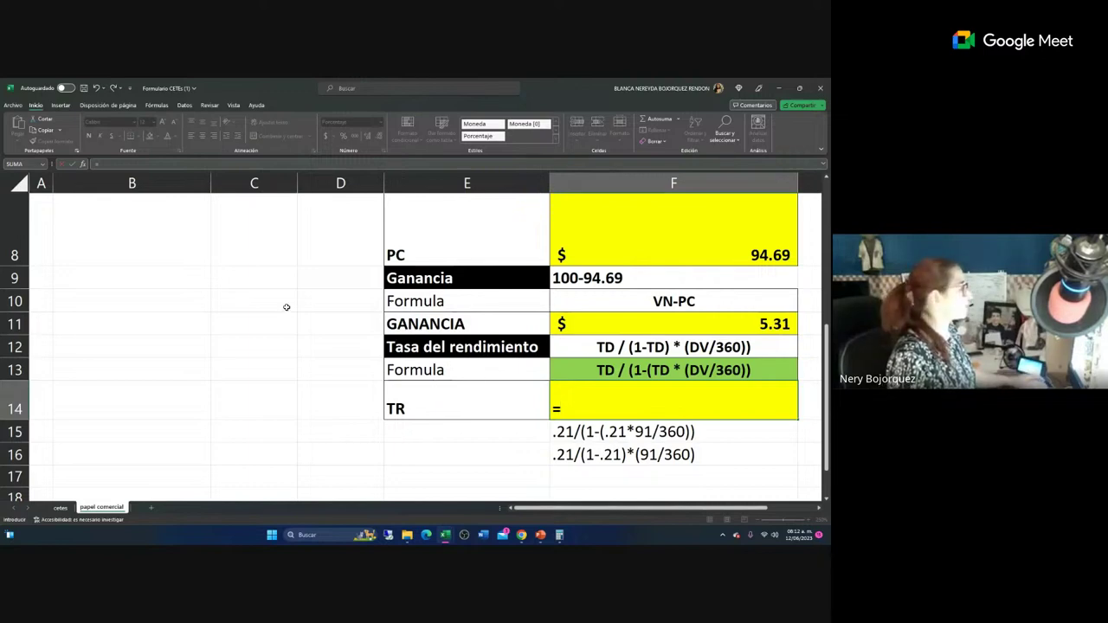
{"action": "scroll", "coordinate": [287, 307], "scroll_direction": "up", "scroll_amount": 2}
{"action": "left_click", "coordinate": [317, 243]}
{"action": "scroll", "coordinate": [317, 243], "scroll_direction": "down", "scroll_amount": 2}
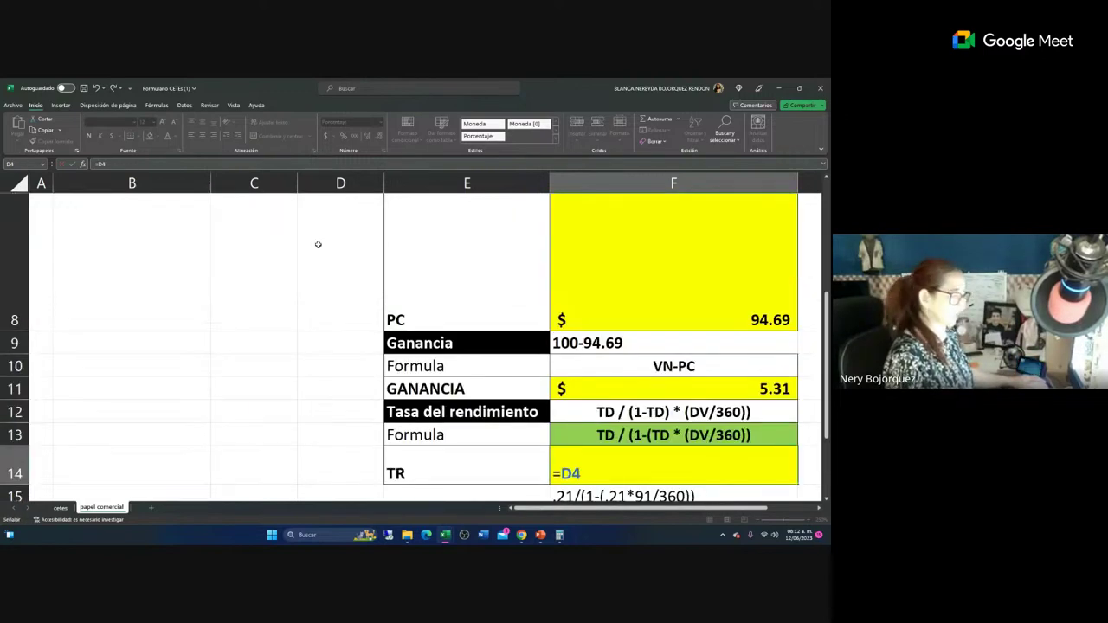
{"action": "type", "text": "/"}
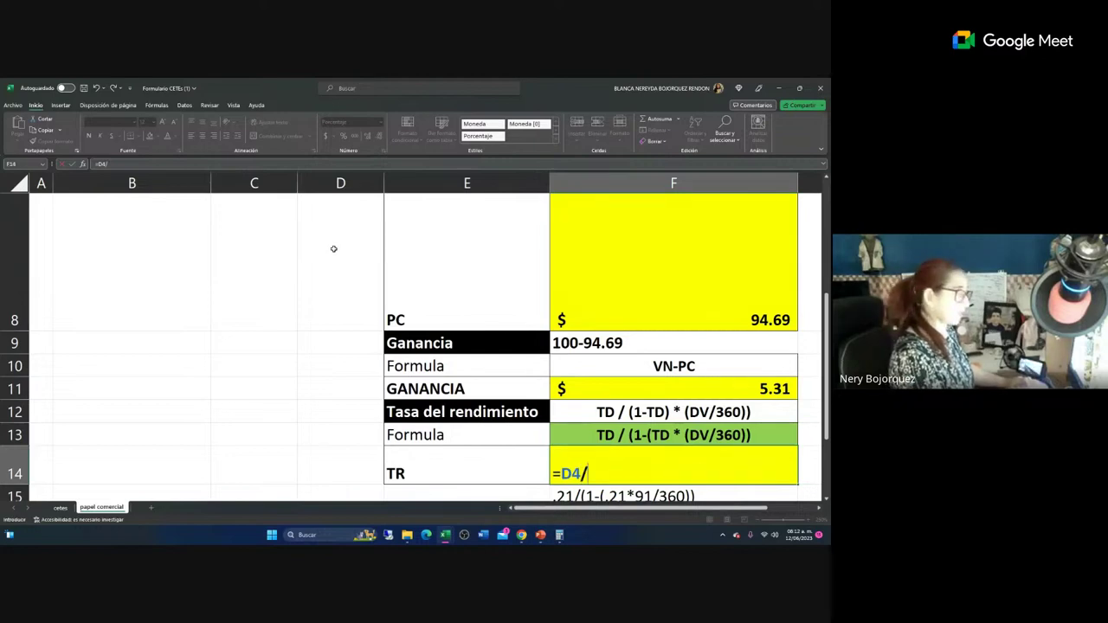
{"action": "type", "text": "(1"}
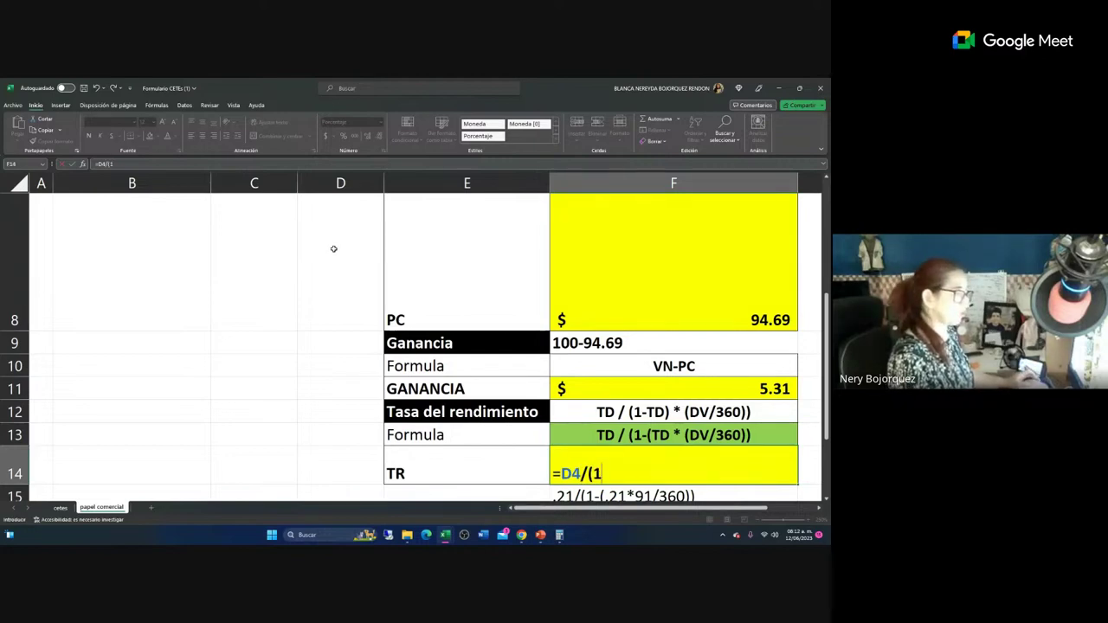
{"action": "type", "text": "-/"}
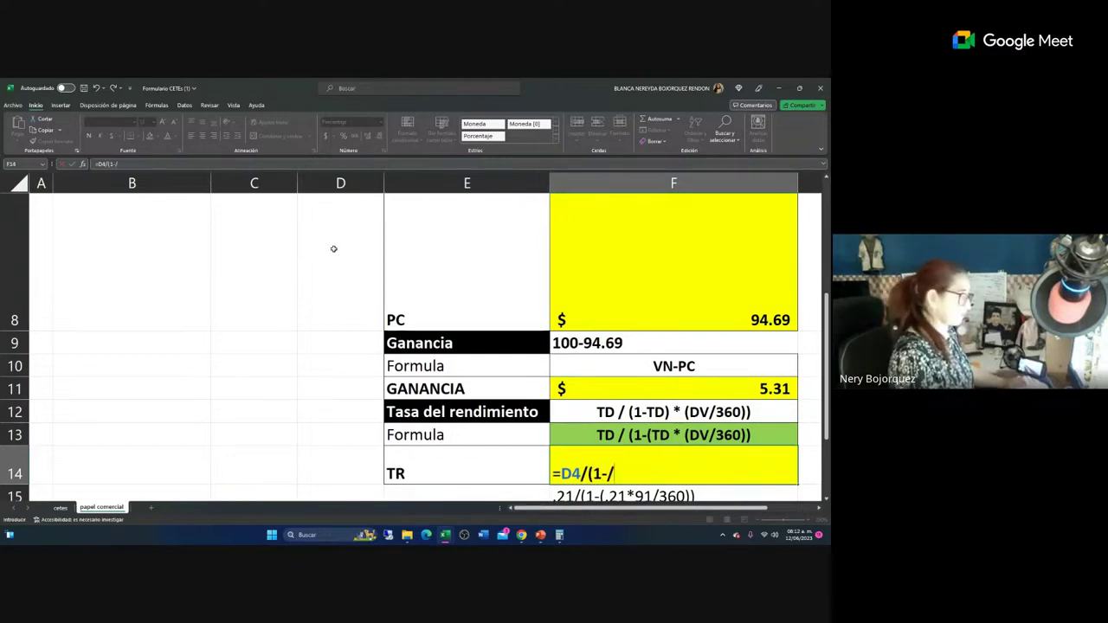
{"action": "key", "text": "BackSpace"}
{"action": "type", "text": "("}
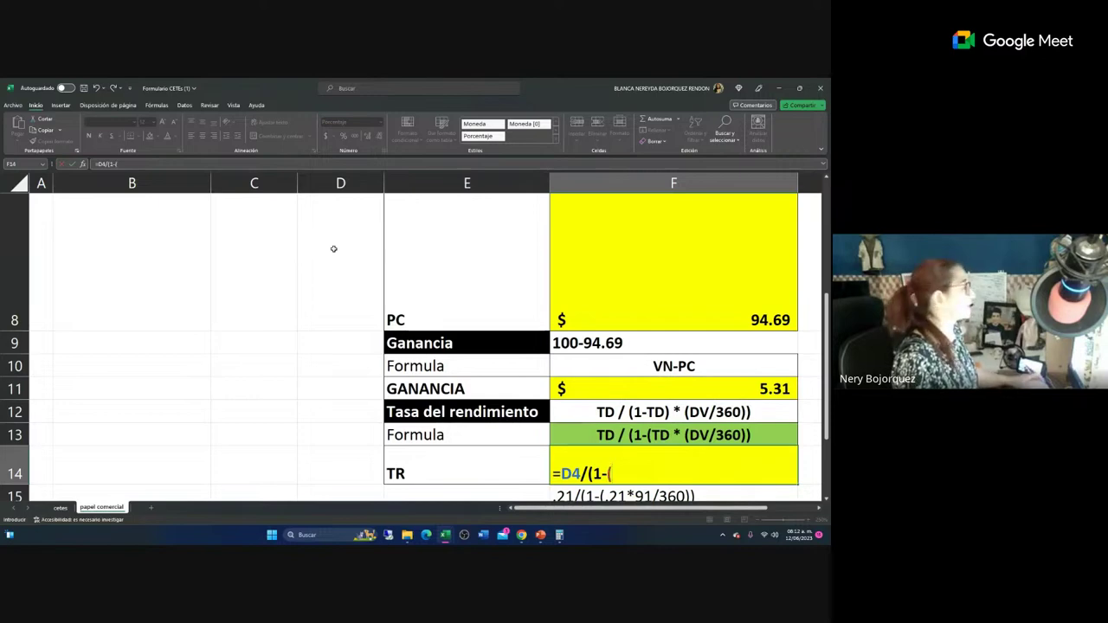
Complete the F14 formula as =D4/(1-(D4*(D5/360))), accepting the proposed correction of the missing closing parenthesis.
{"action": "left_click", "coordinate": [205, 181]}
{"action": "scroll", "coordinate": [329, 364], "scroll_direction": "up", "scroll_amount": 2}
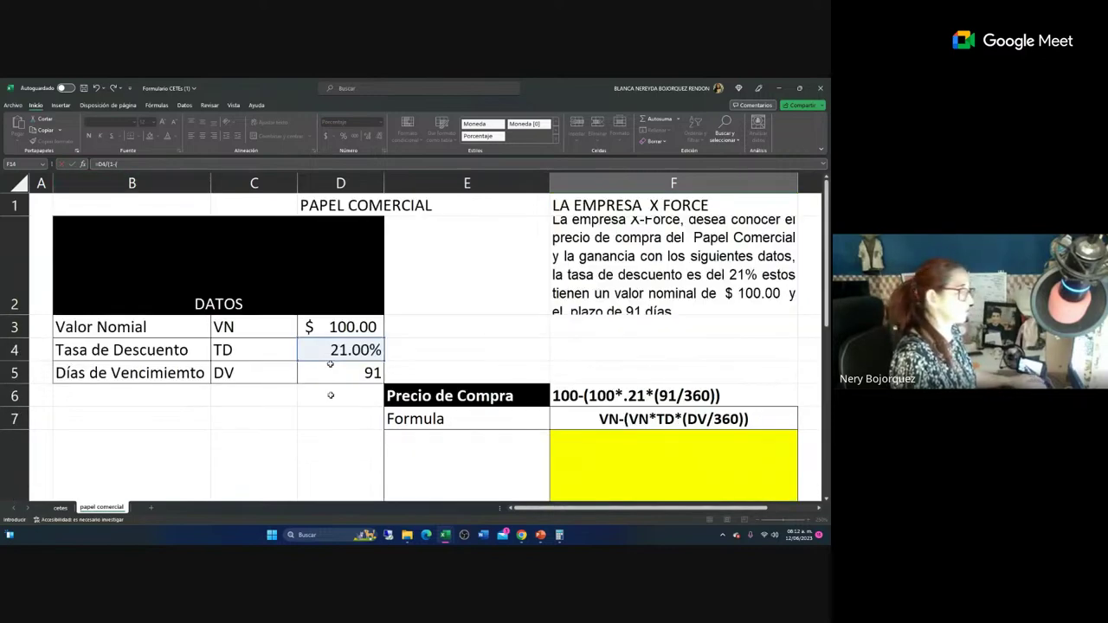
{"action": "scroll", "coordinate": [321, 354], "scroll_direction": "down", "scroll_amount": 2}
{"action": "scroll", "coordinate": [321, 354], "scroll_direction": "down", "scroll_amount": 1}
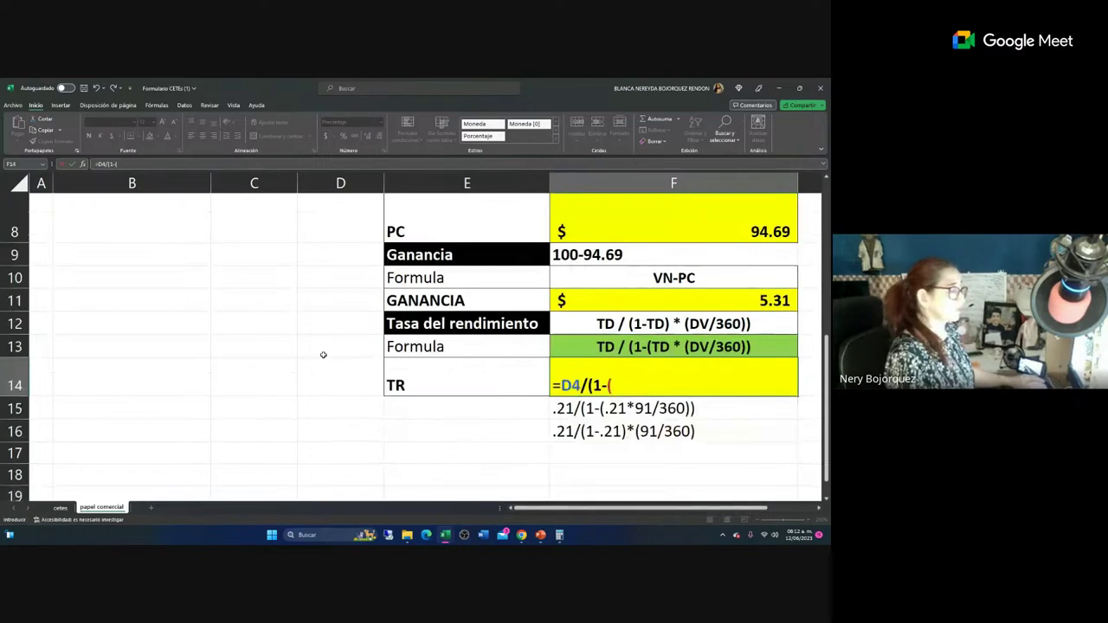
{"action": "scroll", "coordinate": [279, 356], "scroll_direction": "up", "scroll_amount": 2}
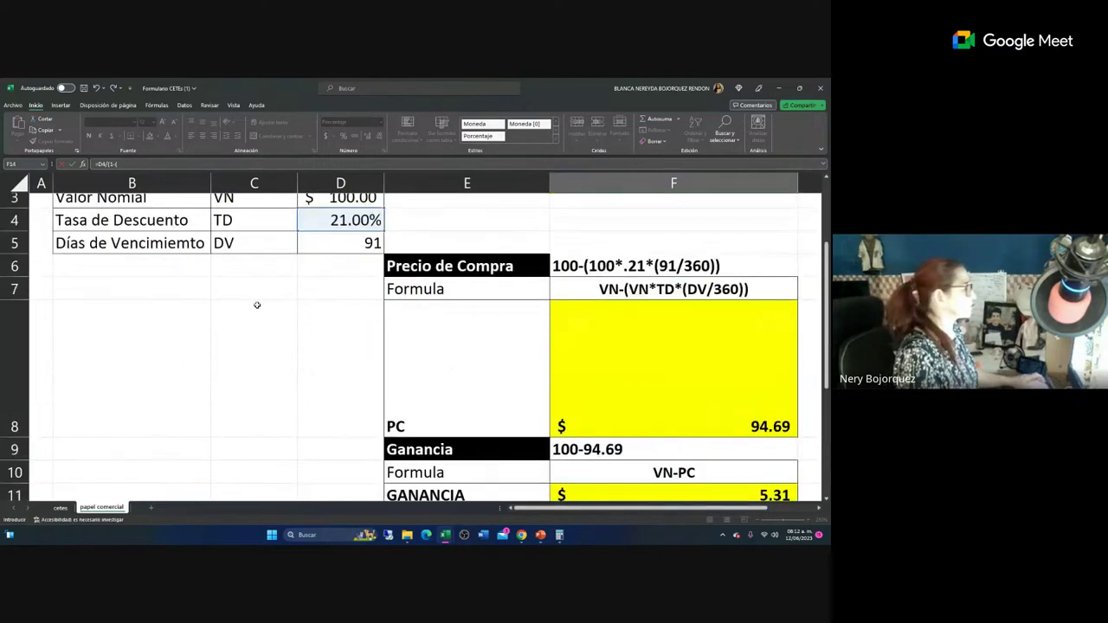
{"action": "left_click", "coordinate": [312, 228]}
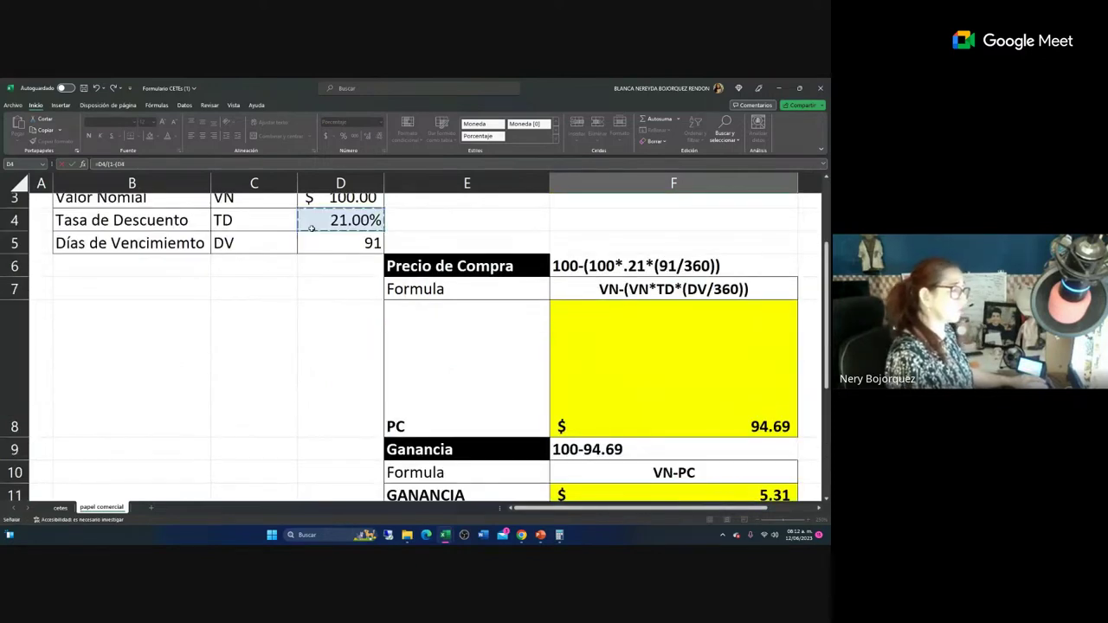
{"action": "scroll", "coordinate": [298, 284], "scroll_direction": "down", "scroll_amount": 2}
{"action": "type", "text": "*"}
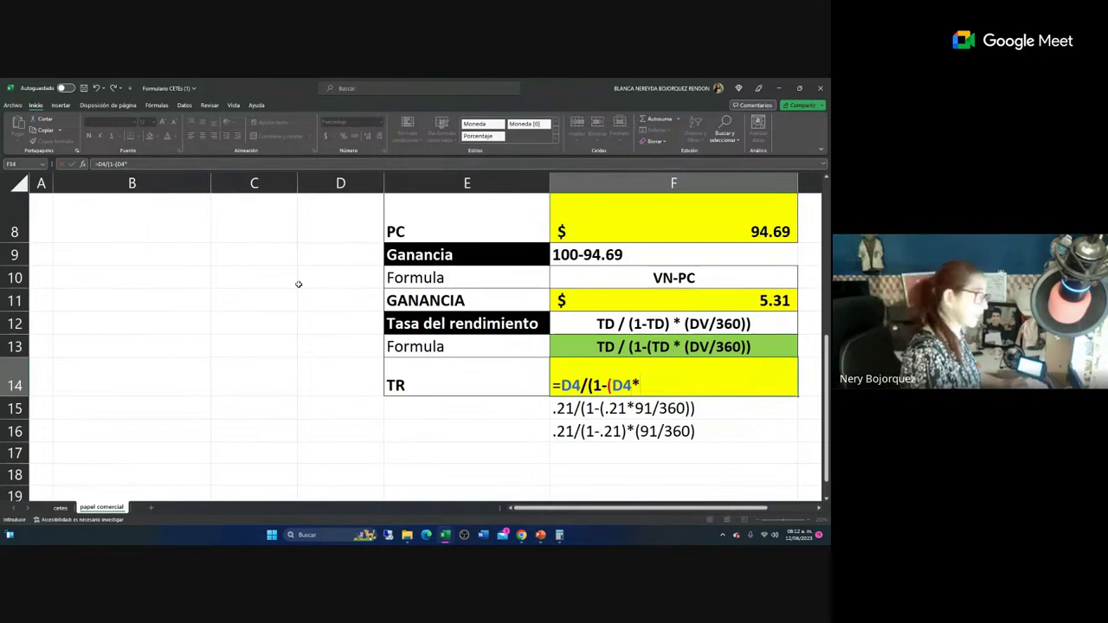
{"action": "scroll", "coordinate": [298, 284], "scroll_direction": "up", "scroll_amount": 4}
{"action": "type", "text": "("}
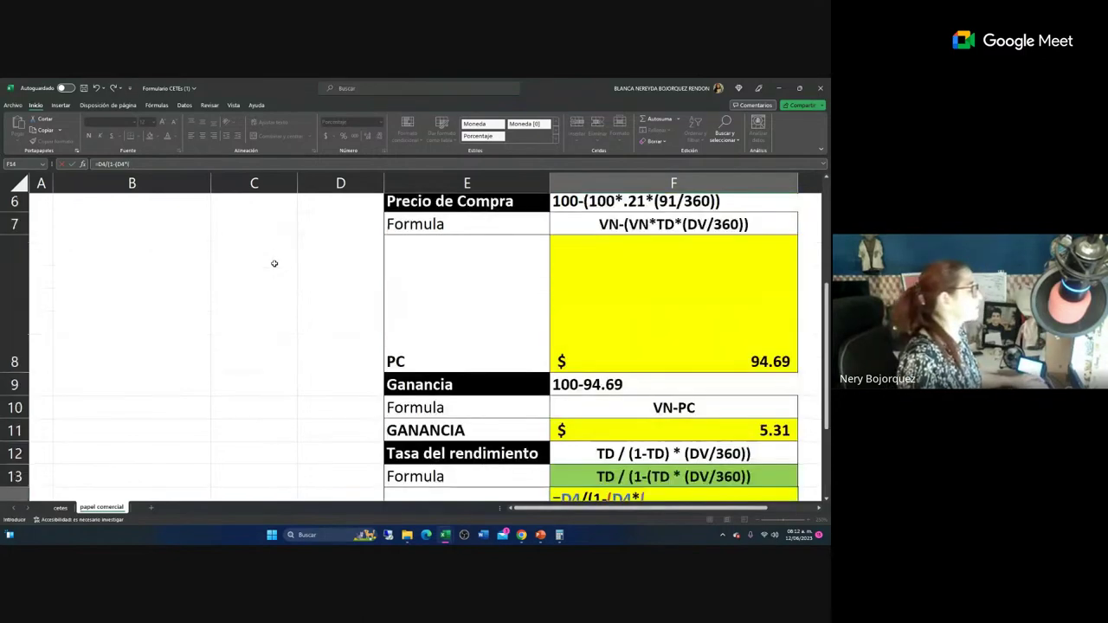
{"action": "left_click", "coordinate": [341, 308]}
{"action": "scroll", "coordinate": [339, 307], "scroll_direction": "down", "scroll_amount": 4}
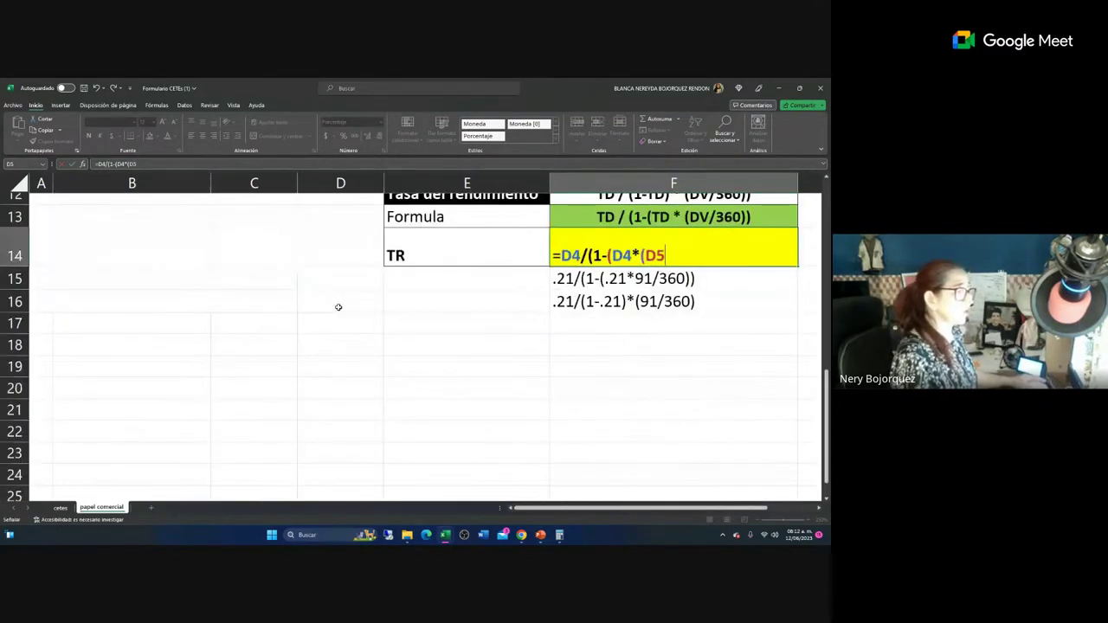
{"action": "type", "text": "/3"}
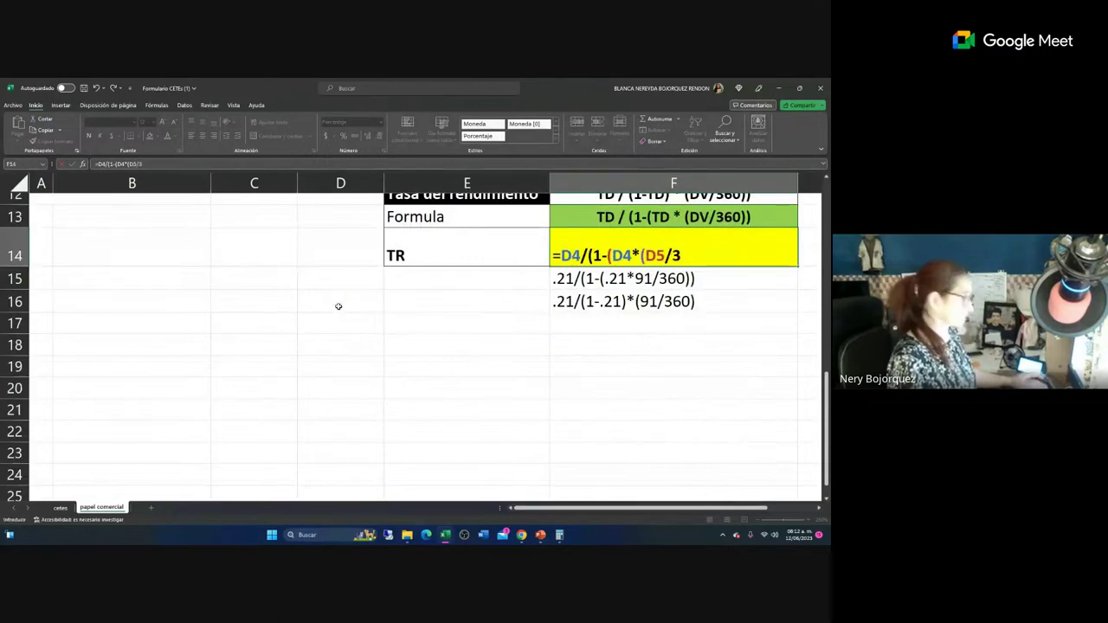
{"action": "type", "text": "60))"}
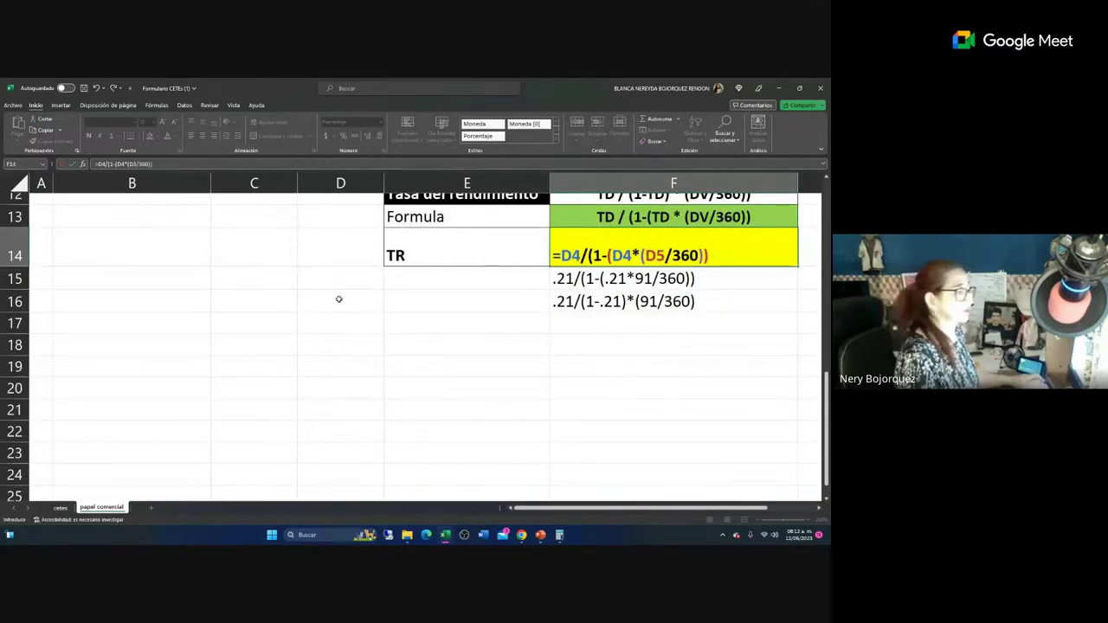
{"action": "key", "text": "Return"}
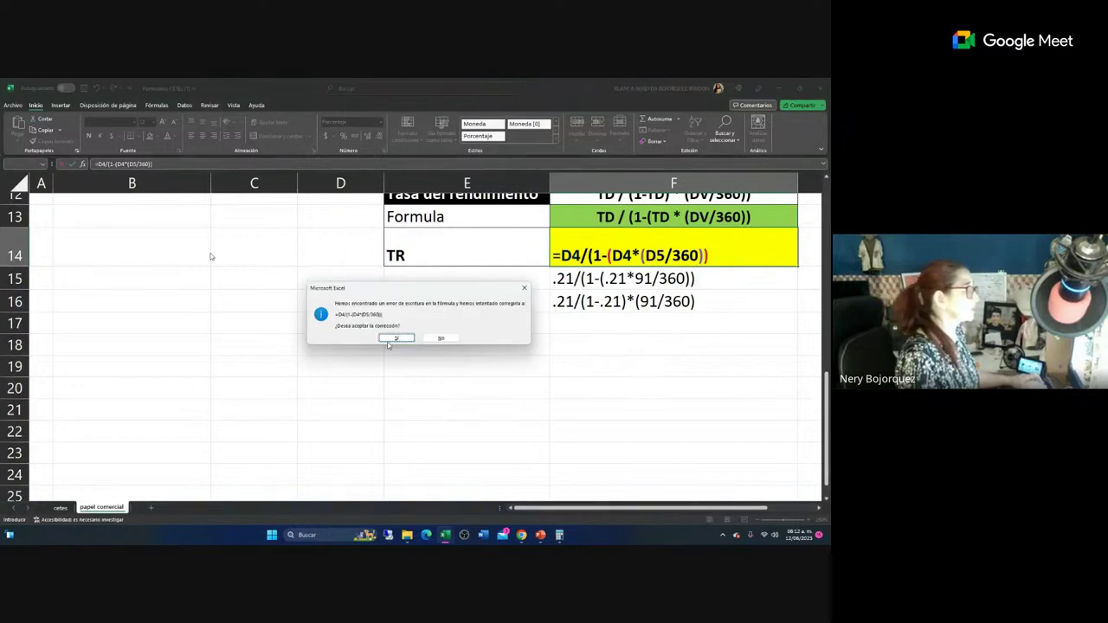
{"action": "left_click", "coordinate": [396, 338]}
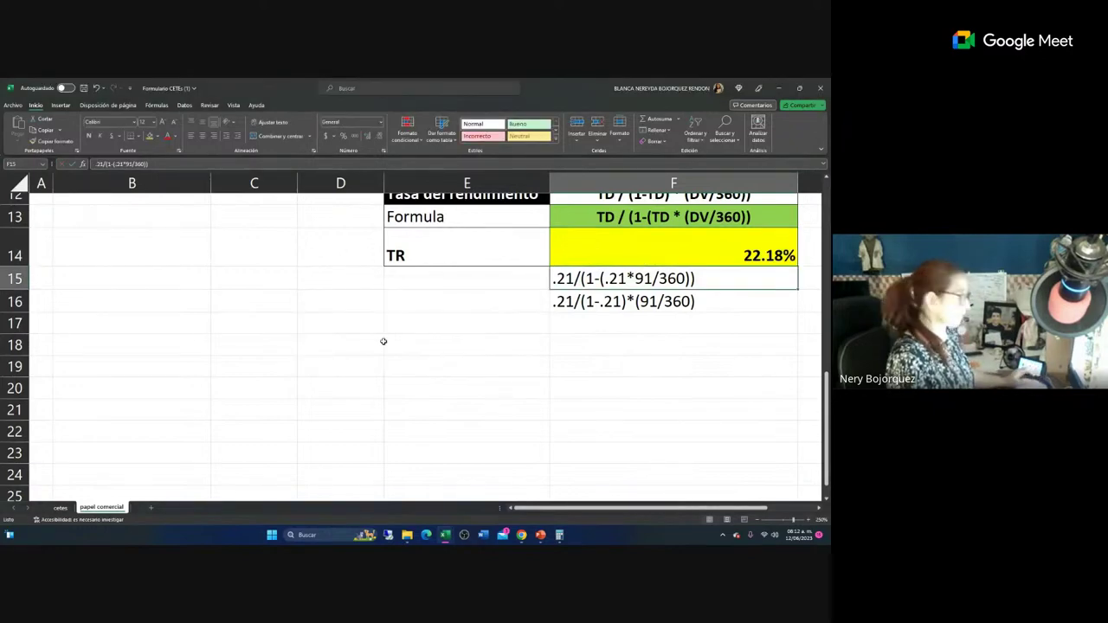
Switch to PowerPoint to check the rate of return solution on the exercise slide, and return to the Excel workbook.
{"action": "key", "text": "alt+Tab"}
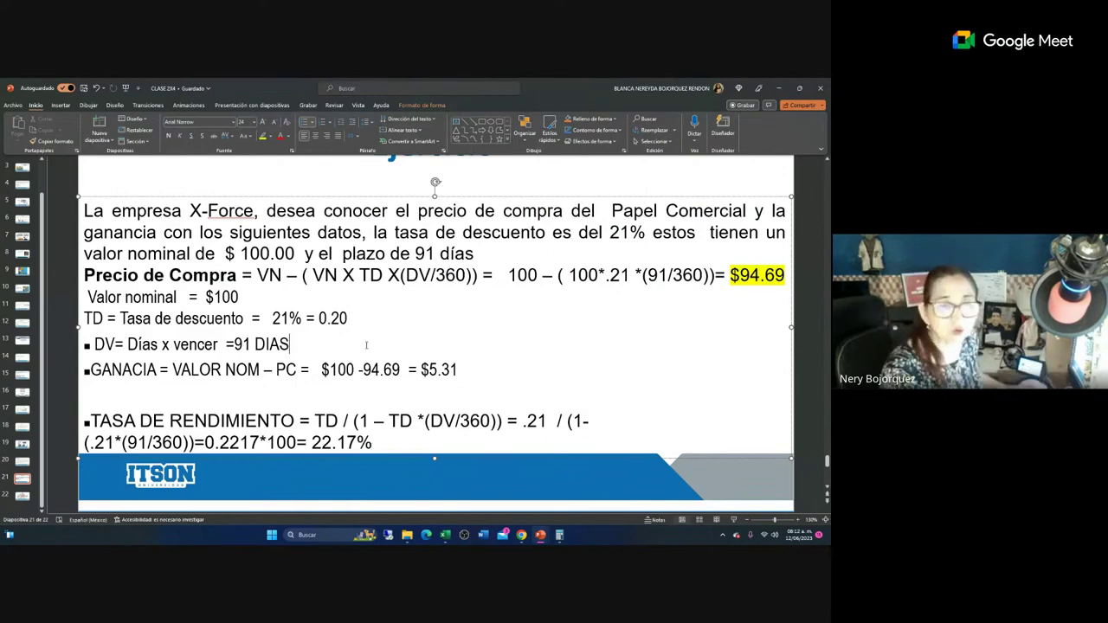
{"action": "key", "text": "alt+Tab"}
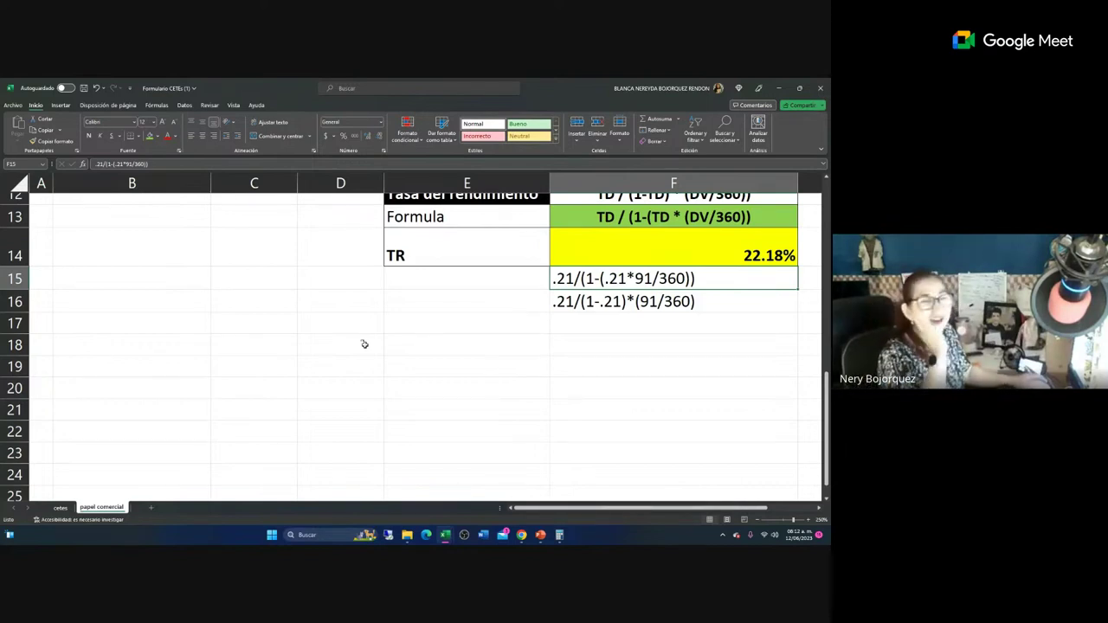
Start the alternative rate of return formula in F18 with =D4/(1-D4)*, referencing the discount rate twice.
{"action": "left_click", "coordinate": [574, 350]}
{"action": "type", "text": "="}
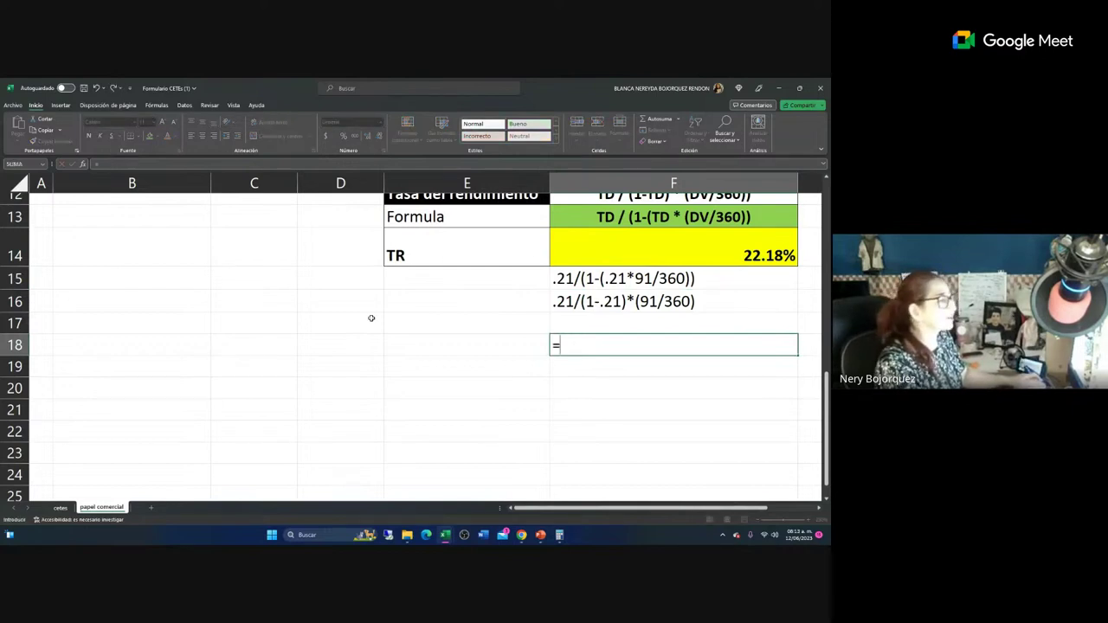
{"action": "scroll", "coordinate": [237, 344], "scroll_direction": "up", "scroll_amount": 1}
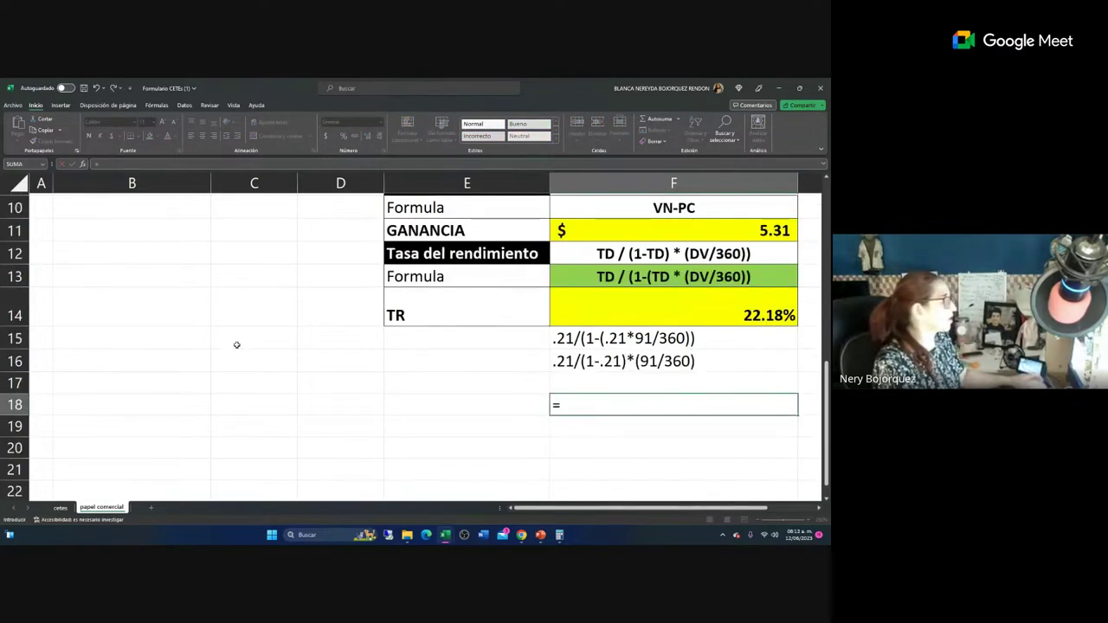
{"action": "scroll", "coordinate": [237, 344], "scroll_direction": "up", "scroll_amount": 3}
{"action": "left_click", "coordinate": [342, 277]}
{"action": "scroll", "coordinate": [344, 347], "scroll_direction": "down", "scroll_amount": 3}
{"action": "scroll", "coordinate": [344, 348], "scroll_direction": "down", "scroll_amount": 1}
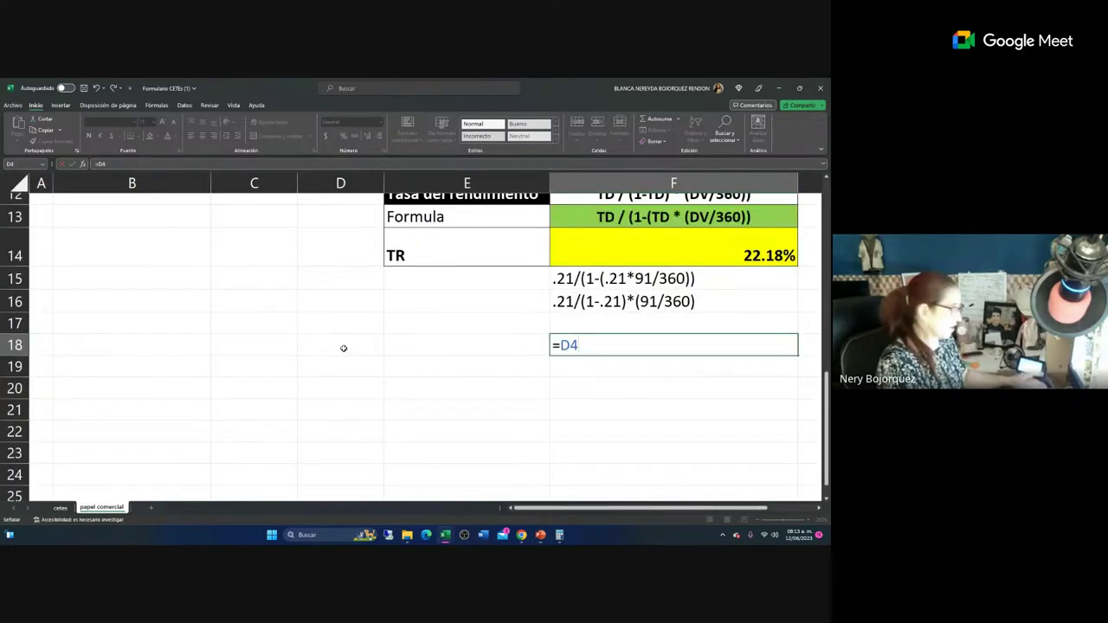
{"action": "type", "text": "/(1"}
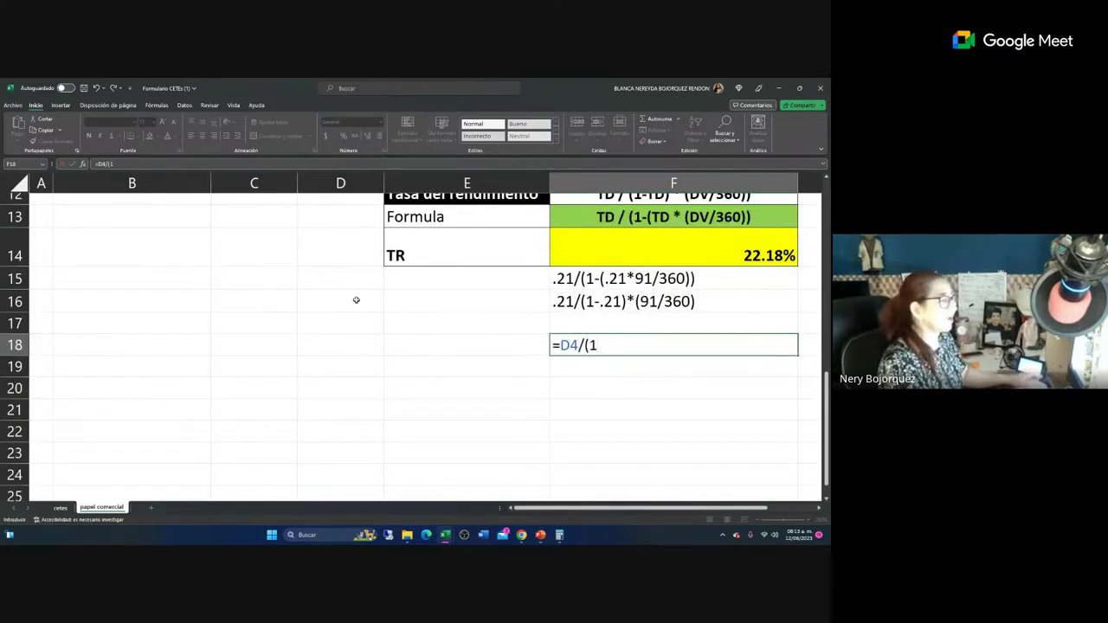
{"action": "type", "text": "-"}
{"action": "scroll", "coordinate": [234, 294], "scroll_direction": "up", "scroll_amount": 4}
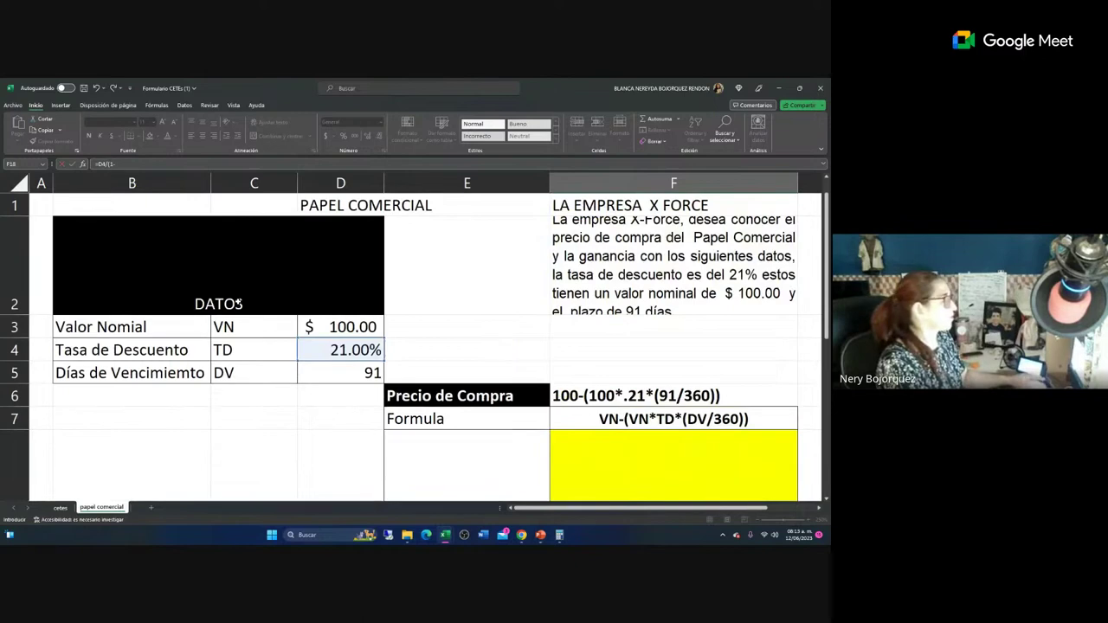
{"action": "left_click", "coordinate": [342, 350]}
{"action": "scroll", "coordinate": [318, 342], "scroll_direction": "down", "scroll_amount": 4}
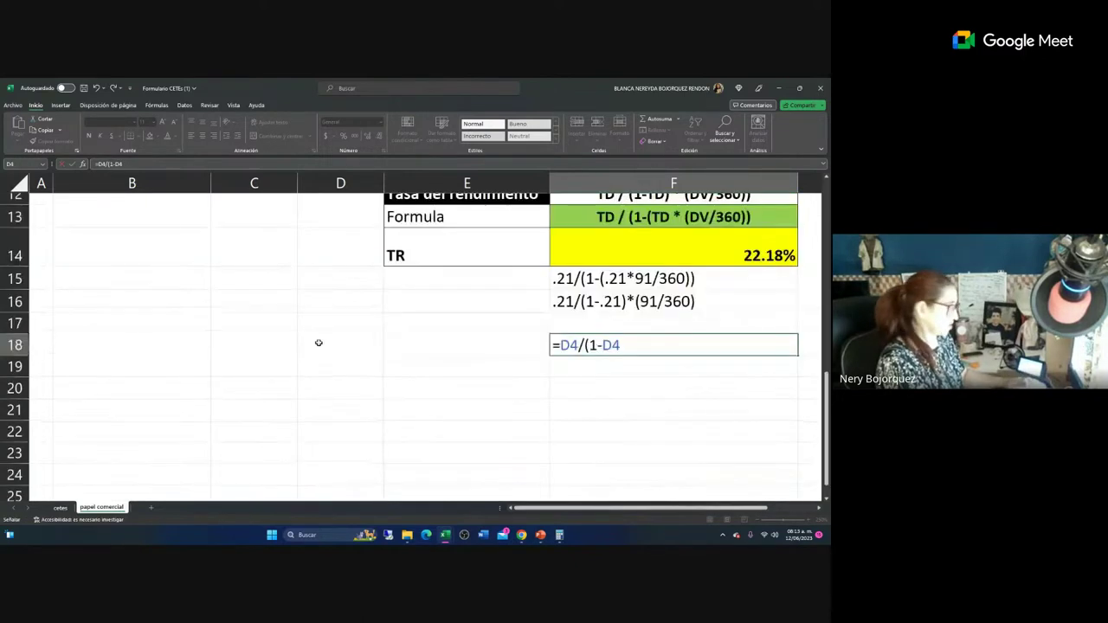
{"action": "type", "text": ")*"}
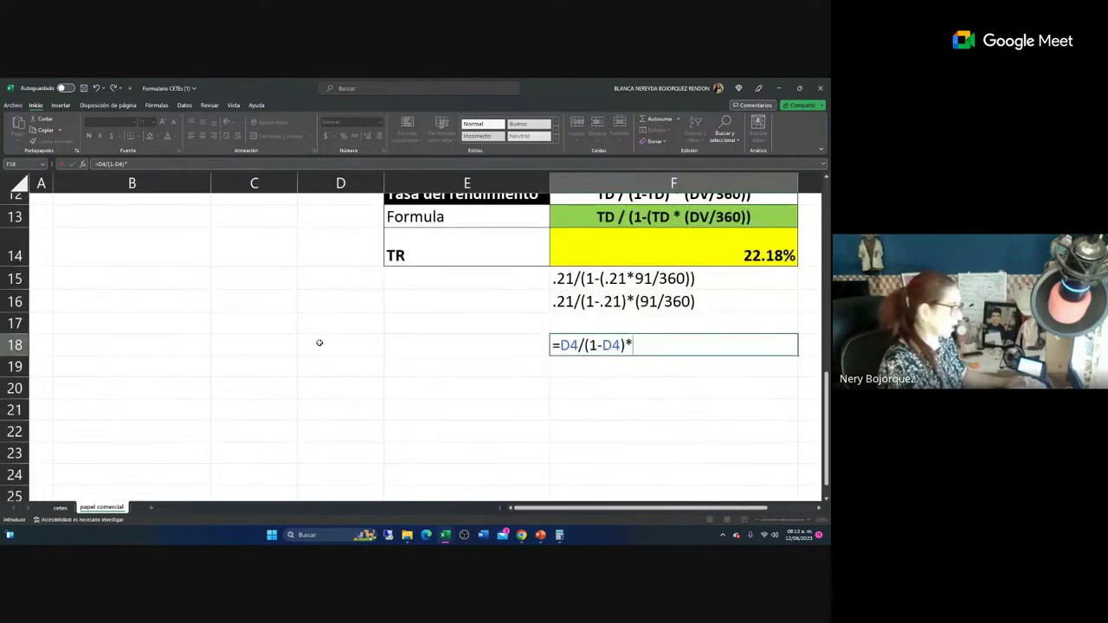
Finish the alternative formula in F18 with the days-to-maturity factor (D5/360).
{"action": "type", "text": "("}
{"action": "scroll", "coordinate": [318, 343], "scroll_direction": "up", "scroll_amount": 4}
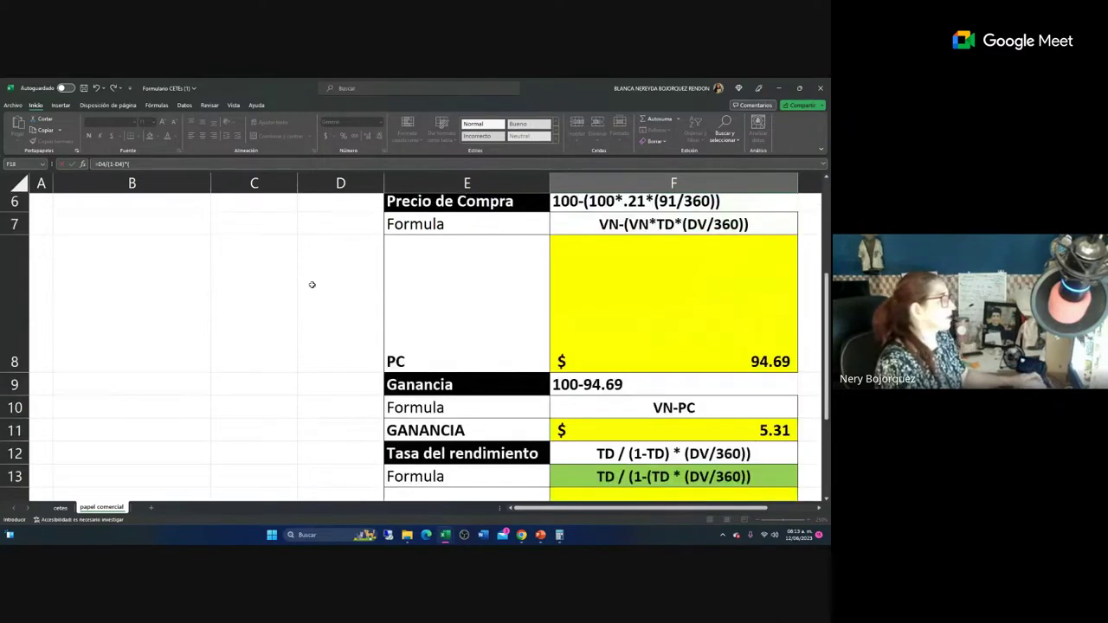
{"action": "left_click", "coordinate": [314, 381]}
{"action": "scroll", "coordinate": [314, 381], "scroll_direction": "down", "scroll_amount": 2}
{"action": "scroll", "coordinate": [314, 381], "scroll_direction": "down", "scroll_amount": 2}
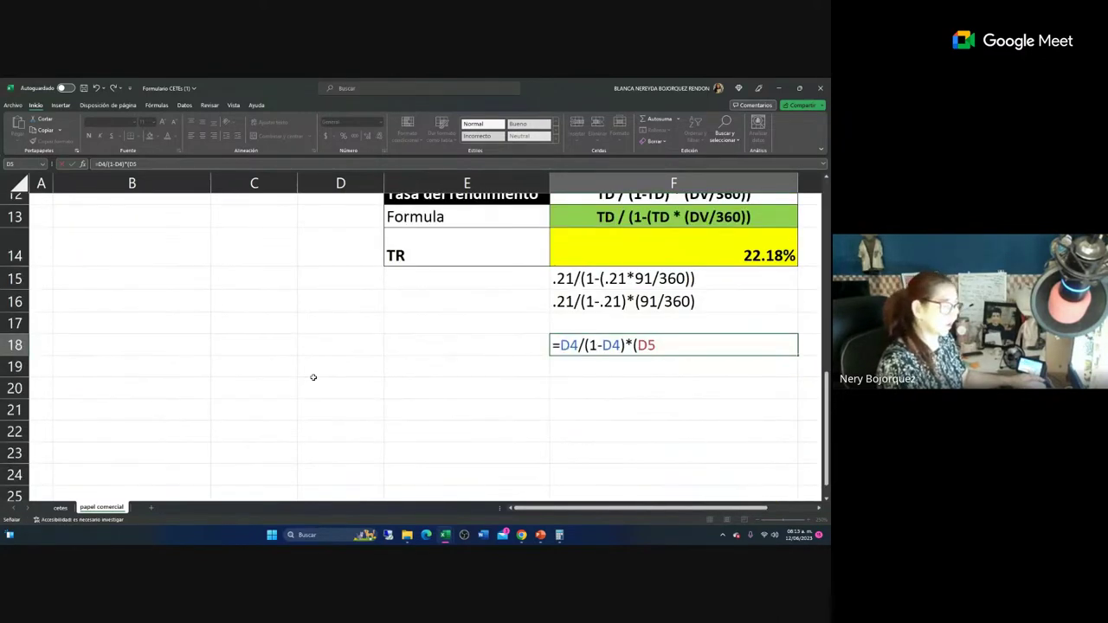
{"action": "type", "text": "/360"}
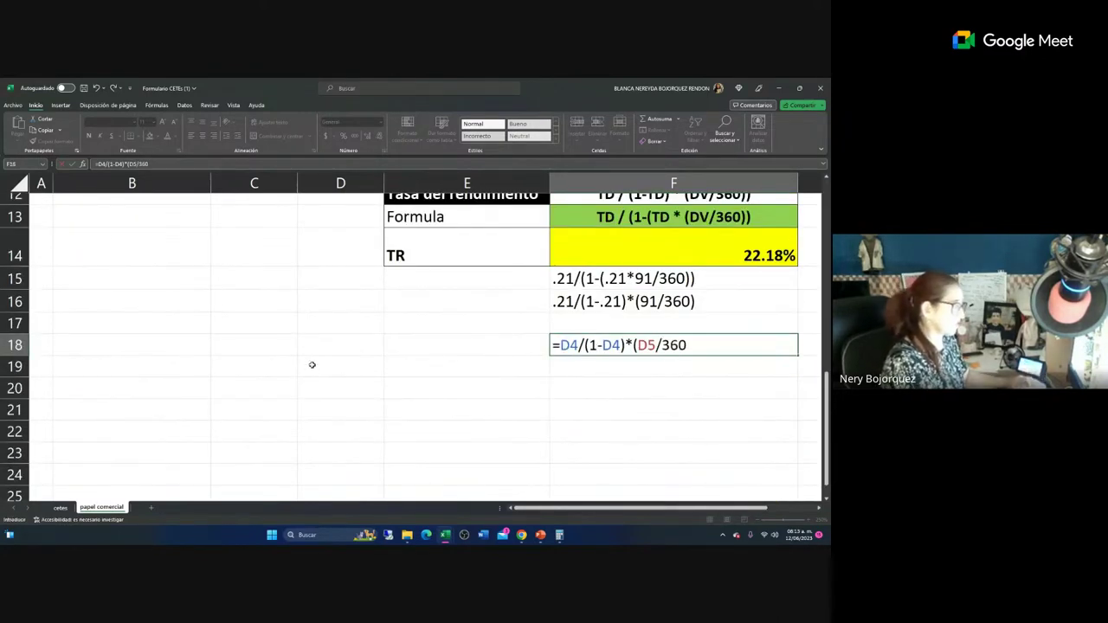
{"action": "key", "text": "Return"}
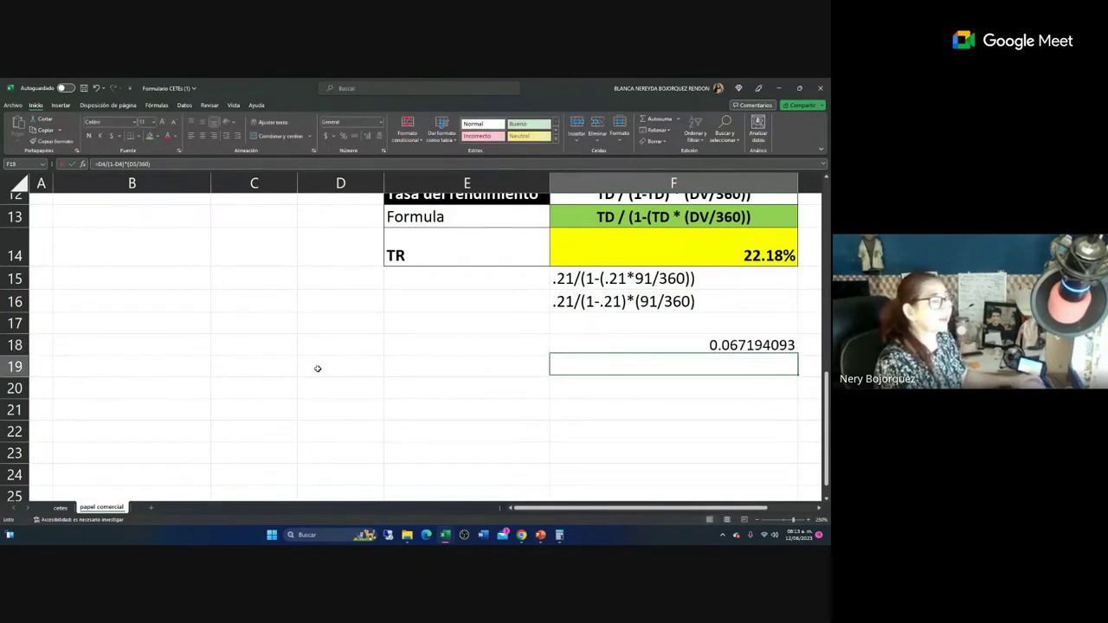
Compare the alternative calculation in F18 with the substituted expression in F15, the TR formula in F14 and the formula text in F13.
{"action": "left_click", "coordinate": [652, 352]}
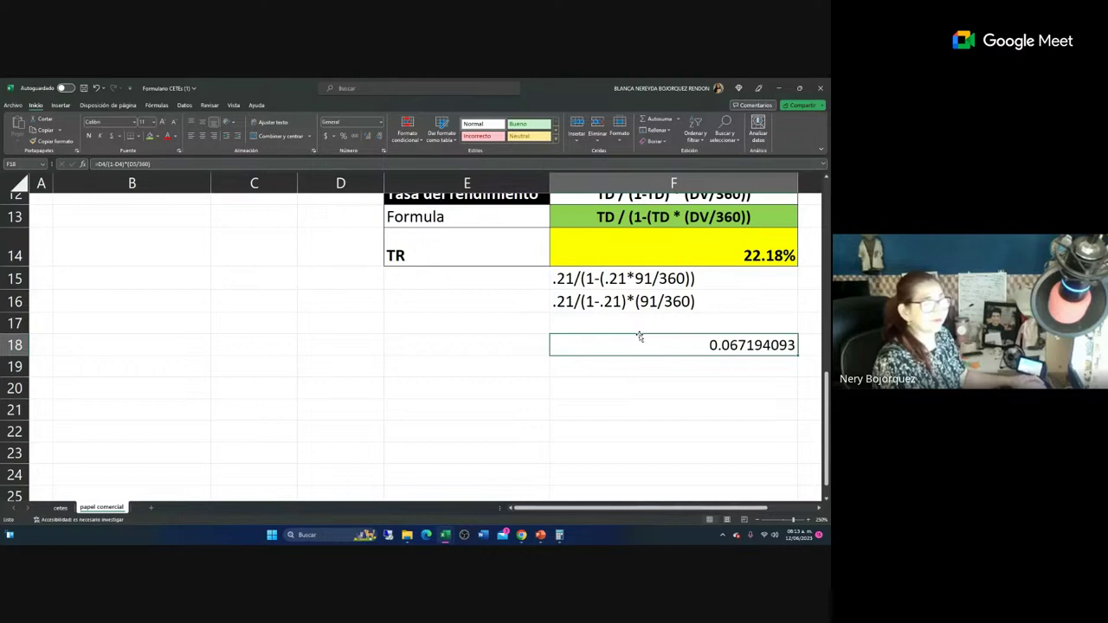
{"action": "left_click", "coordinate": [733, 274]}
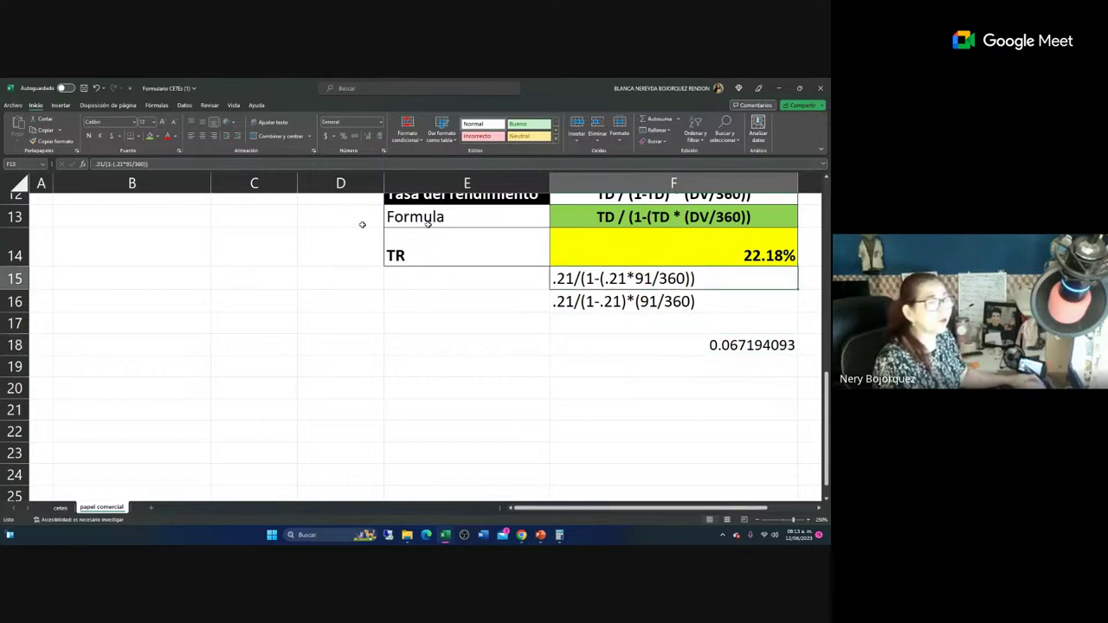
{"action": "left_click", "coordinate": [624, 242]}
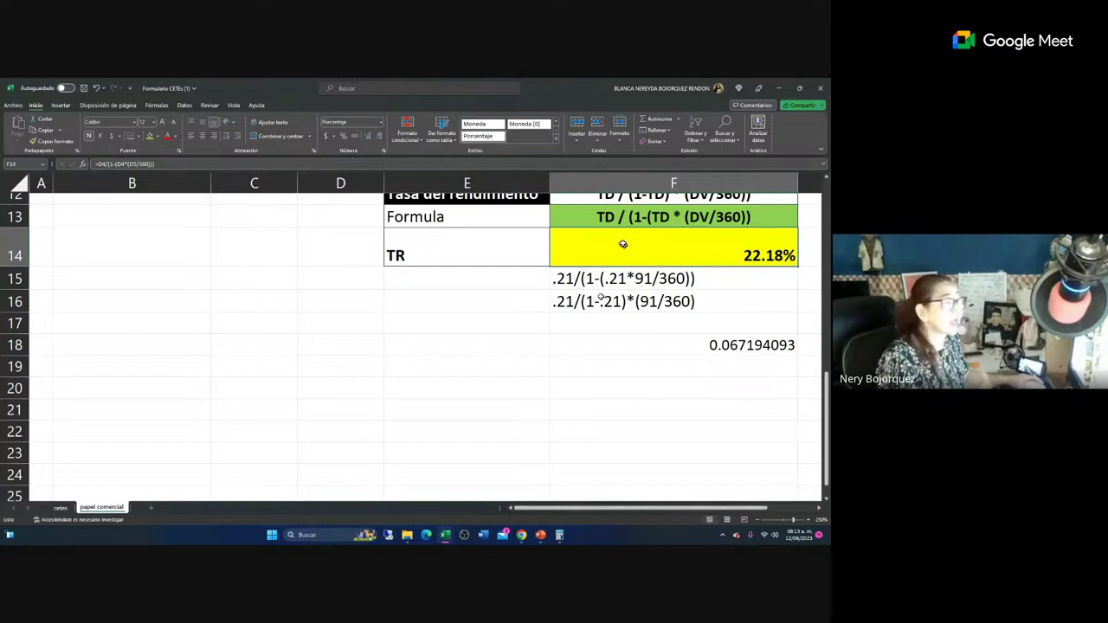
{"action": "scroll", "coordinate": [618, 244], "scroll_direction": "up", "scroll_amount": 1}
{"action": "left_click", "coordinate": [603, 282]}
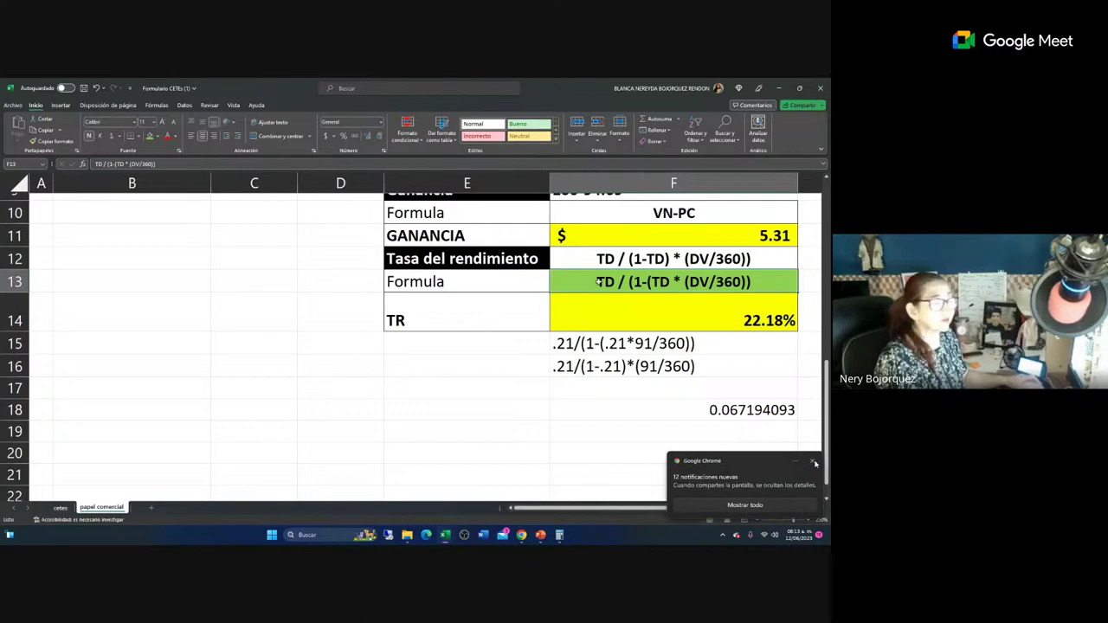
Dismiss the notification and rename the papel comercial sheet as P C E X FORCE.
{"action": "left_click", "coordinate": [810, 459]}
{"action": "scroll", "coordinate": [315, 476], "scroll_direction": "up", "scroll_amount": 2}
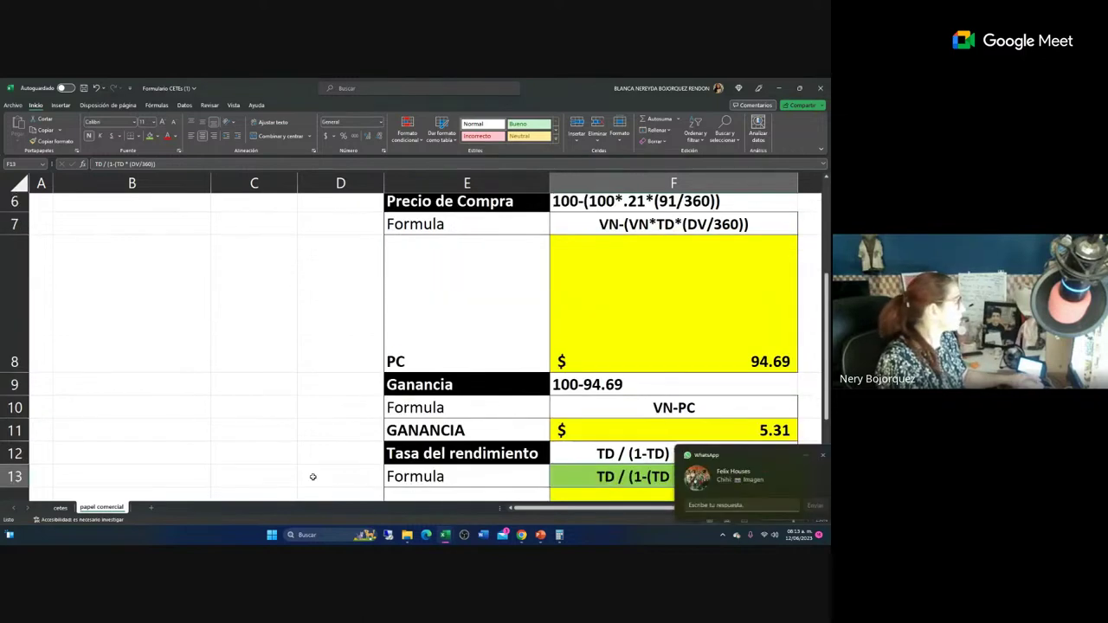
{"action": "right_click", "coordinate": [96, 509]}
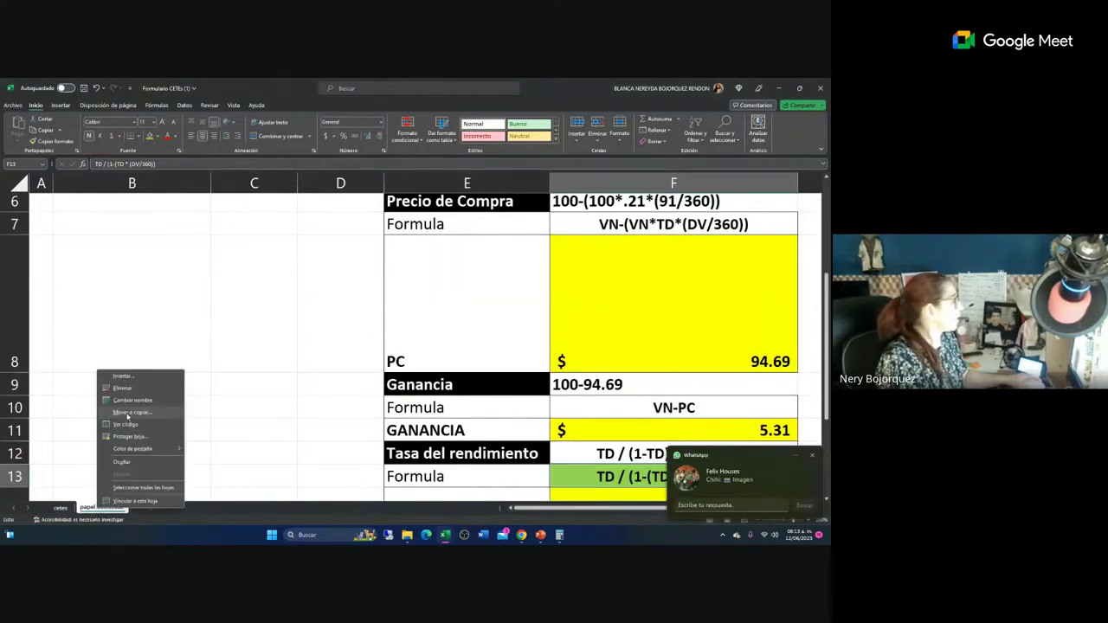
{"action": "left_click", "coordinate": [129, 400]}
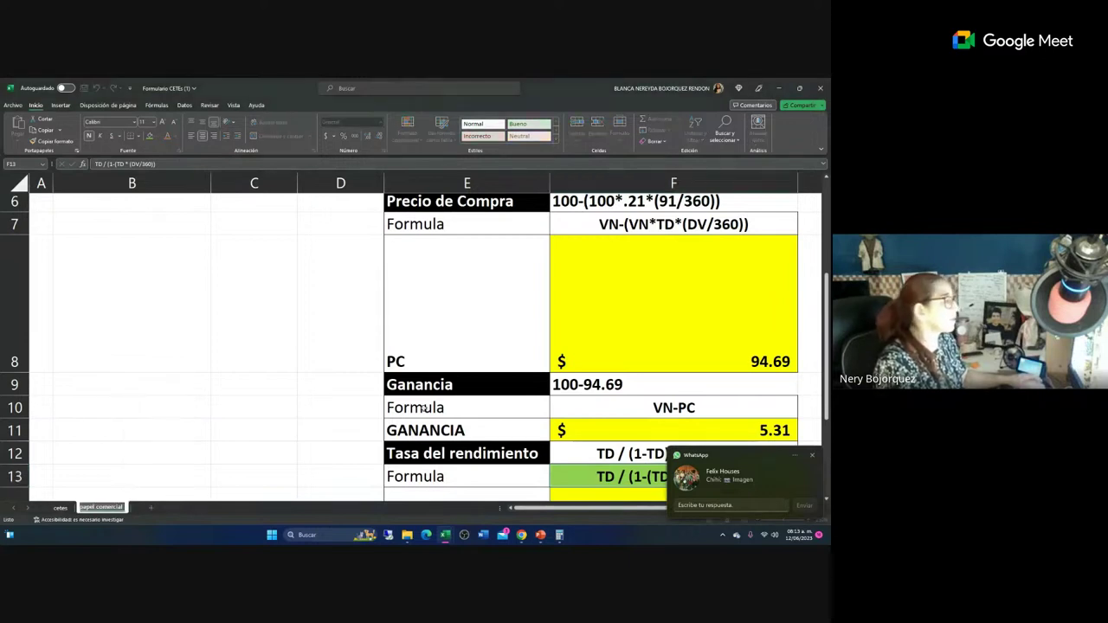
{"action": "type", "text": "PC"}
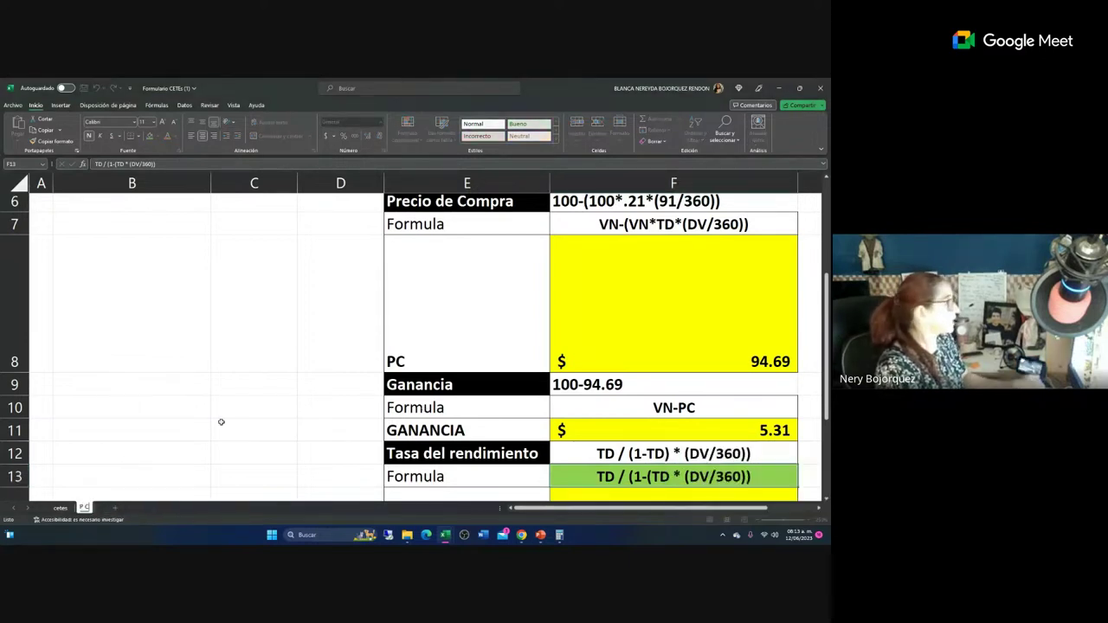
{"action": "type", "text": "ET"}
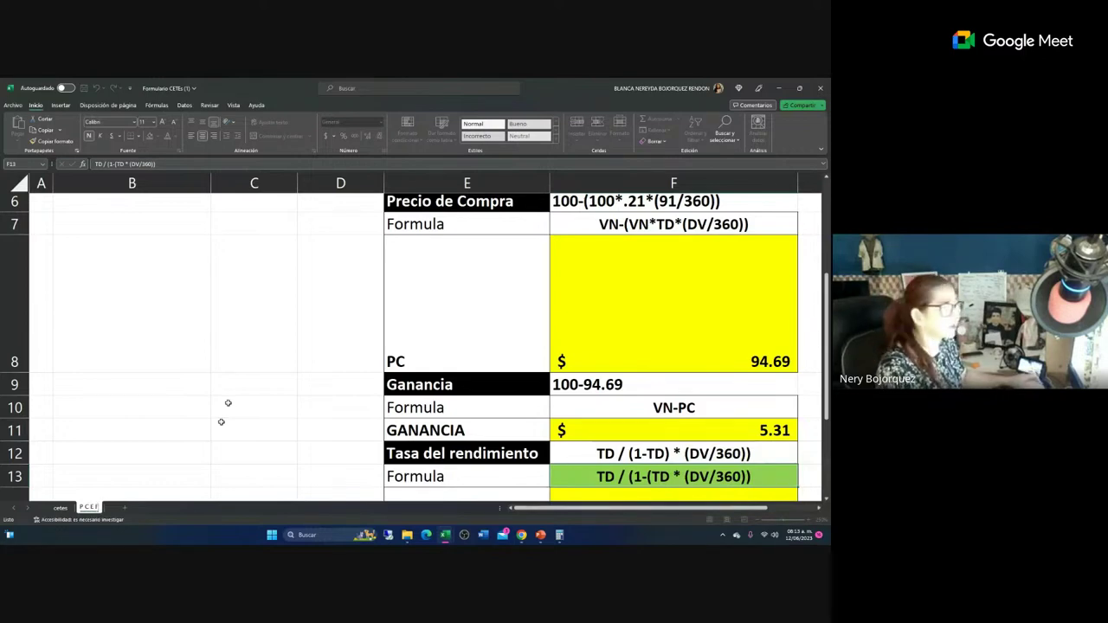
{"action": "scroll", "coordinate": [805, 294], "scroll_direction": "up", "scroll_amount": 2}
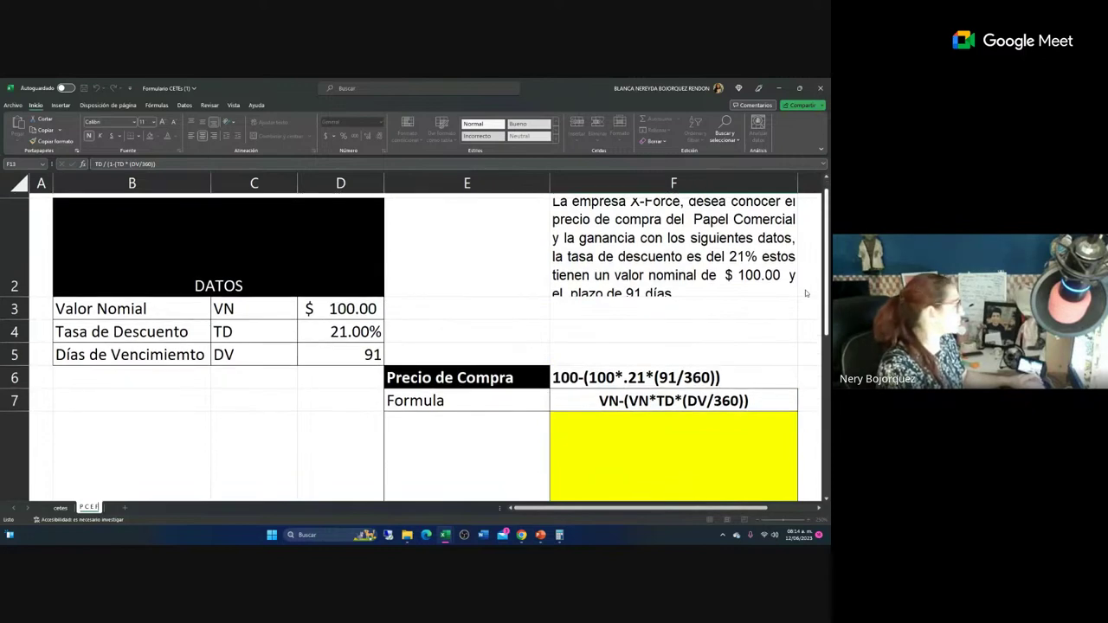
{"action": "scroll", "coordinate": [805, 294], "scroll_direction": "down", "scroll_amount": 2}
{"action": "type", "text": "FOR"}
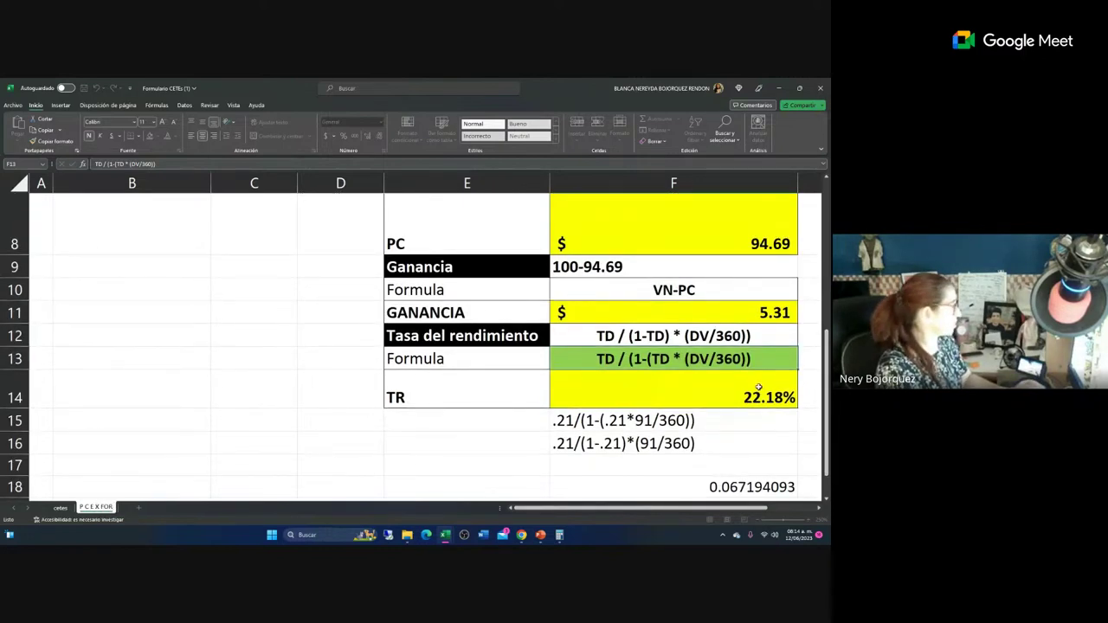
{"action": "type", "text": "CET"}
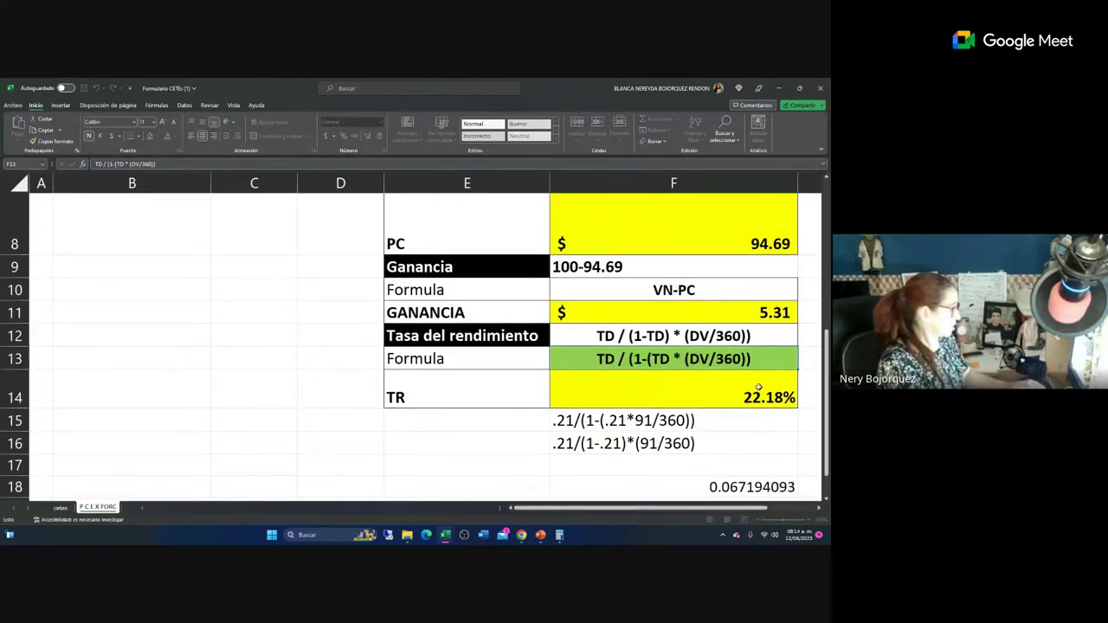
{"action": "key", "text": "BackSpace"}
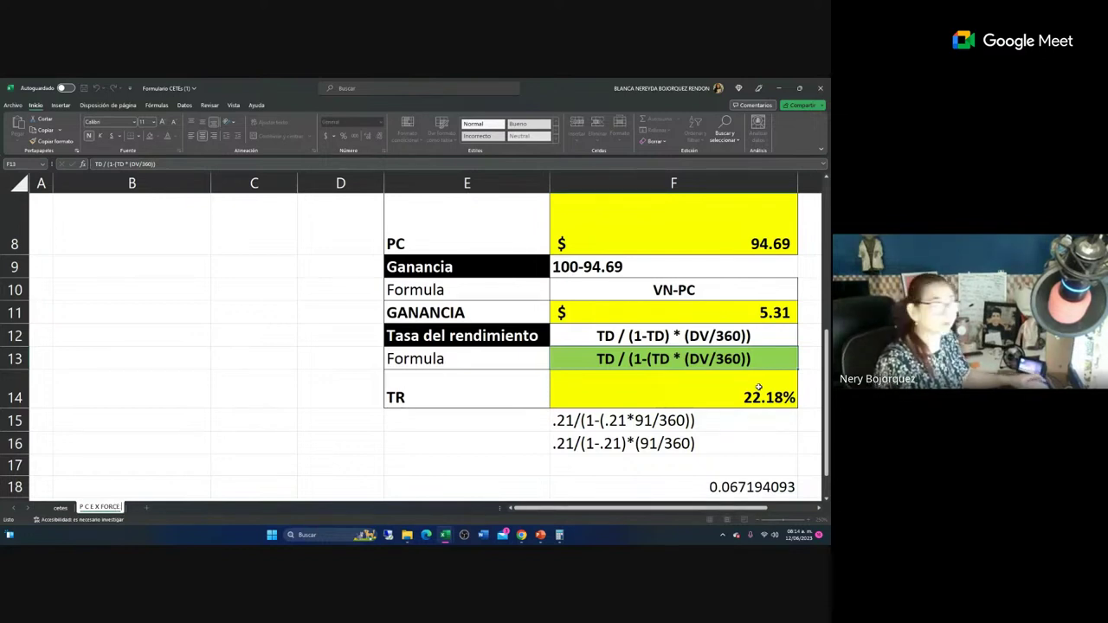
Make the CETES title in cell D1 of the cetes sheet bold.
{"action": "left_click", "coordinate": [59, 508]}
{"action": "left_click", "coordinate": [246, 201]}
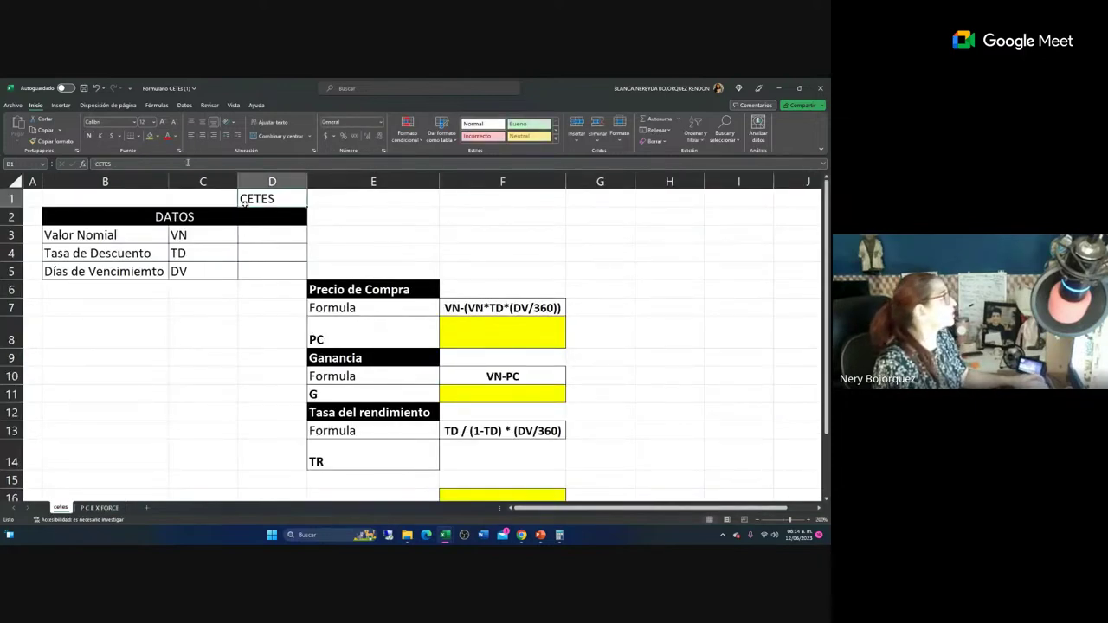
{"action": "left_click", "coordinate": [88, 136]}
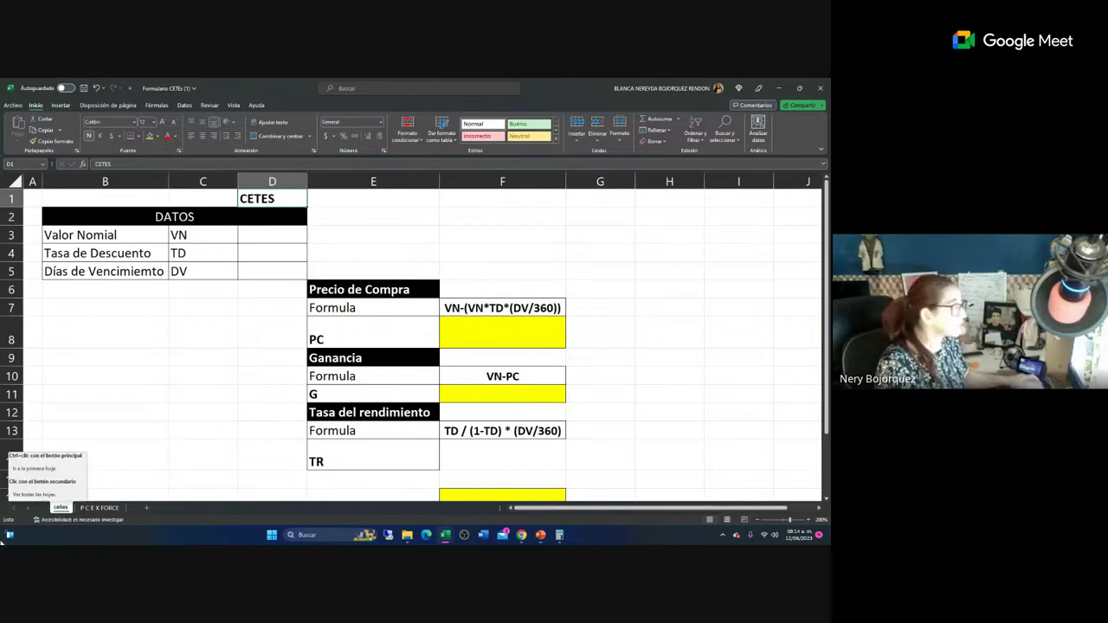
Switch to Word and open the recent document Ejercicios_de_Valores_negociables EN CLASE at a readable size.
{"action": "left_click", "coordinate": [484, 536]}
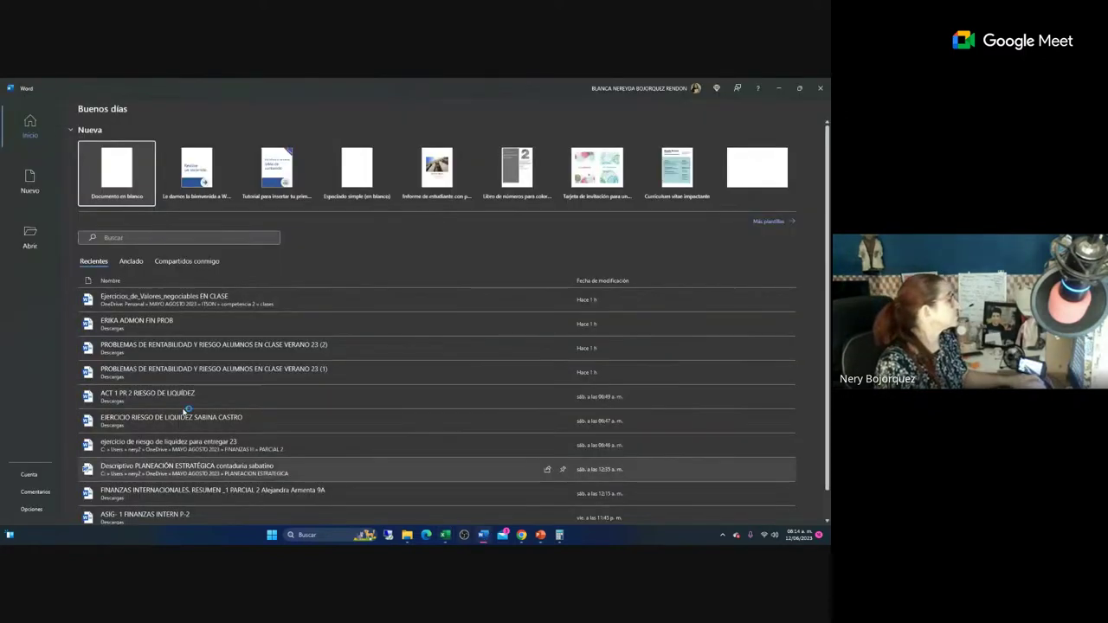
{"action": "left_click", "coordinate": [149, 301]}
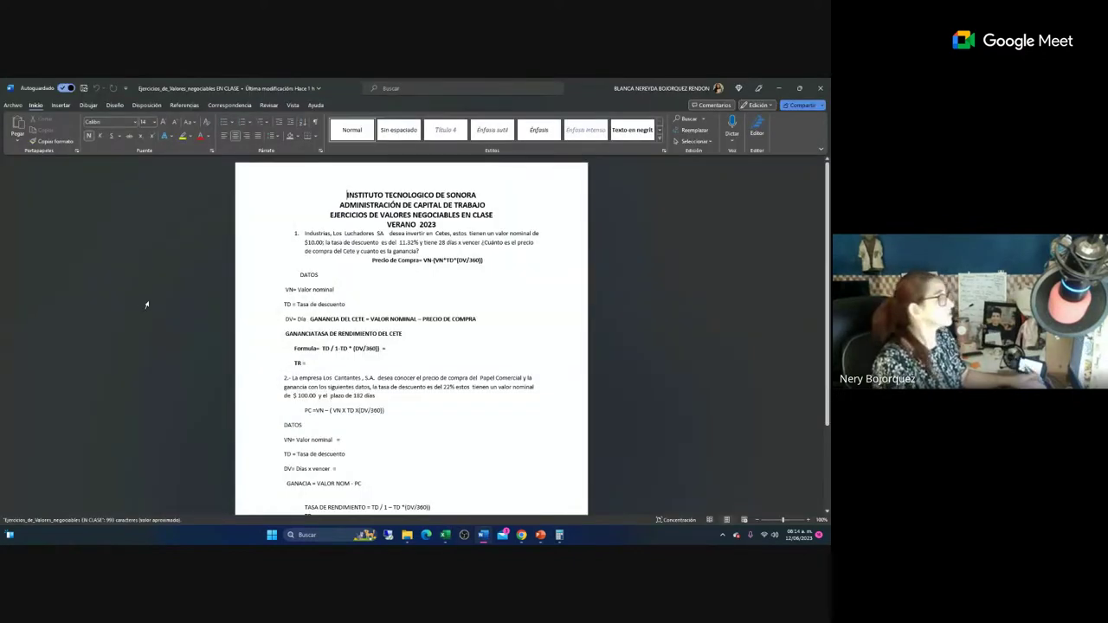
{"action": "left_click", "coordinate": [807, 521]}
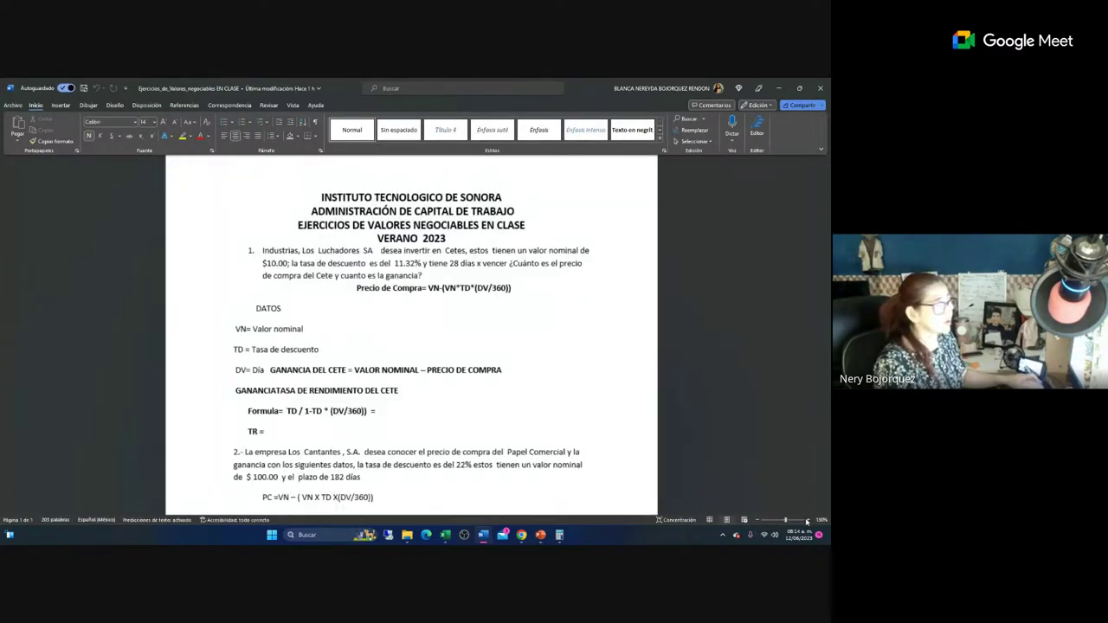
{"action": "left_click_drag", "start_coordinate": [807, 522], "coordinate": [791, 524]}
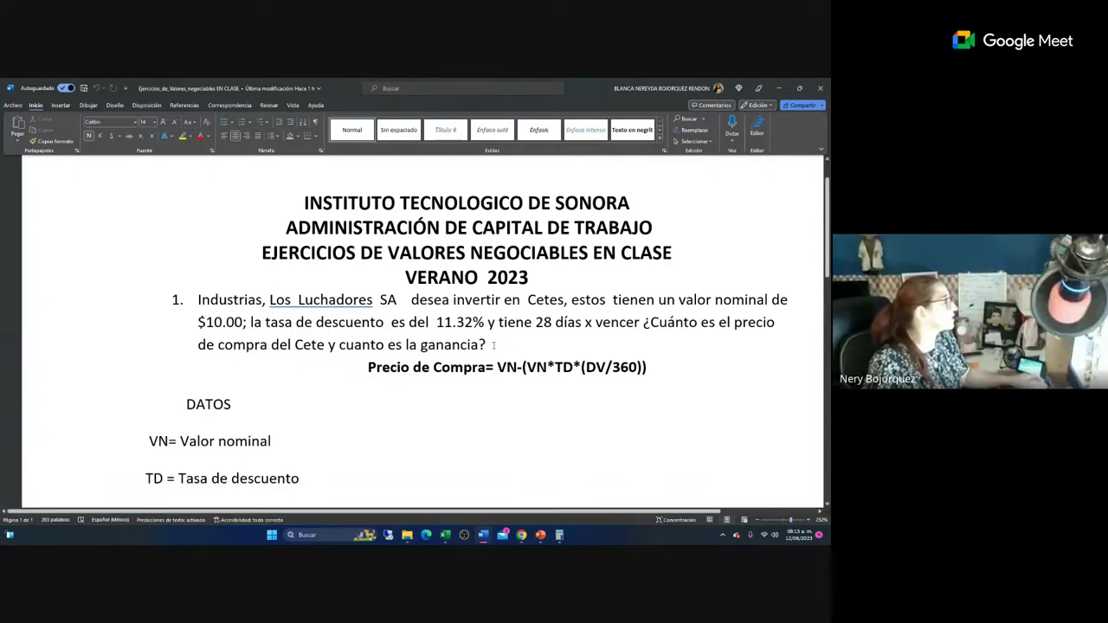
Copy the statement of exercise 1 about Industrias Los Luchadores and paste it into F1 of the cetes sheet in Excel.
{"action": "double_click", "coordinate": [171, 291]}
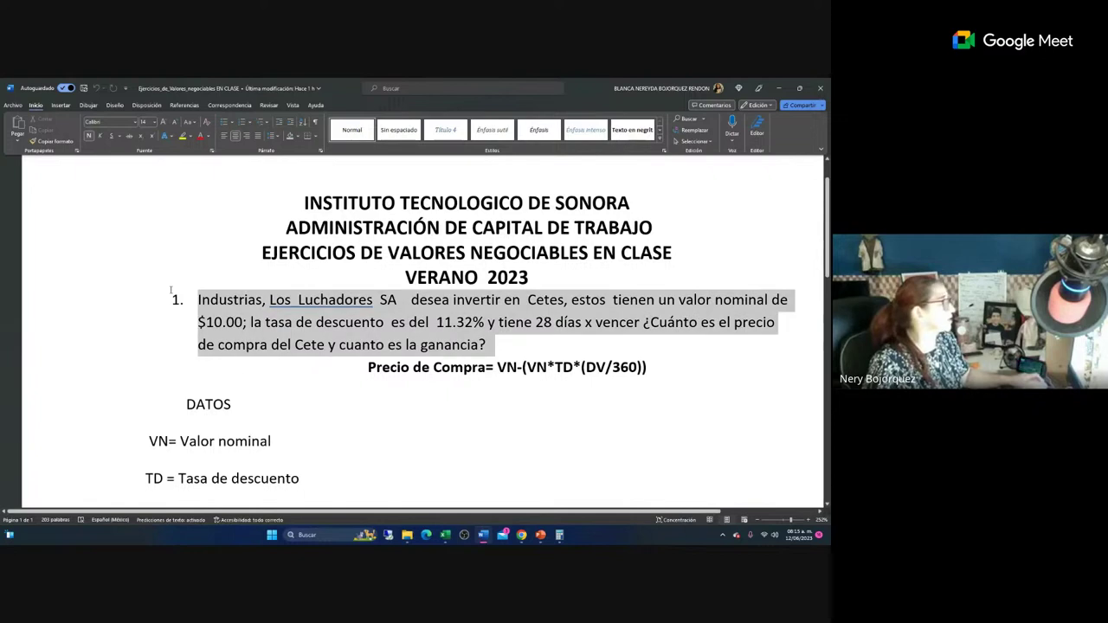
{"action": "right_click", "coordinate": [248, 303]}
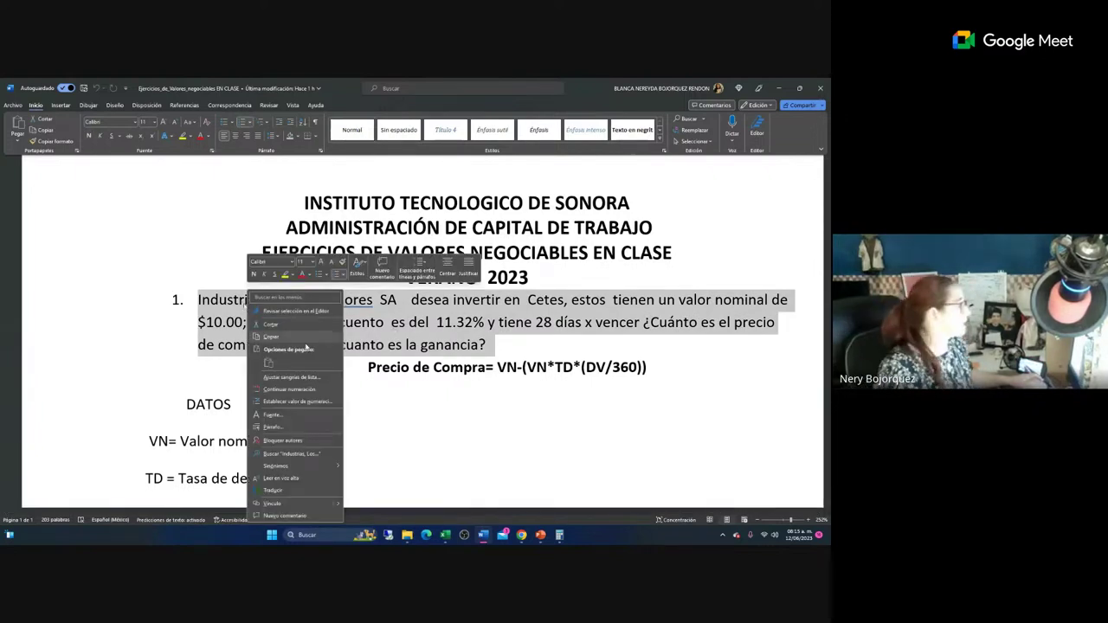
{"action": "left_click", "coordinate": [271, 336]}
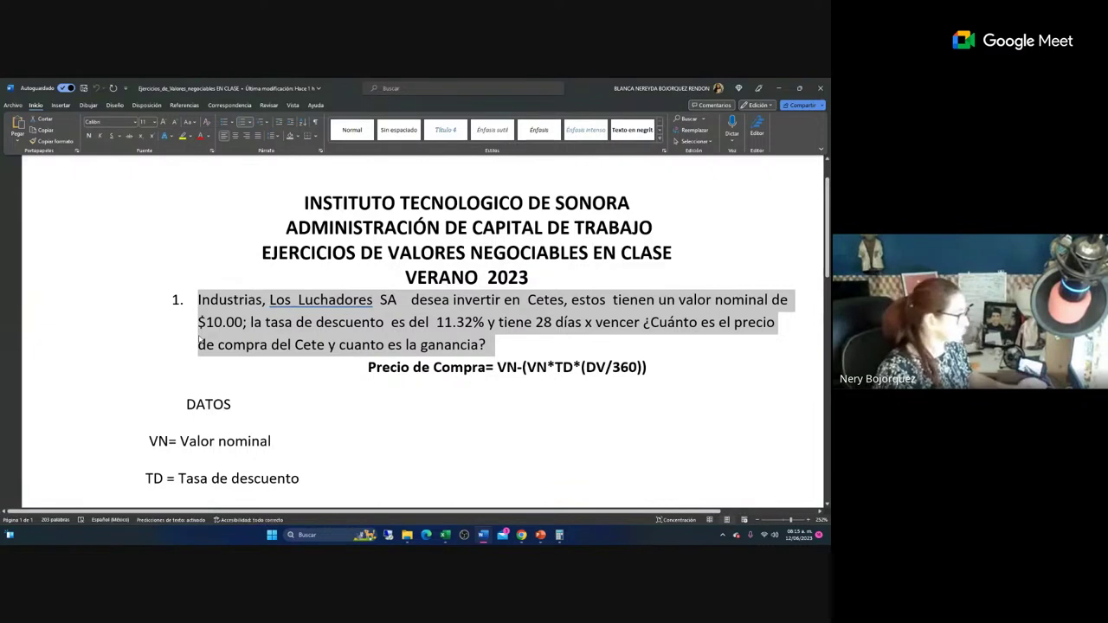
{"action": "key", "text": "alt+Tab"}
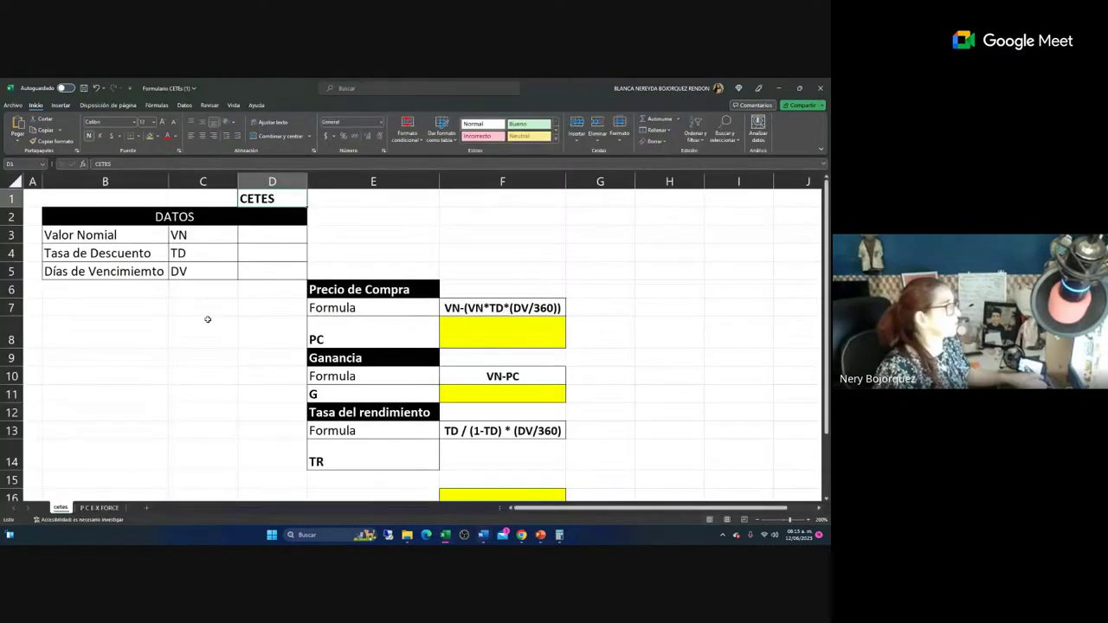
{"action": "left_click", "coordinate": [481, 196]}
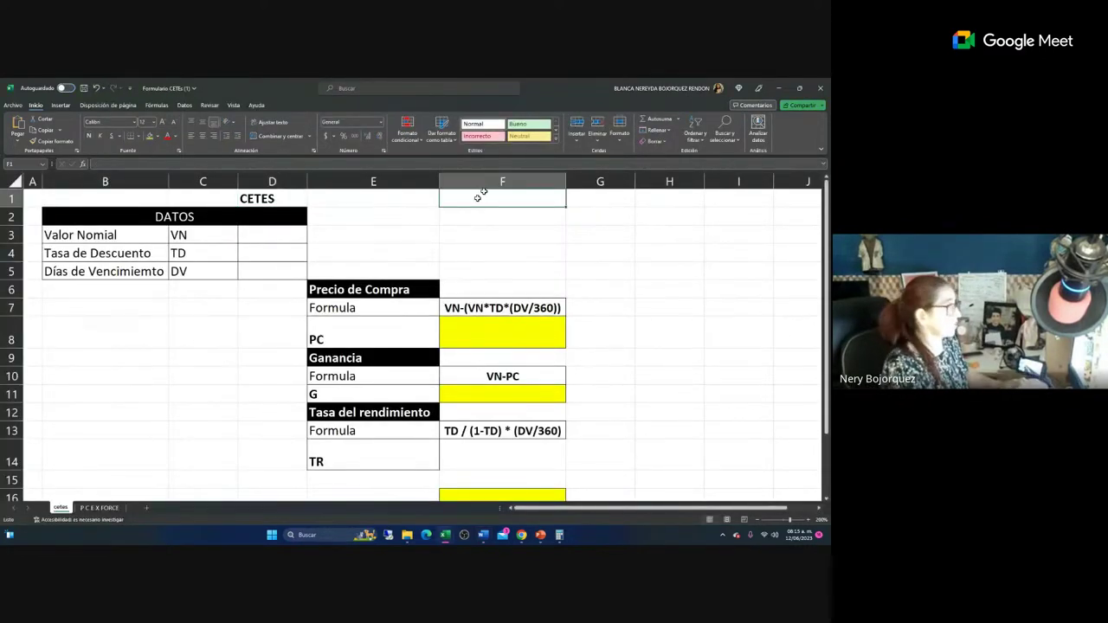
{"action": "key", "text": "ctrl+v"}
{"action": "left_click", "coordinate": [512, 231]}
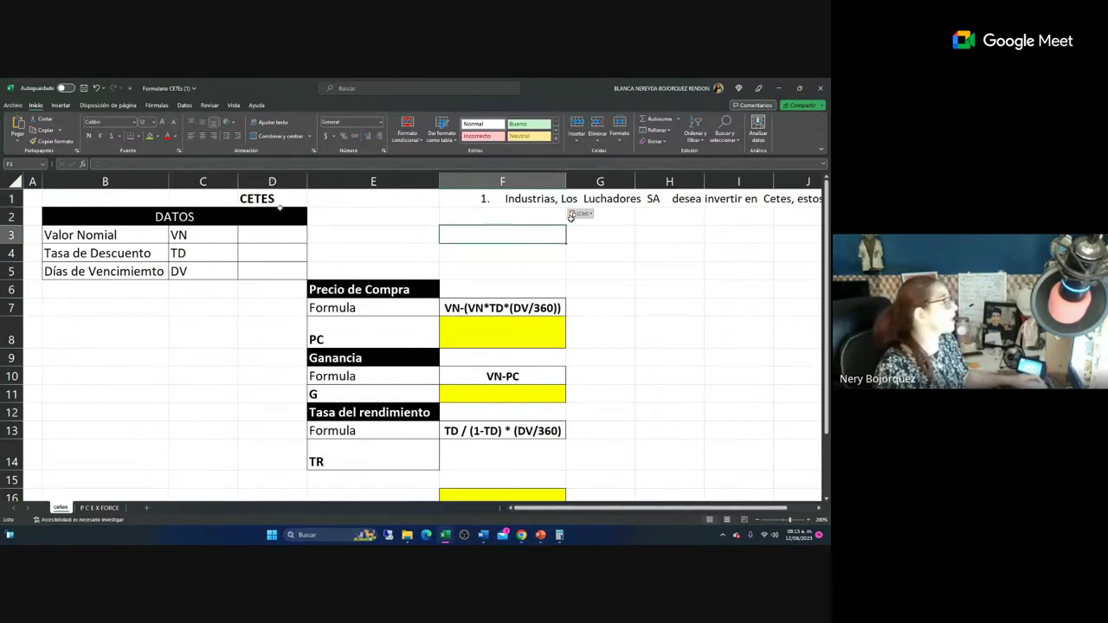
Enter 10 as the nominal value (VN) in D3.
{"action": "left_click", "coordinate": [286, 236]}
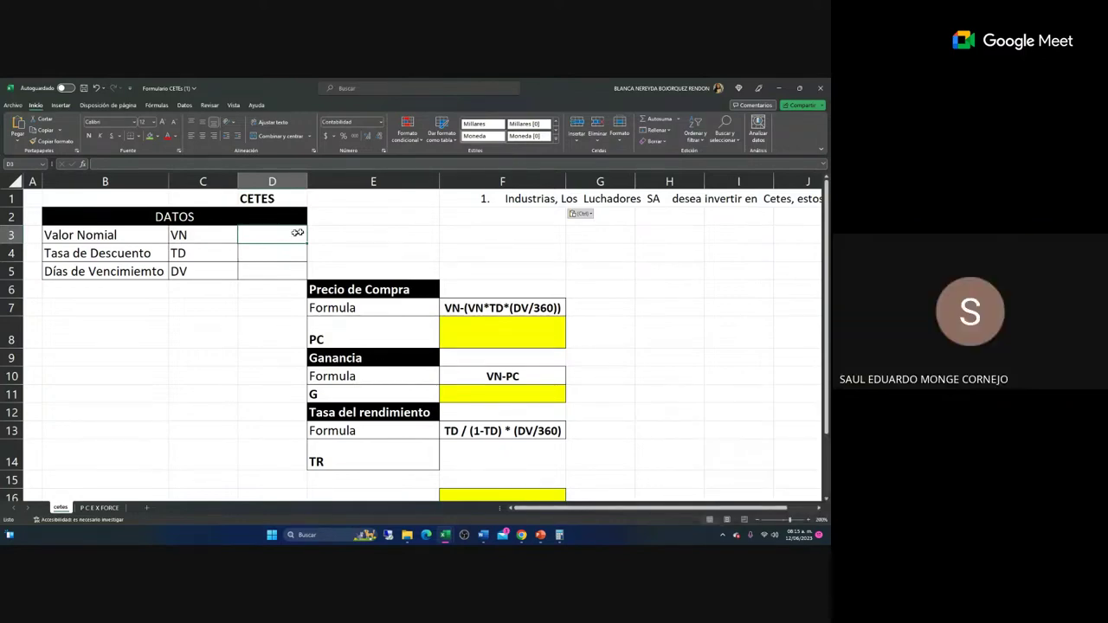
{"action": "type", "text": "10"}
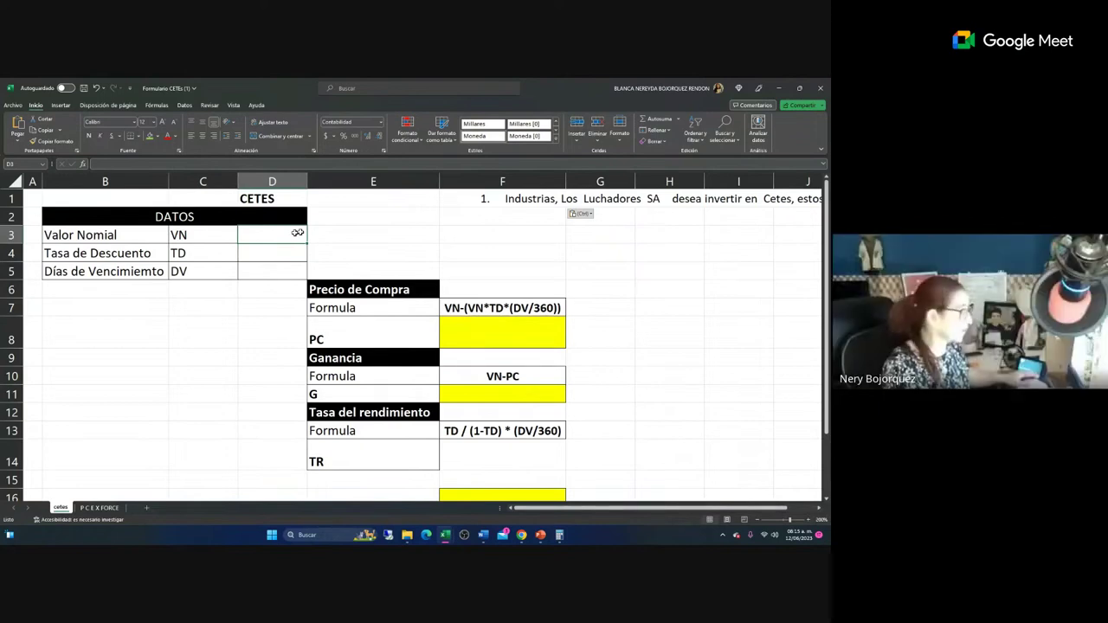
{"action": "left_click", "coordinate": [532, 242]}
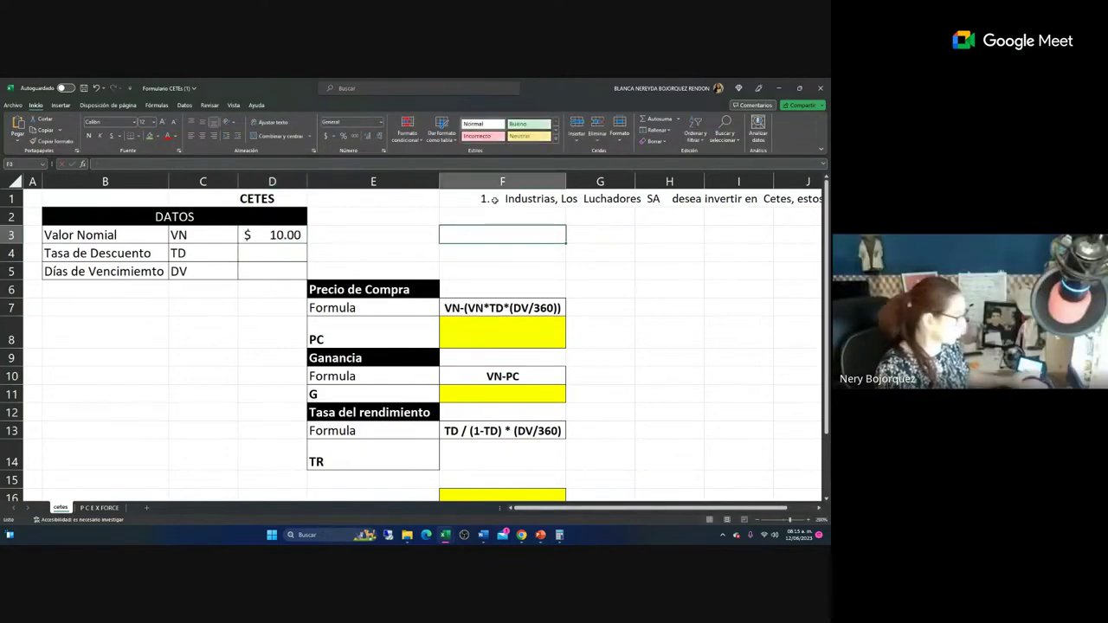
Read the pasted exercise statement along row 1 for the discount rate and days to maturity, and return to the data table.
{"action": "left_click", "coordinate": [491, 200]}
{"action": "key", "text": "Right"}
{"action": "key", "text": "Right"}
{"action": "key", "text": "Right"}
{"action": "key", "text": "Right"}
{"action": "key", "text": "Right"}
{"action": "key", "text": "Right"}
{"action": "key", "text": "Right"}
{"action": "key", "text": "Right"}
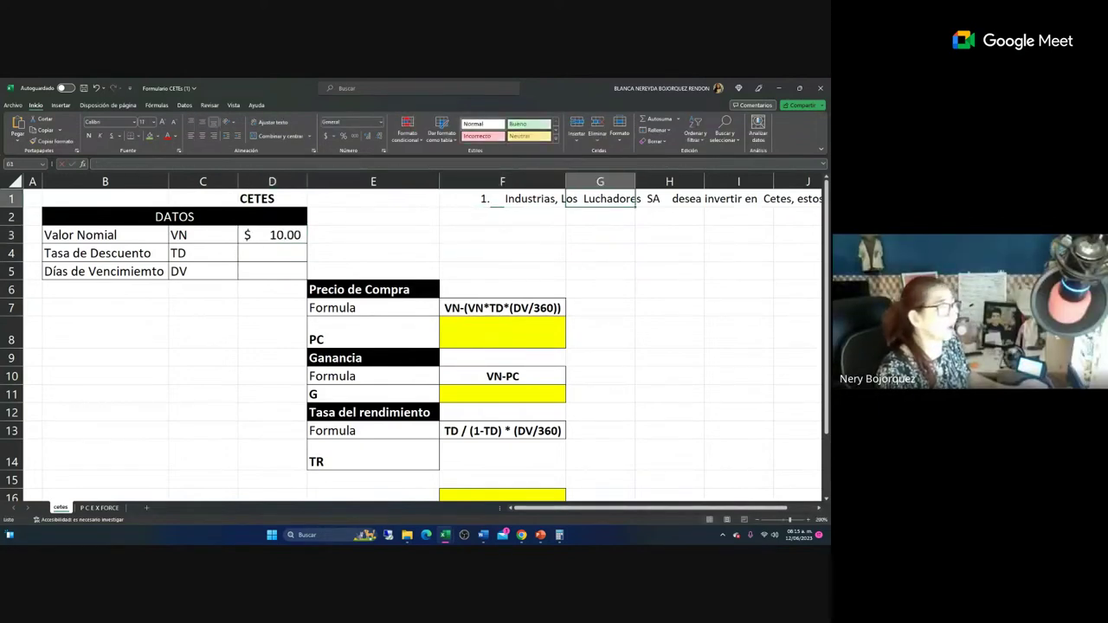
{"action": "key", "text": "Right"}
{"action": "key", "text": "Right"}
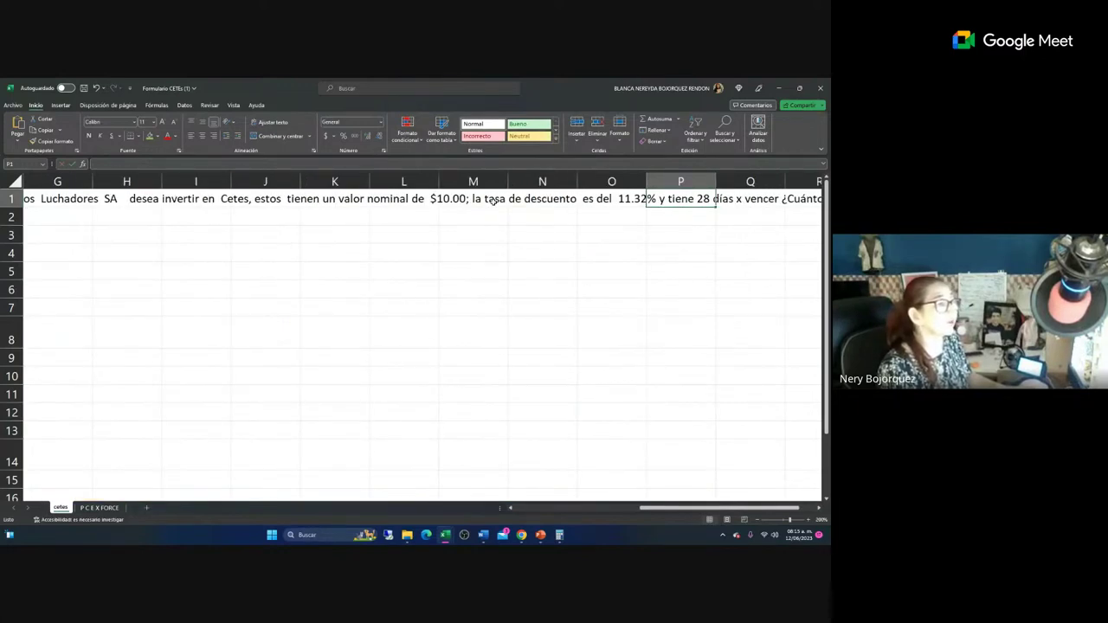
{"action": "key", "text": "Left"}
{"action": "key", "text": "Left"}
{"action": "key", "text": "Left"}
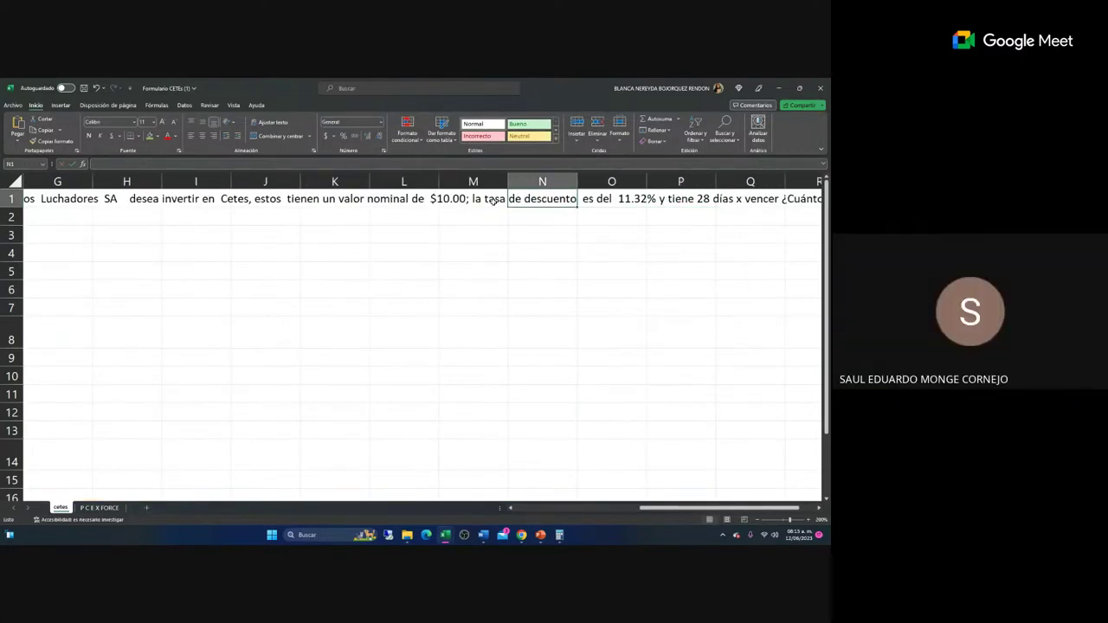
{"action": "key", "text": "ctrl+Home"}
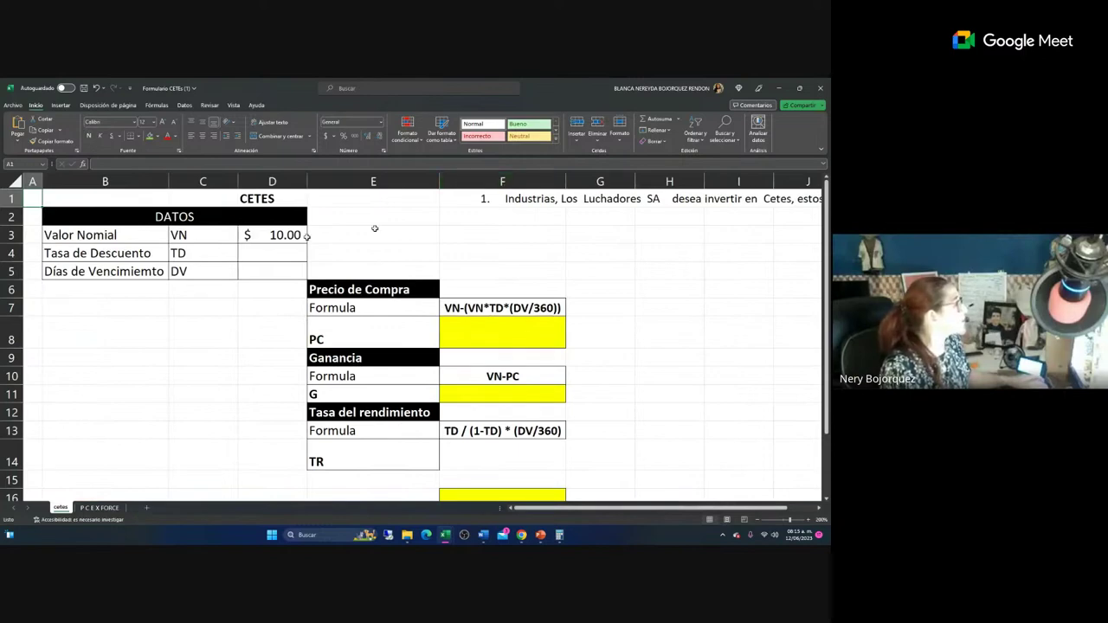
Enter 11.32% as the discount rate in D4 and 28 as the days to maturity in D5.
{"action": "left_click", "coordinate": [268, 248]}
{"action": "type", "text": "11."}
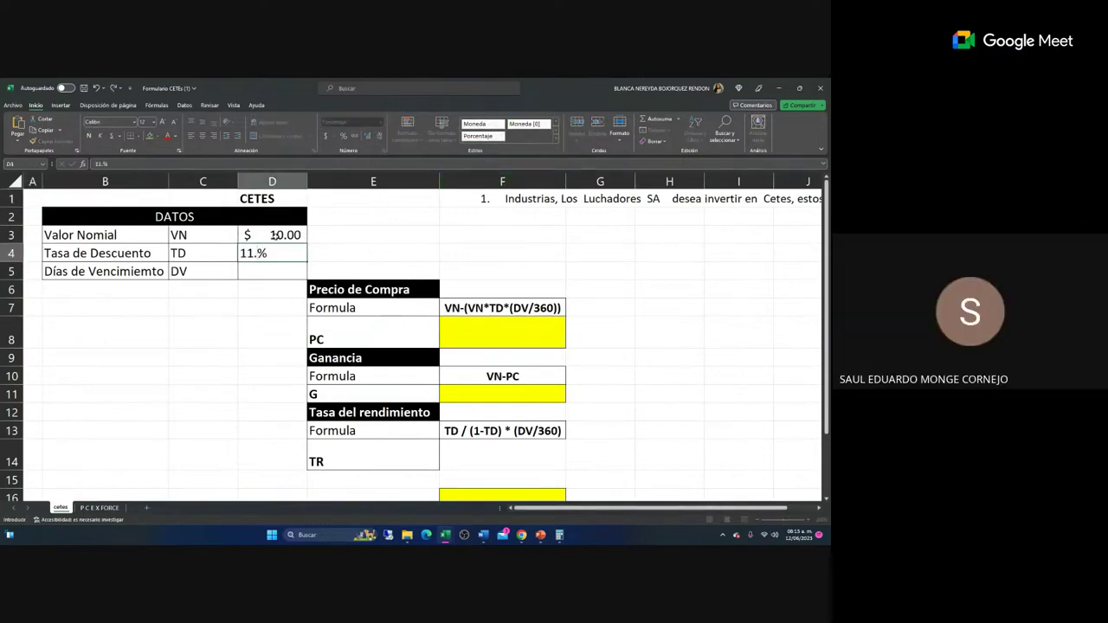
{"action": "type", "text": "32"}
{"action": "key", "text": "Return"}
{"action": "type", "text": "28"}
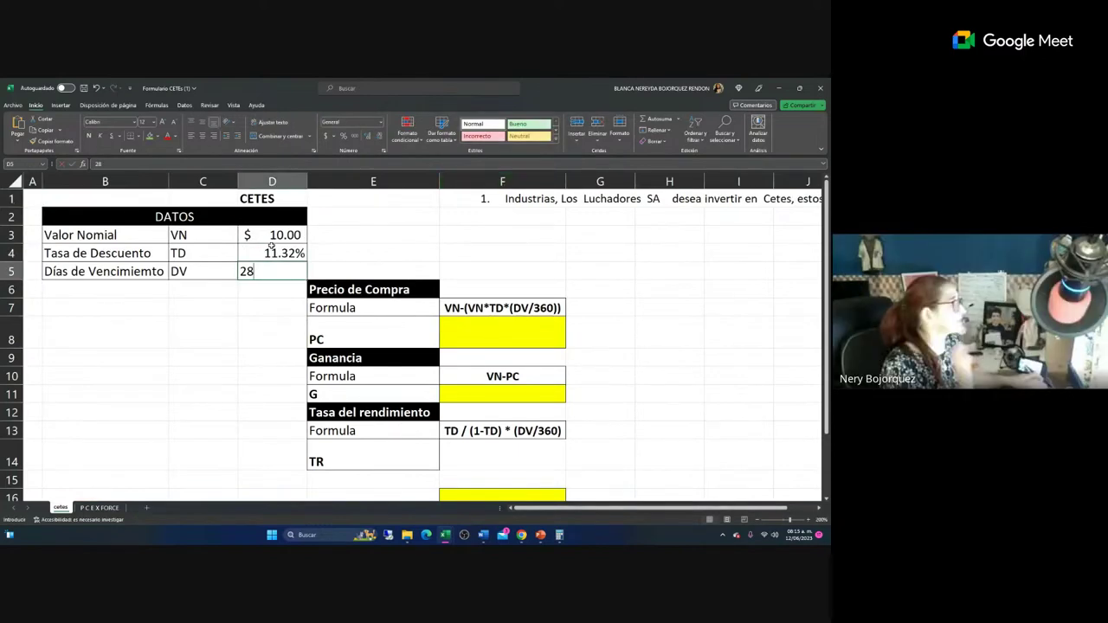
{"action": "key", "text": "Return"}
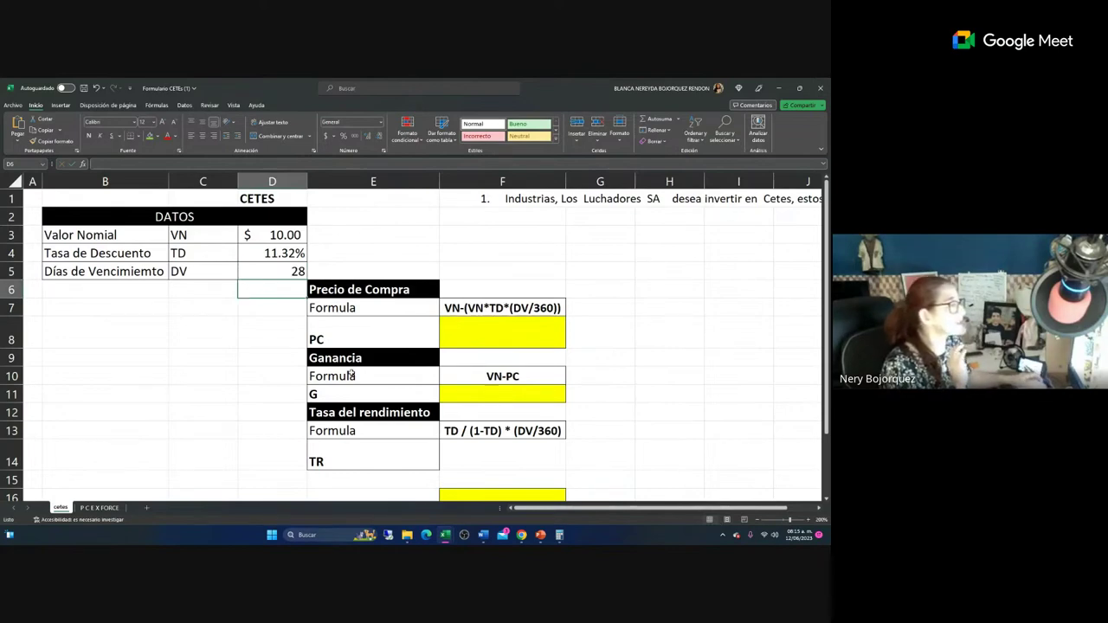
{"action": "left_click", "coordinate": [459, 285]}
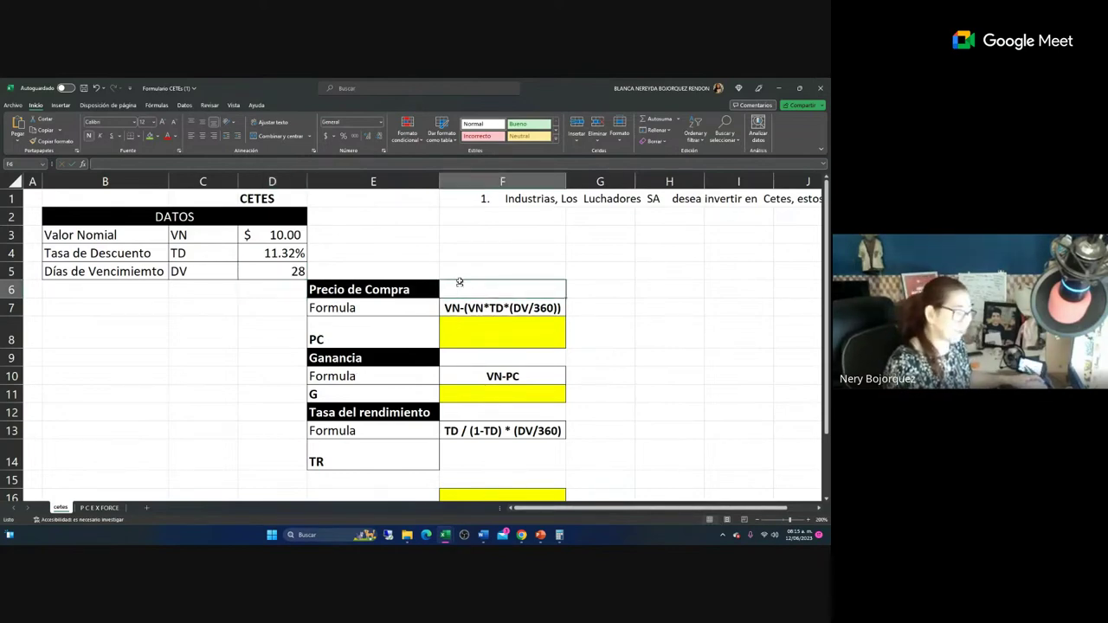
{"action": "type", "text": "10"}
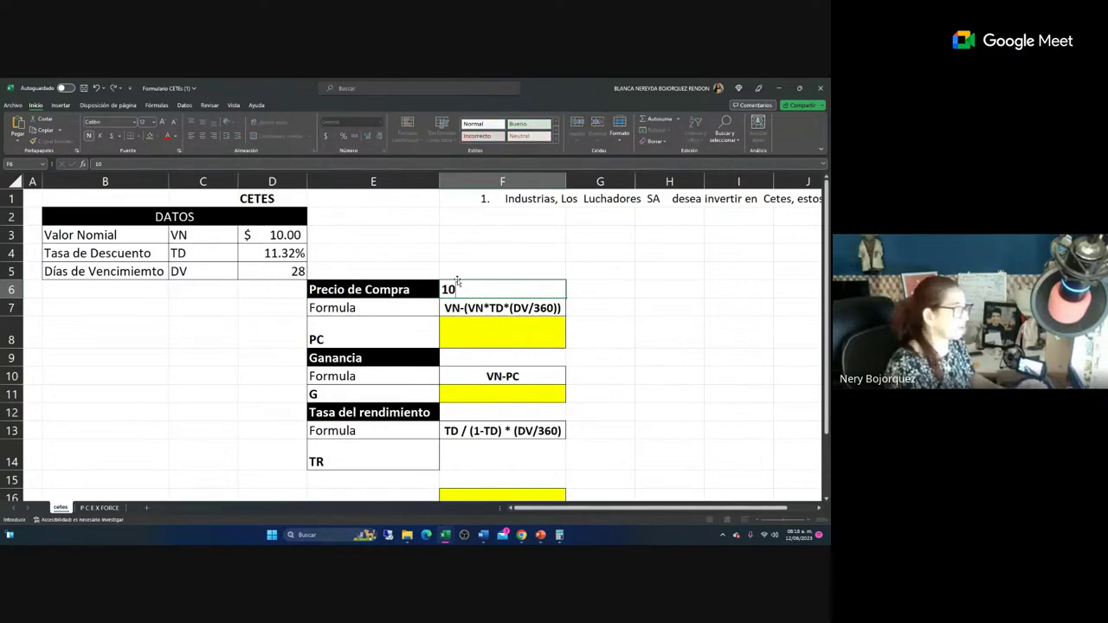
{"action": "type", "text": " +"}
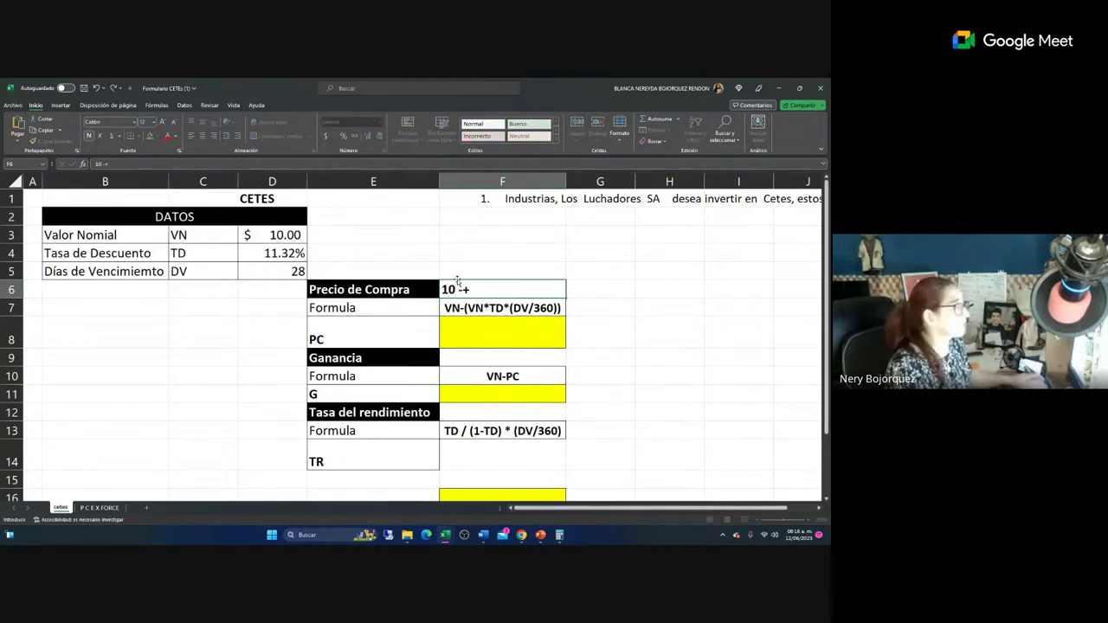
{"action": "key", "text": "BackSpace"}
{"action": "key", "text": "BackSpace"}
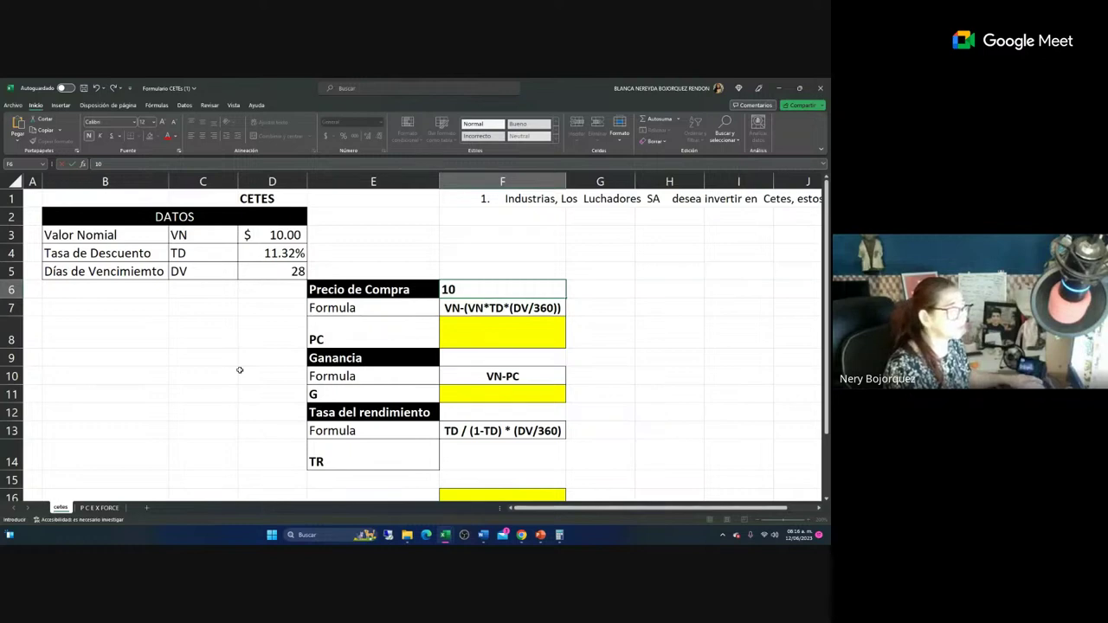
{"action": "key", "text": "Escape"}
Set the font size of the entire cetes sheet to 14.
{"action": "left_click", "coordinate": [670, 412]}
{"action": "scroll", "coordinate": [594, 415], "scroll_direction": "up", "scroll_amount": 2}
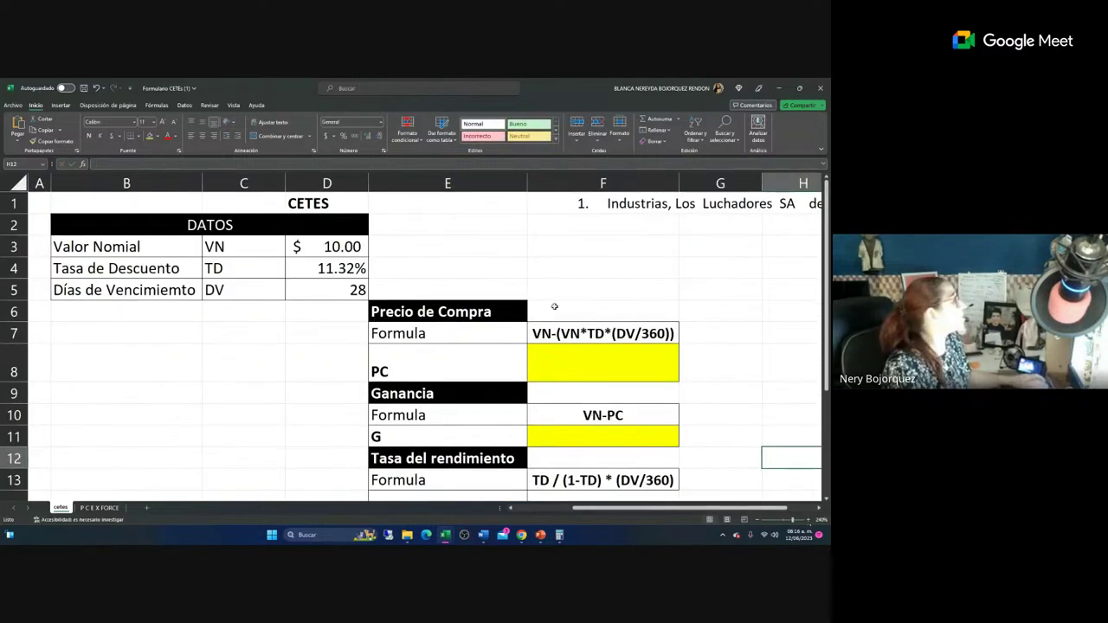
{"action": "left_click", "coordinate": [18, 183]}
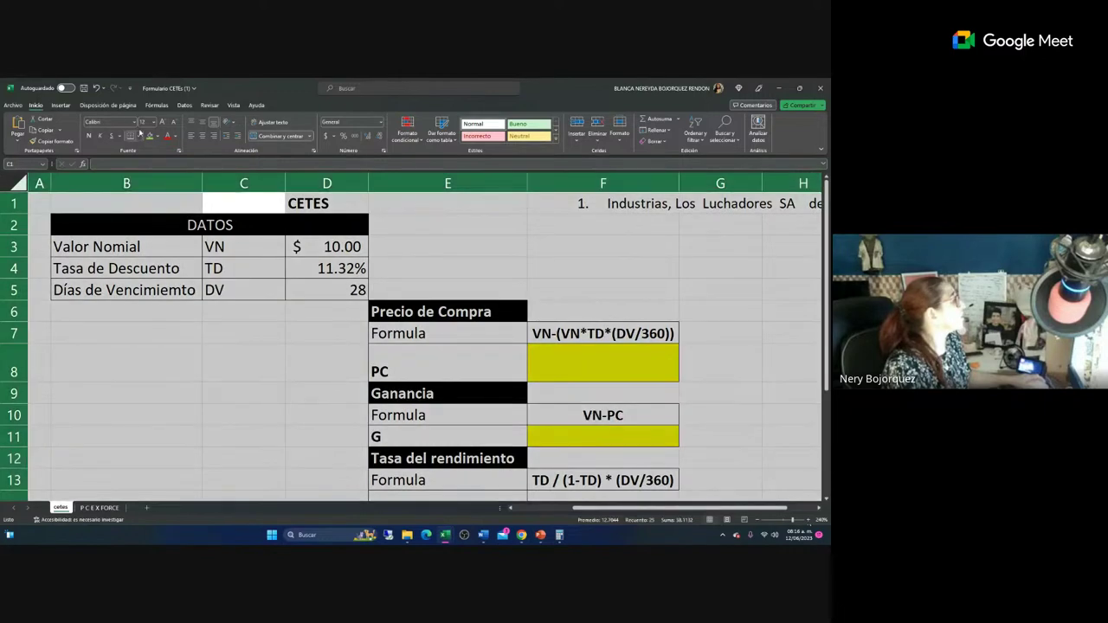
{"action": "left_click", "coordinate": [151, 122]}
{"action": "left_click", "coordinate": [147, 182]}
Write the substituted purchase price expression 10-(10*.1132*(28/360)) in F6 and widen column F to fit it.
{"action": "left_click", "coordinate": [362, 331]}
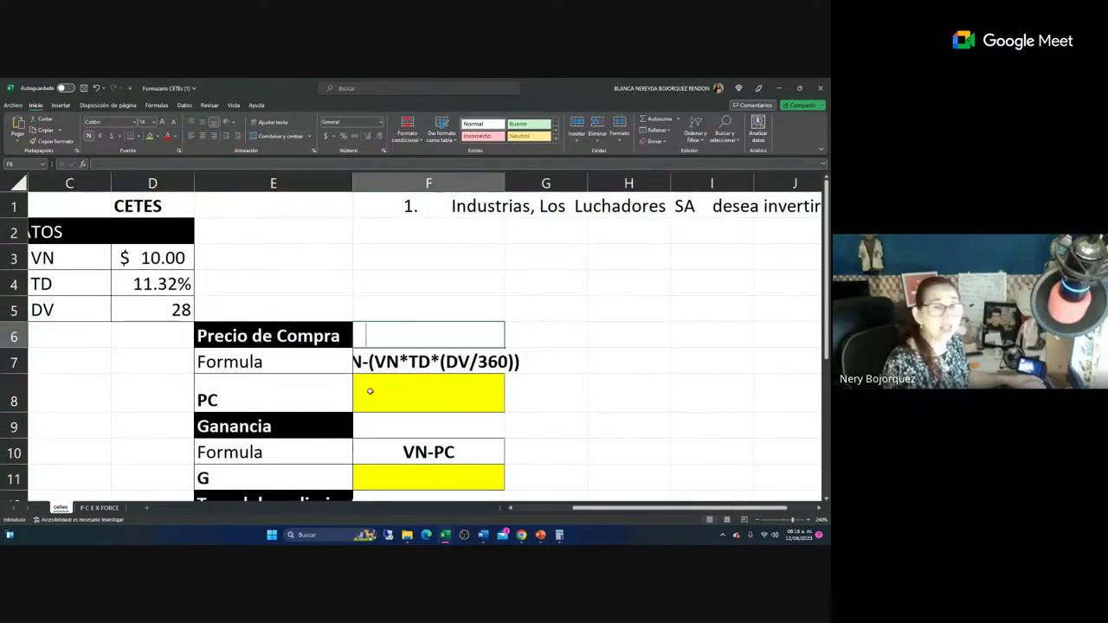
{"action": "type", "text": "10"}
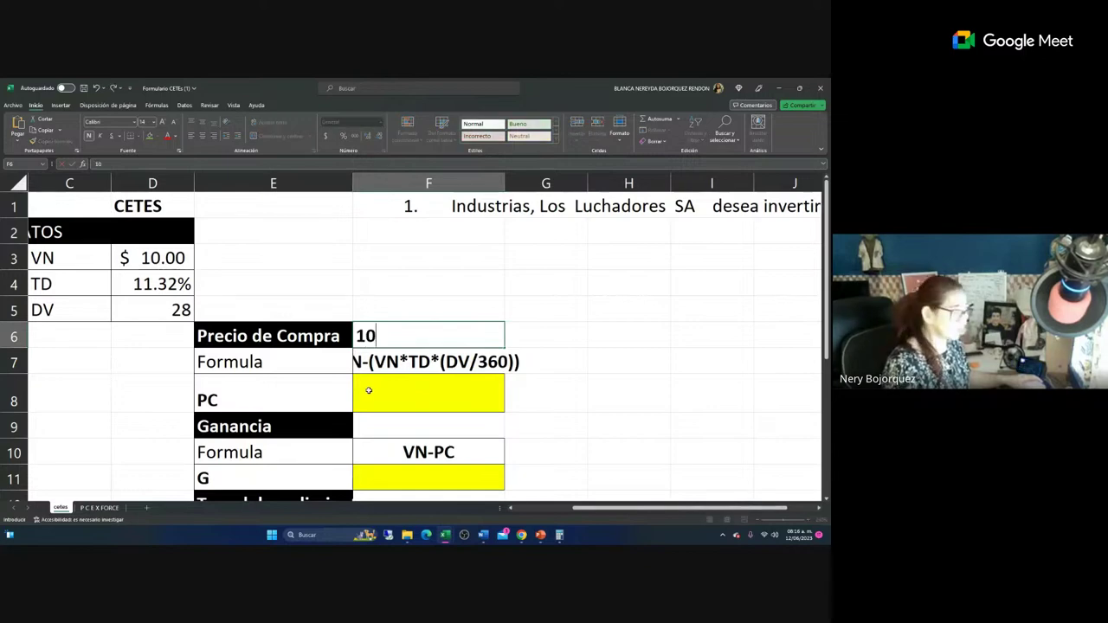
{"action": "type", "text": "-"}
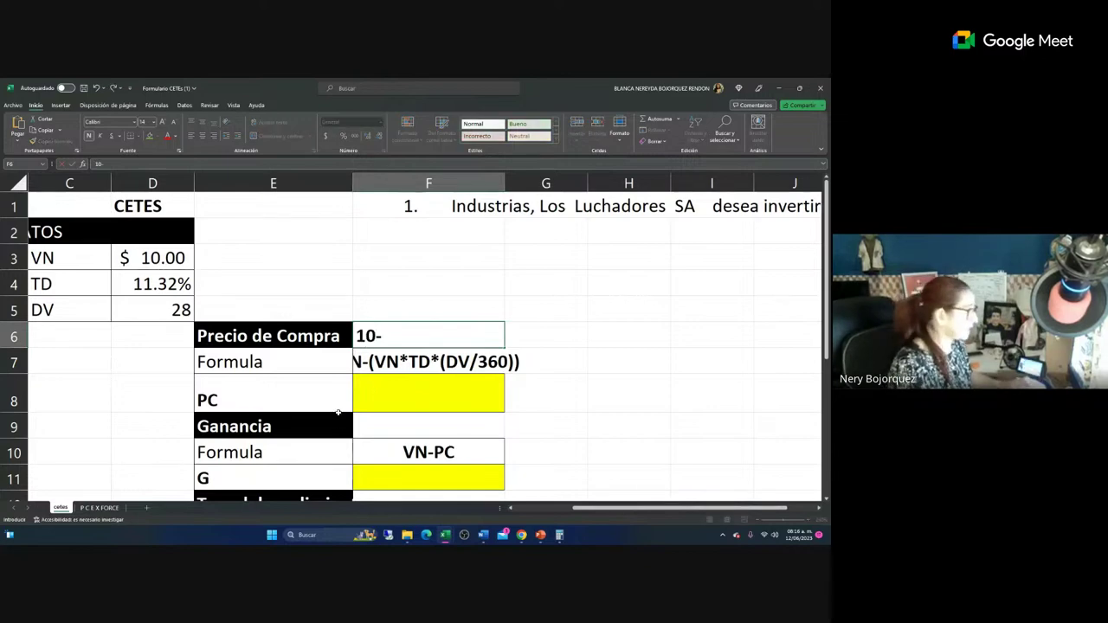
{"action": "type", "text": "("}
{"action": "type", "text": "10"}
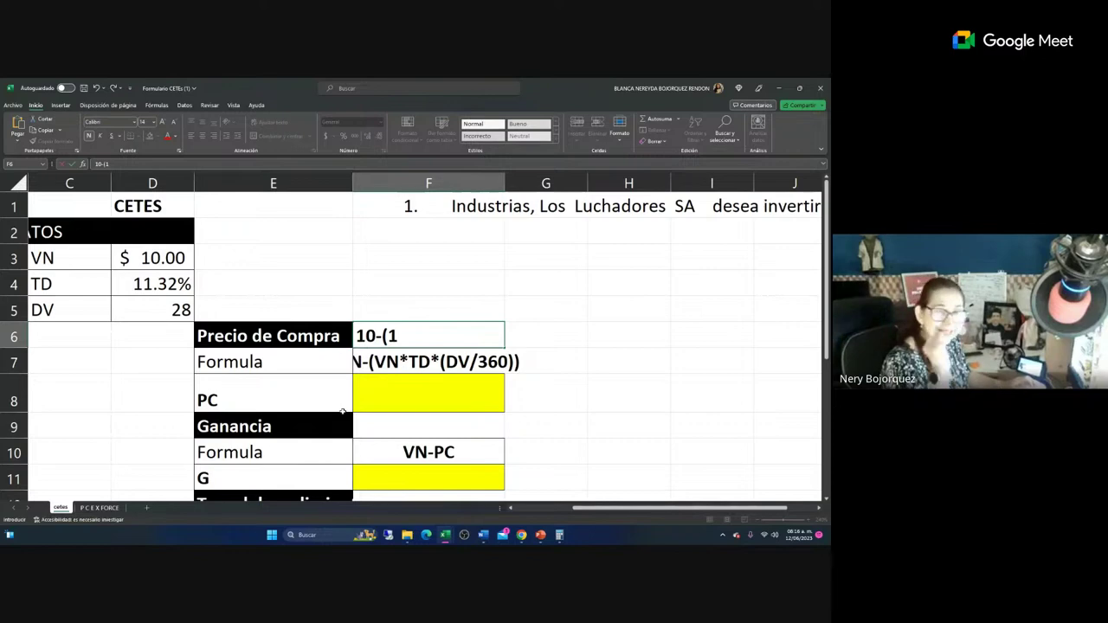
{"action": "type", "text": "*"}
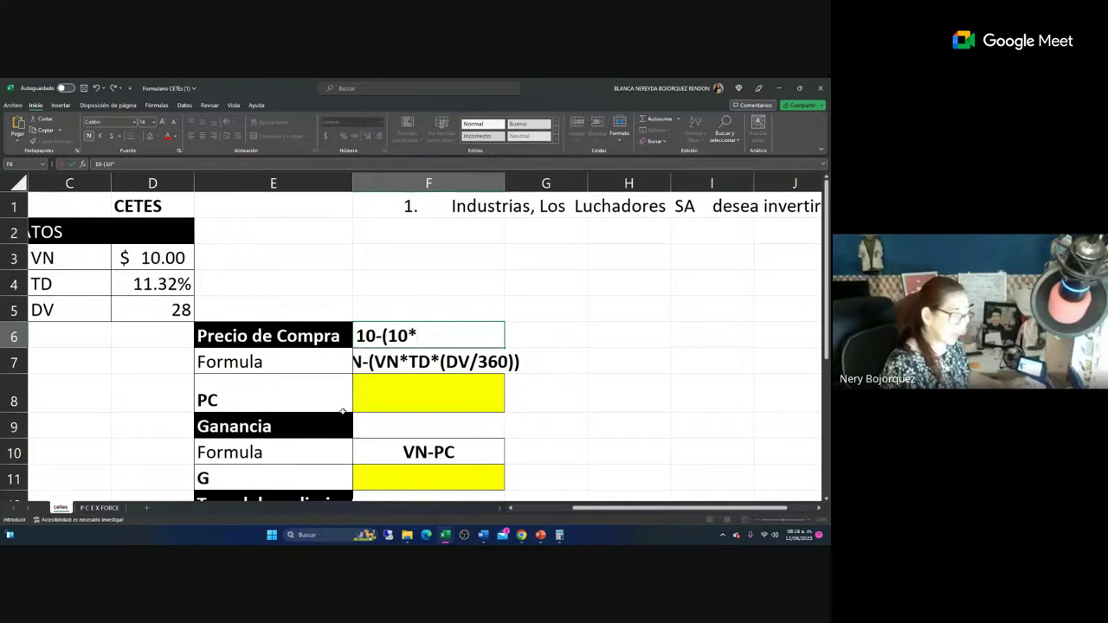
{"action": "type", "text": ".1132"}
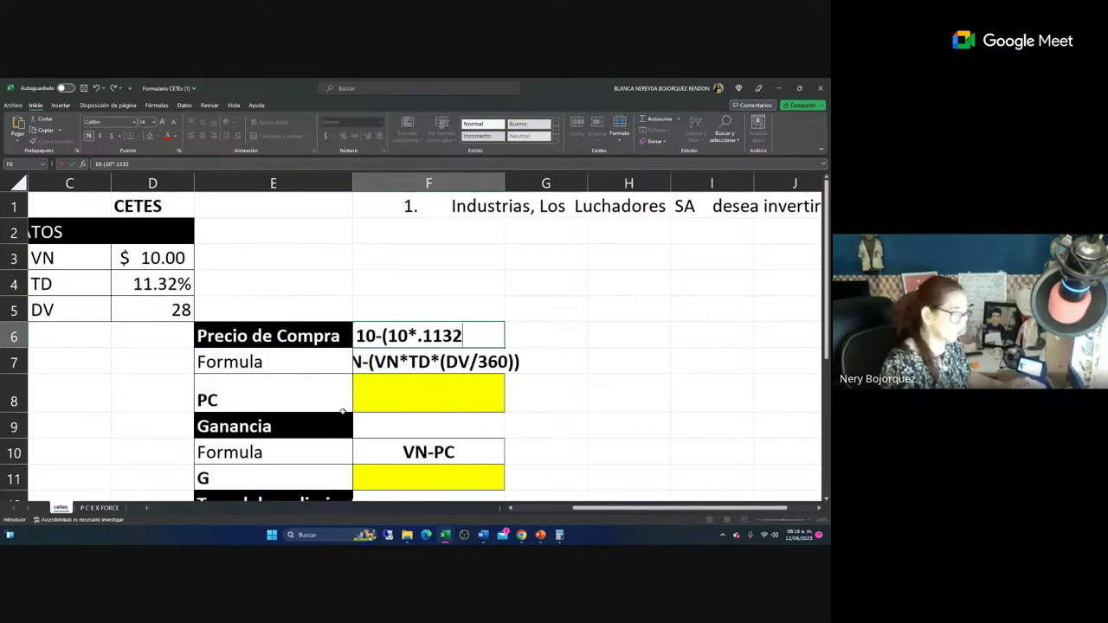
{"action": "type", "text": "*"}
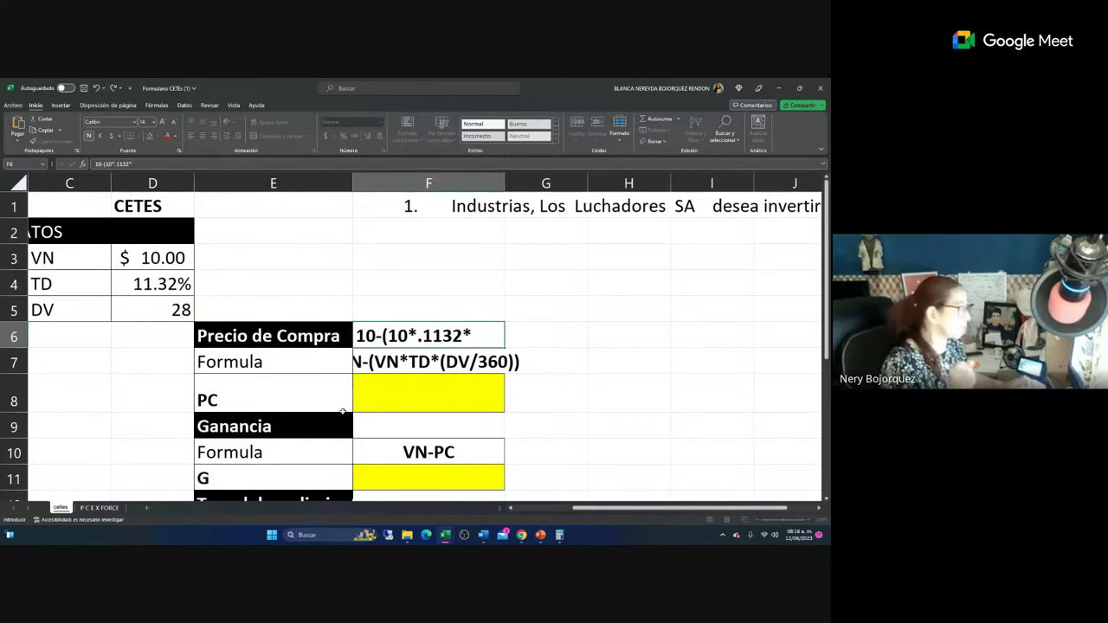
{"action": "type", "text": "(28"}
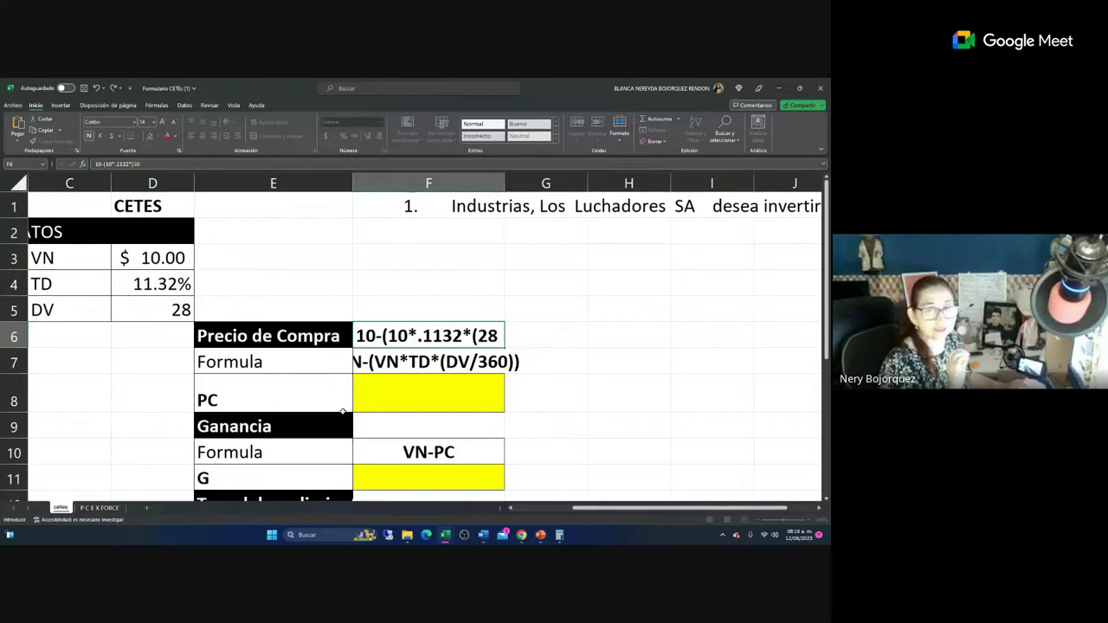
{"action": "type", "text": "/36"}
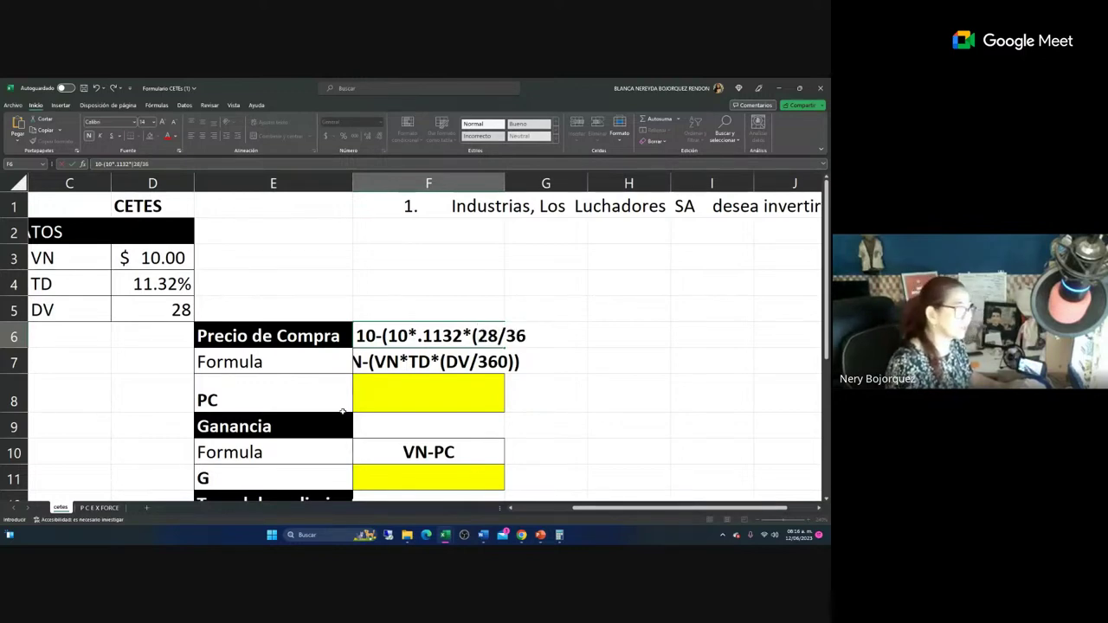
{"action": "type", "text": "0))"}
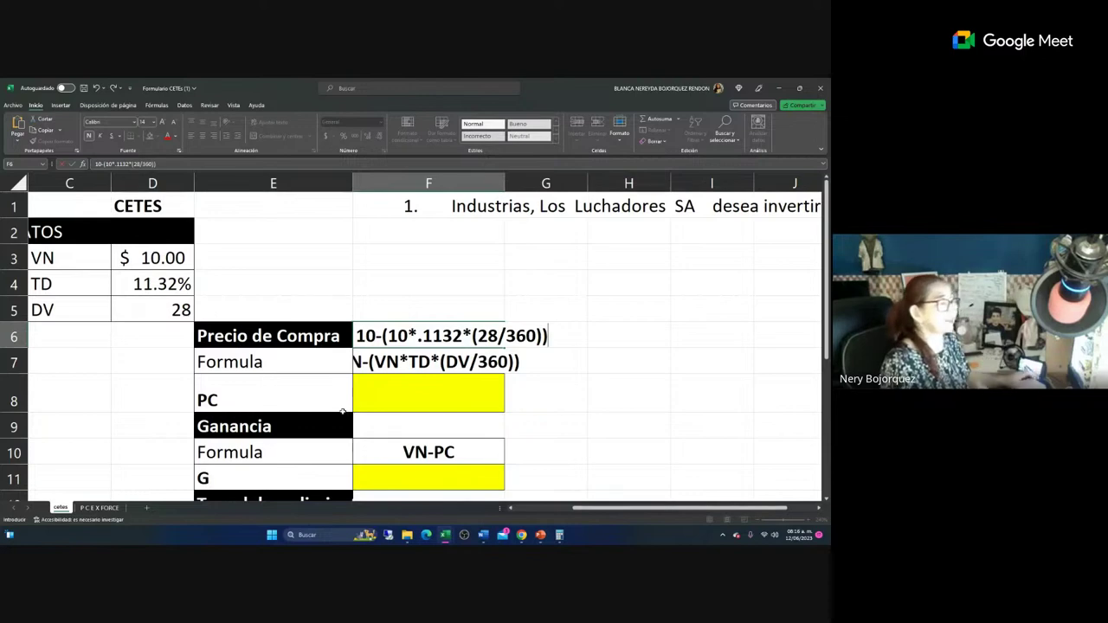
{"action": "key", "text": "Return"}
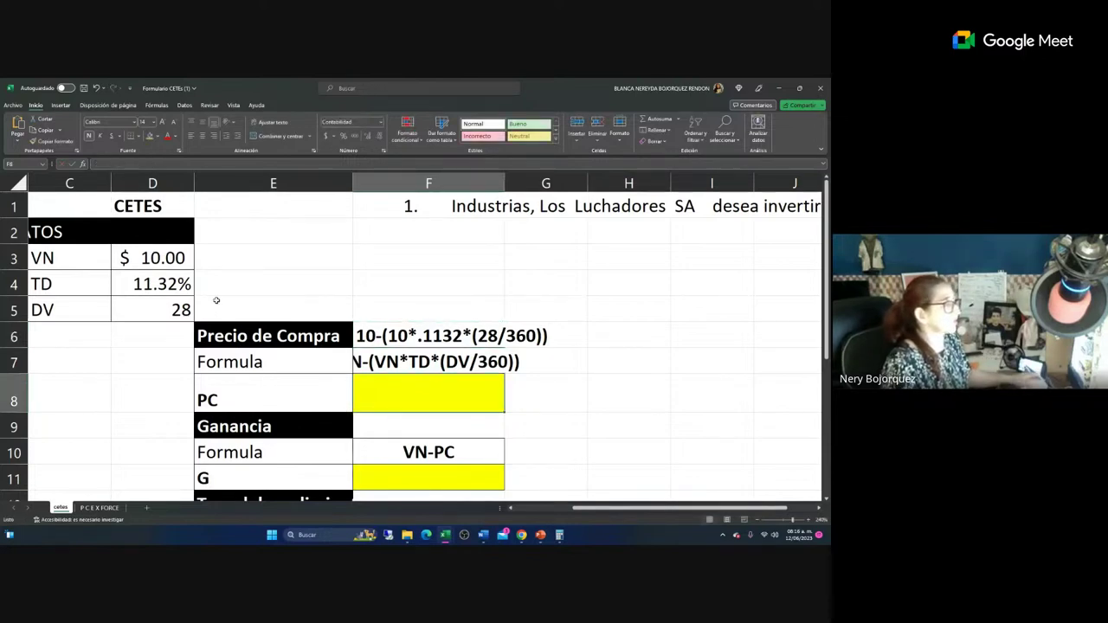
{"action": "left_click_drag", "start_coordinate": [504, 184], "coordinate": [604, 185]}
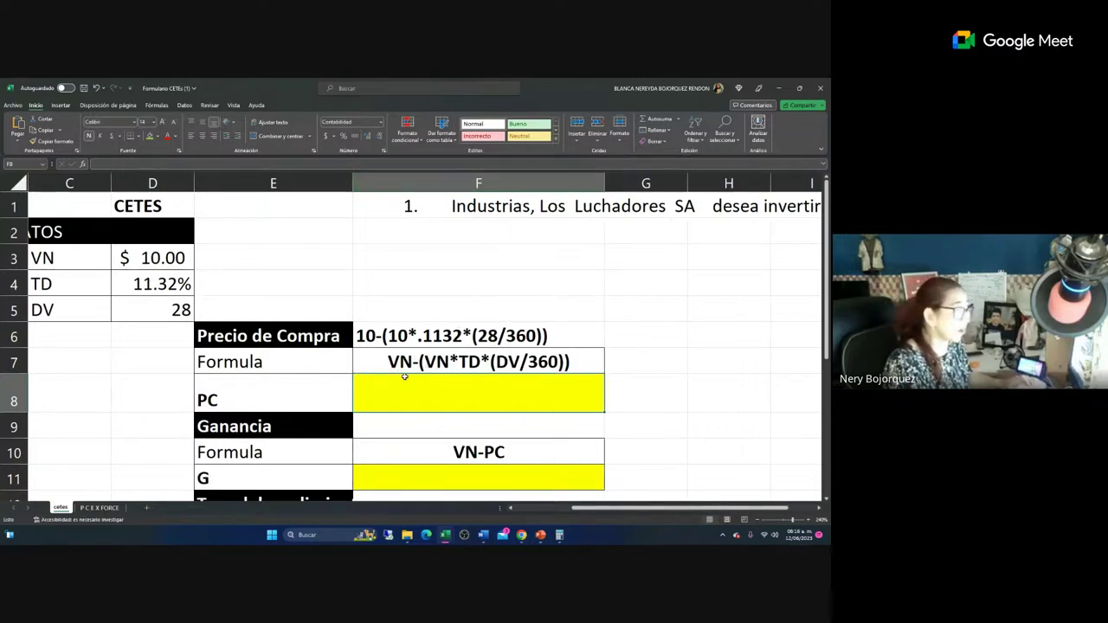
Calculate the purchase price (PC) in F8 with the formula =D3-(D3*D4*(D5/360)).
{"action": "type", "text": "="}
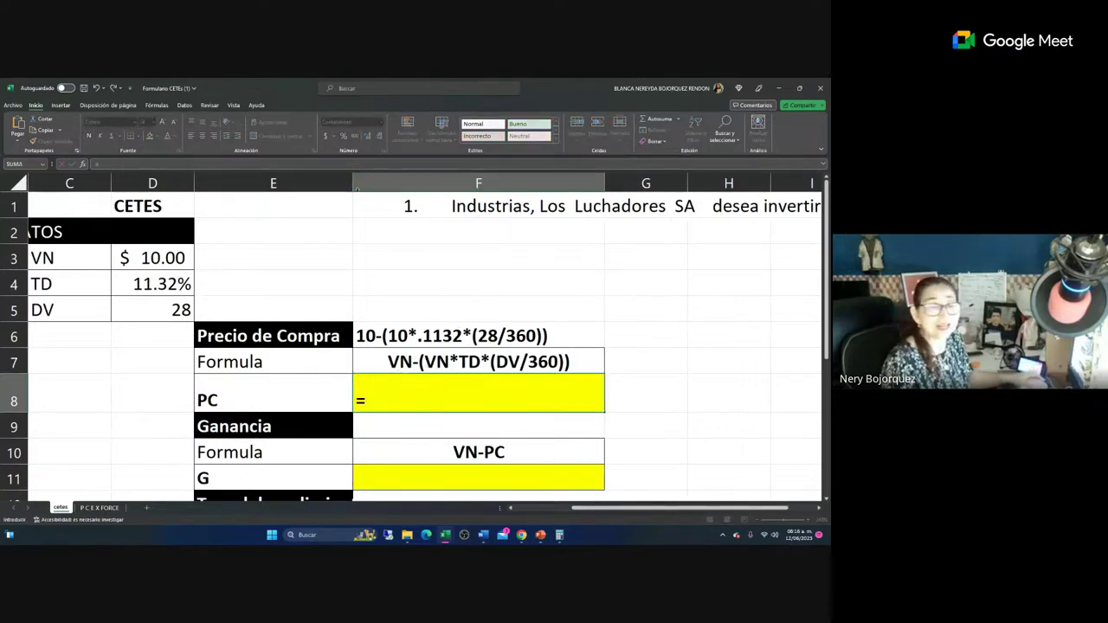
{"action": "left_click", "coordinate": [136, 258]}
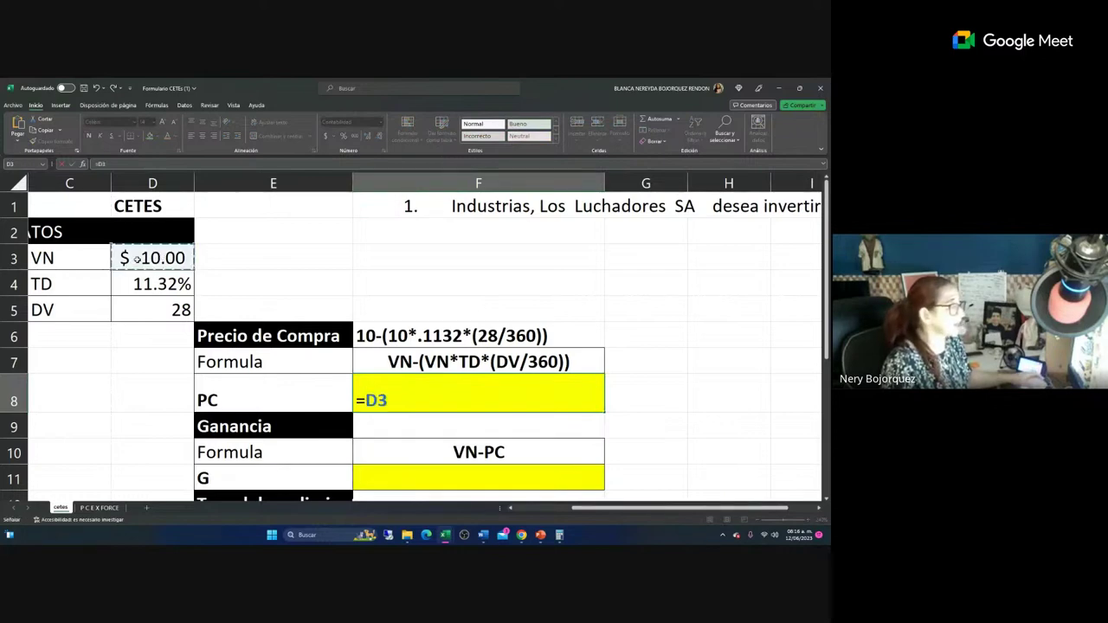
{"action": "type", "text": "-"}
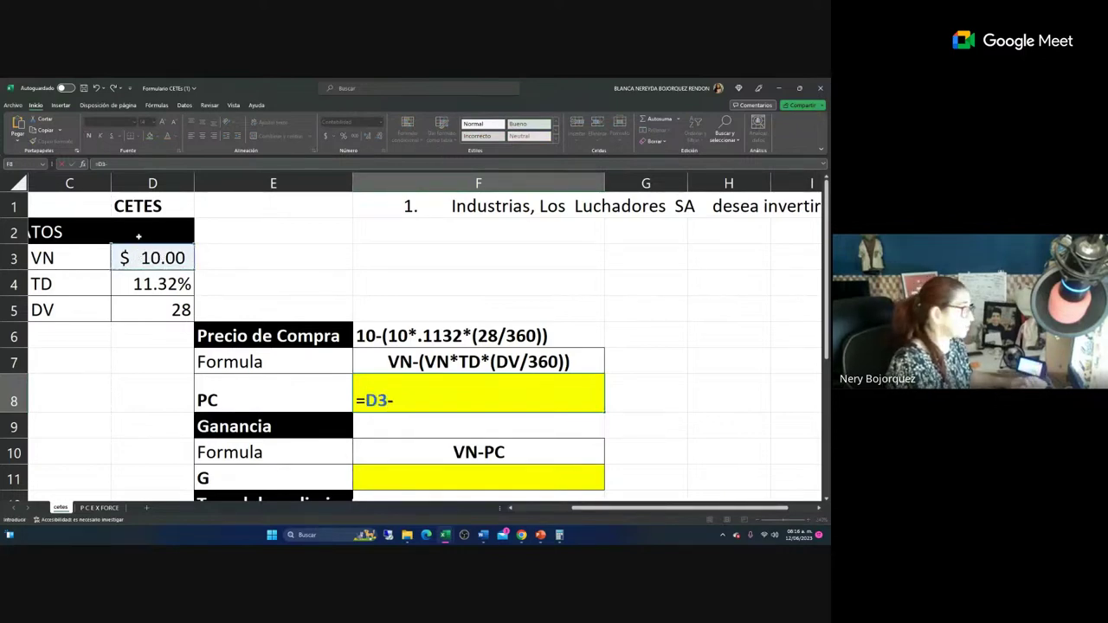
{"action": "type", "text": "/"}
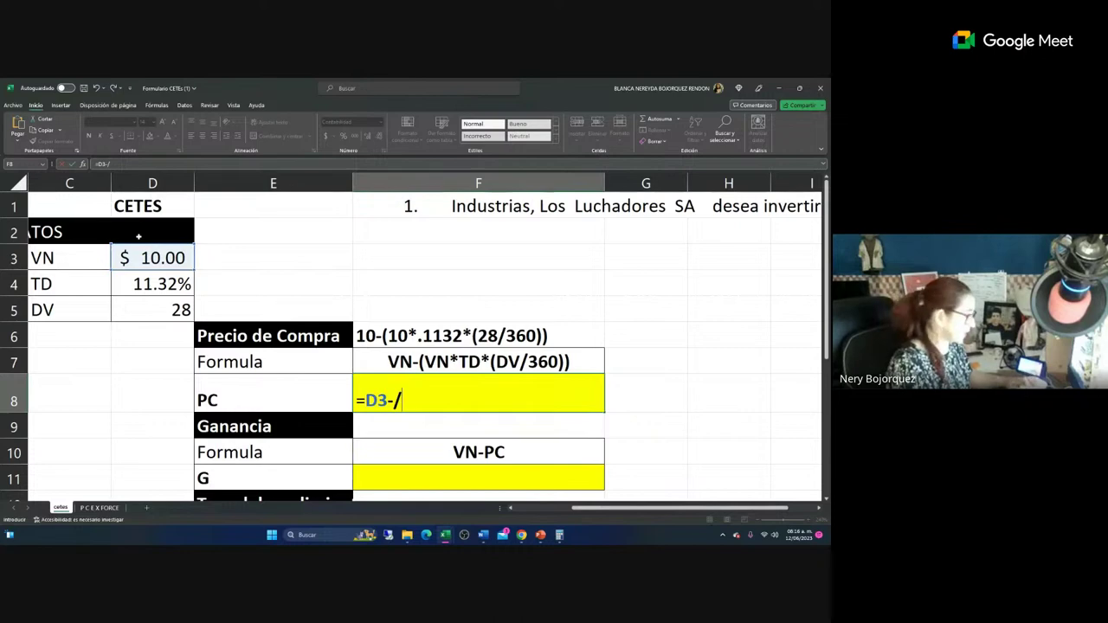
{"action": "key", "text": "BackSpace"}
{"action": "type", "text": "("}
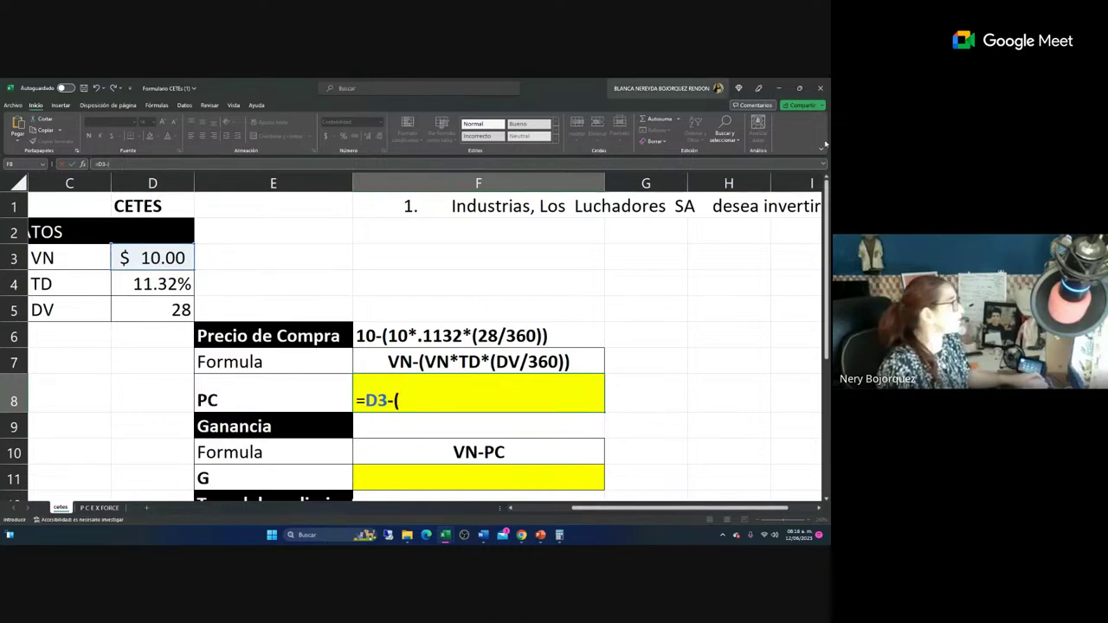
{"action": "left_click", "coordinate": [138, 251]}
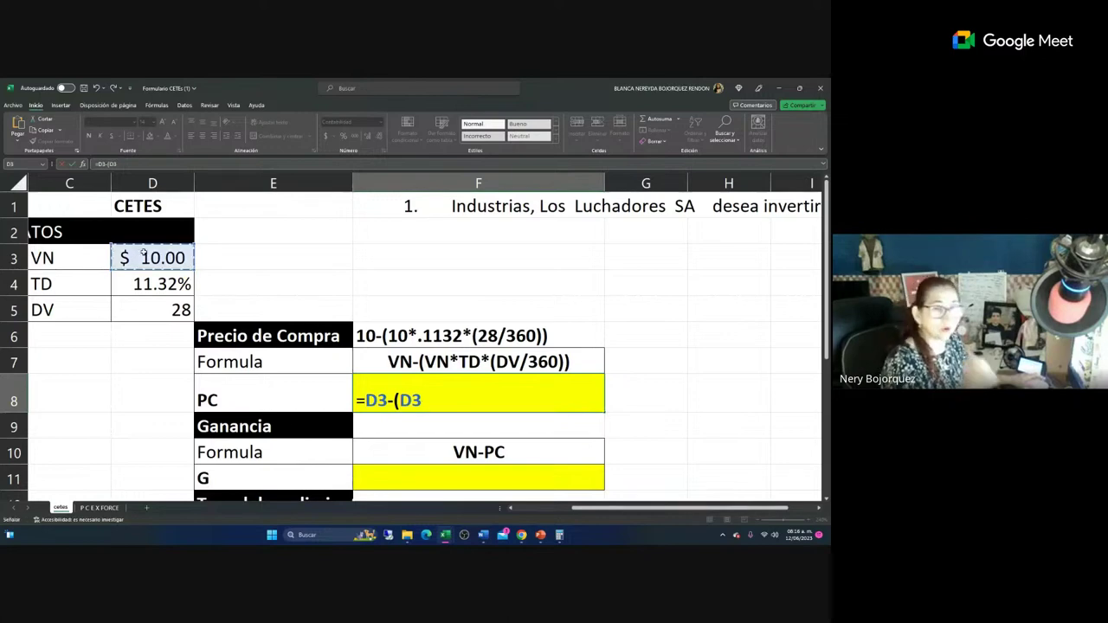
{"action": "type", "text": "*"}
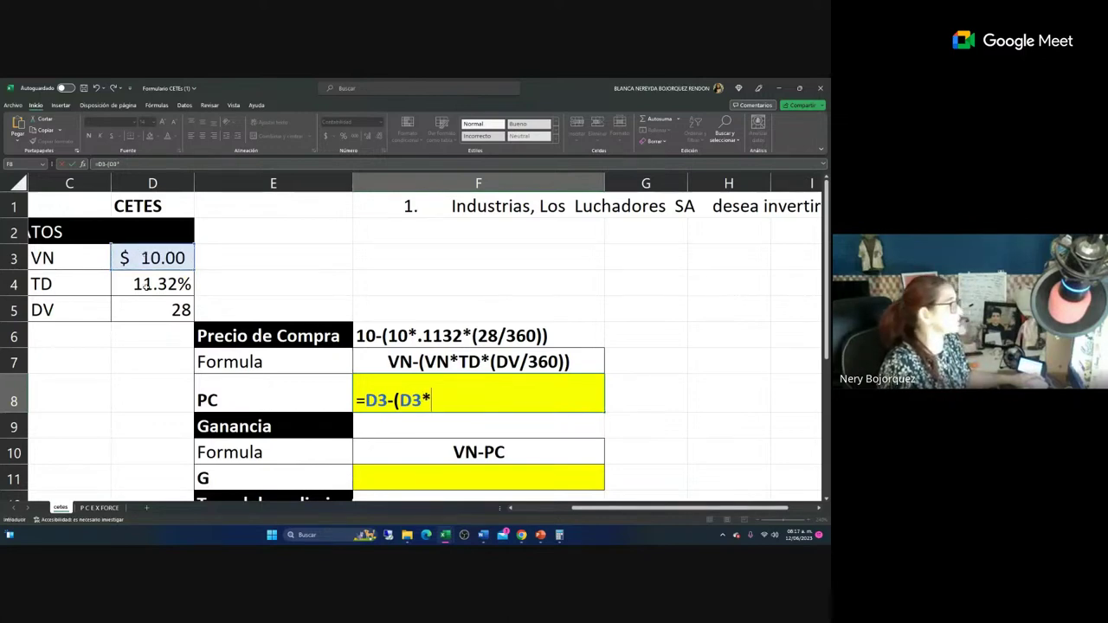
{"action": "left_click", "coordinate": [146, 284]}
{"action": "type", "text": "*"}
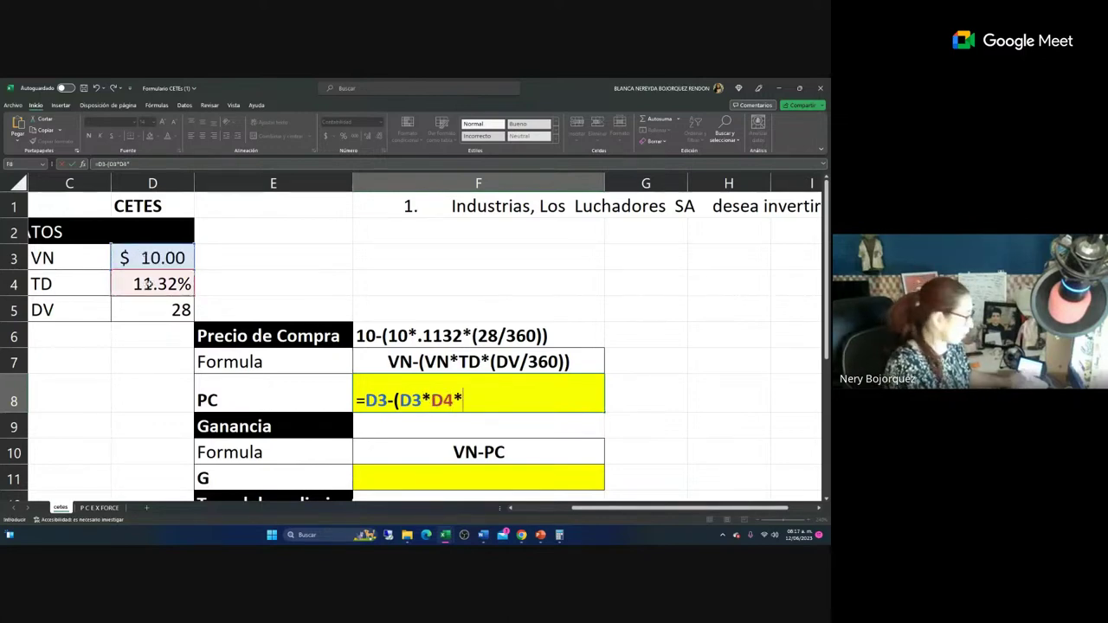
{"action": "type", "text": "("}
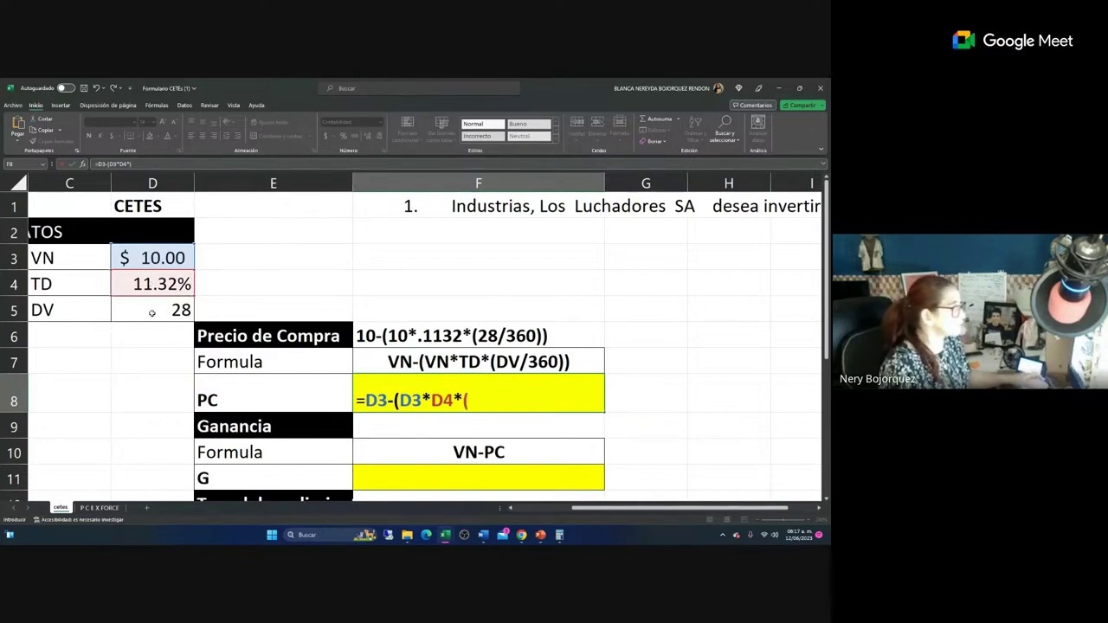
{"action": "left_click", "coordinate": [149, 311]}
{"action": "type", "text": "/"}
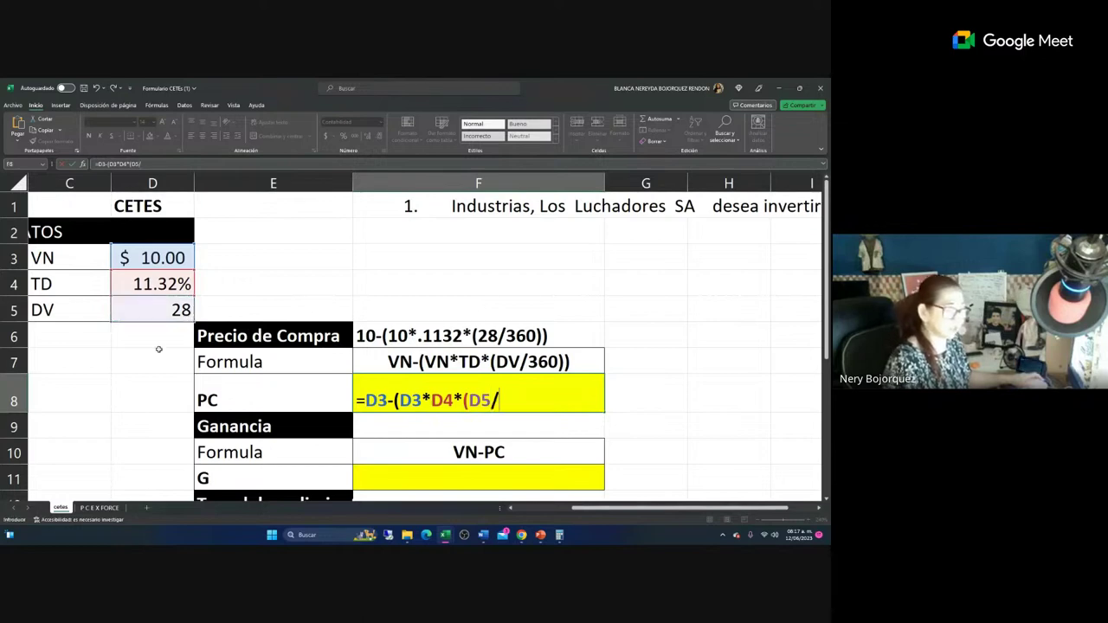
{"action": "type", "text": "360"}
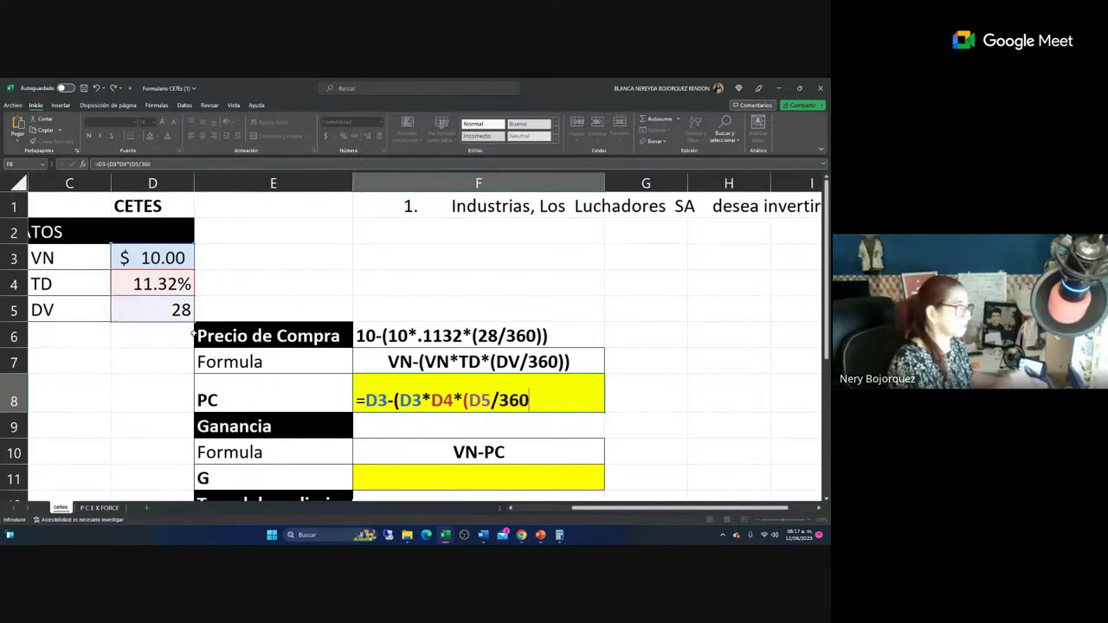
{"action": "type", "text": "))"}
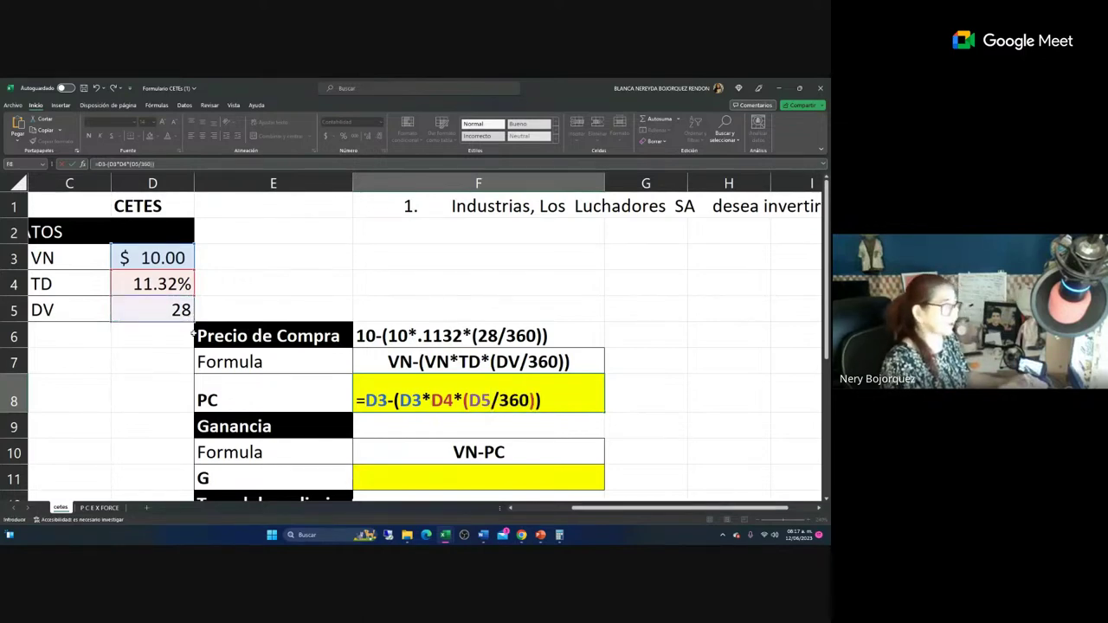
{"action": "key", "text": "Return"}
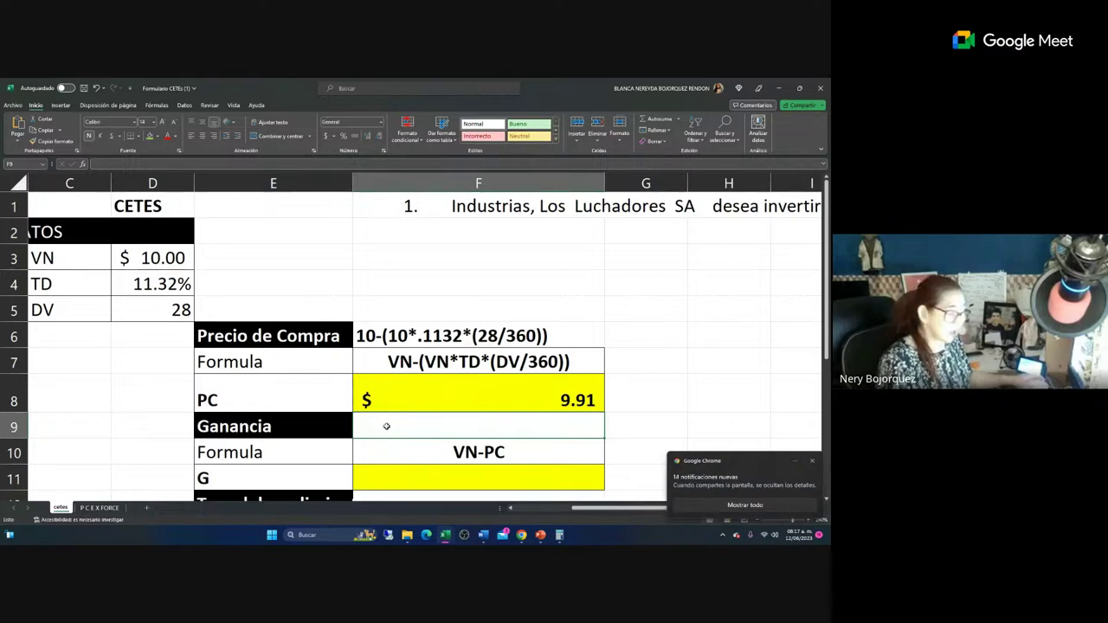
Write the substituted gain expression 10 -9.91 in F9 beside Ganancia and select the gain result cell F11.
{"action": "type", "text": "10"}
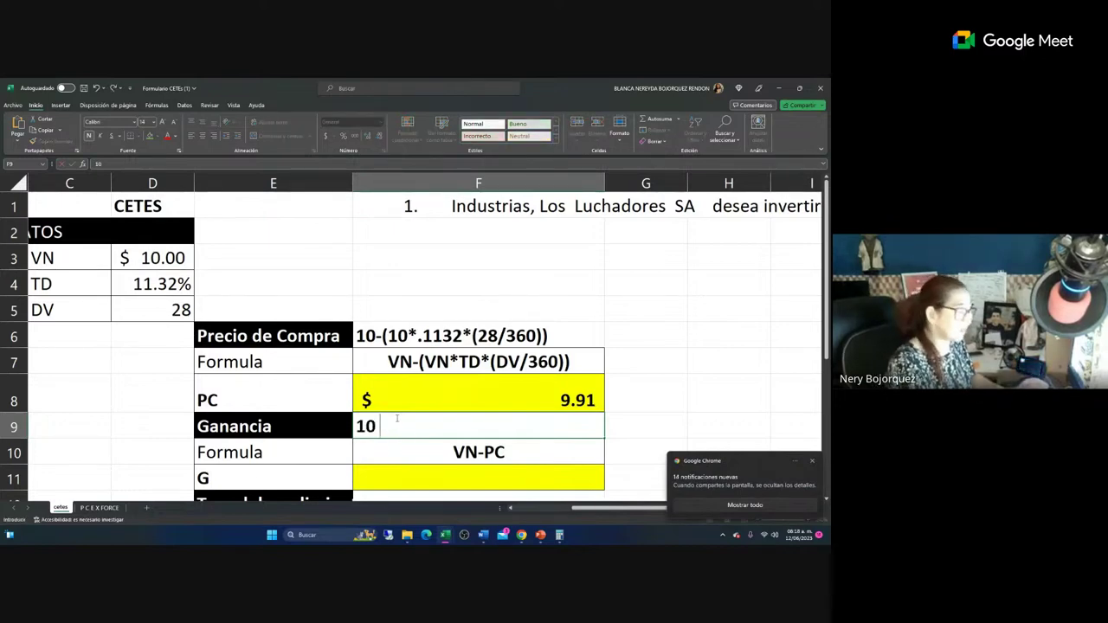
{"action": "type", "text": " -9.91"}
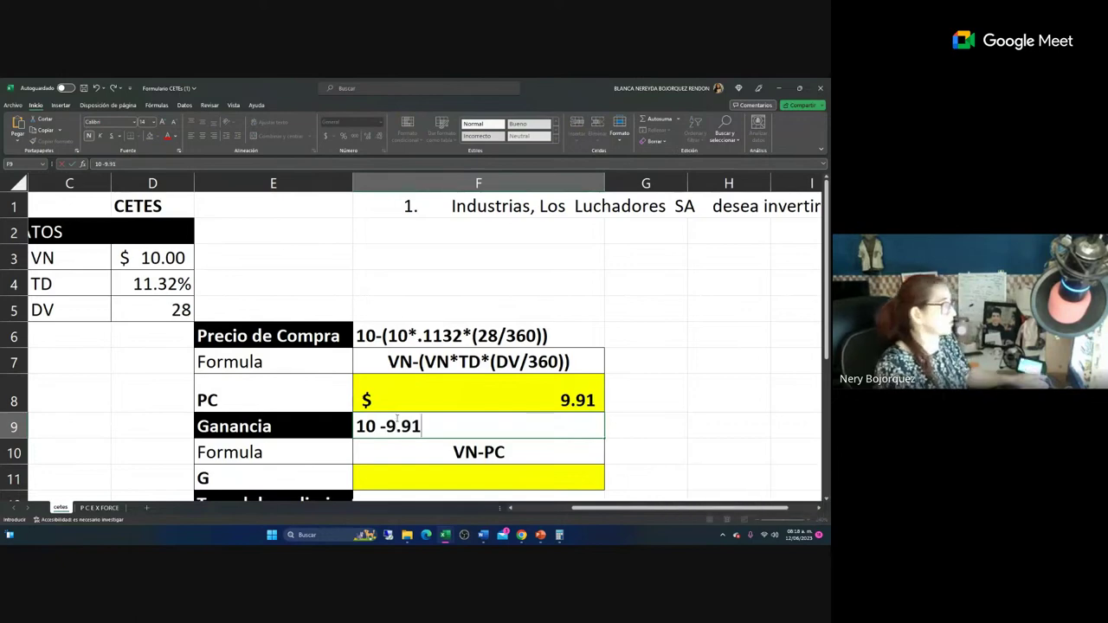
{"action": "scroll", "coordinate": [411, 439], "scroll_direction": "down", "scroll_amount": 2}
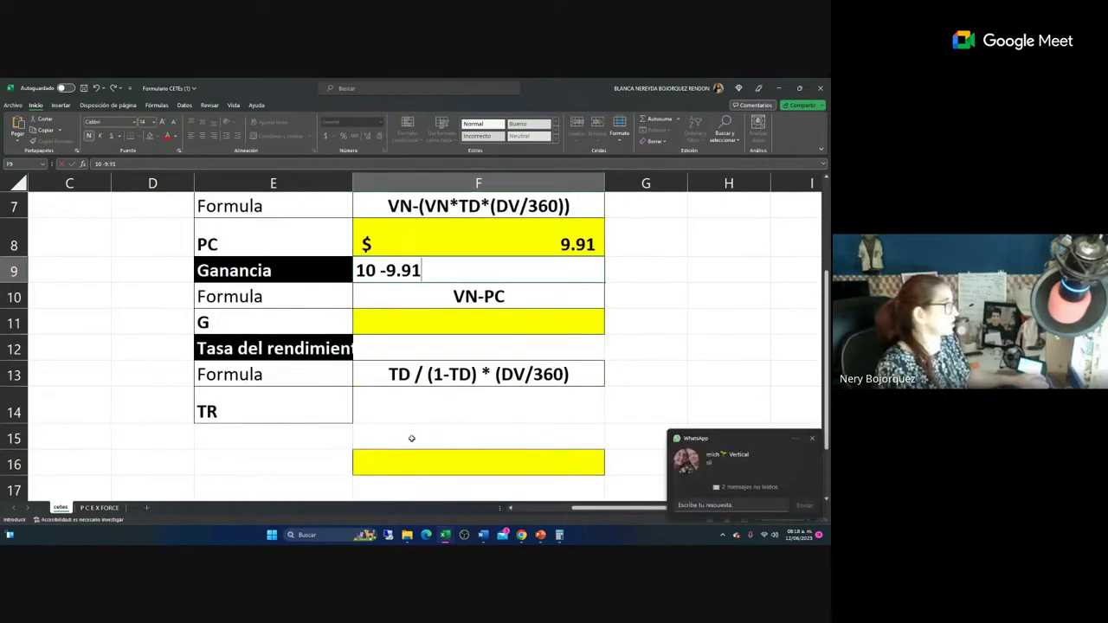
{"action": "left_click", "coordinate": [388, 328]}
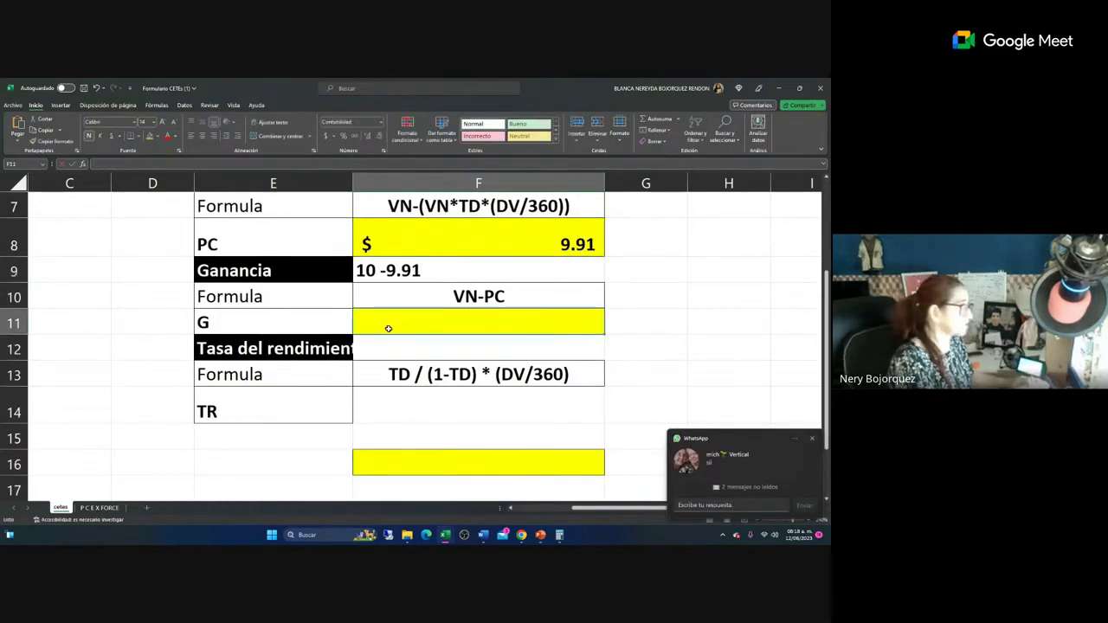
Calculate the gain (G) in F11 with the formula =D3-F8.
{"action": "type", "text": "="}
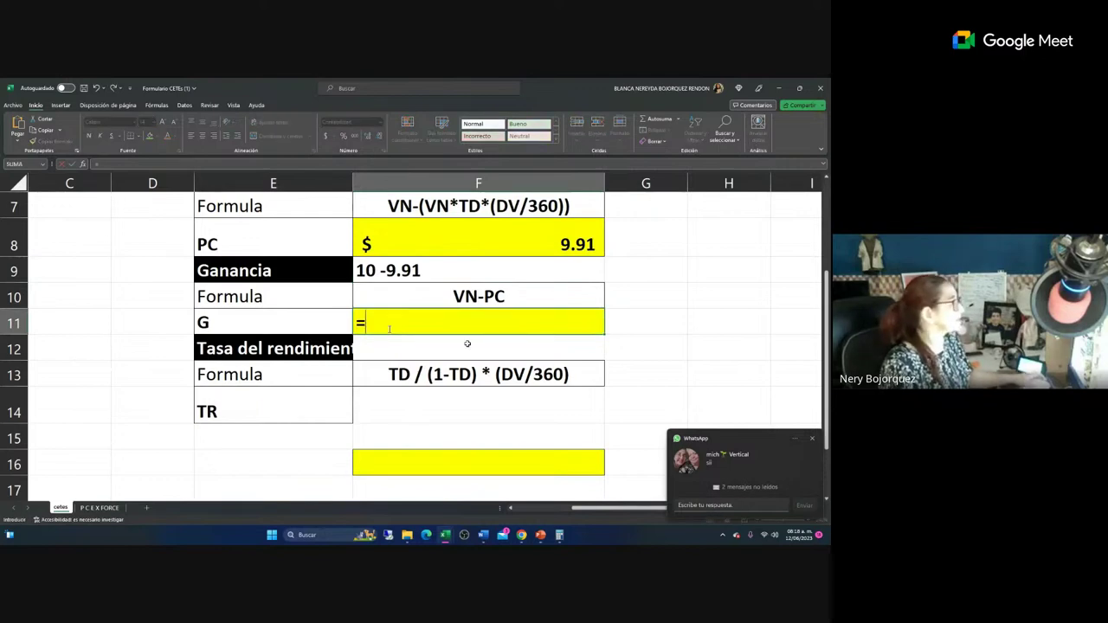
{"action": "scroll", "coordinate": [389, 328], "scroll_direction": "up", "scroll_amount": 2}
{"action": "left_click", "coordinate": [146, 258]}
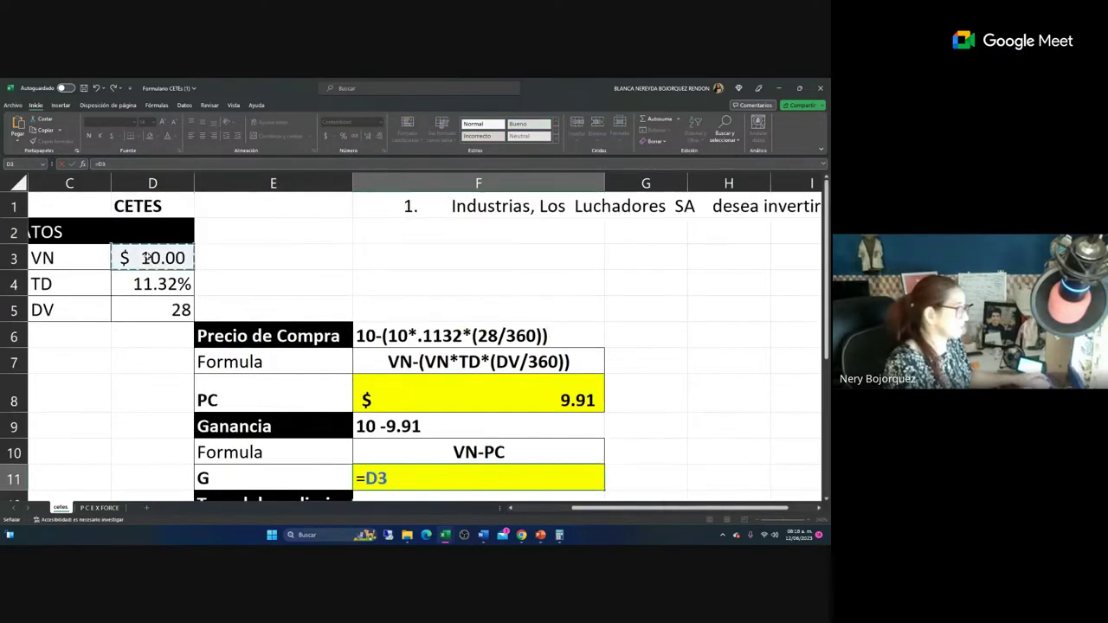
{"action": "type", "text": "-"}
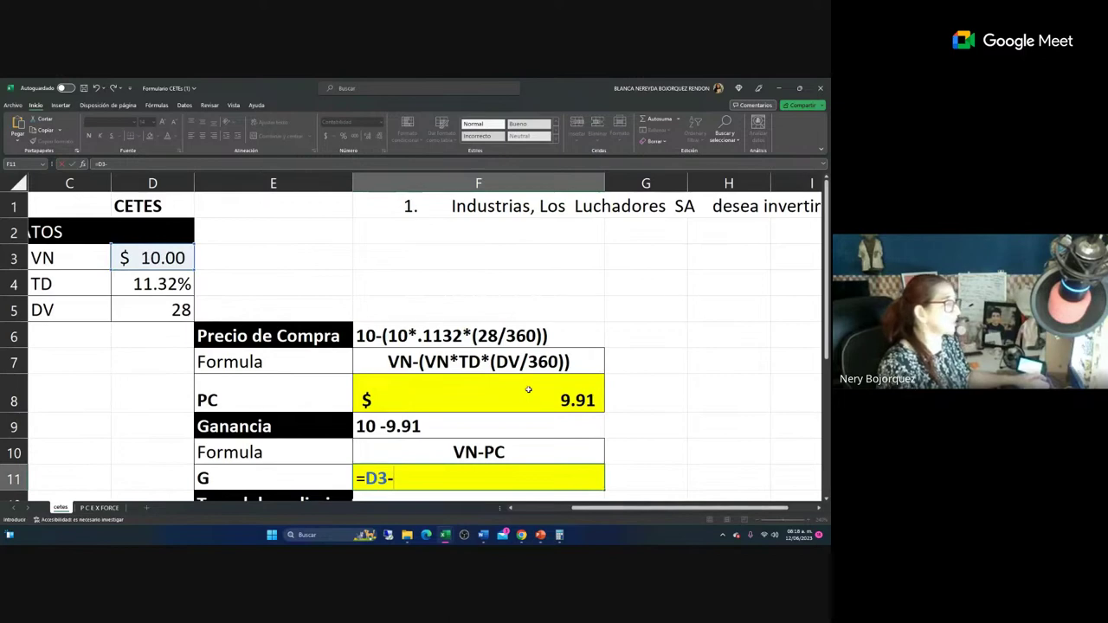
{"action": "left_click", "coordinate": [529, 390]}
{"action": "key", "text": "Return"}
Widen column E to fit the Tasa del rendimiento label and dismiss the WhatsApp notification.
{"action": "scroll", "coordinate": [431, 460], "scroll_direction": "down", "scroll_amount": 1}
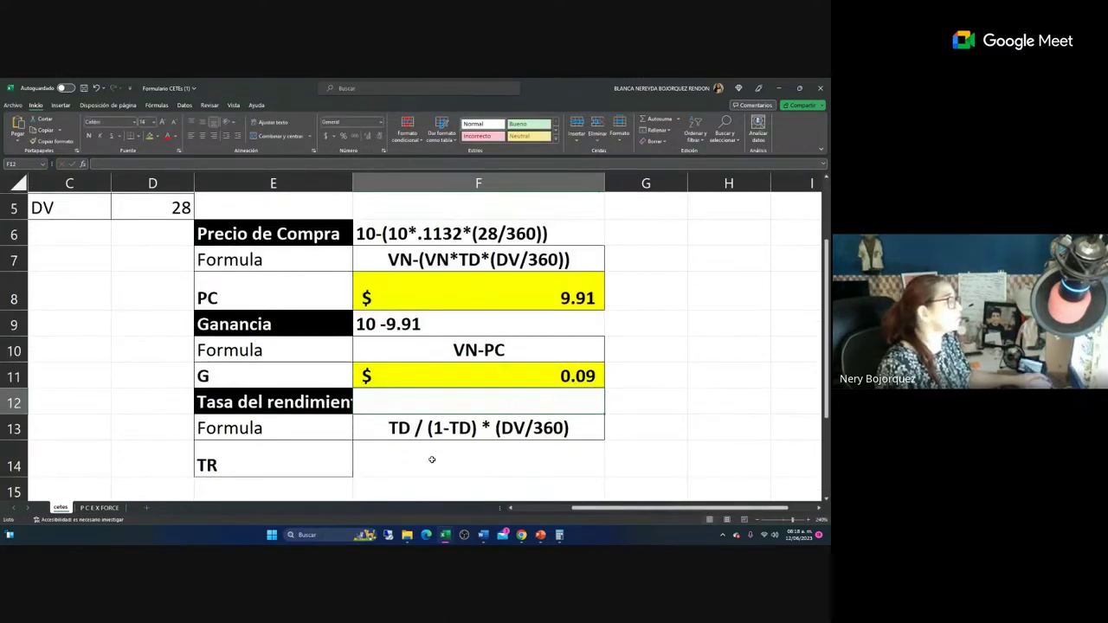
{"action": "left_click", "coordinate": [356, 176]}
{"action": "left_click_drag", "start_coordinate": [357, 175], "coordinate": [407, 185]}
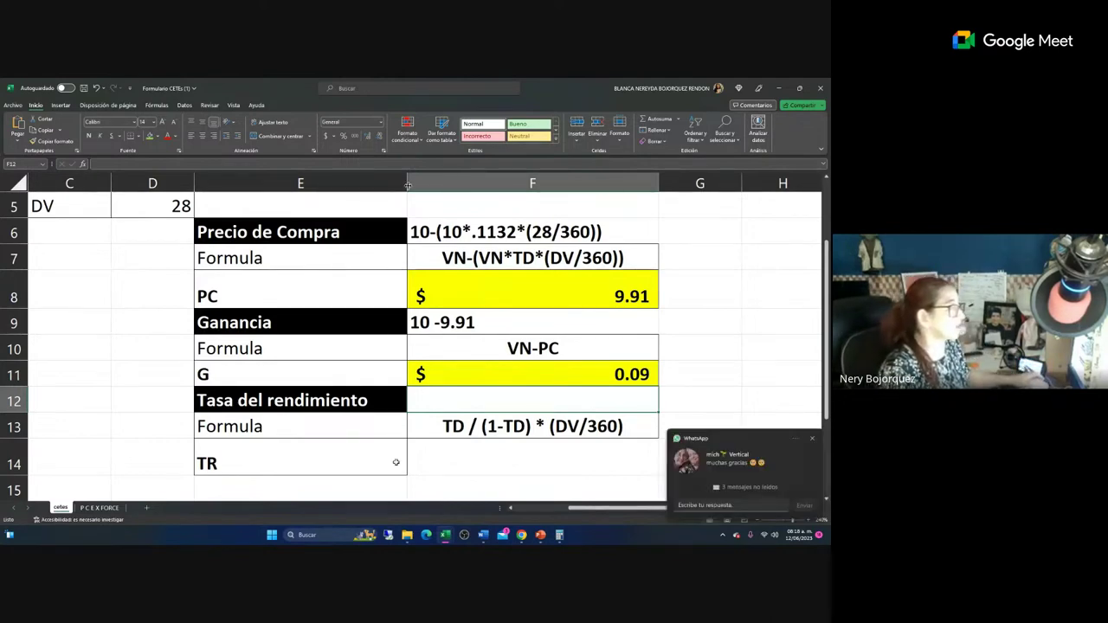
{"action": "left_click", "coordinate": [811, 439]}
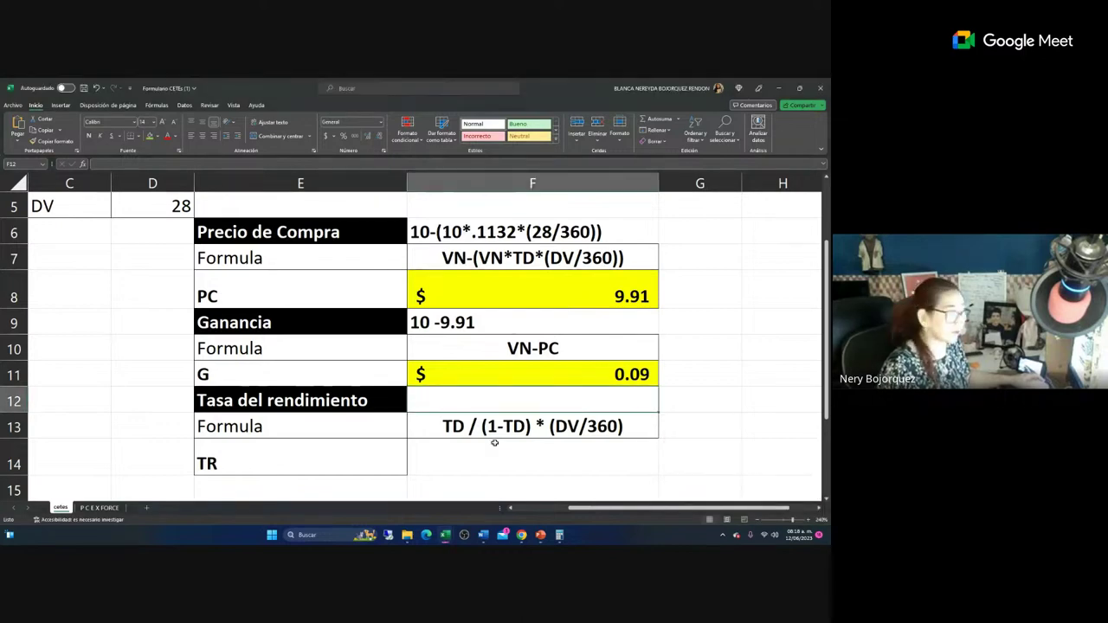
Correct the parentheses of the rate of return formula text in F13 so it reads TD / (1- (TD* (DV/360).
{"action": "left_click", "coordinate": [470, 425]}
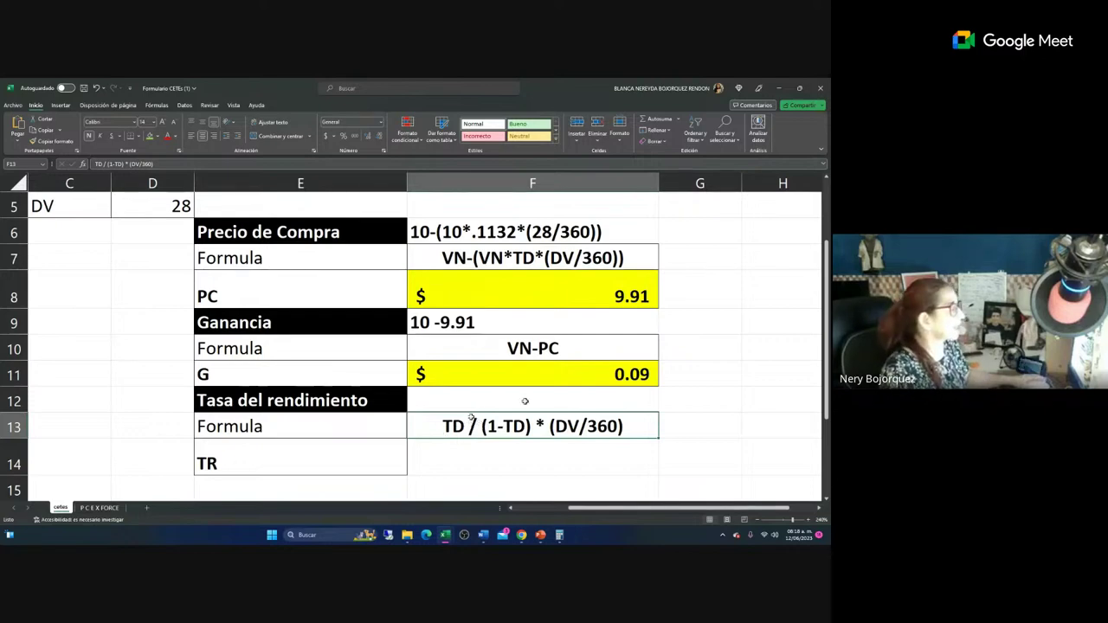
{"action": "double_click", "coordinate": [470, 424]}
{"action": "left_click", "coordinate": [114, 173]}
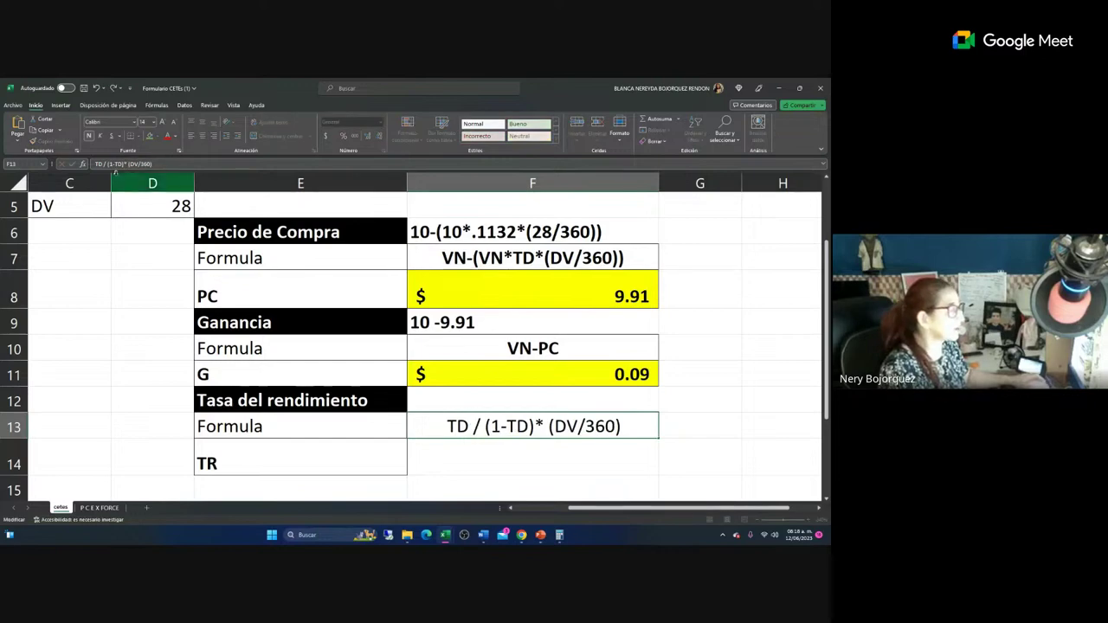
{"action": "left_click", "coordinate": [523, 426]}
{"action": "key", "text": "BackSpace"}
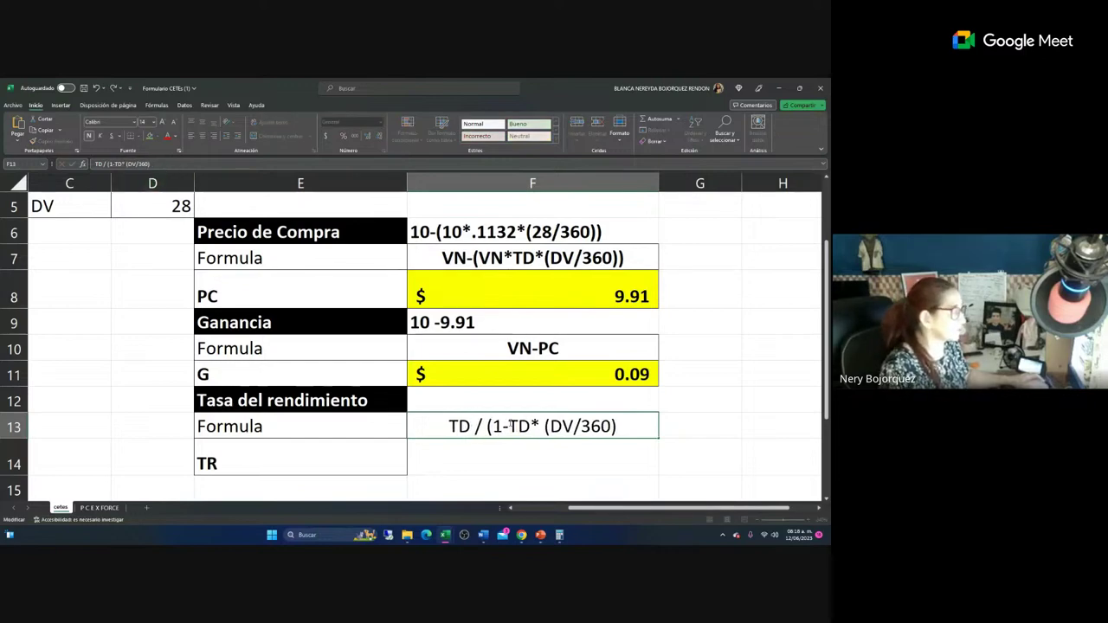
{"action": "left_click", "coordinate": [510, 425]}
{"action": "type", "text": "("}
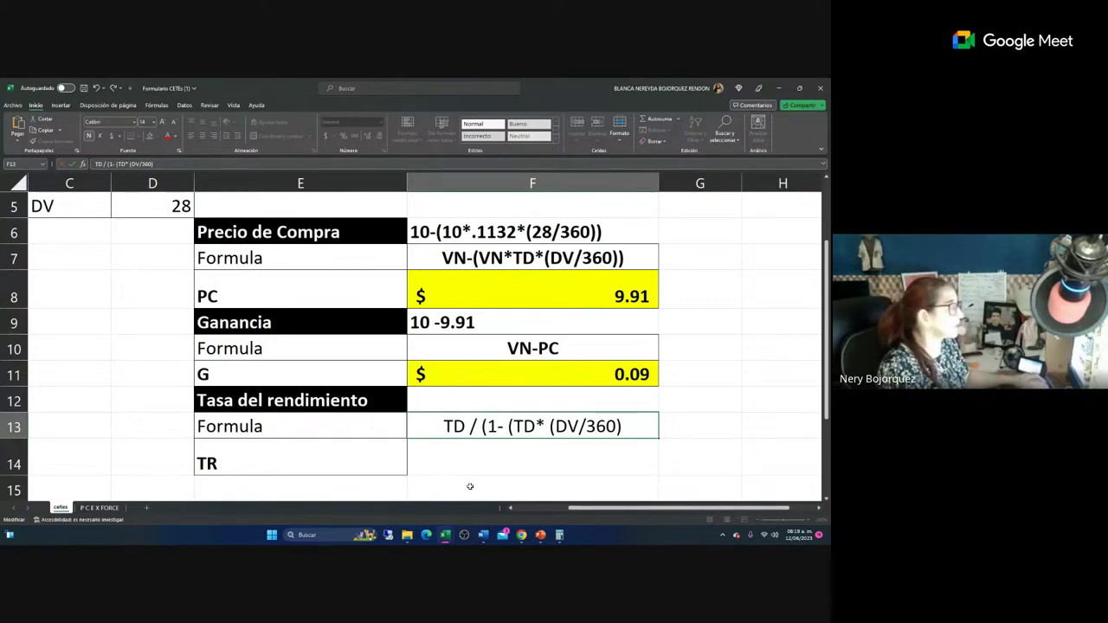
Write the substituted rate of return expression .1132/(1-(.1132*(28/360) in F12 beside Tasa del rendimiento.
{"action": "left_click", "coordinate": [437, 400]}
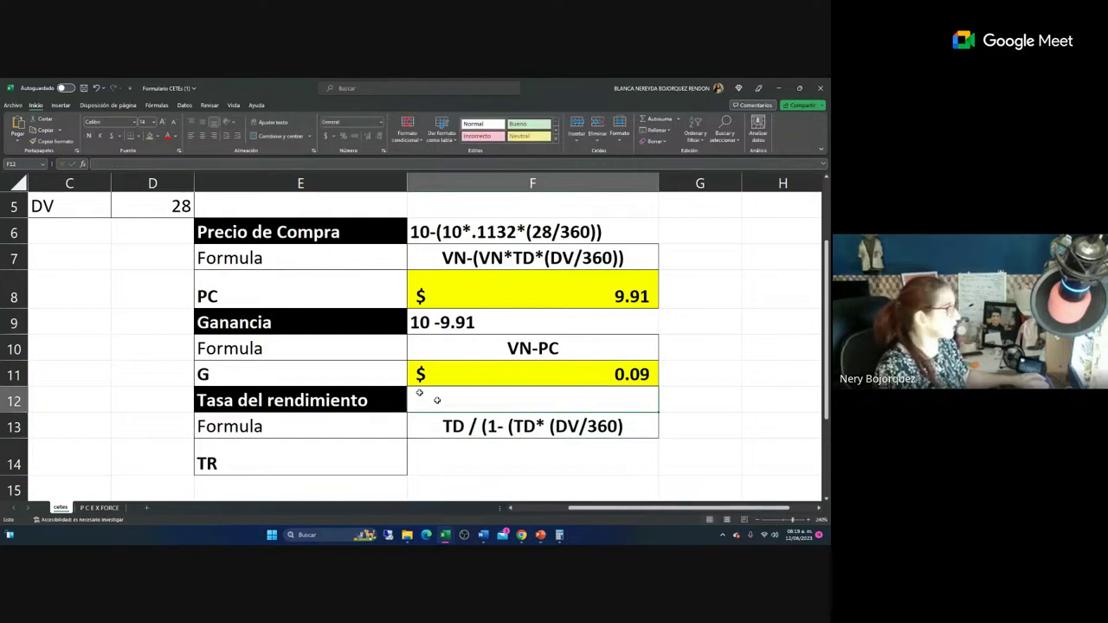
{"action": "type", "text": ".113"}
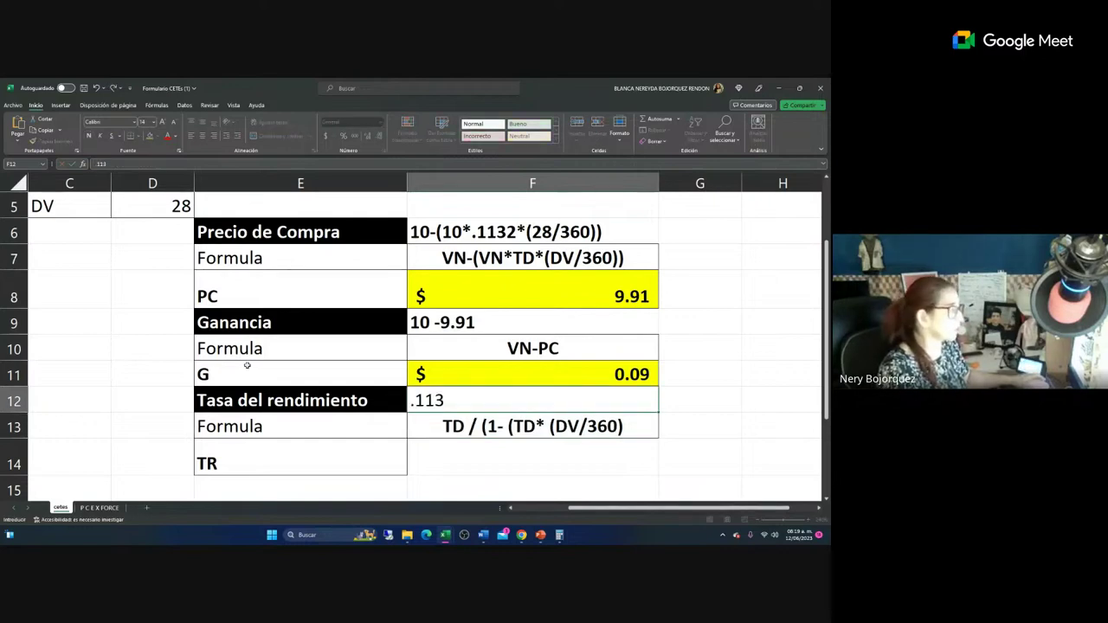
{"action": "type", "text": "2/"}
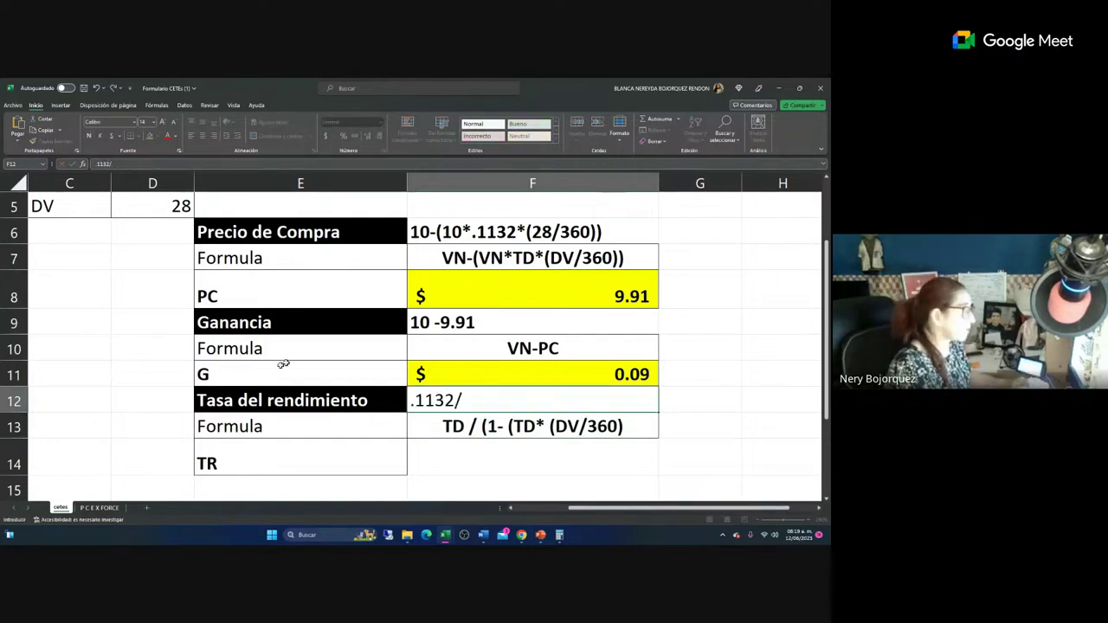
{"action": "type", "text": "(1"}
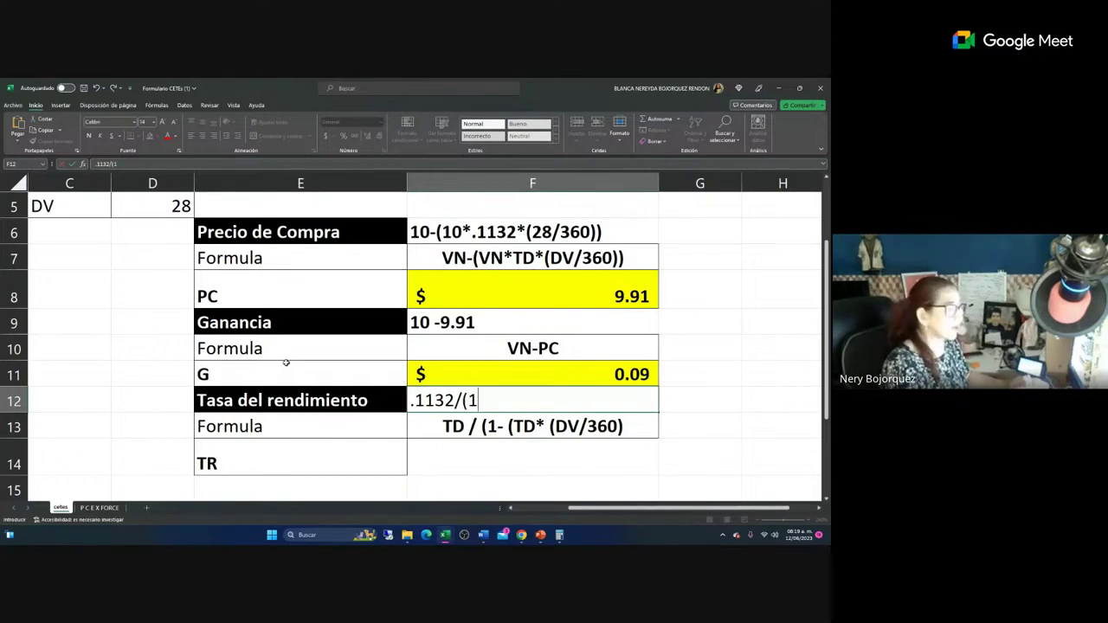
{"action": "type", "text": "-("}
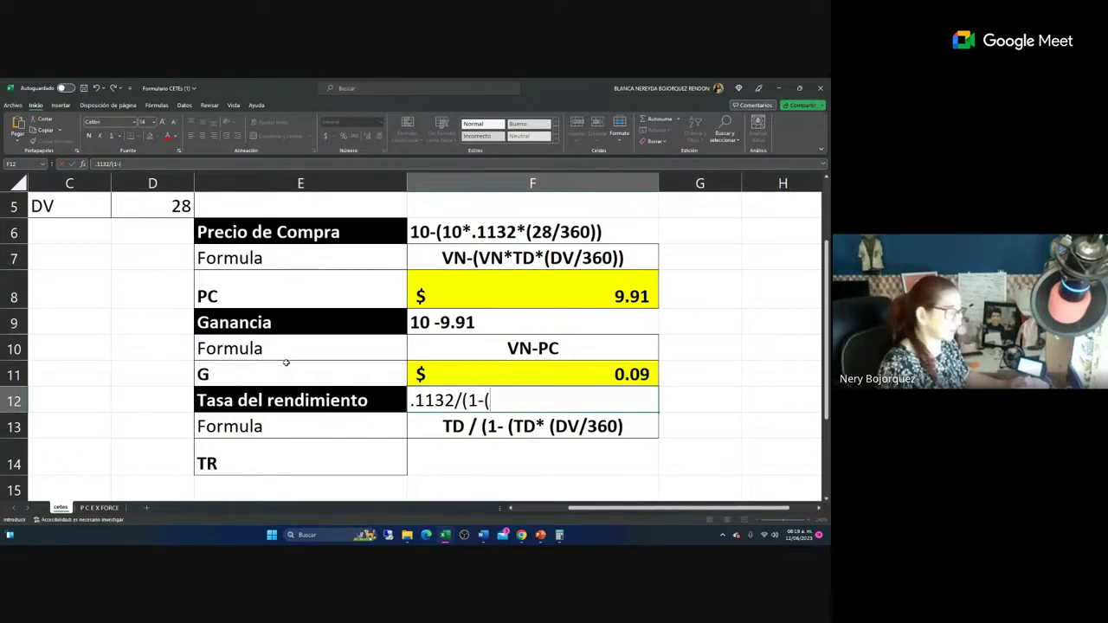
{"action": "type", "text": ".1132*"}
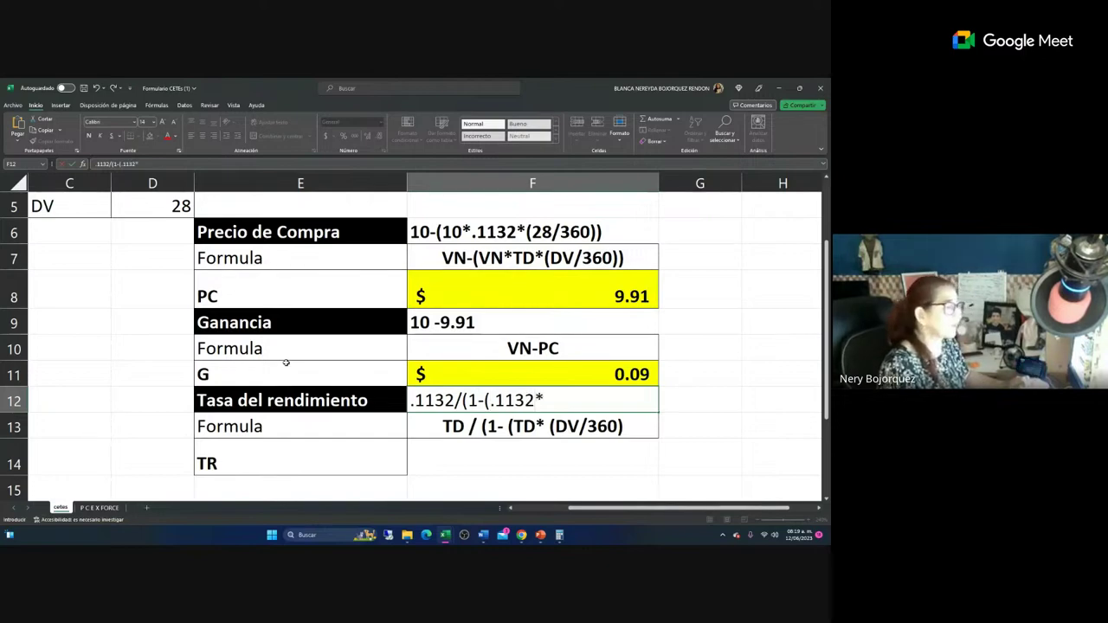
{"action": "type", "text": "("}
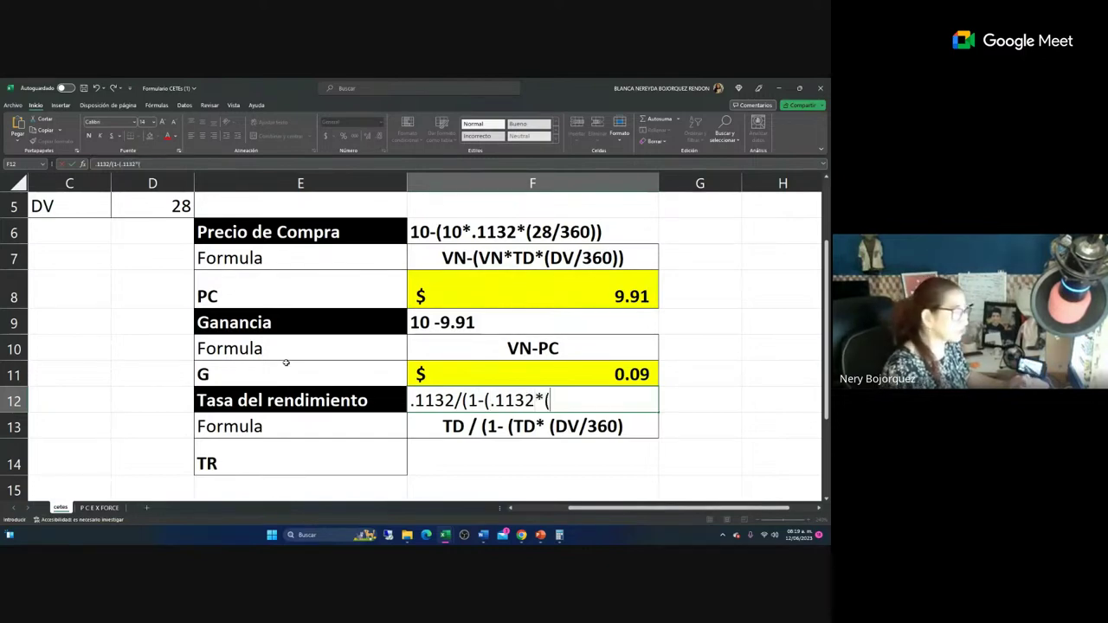
{"action": "left_click", "coordinate": [153, 206]}
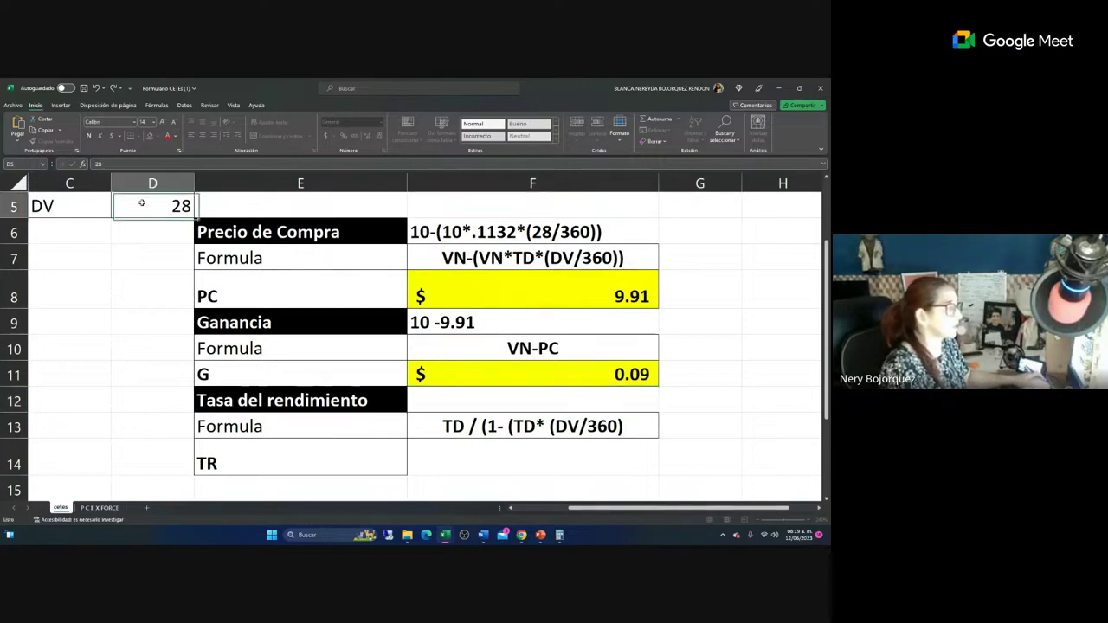
{"action": "left_click", "coordinate": [475, 398]}
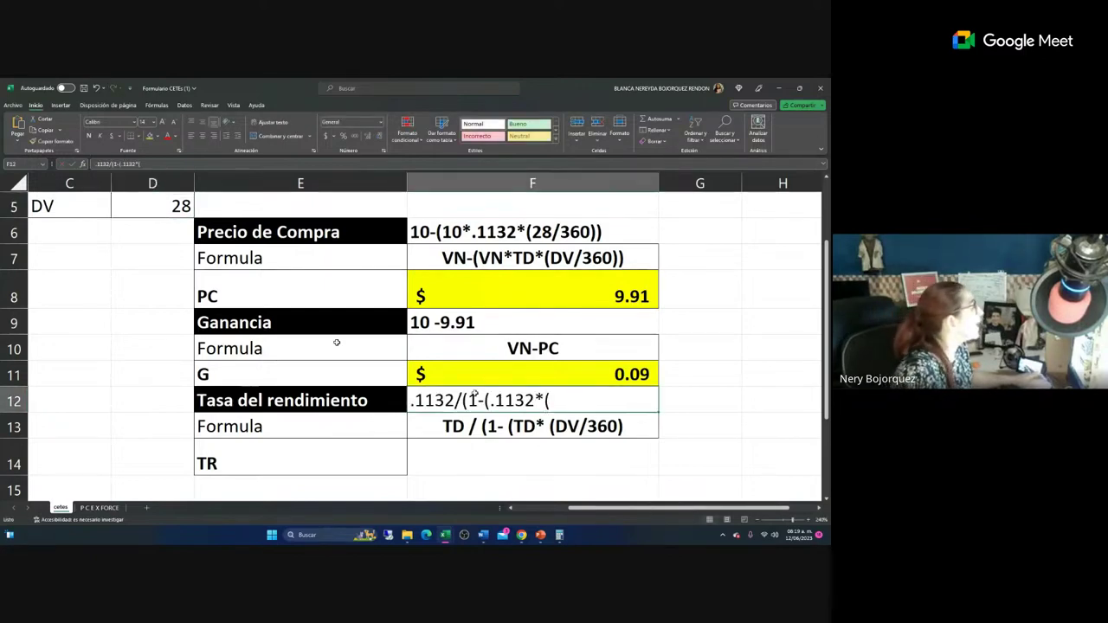
{"action": "left_click", "coordinate": [152, 163]}
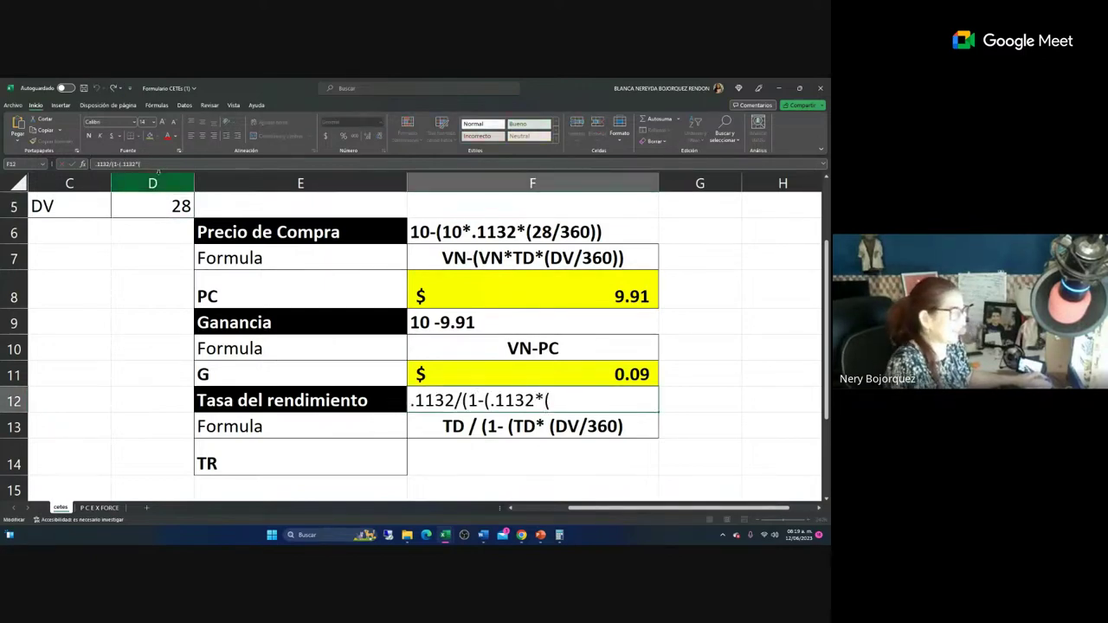
{"action": "type", "text": "28"}
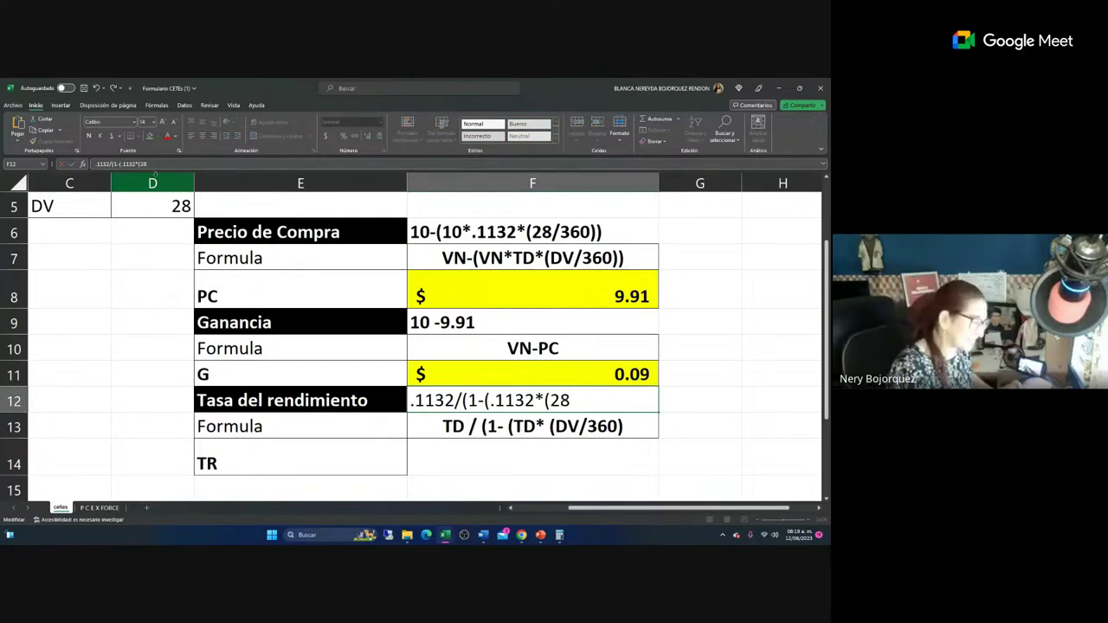
{"action": "type", "text": "/360)"}
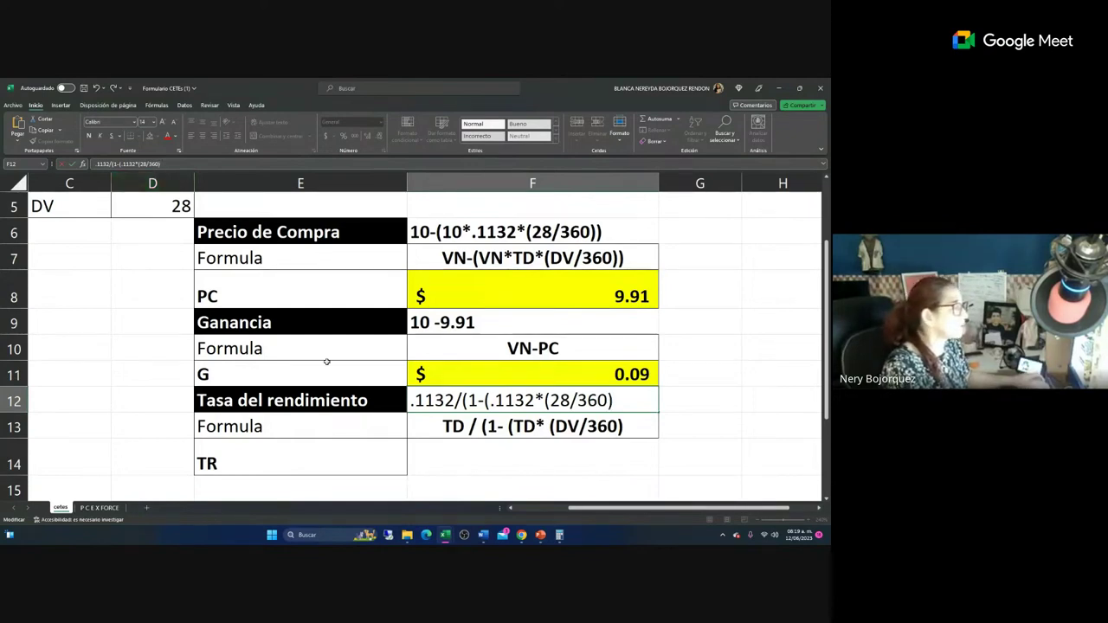
Calculate the rate of return (TR) in F14 with the formula =D4/(1-D4*(D5/360)), accepting Excel's correction of the missing closing parenthesis.
{"action": "left_click", "coordinate": [434, 446]}
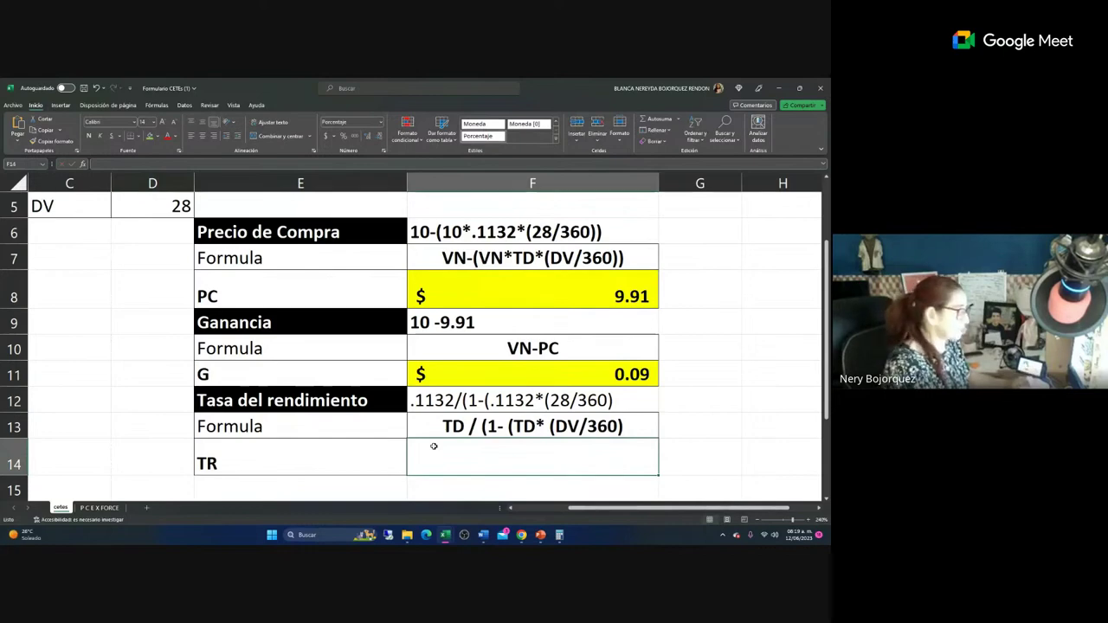
{"action": "type", "text": "="}
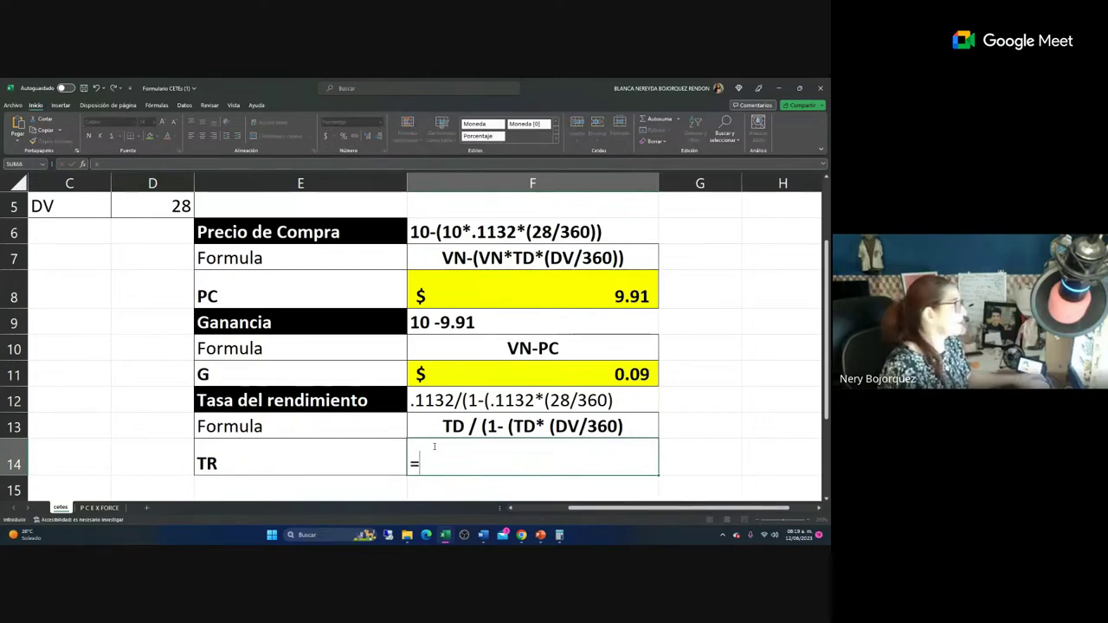
{"action": "scroll", "coordinate": [153, 297], "scroll_direction": "up", "scroll_amount": 3}
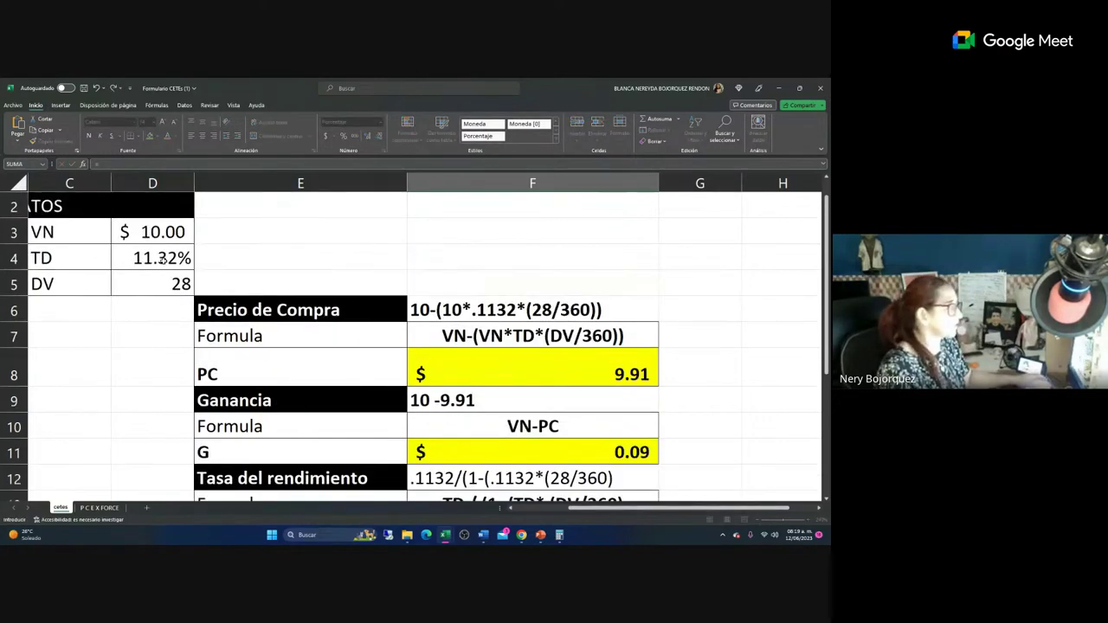
{"action": "left_click", "coordinate": [153, 258]}
{"action": "scroll", "coordinate": [151, 303], "scroll_direction": "down", "scroll_amount": 3}
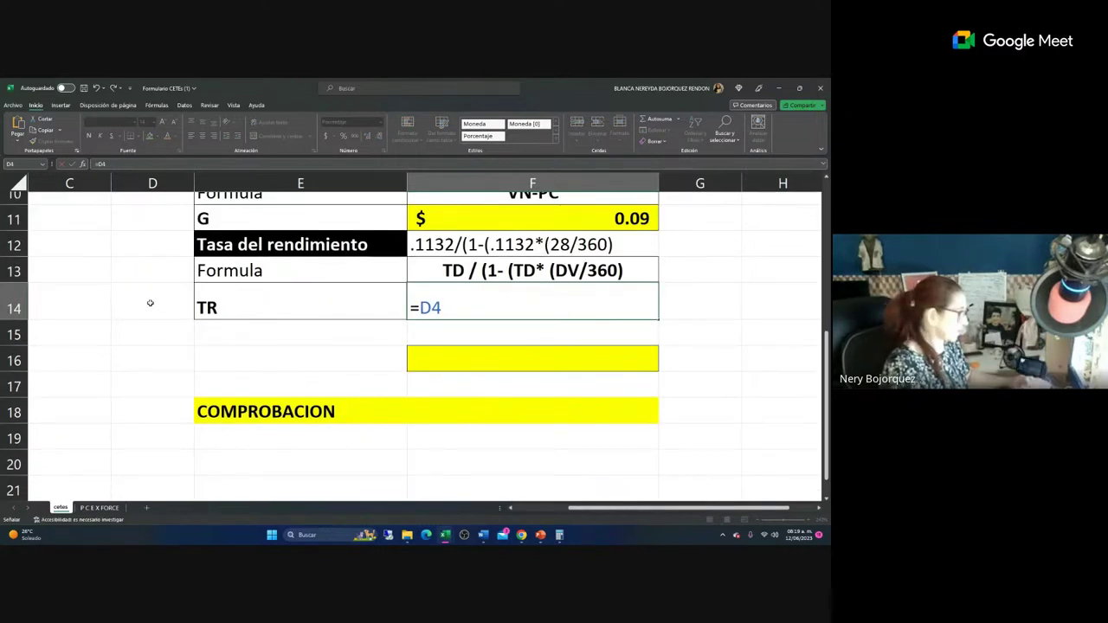
{"action": "type", "text": "/("}
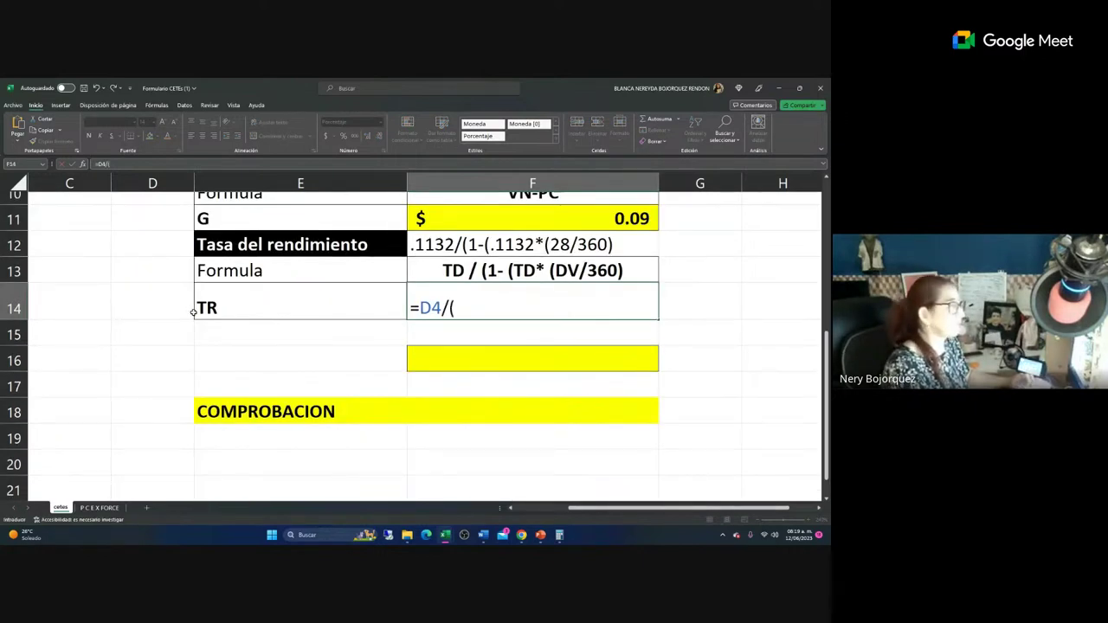
{"action": "type", "text": "1-"}
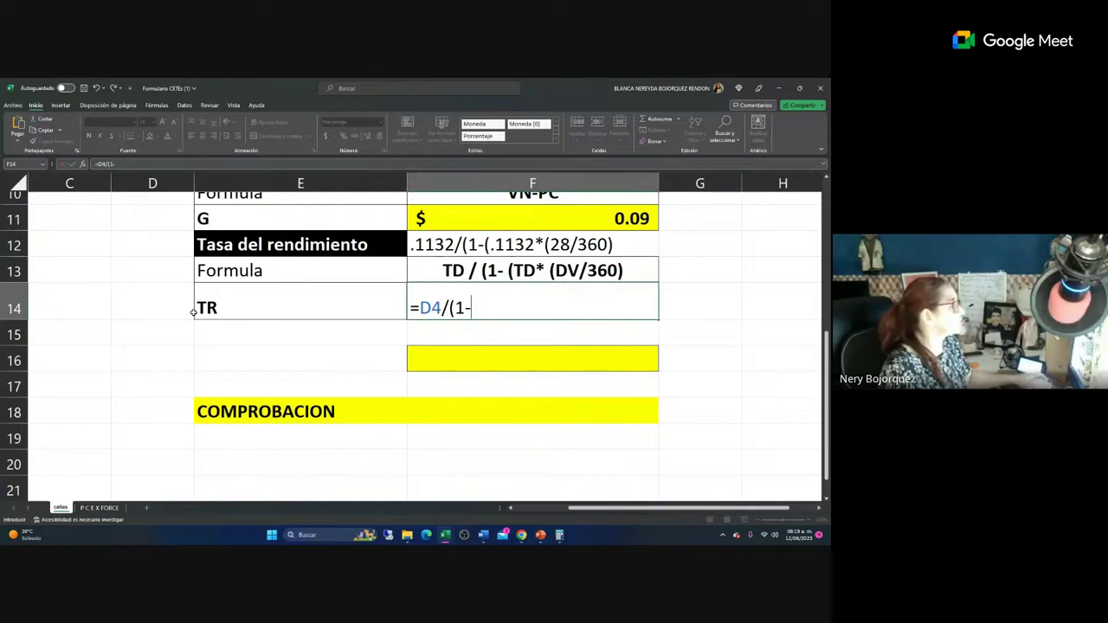
{"action": "scroll", "coordinate": [153, 259], "scroll_direction": "up", "scroll_amount": 3}
{"action": "left_click", "coordinate": [153, 258]}
{"action": "scroll", "coordinate": [213, 380], "scroll_direction": "down", "scroll_amount": 3}
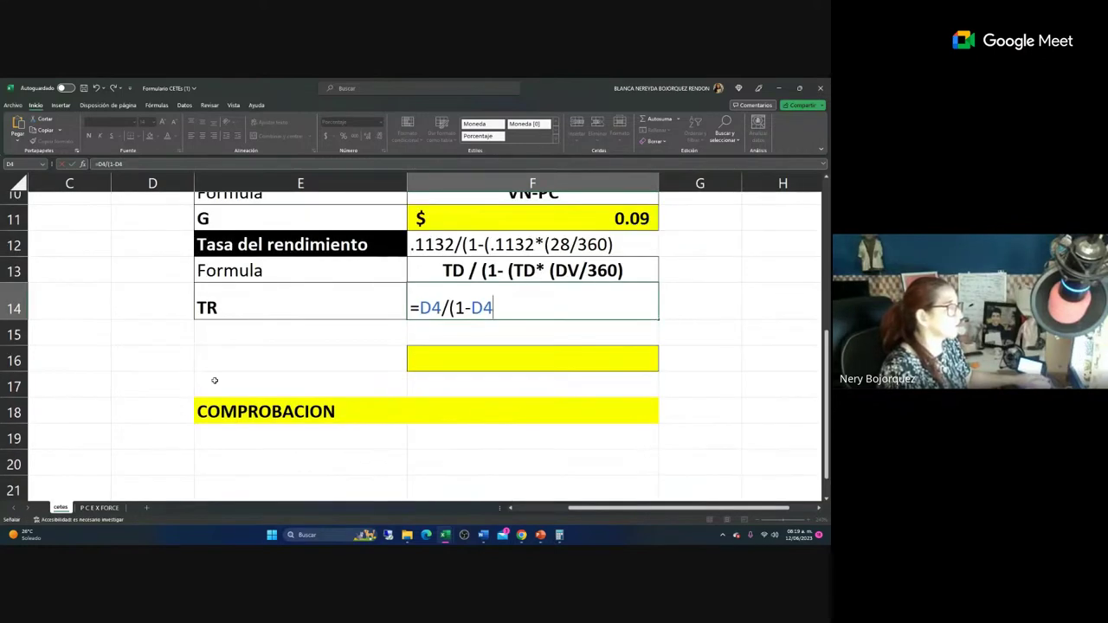
{"action": "type", "text": "*("}
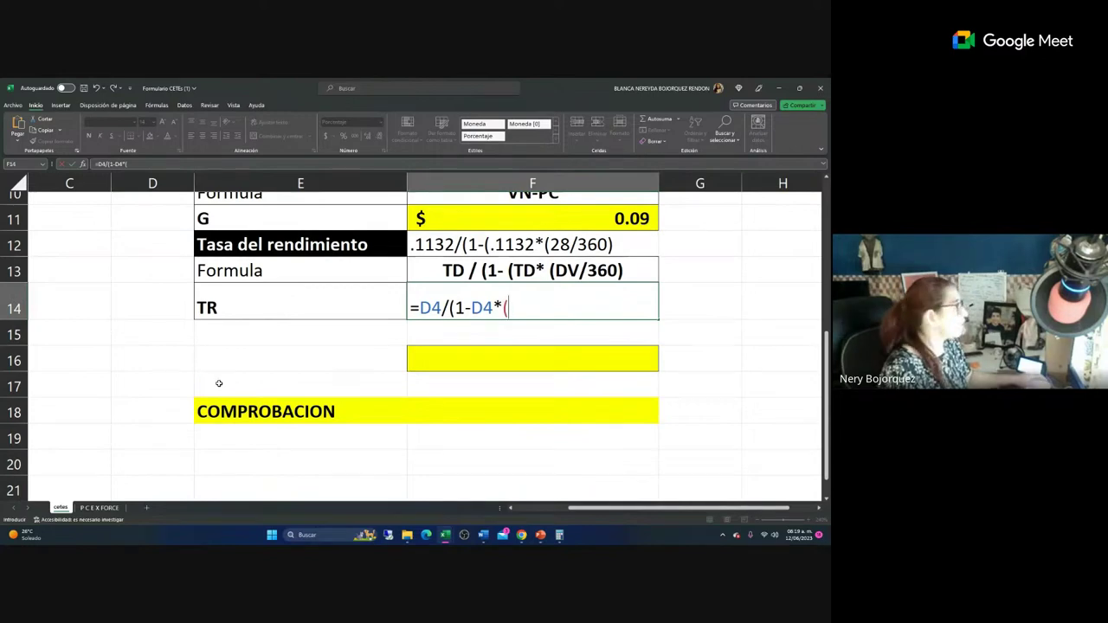
{"action": "scroll", "coordinate": [205, 389], "scroll_direction": "up", "scroll_amount": 3}
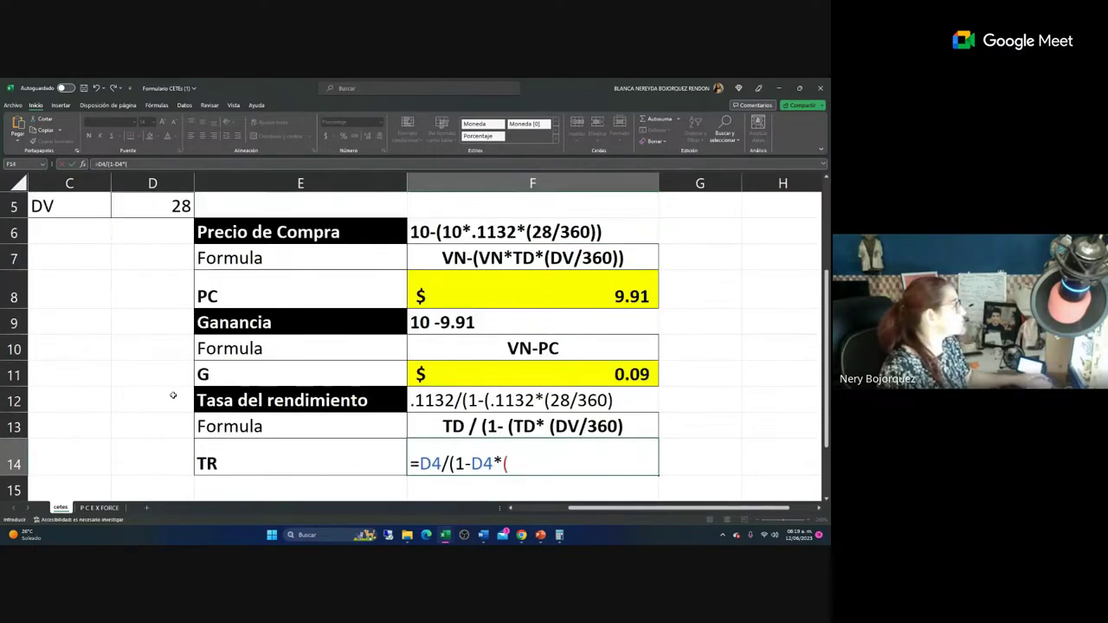
{"action": "left_click", "coordinate": [163, 286]}
{"action": "scroll", "coordinate": [144, 290], "scroll_direction": "down", "scroll_amount": 2}
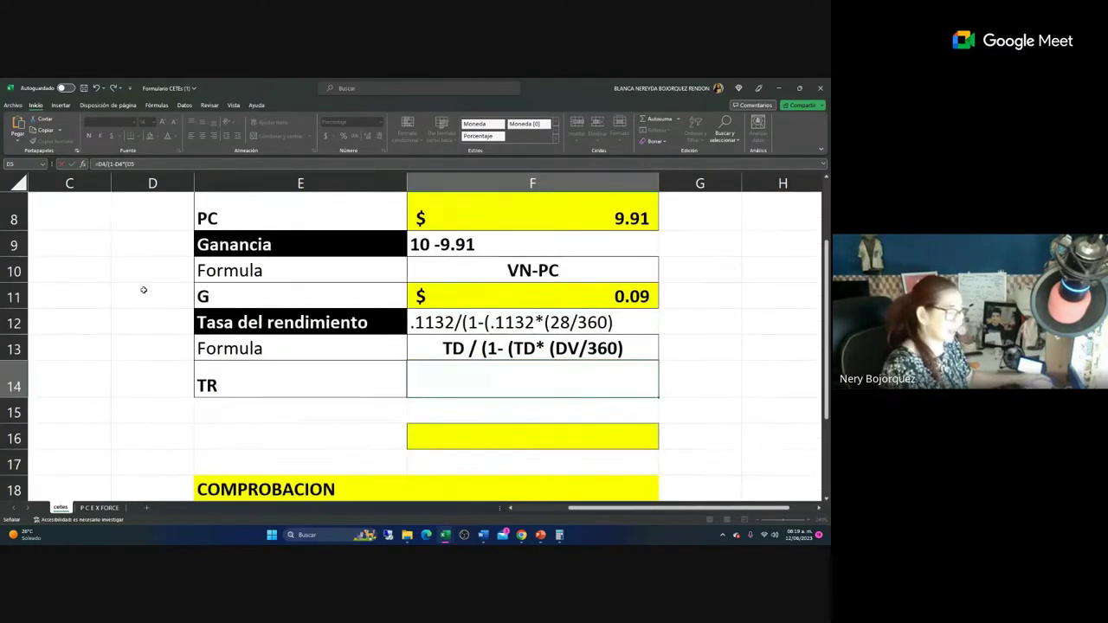
{"action": "type", "text": "/360"}
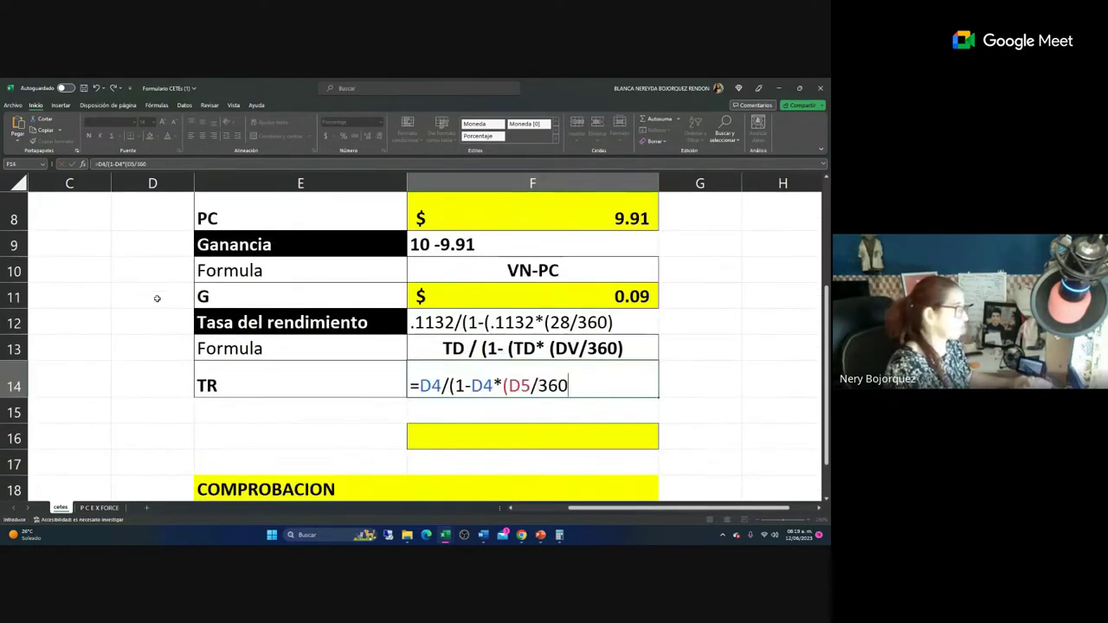
{"action": "type", "text": ")"}
{"action": "key", "text": "Return"}
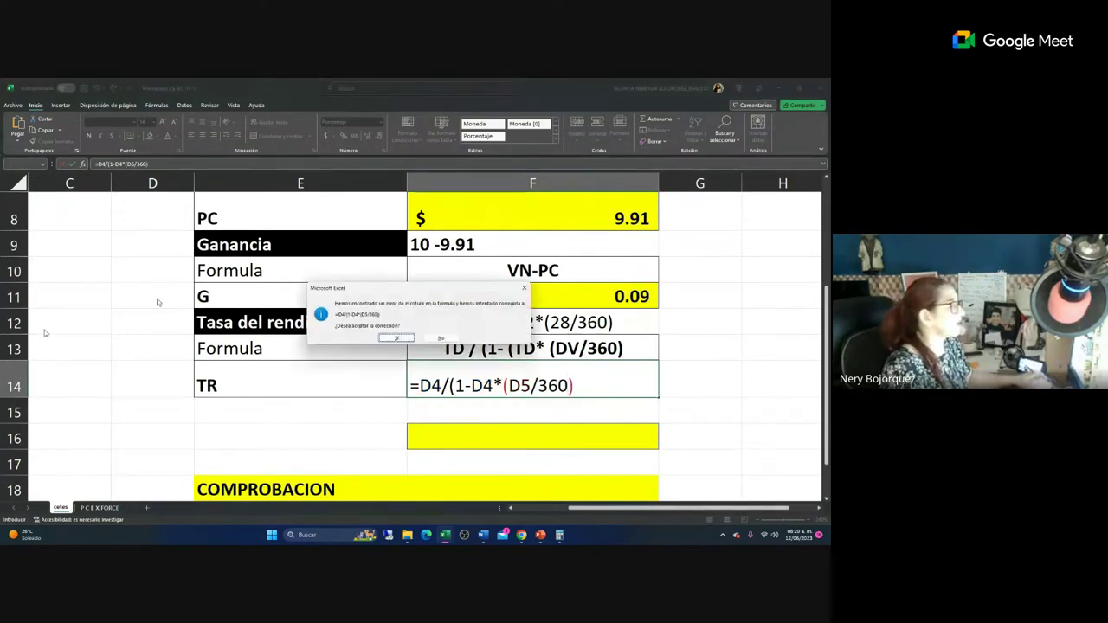
{"action": "left_click", "coordinate": [396, 338]}
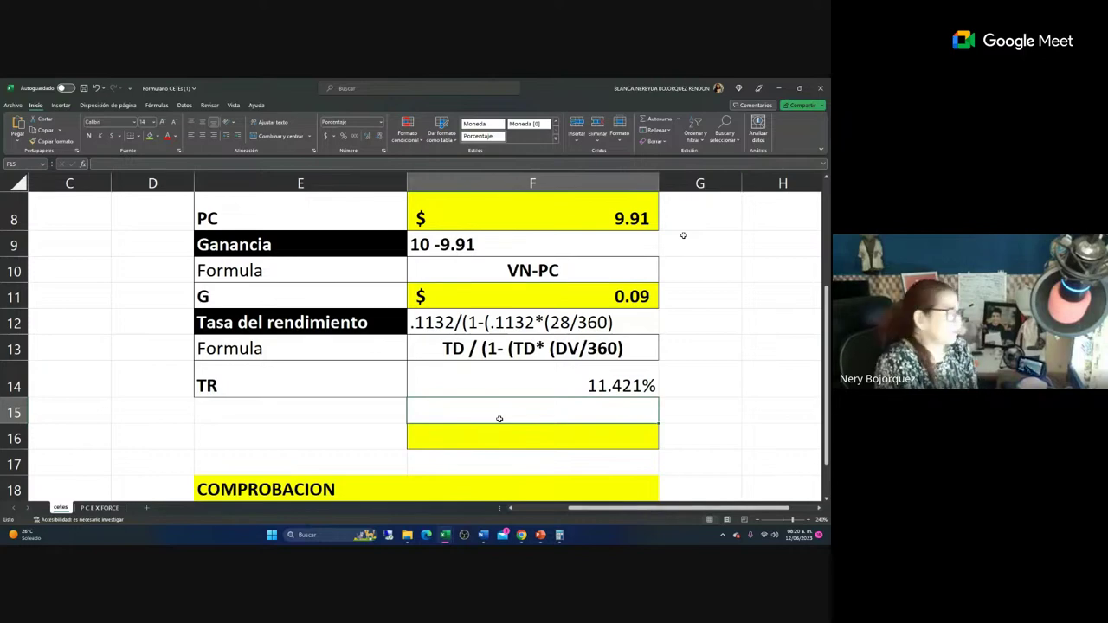
Try to calculate the COMPROBACION in F18 by multiplying the purchase price by the rate of return, =F8*F14.
{"action": "scroll", "coordinate": [493, 361], "scroll_direction": "down", "scroll_amount": 3}
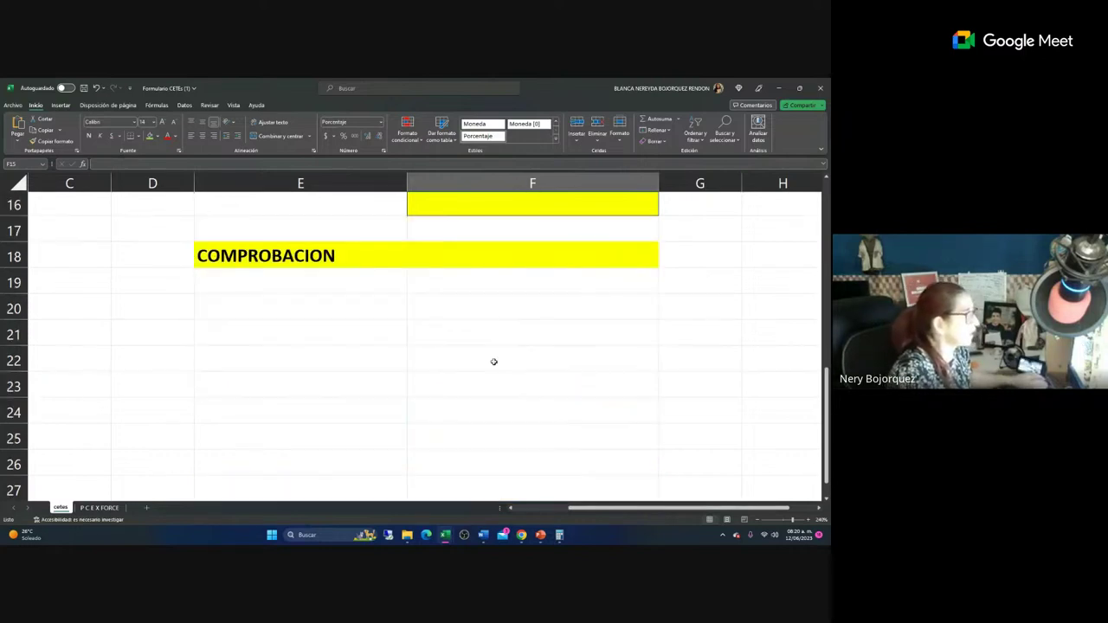
{"action": "scroll", "coordinate": [494, 362], "scroll_direction": "up", "scroll_amount": 2}
{"action": "left_click", "coordinate": [448, 408]}
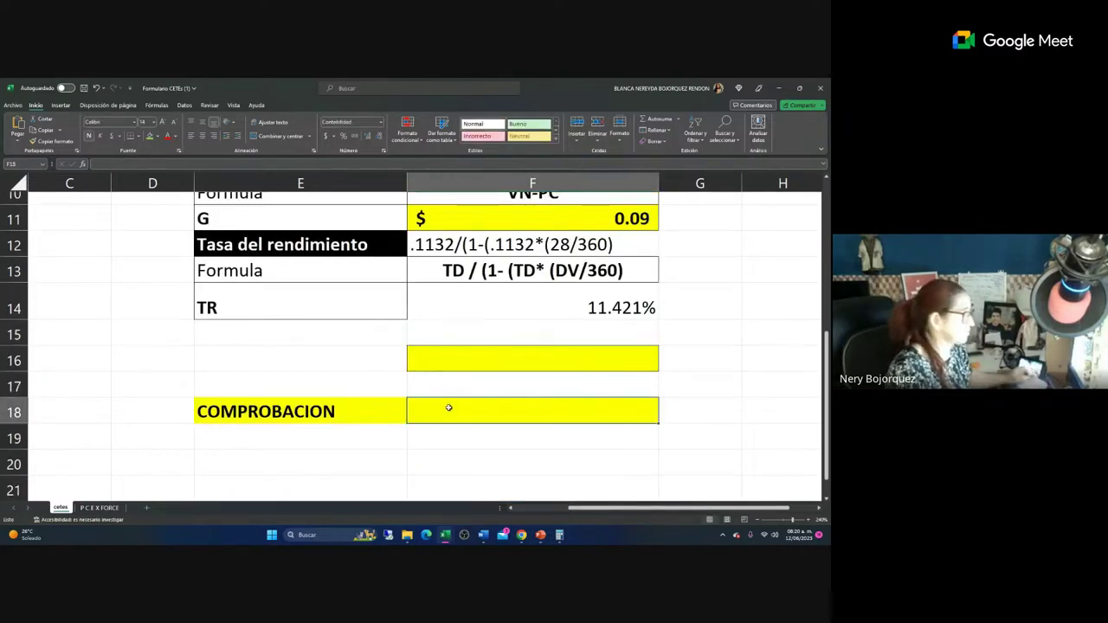
{"action": "type", "text": "="}
{"action": "scroll", "coordinate": [449, 406], "scroll_direction": "up", "scroll_amount": 2}
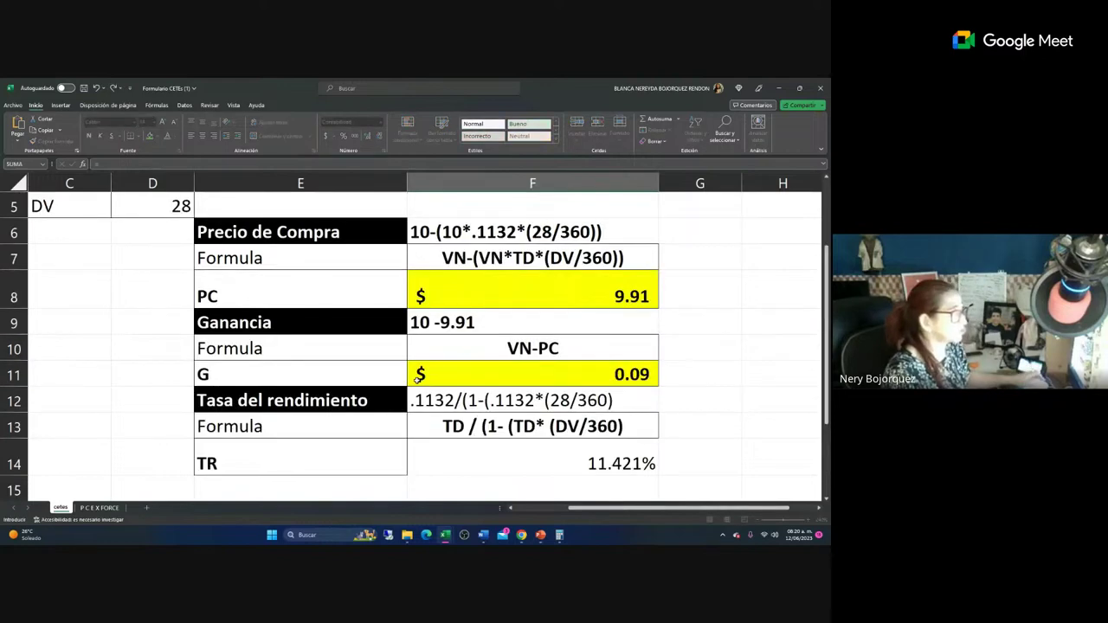
{"action": "left_click", "coordinate": [558, 290]}
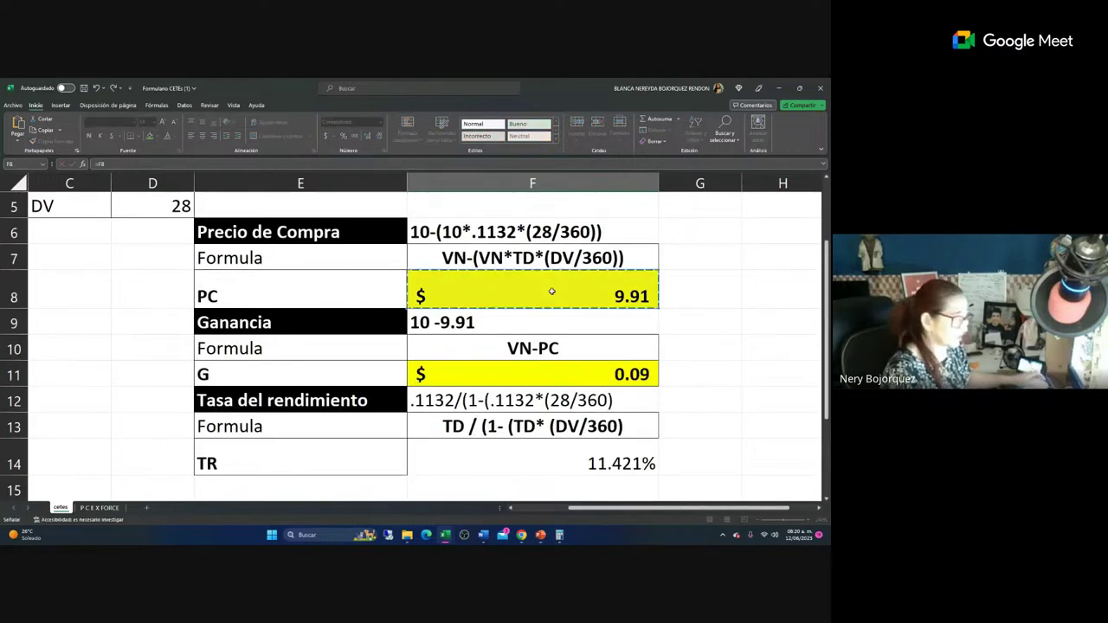
{"action": "type", "text": "*"}
{"action": "left_click", "coordinate": [524, 472]}
{"action": "key", "text": "Return"}
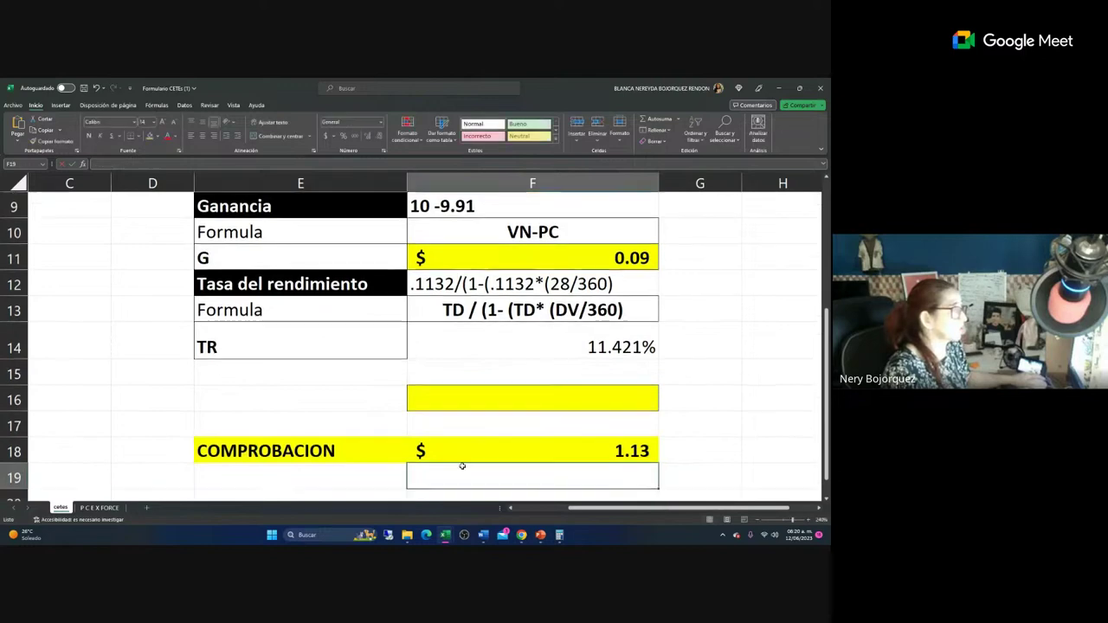
Check the formula in F18 against the figures above and re-enter the COMPROBACION as PC times TR, =F8*F14.
{"action": "left_click", "coordinate": [456, 448]}
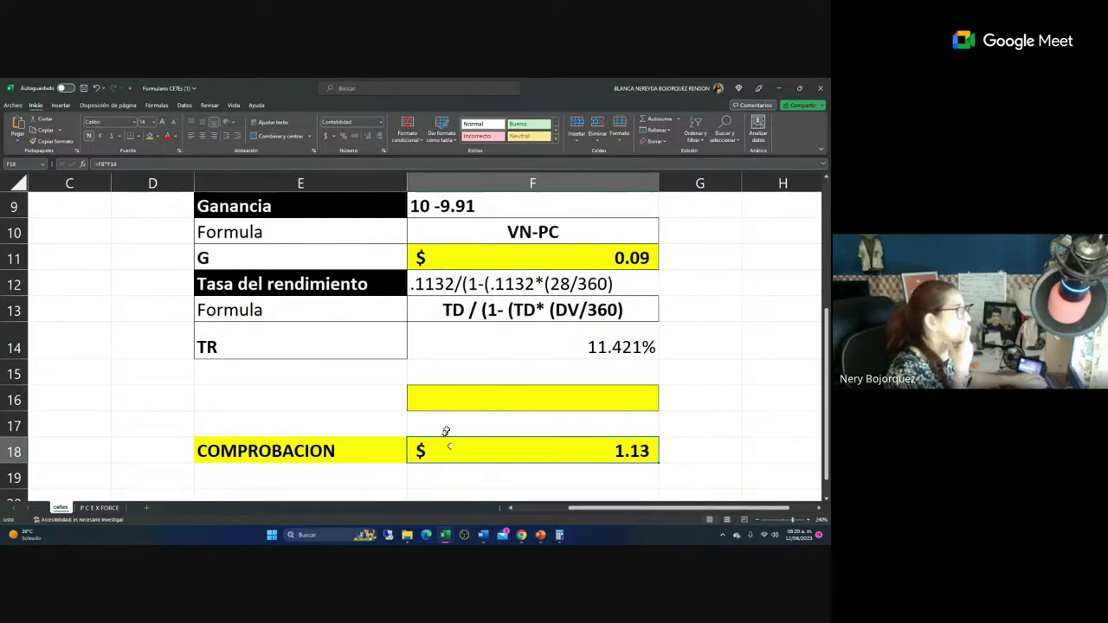
{"action": "scroll", "coordinate": [446, 431], "scroll_direction": "up", "scroll_amount": 3}
{"action": "scroll", "coordinate": [445, 426], "scroll_direction": "down", "scroll_amount": 2}
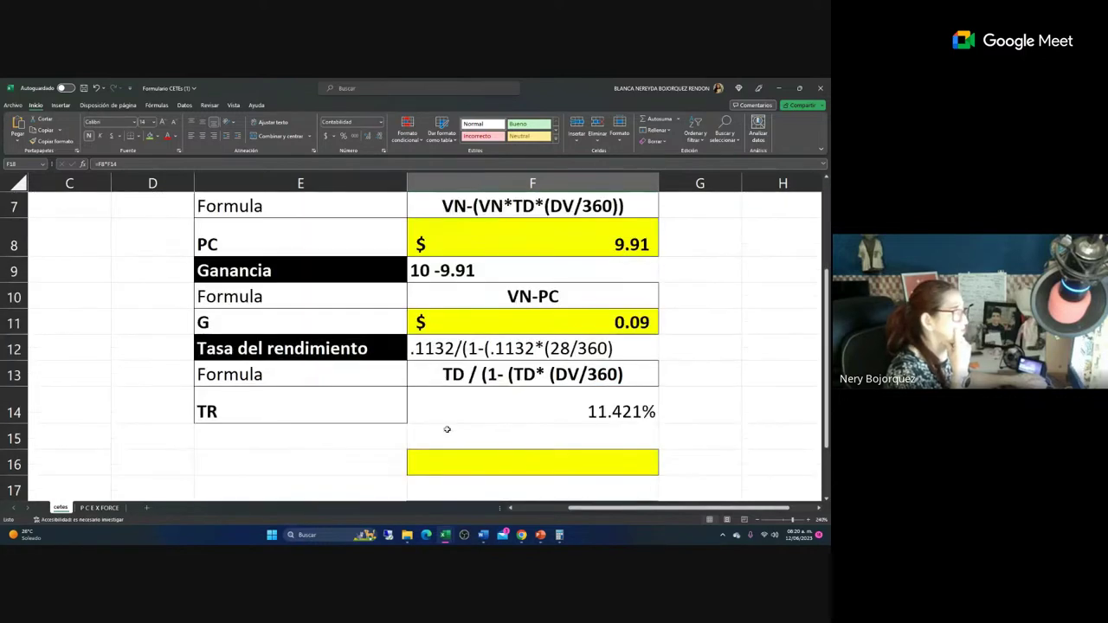
{"action": "left_click", "coordinate": [485, 462]}
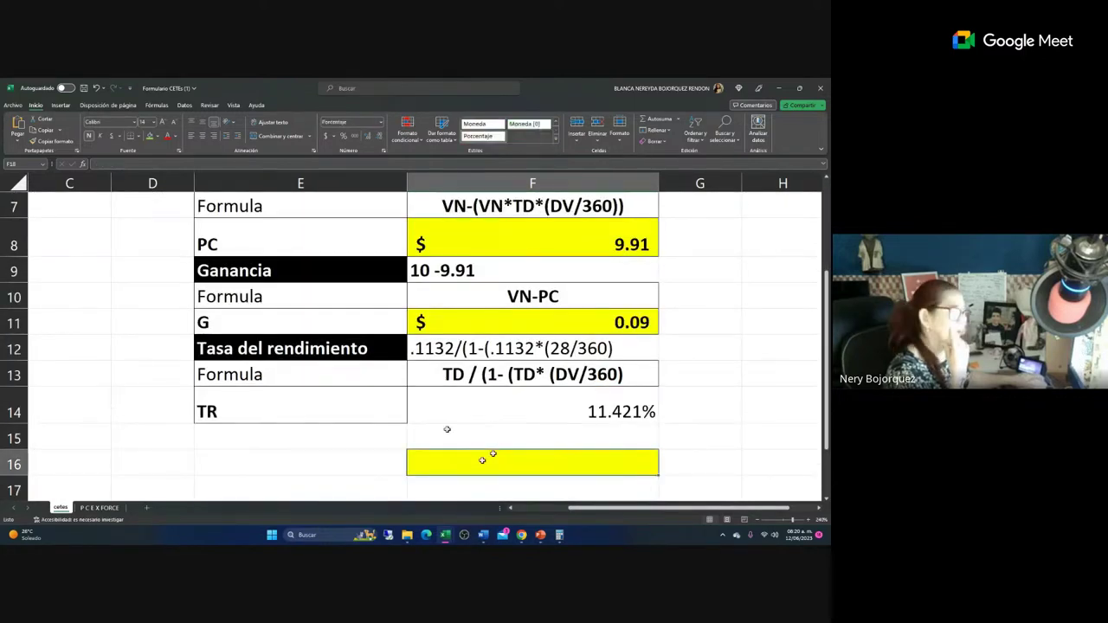
{"action": "scroll", "coordinate": [474, 449], "scroll_direction": "down", "scroll_amount": 2}
{"action": "left_click", "coordinate": [441, 360]}
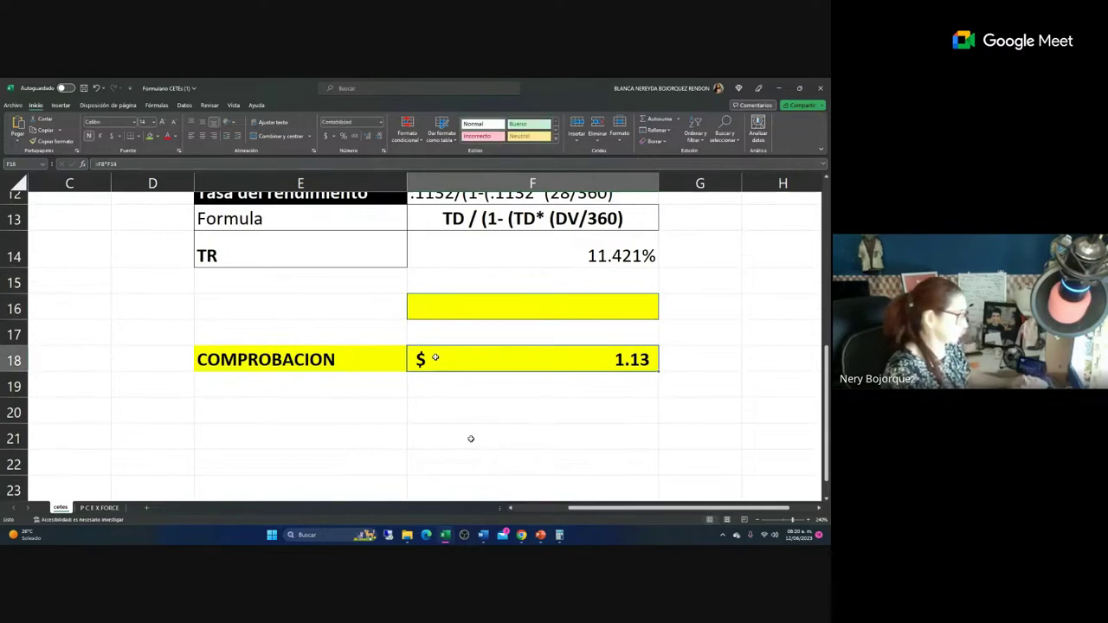
{"action": "type", "text": "="}
{"action": "scroll", "coordinate": [454, 351], "scroll_direction": "up", "scroll_amount": 3}
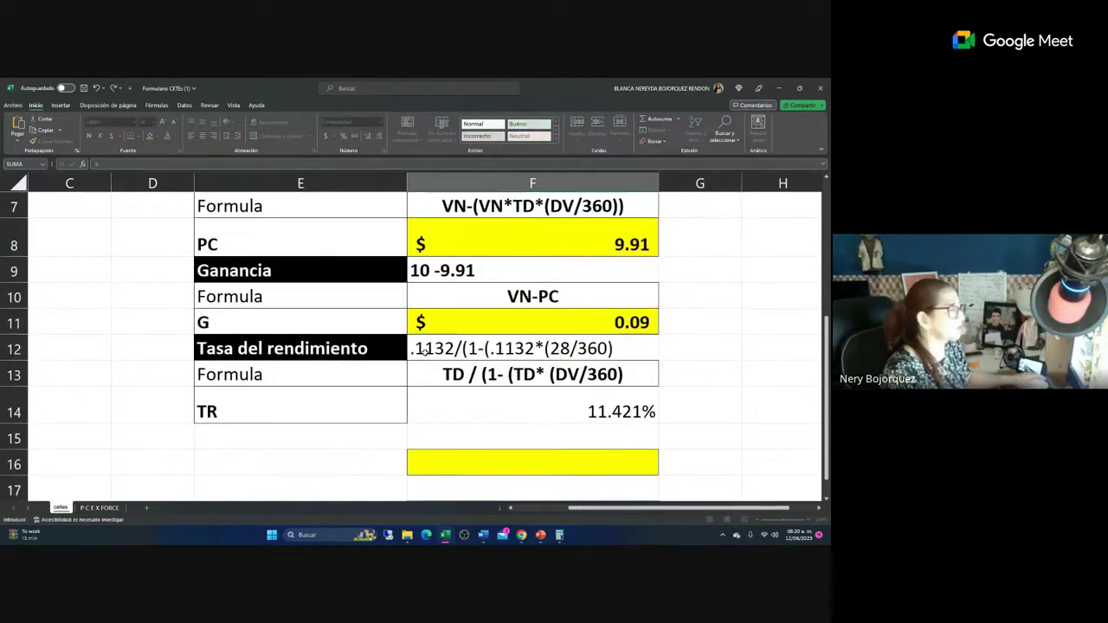
{"action": "scroll", "coordinate": [564, 401], "scroll_direction": "down", "scroll_amount": 1}
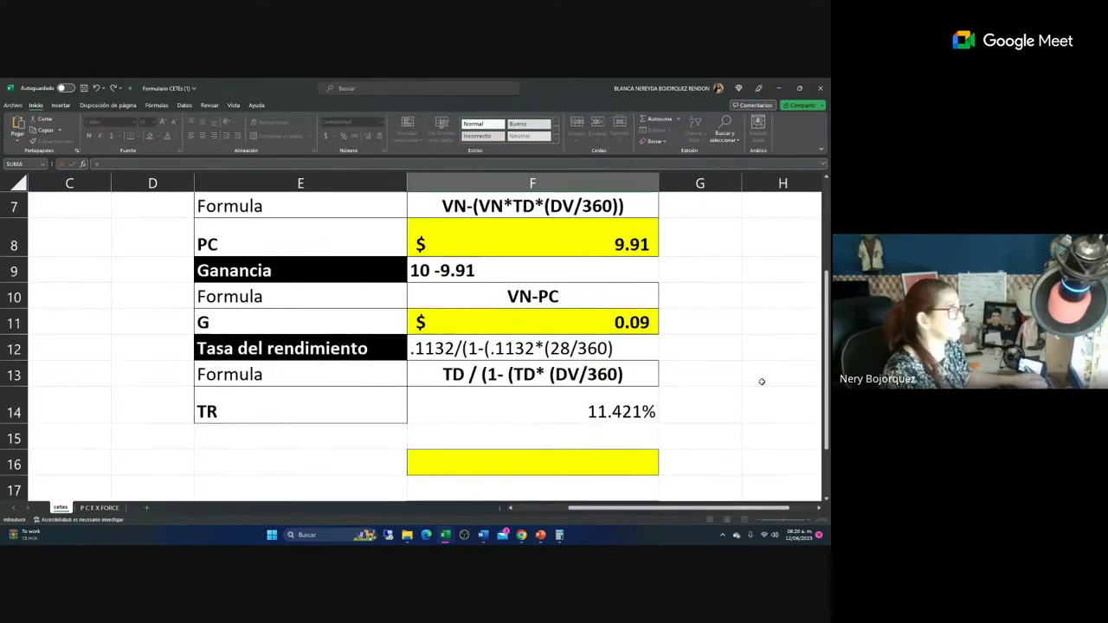
{"action": "left_click", "coordinate": [582, 252]}
{"action": "type", "text": "*"}
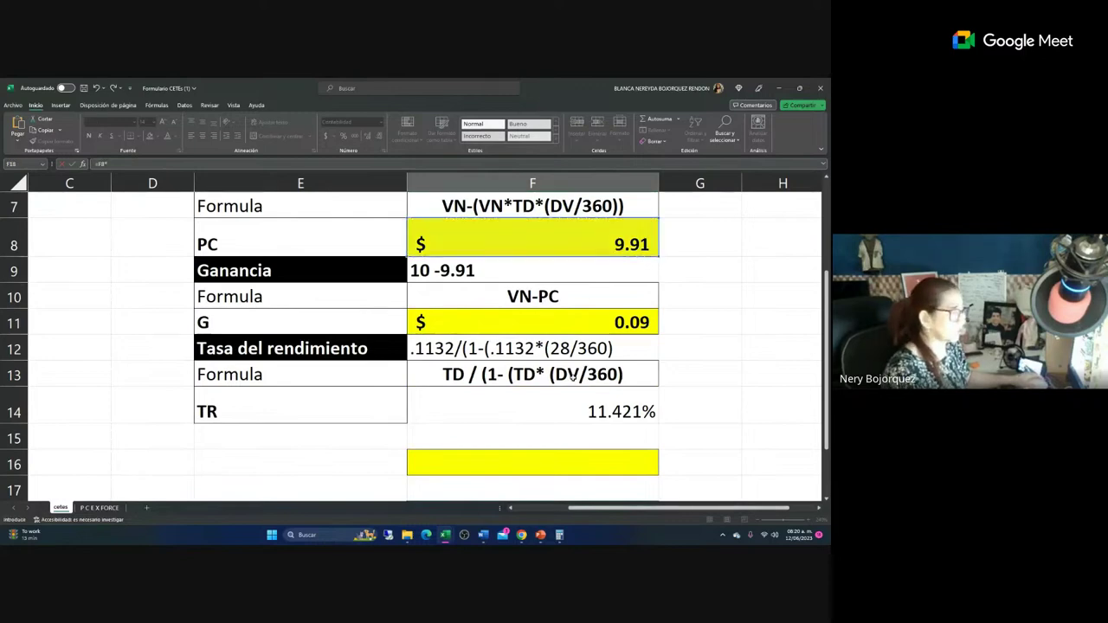
{"action": "left_click", "coordinate": [554, 398]}
{"action": "key", "text": "Return"}
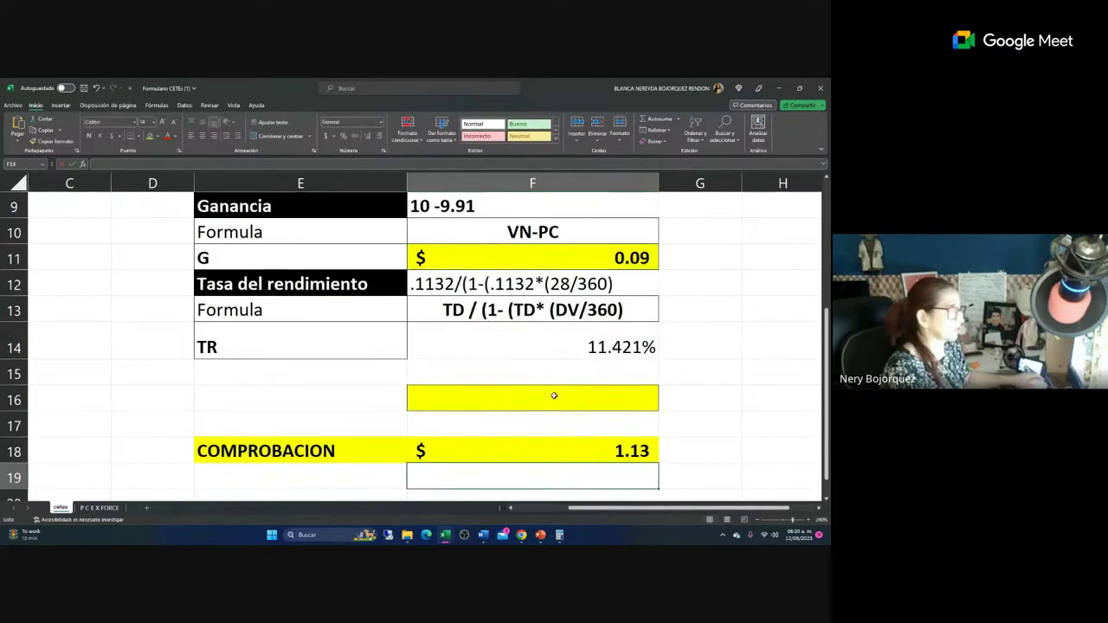
Clear the COMPROBACION cell F18, try the formula =F8*.11421 in it, and undo that entry.
{"action": "left_click", "coordinate": [570, 442]}
{"action": "key", "text": "Delete"}
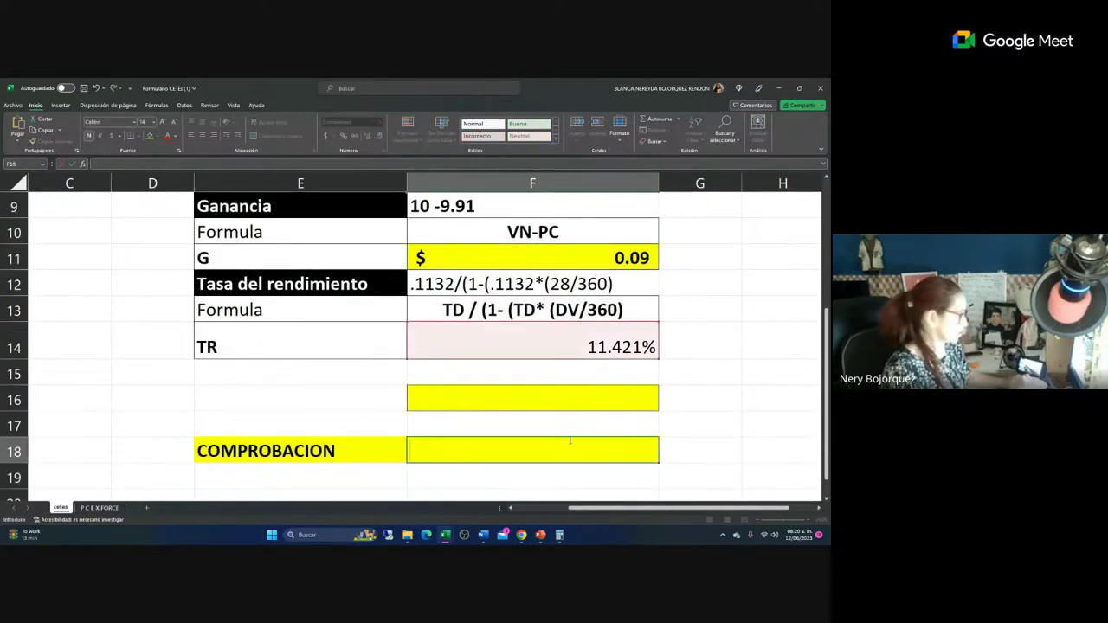
{"action": "type", "text": "="}
{"action": "scroll", "coordinate": [596, 439], "scroll_direction": "up", "scroll_amount": 1}
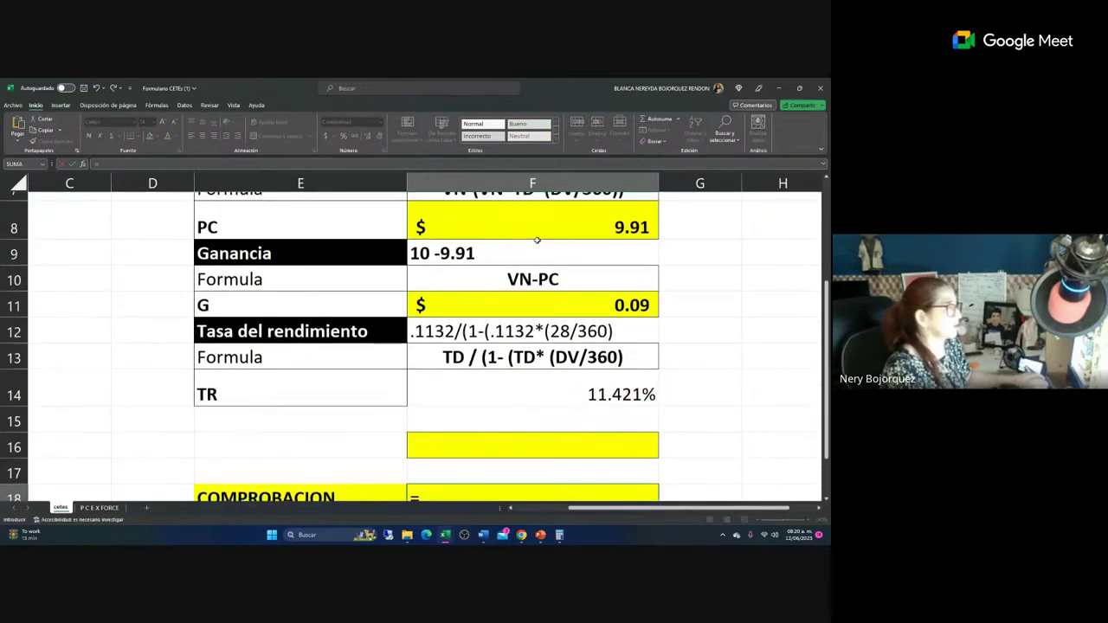
{"action": "scroll", "coordinate": [476, 400], "scroll_direction": "up", "scroll_amount": 2}
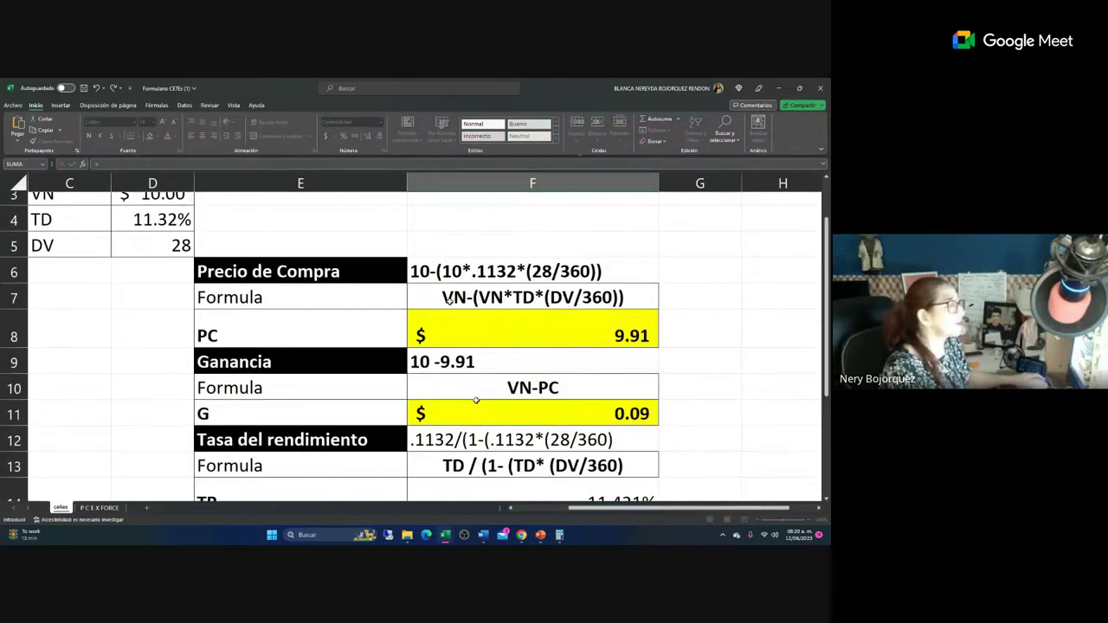
{"action": "left_click", "coordinate": [582, 343]}
{"action": "scroll", "coordinate": [502, 394], "scroll_direction": "down", "scroll_amount": 3}
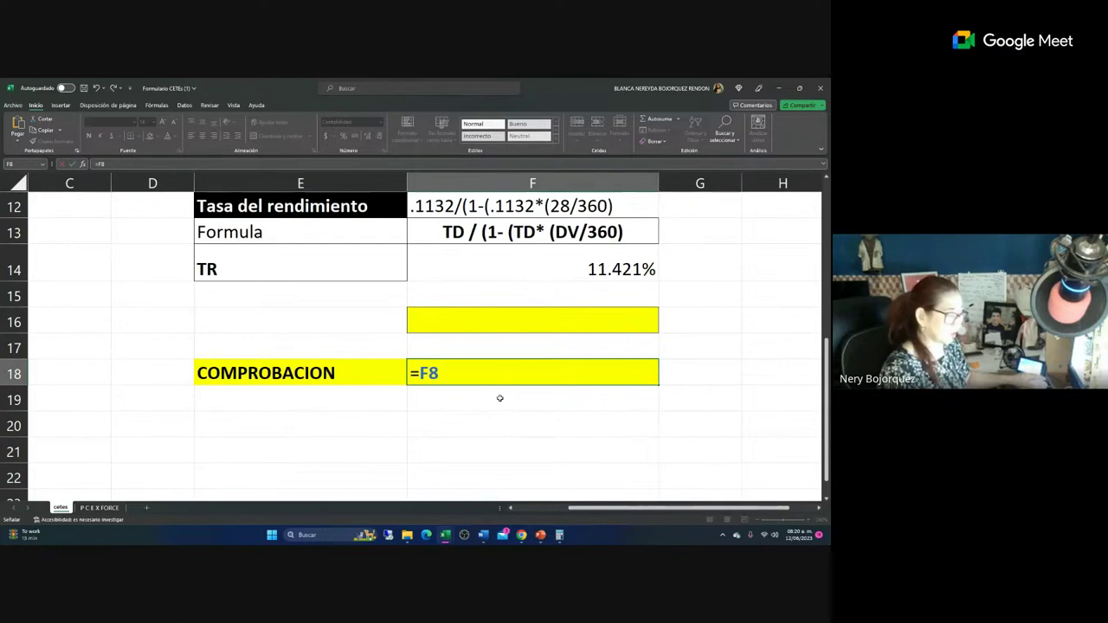
{"action": "type", "text": "*.11421"}
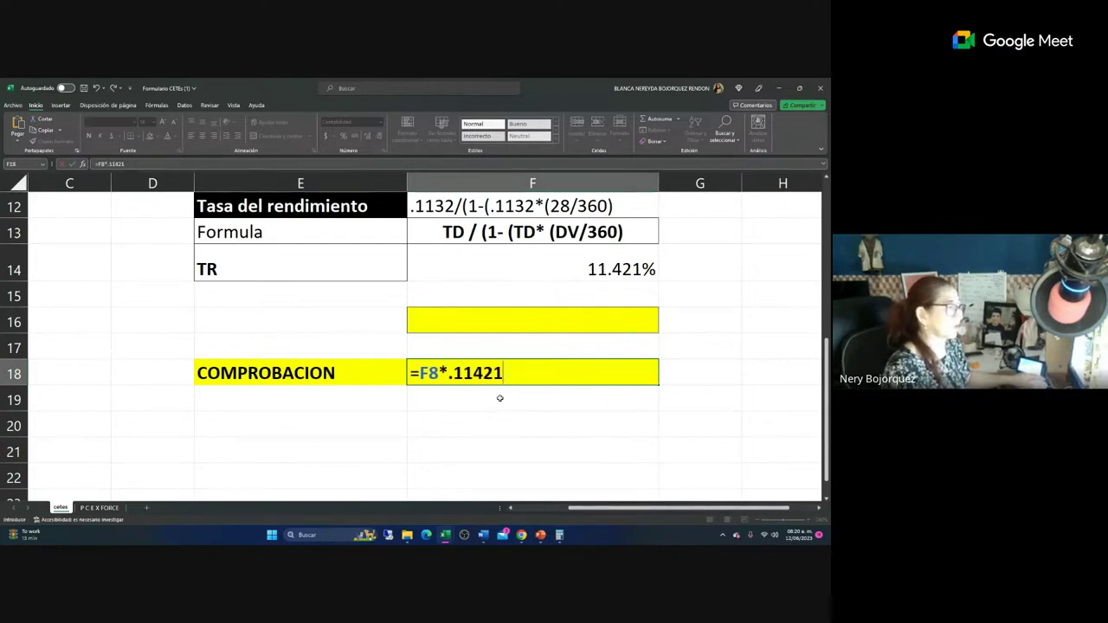
{"action": "key", "text": "Return"}
{"action": "key", "text": "ctrl+z"}
{"action": "left_click", "coordinate": [485, 396]}
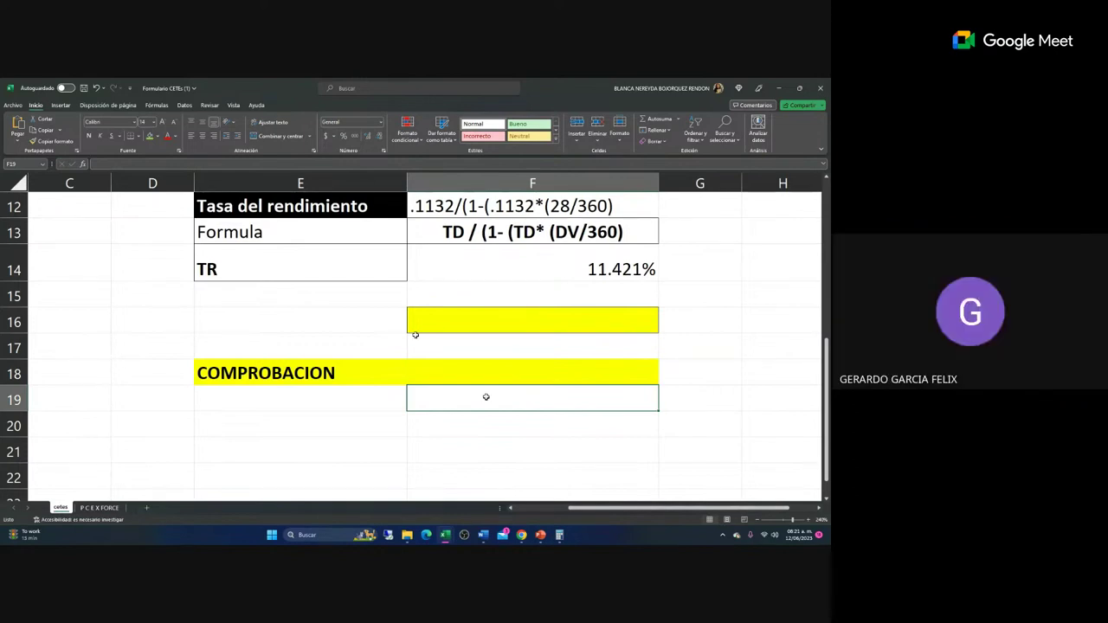
{"action": "left_click", "coordinate": [475, 297]}
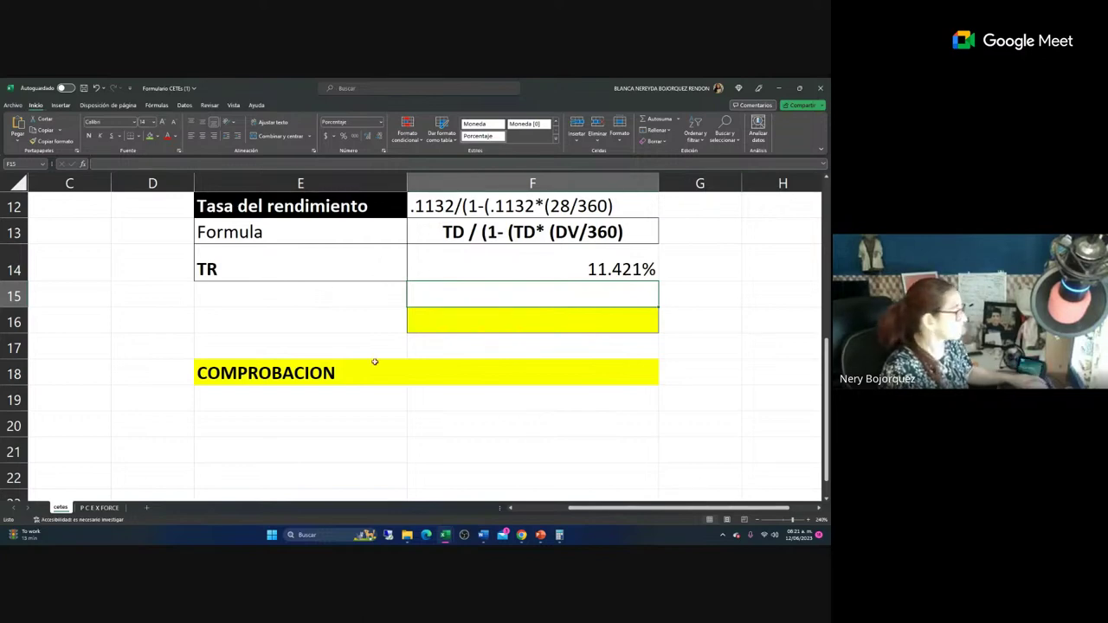
Switch to the Word exercises document, copy the exercise 2 statement about Los Cantantes, S.A., and return to the Excel workbook.
{"action": "scroll", "coordinate": [375, 362], "scroll_direction": "up", "scroll_amount": 4}
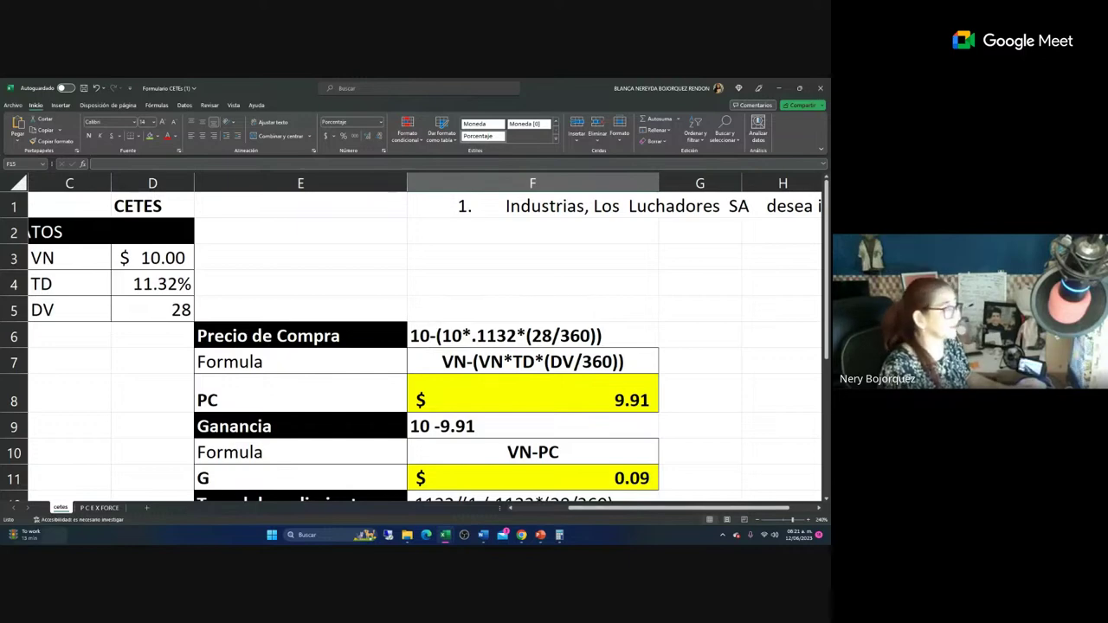
{"action": "key", "text": "alt+Tab"}
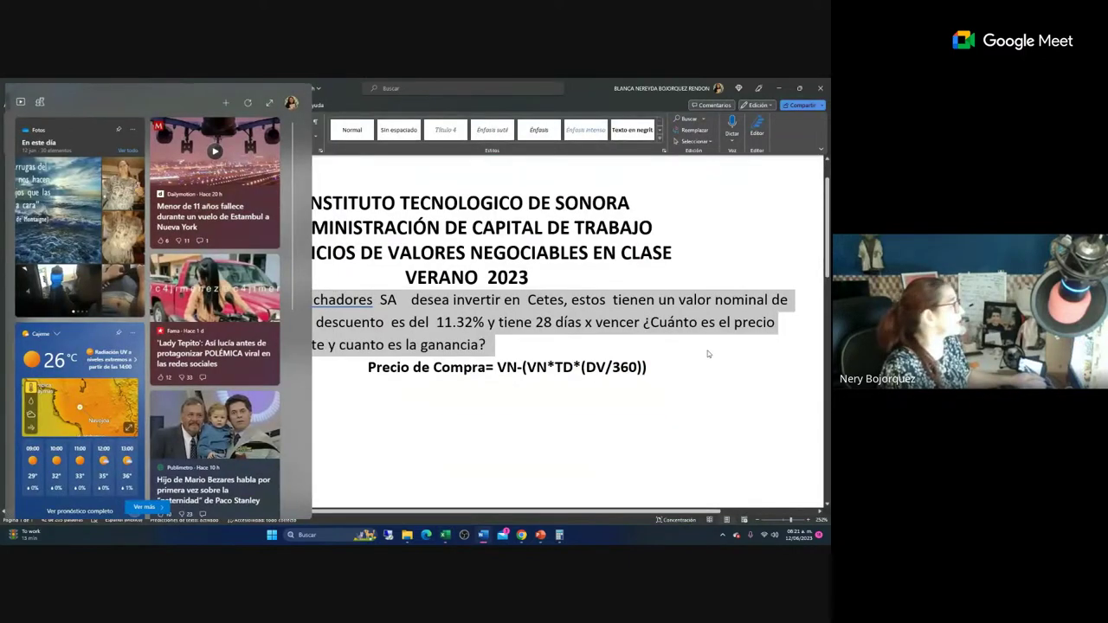
{"action": "left_click", "coordinate": [708, 353]}
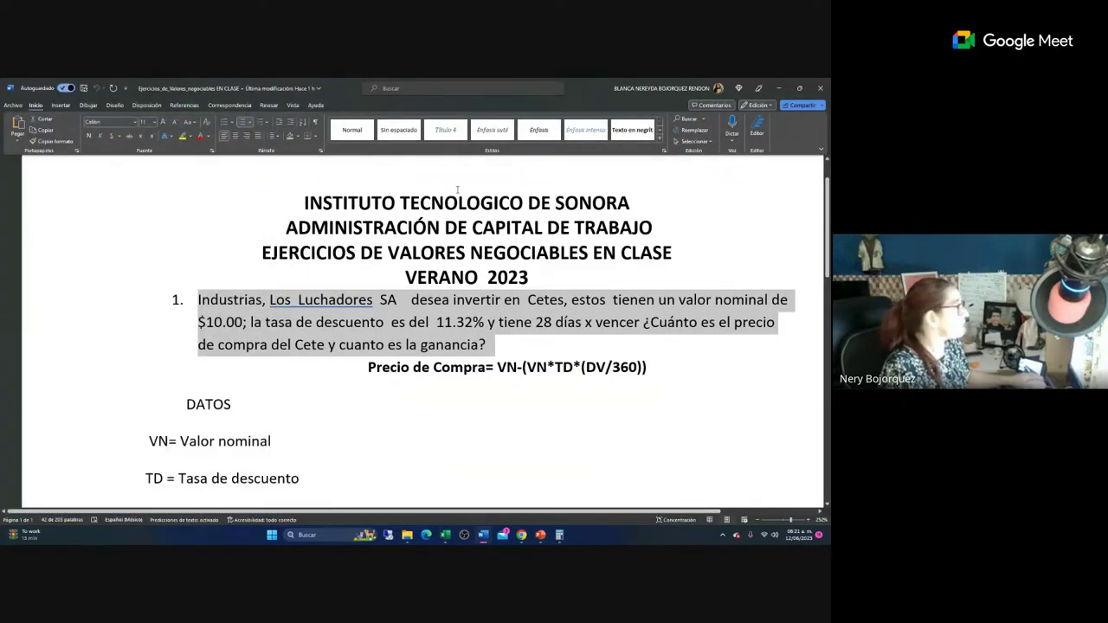
{"action": "scroll", "coordinate": [383, 409], "scroll_direction": "down", "scroll_amount": 6}
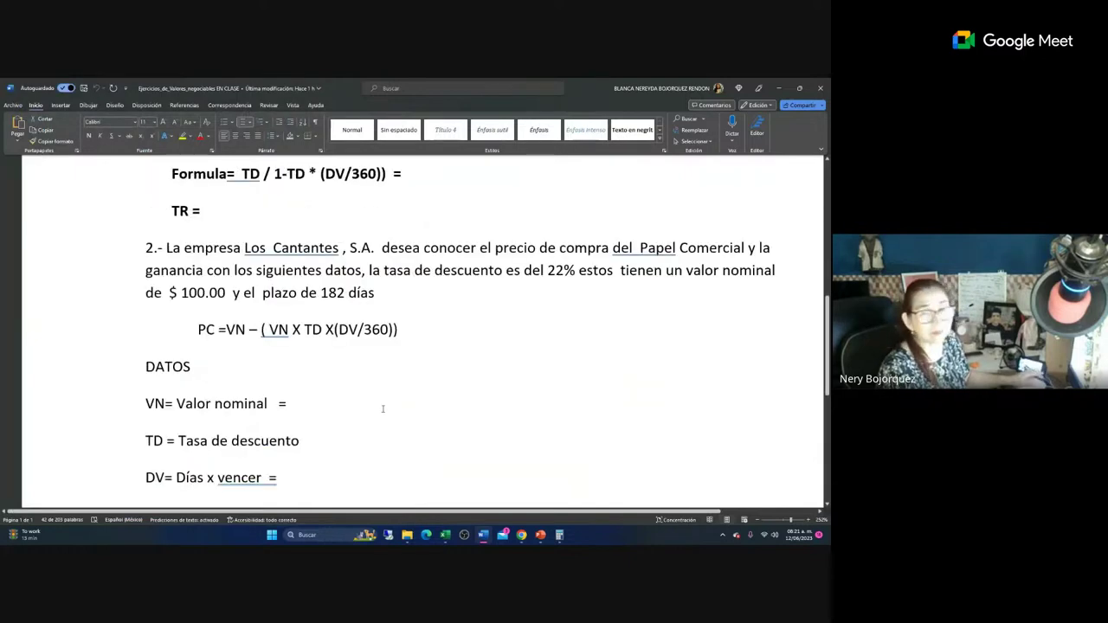
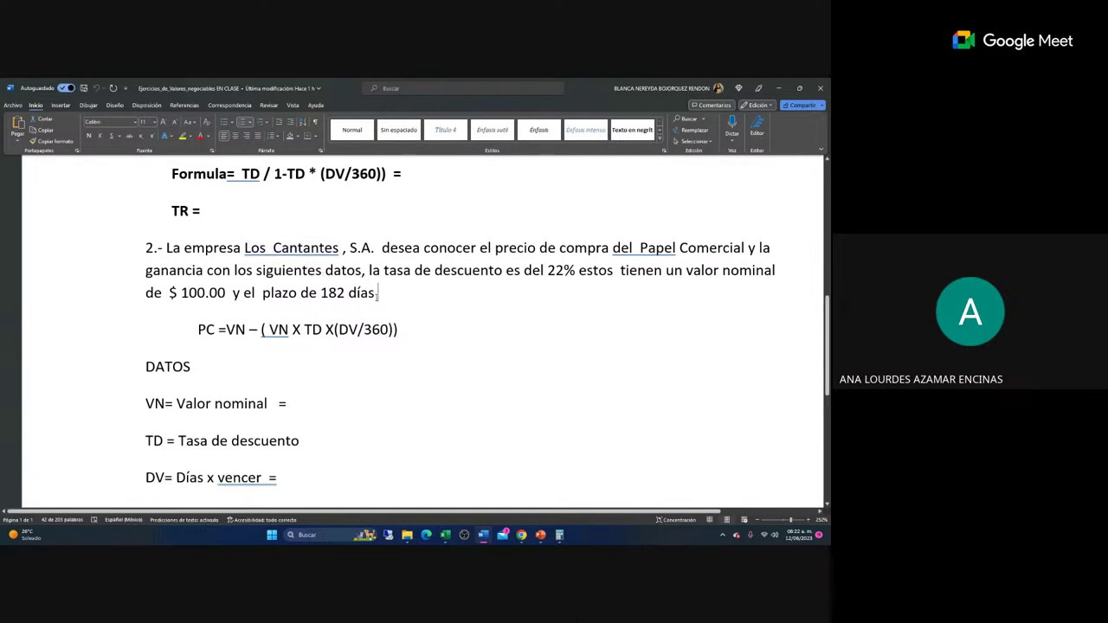
{"action": "triple_click", "coordinate": [383, 296]}
{"action": "right_click", "coordinate": [157, 253]}
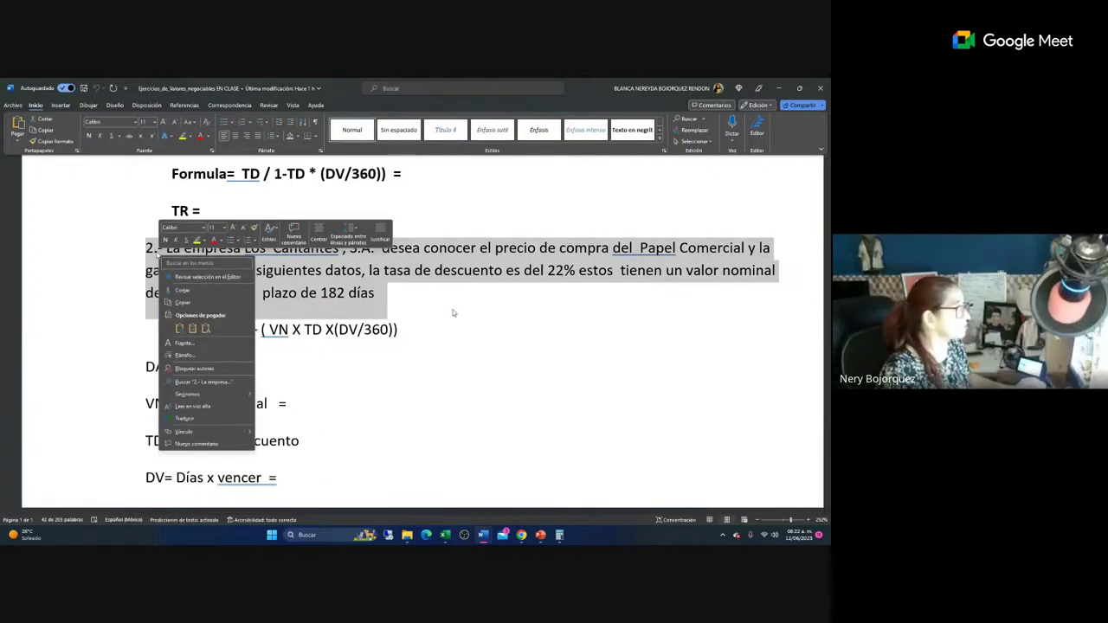
{"action": "key", "text": "alt+Tab"}
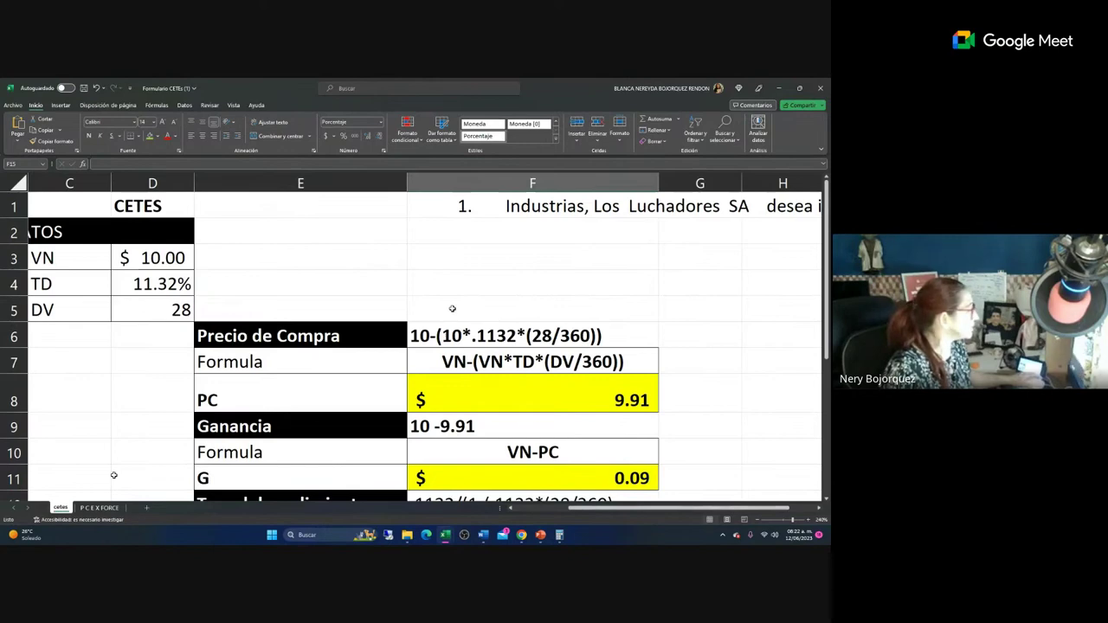
Copy the entire contents of the P C E X FORCE sheet into a new worksheet.
{"action": "left_click", "coordinate": [100, 507]}
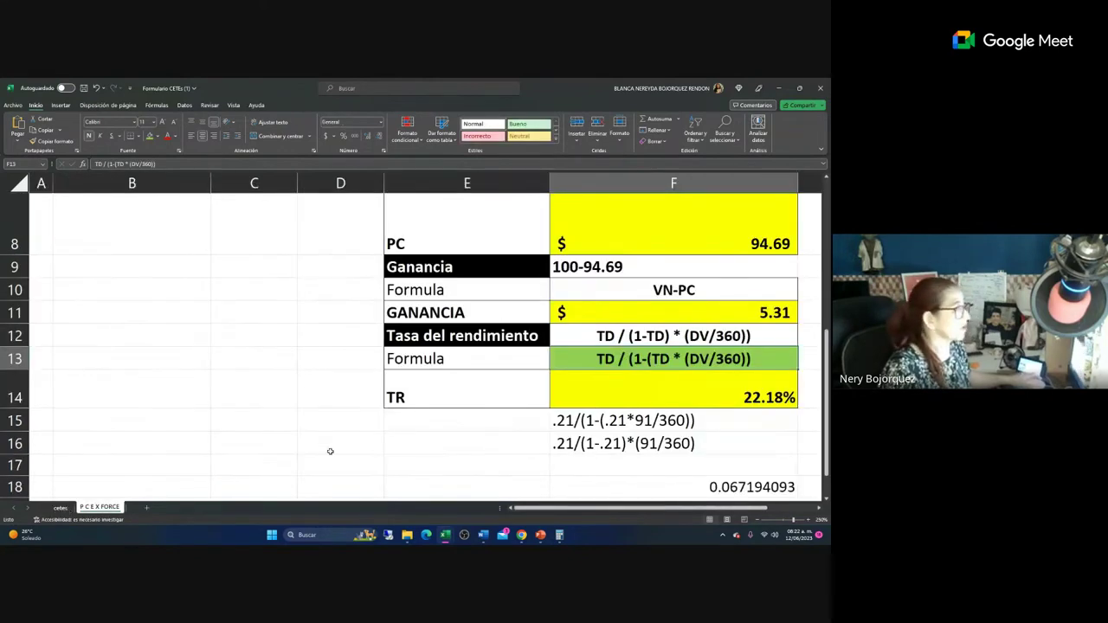
{"action": "scroll", "coordinate": [324, 442], "scroll_direction": "up", "scroll_amount": 3}
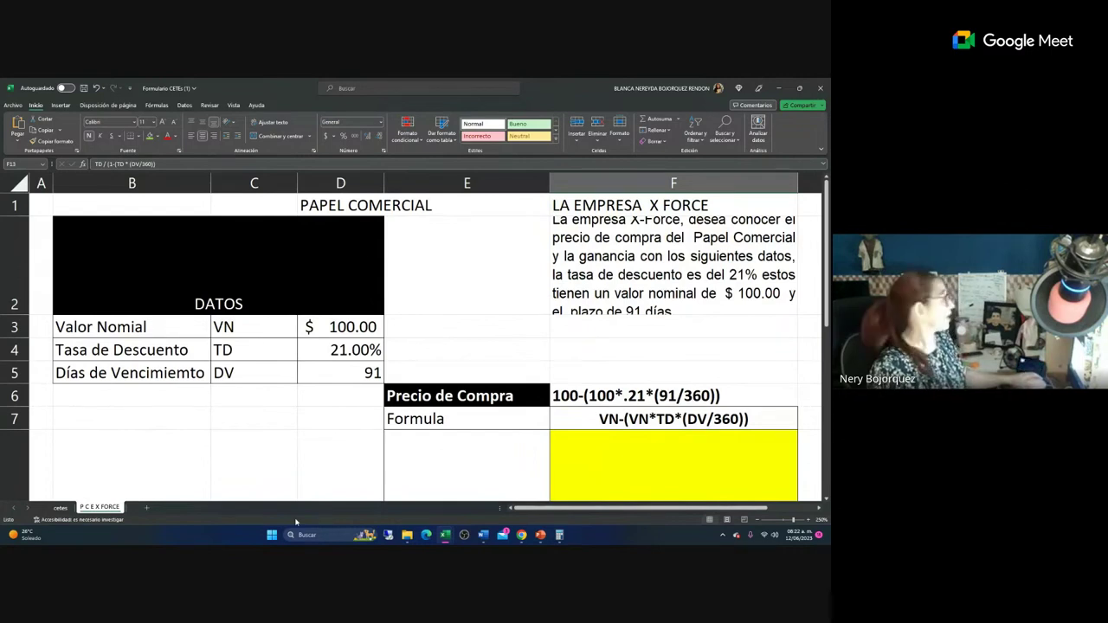
{"action": "left_click", "coordinate": [17, 180]}
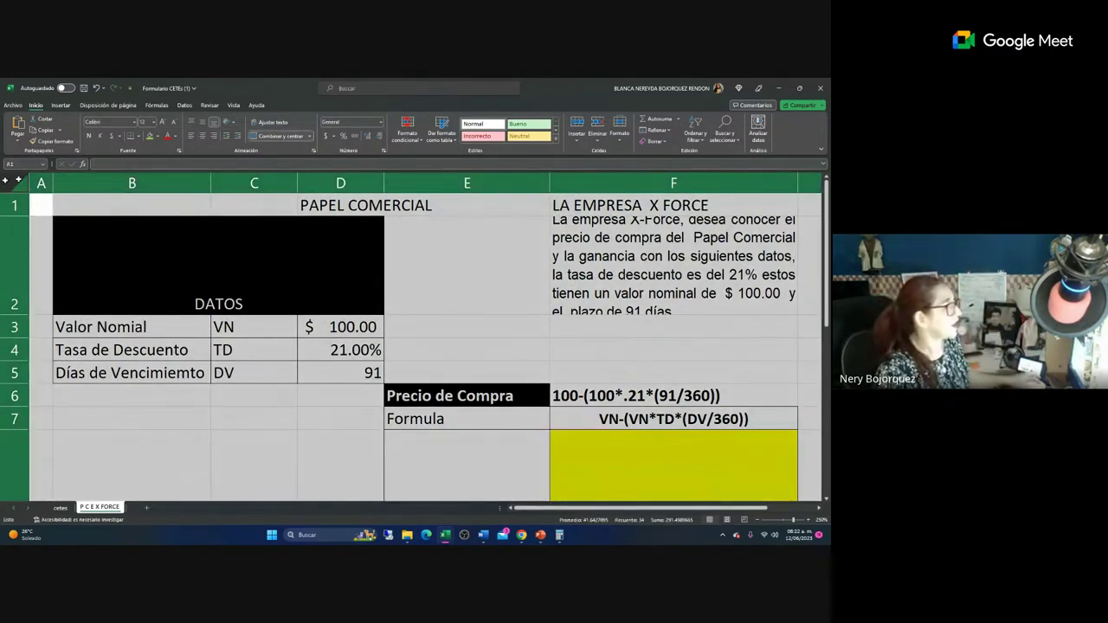
{"action": "right_click", "coordinate": [439, 257]}
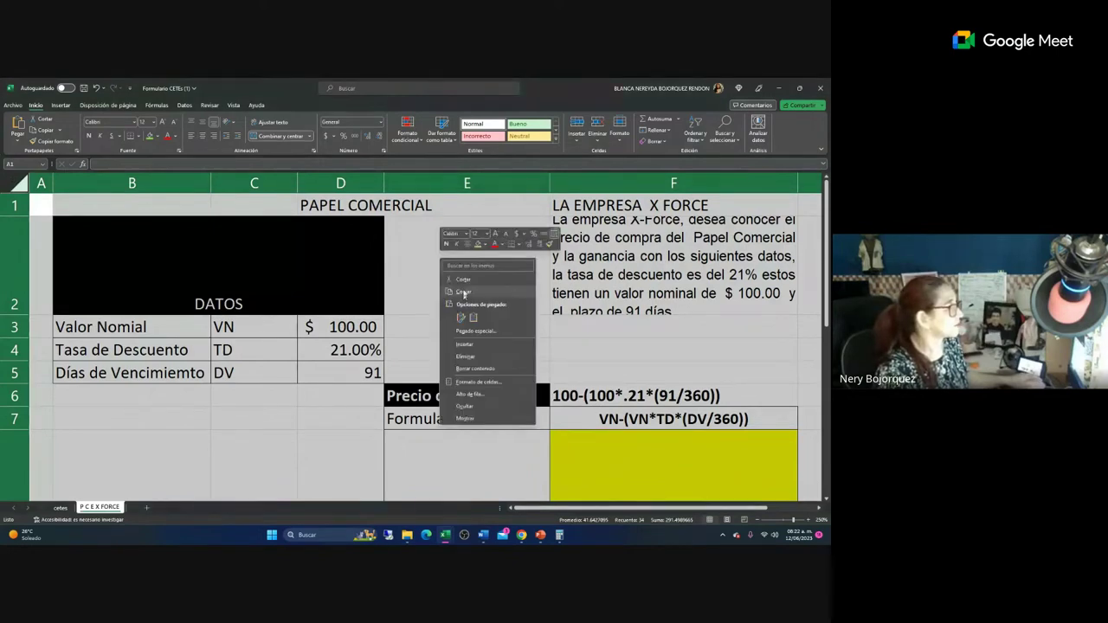
{"action": "left_click", "coordinate": [464, 293]}
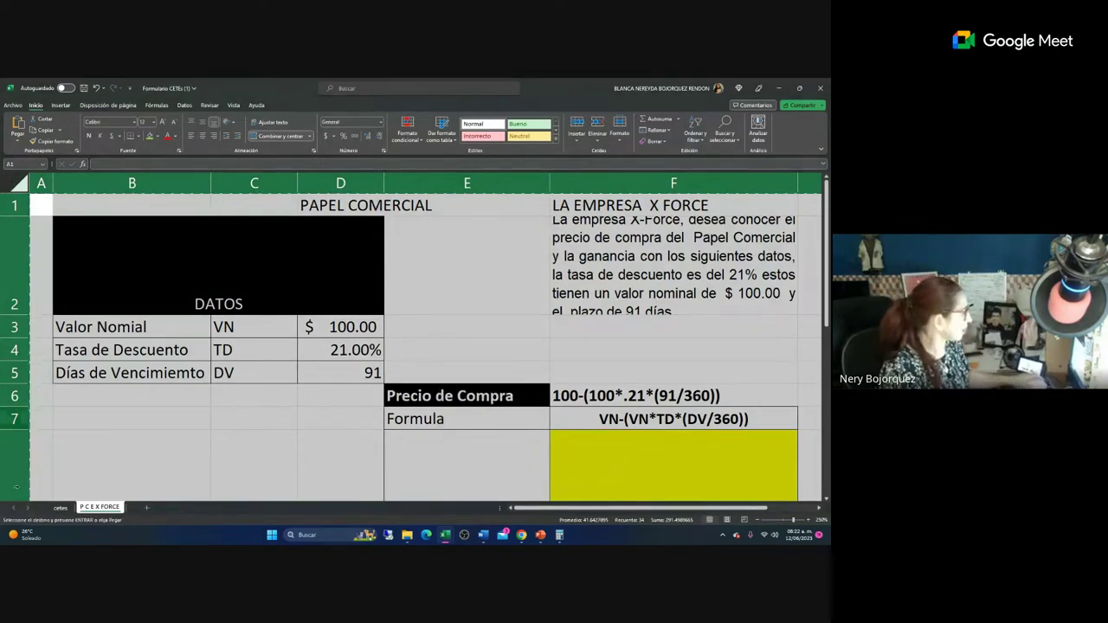
{"action": "left_click", "coordinate": [147, 509]}
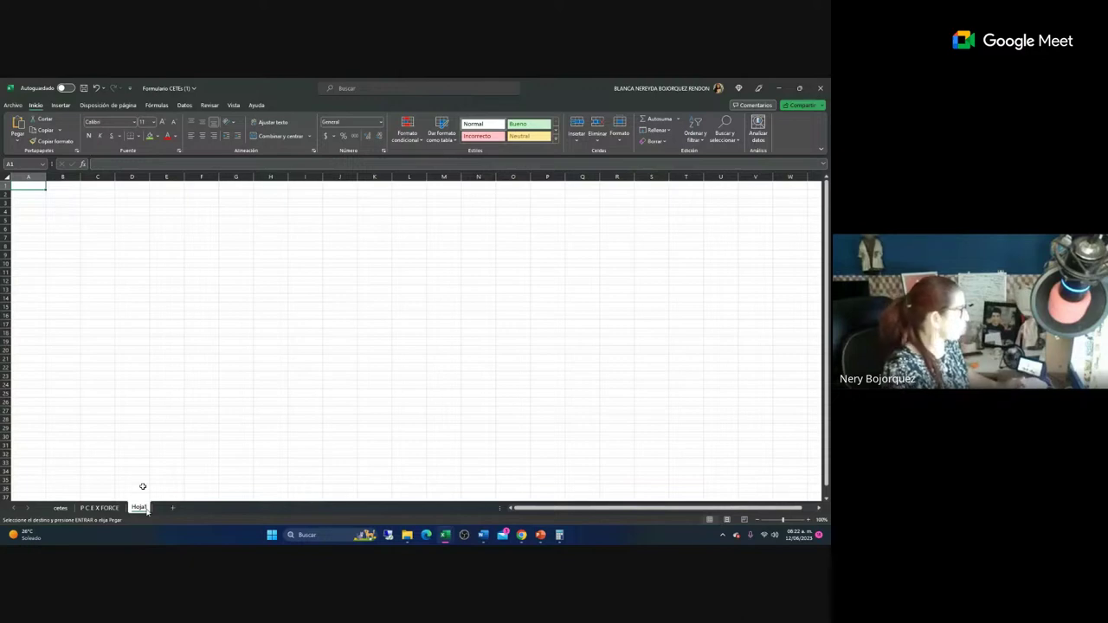
{"action": "key", "text": "ctrl+a"}
{"action": "key", "text": "ctrl+v"}
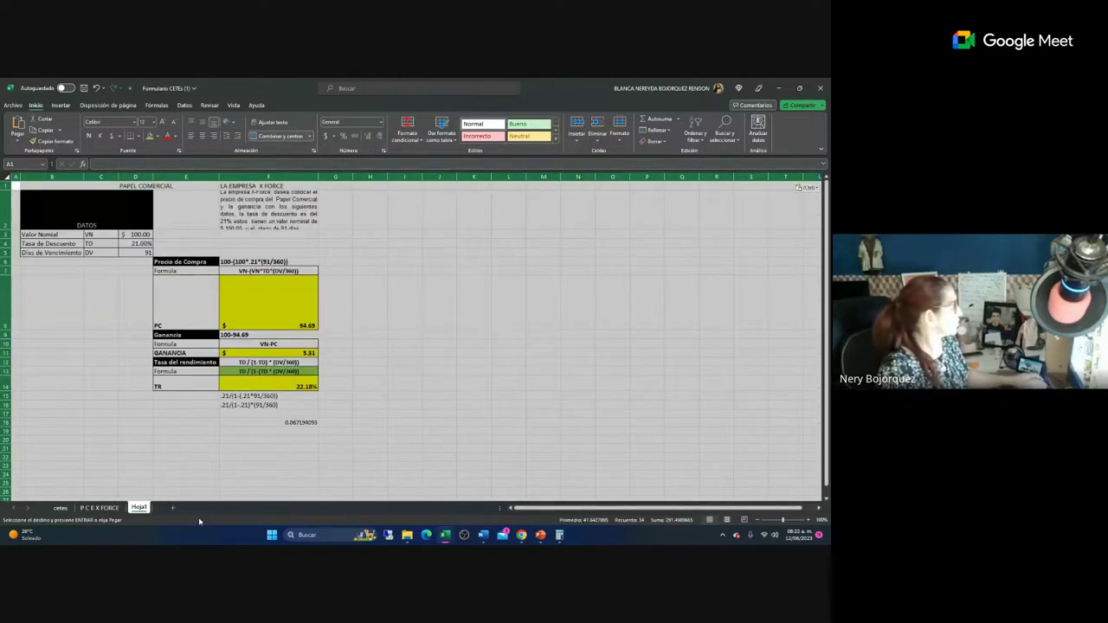
{"action": "left_click", "coordinate": [269, 473]}
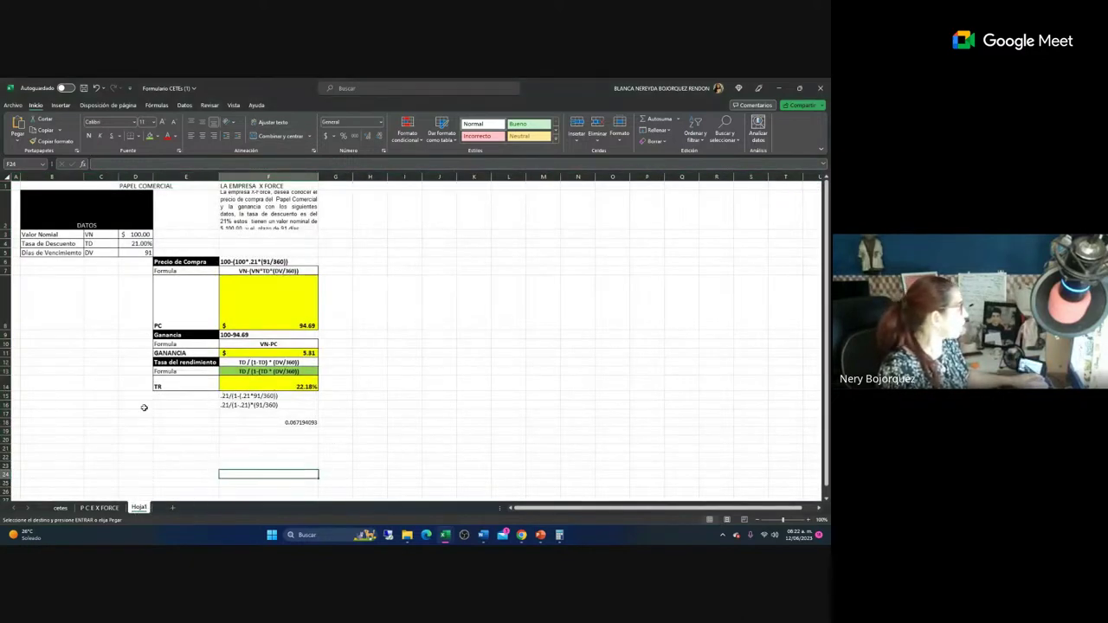
Rename the new worksheet as PC LOS CANTANTES, checking the company name in the Word exercises document.
{"action": "key", "text": "alt+h"}
{"action": "type", "text": "or"}
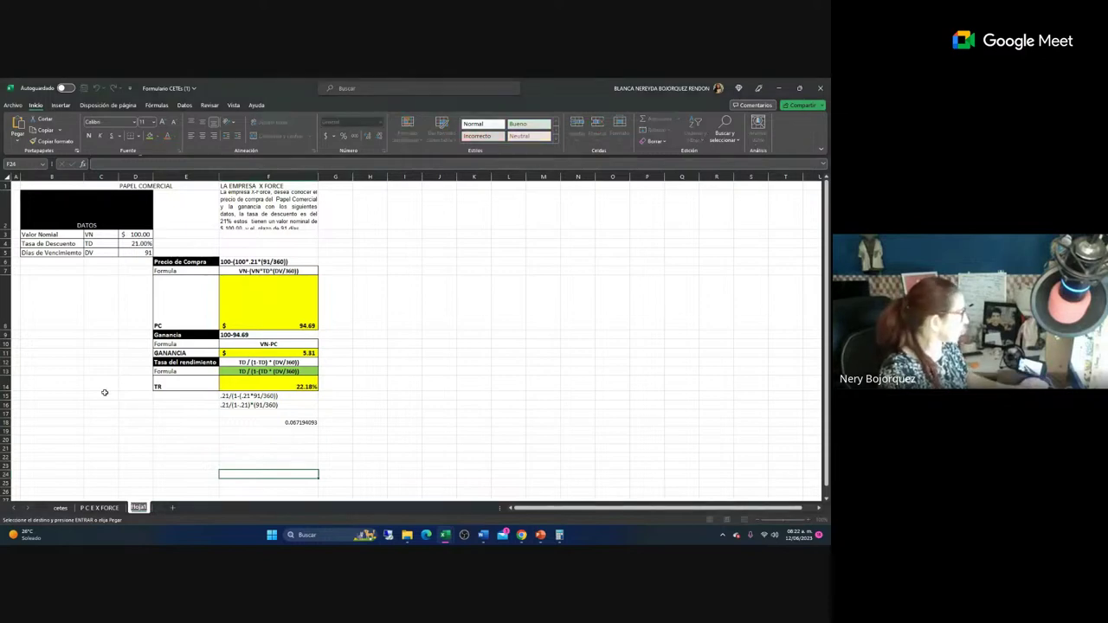
{"action": "type", "text": "PC"}
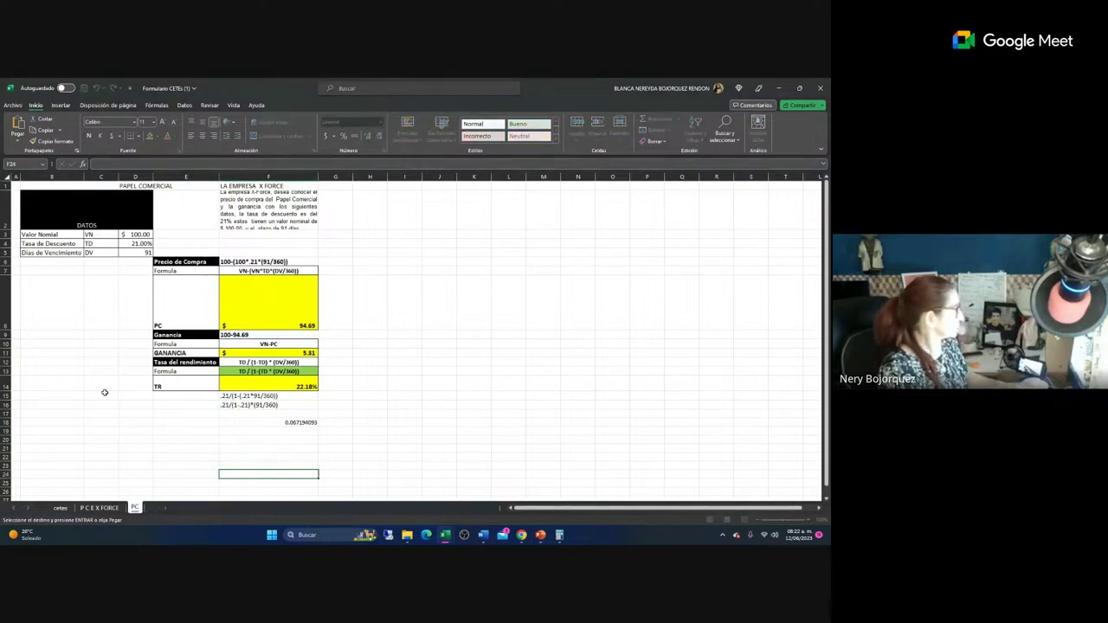
{"action": "key", "text": "alt+Tab"}
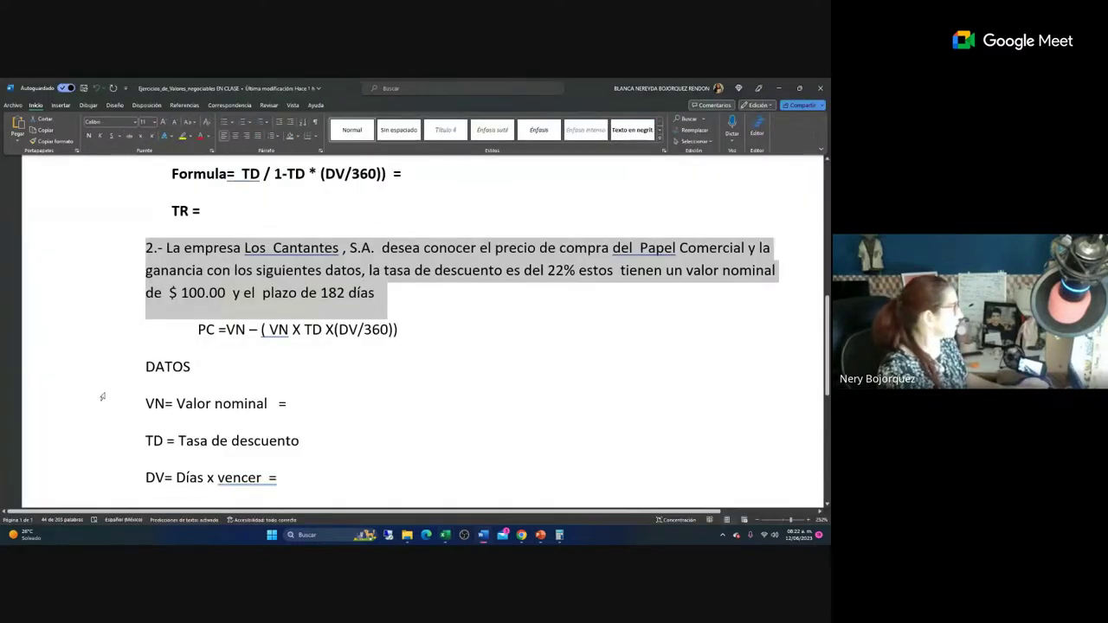
{"action": "key", "text": "alt+Tab"}
{"action": "type", "text": "LO"}
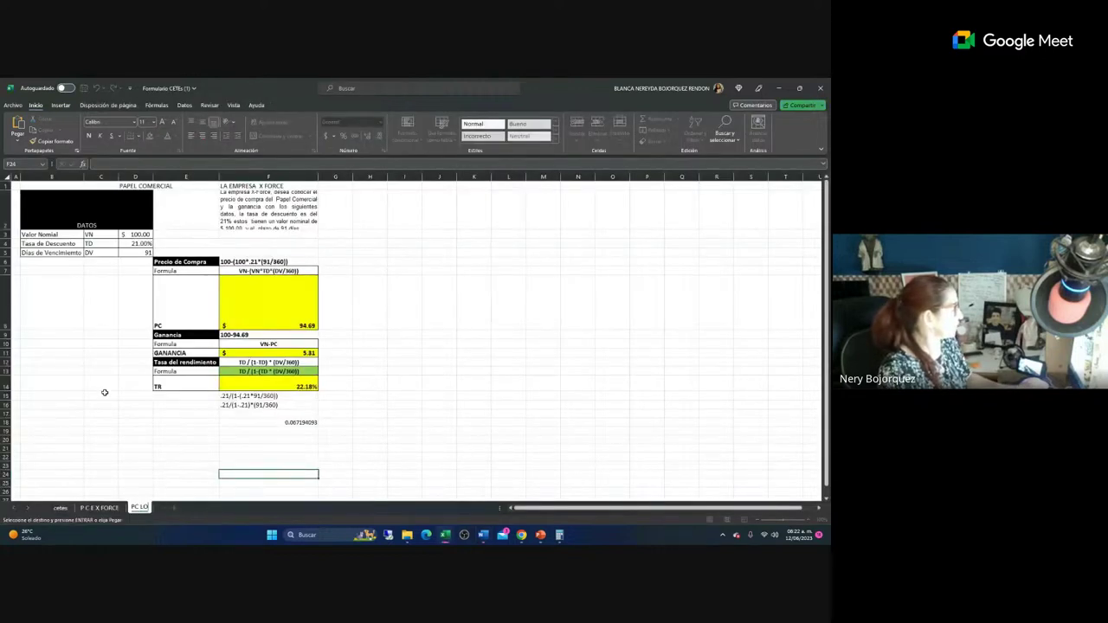
{"action": "type", "text": "S CANTANTES"}
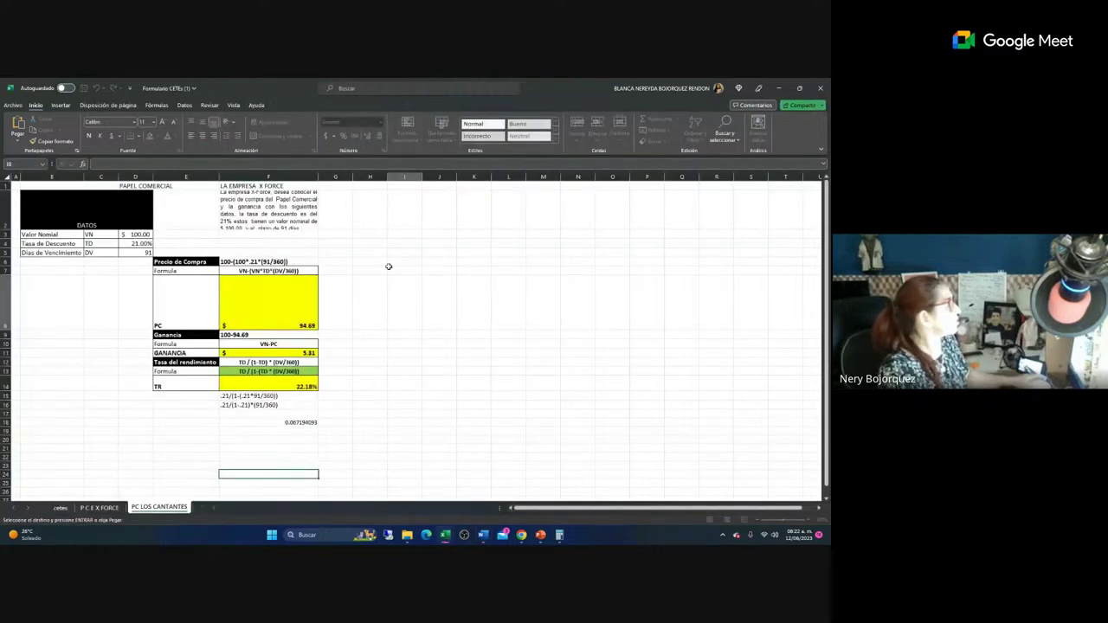
Clear the old X FORCE heading and statement in F1 and F2, and enter LA EMPRESA LOS CANTANTES in F1.
{"action": "left_click", "coordinate": [249, 187]}
{"action": "key", "text": "Delete"}
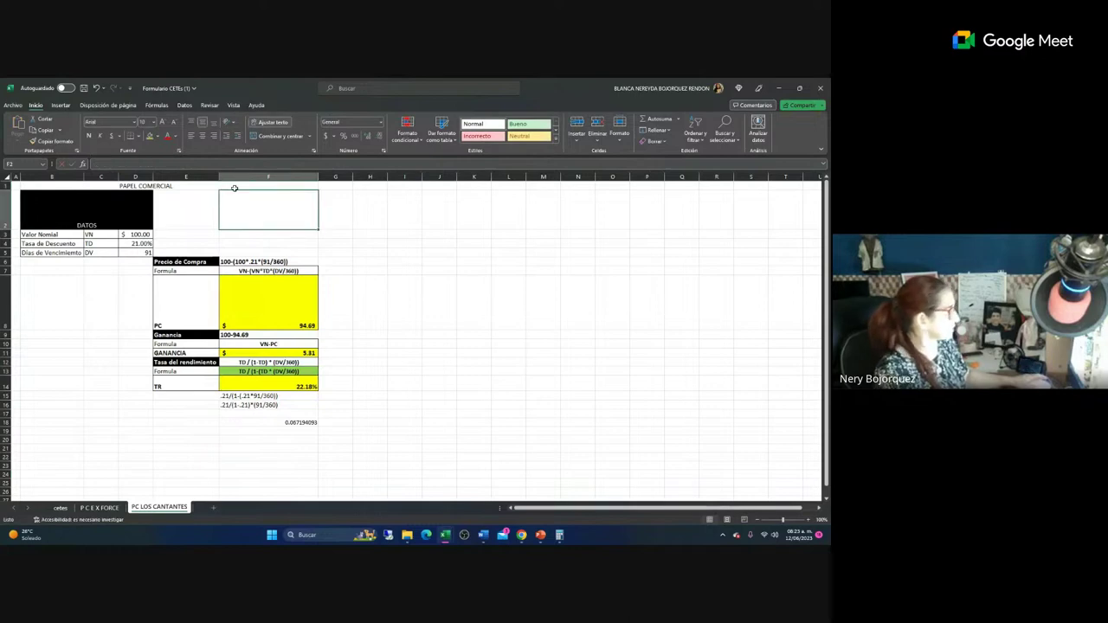
{"action": "type", "text": "LA EMPRES"}
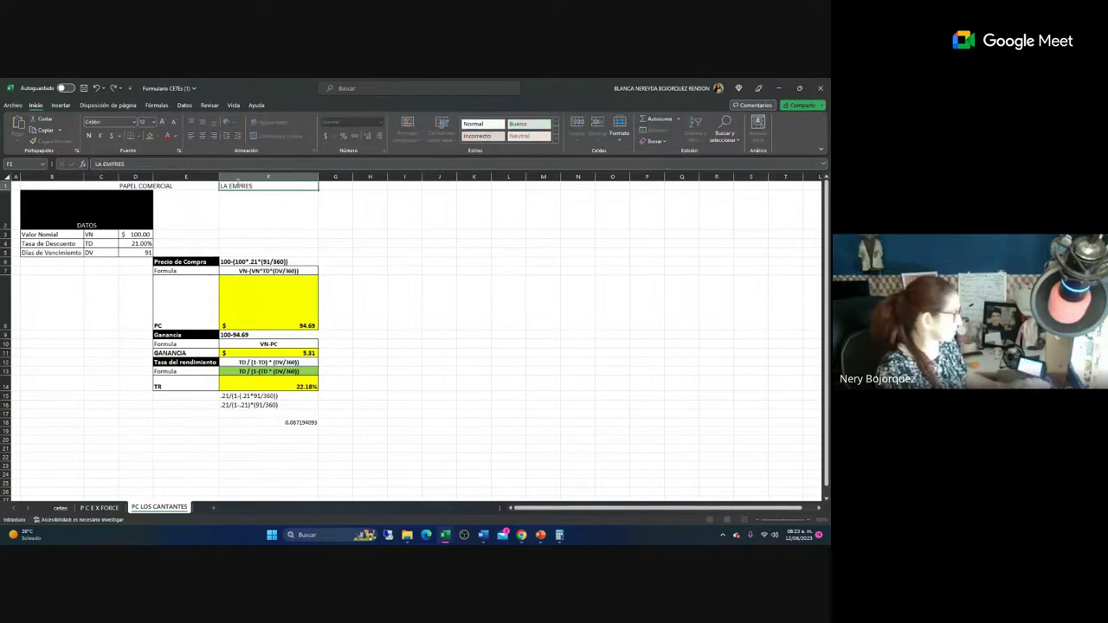
{"action": "type", "text": "A LOS CAN"}
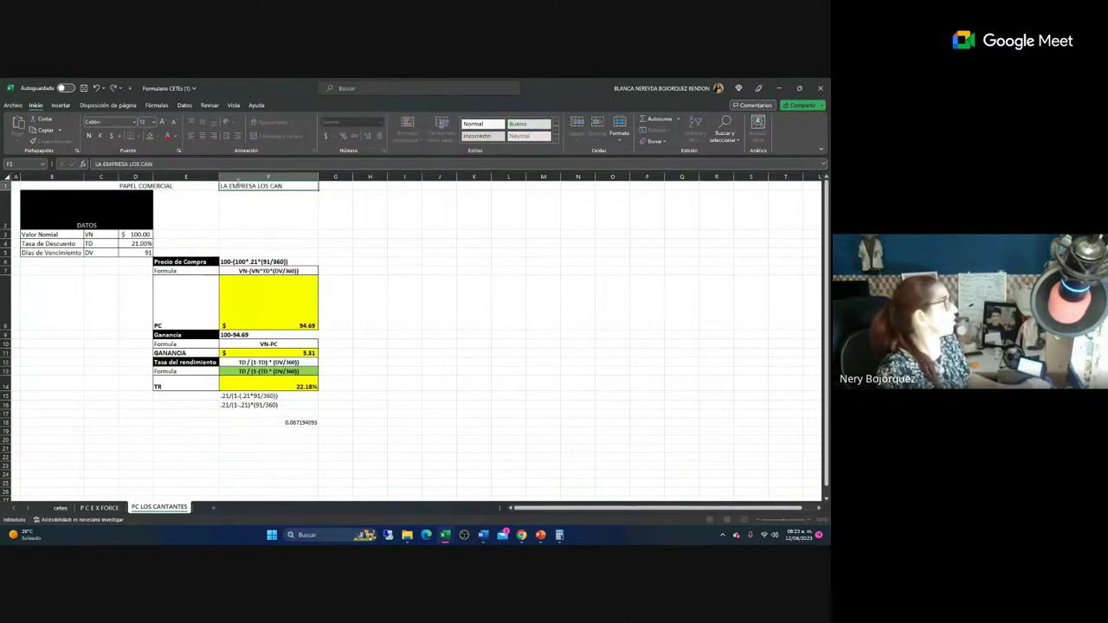
{"action": "type", "text": "TANTES"}
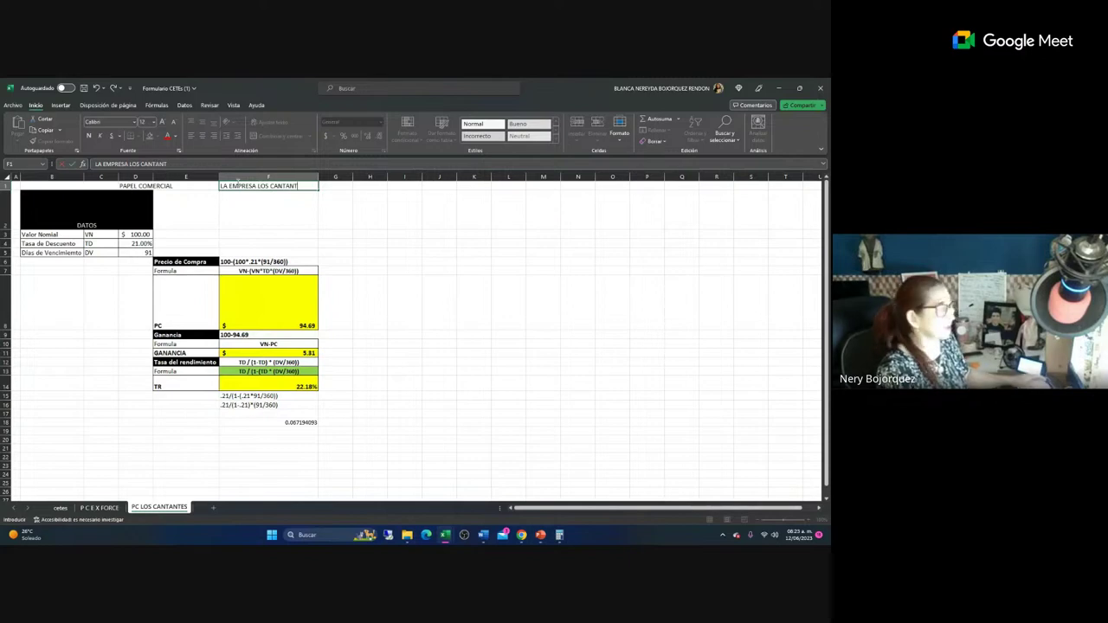
{"action": "left_click", "coordinate": [405, 303]}
Copy the exercise 2 statement about Los Cantantes, S.A. from the Word document and paste it into F2 of the Excel sheet.
{"action": "left_click", "coordinate": [807, 520]}
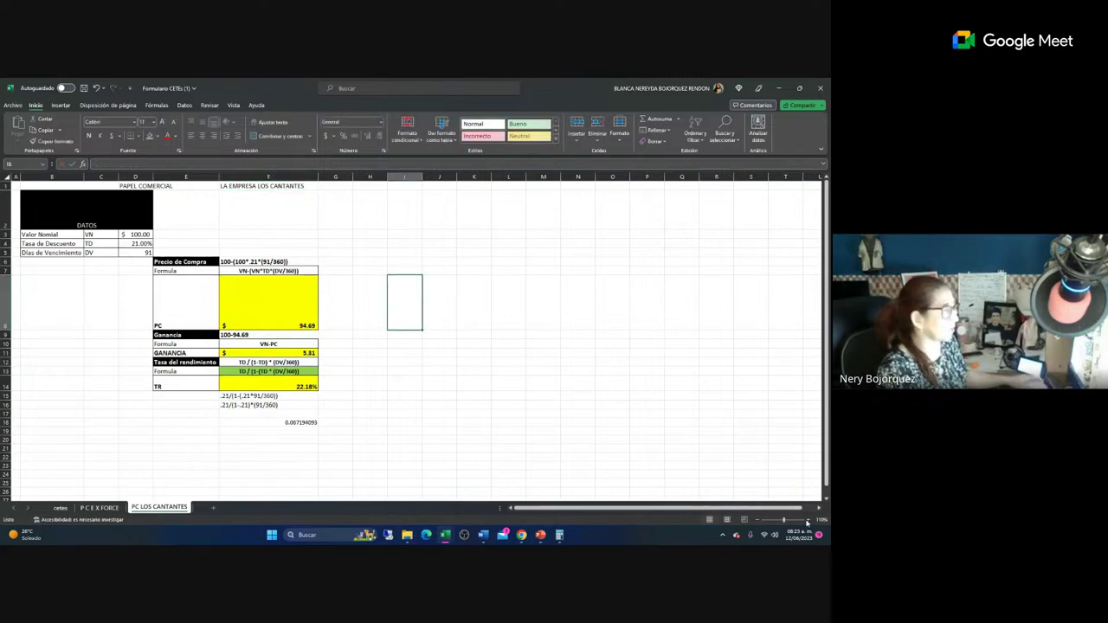
{"action": "scroll", "coordinate": [567, 478], "scroll_direction": "up", "scroll_amount": 6, "text": "ctrl"}
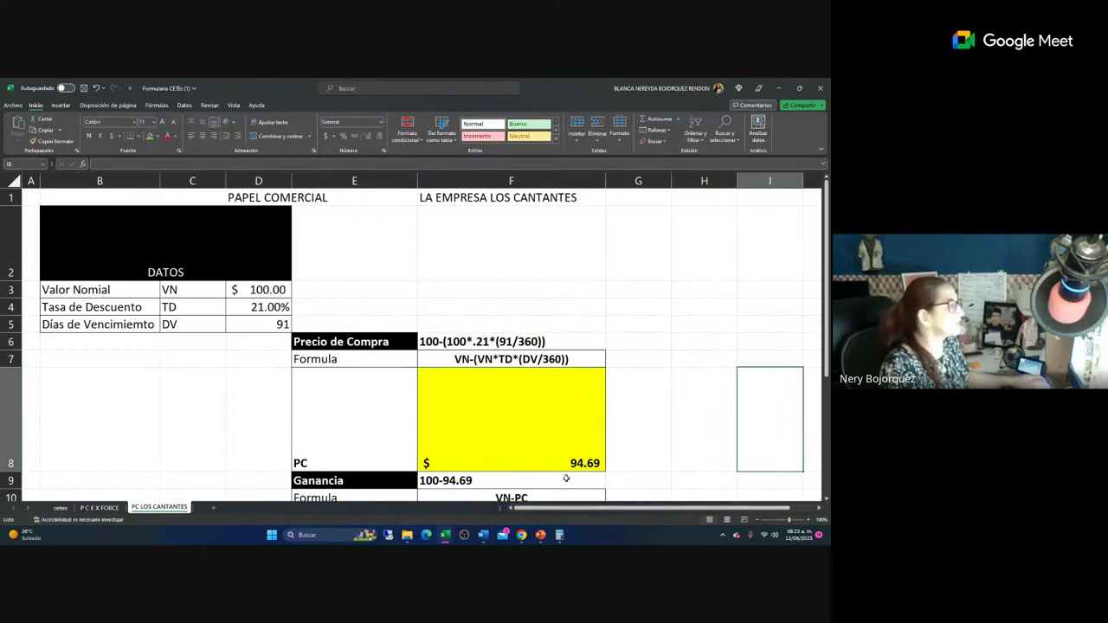
{"action": "left_click", "coordinate": [476, 245]}
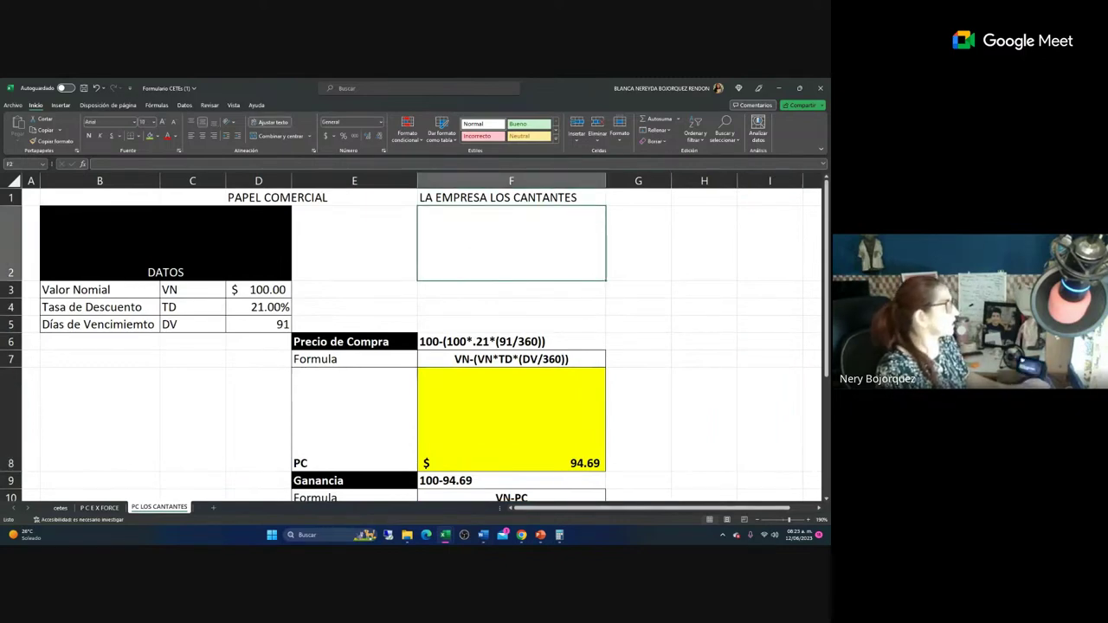
{"action": "key", "text": "alt+Tab"}
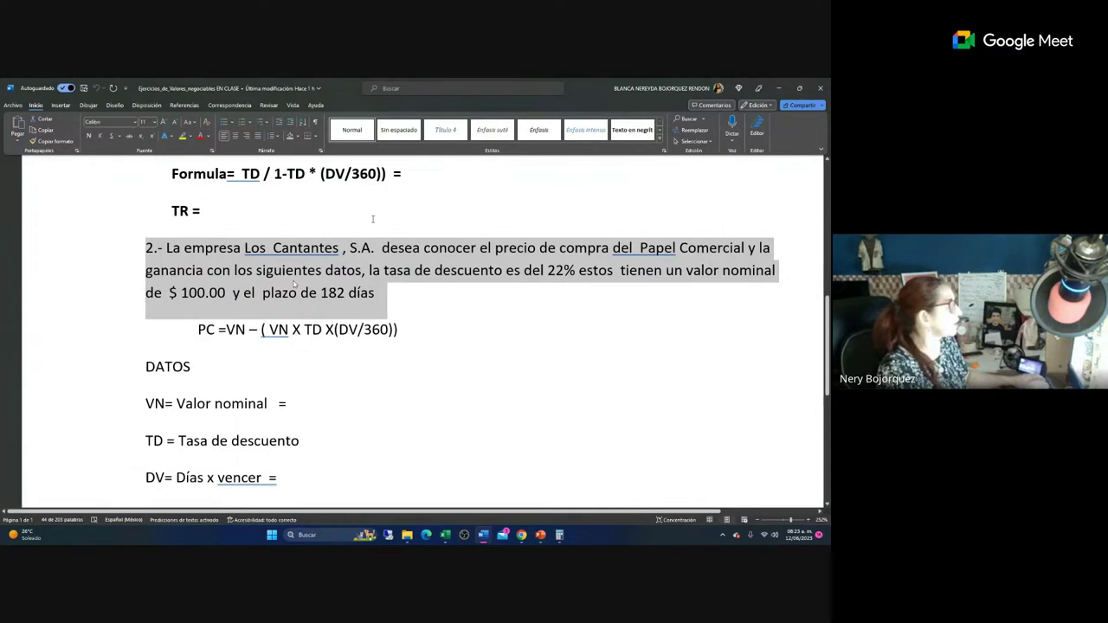
{"action": "right_click", "coordinate": [294, 284]}
{"action": "key", "text": "Escape"}
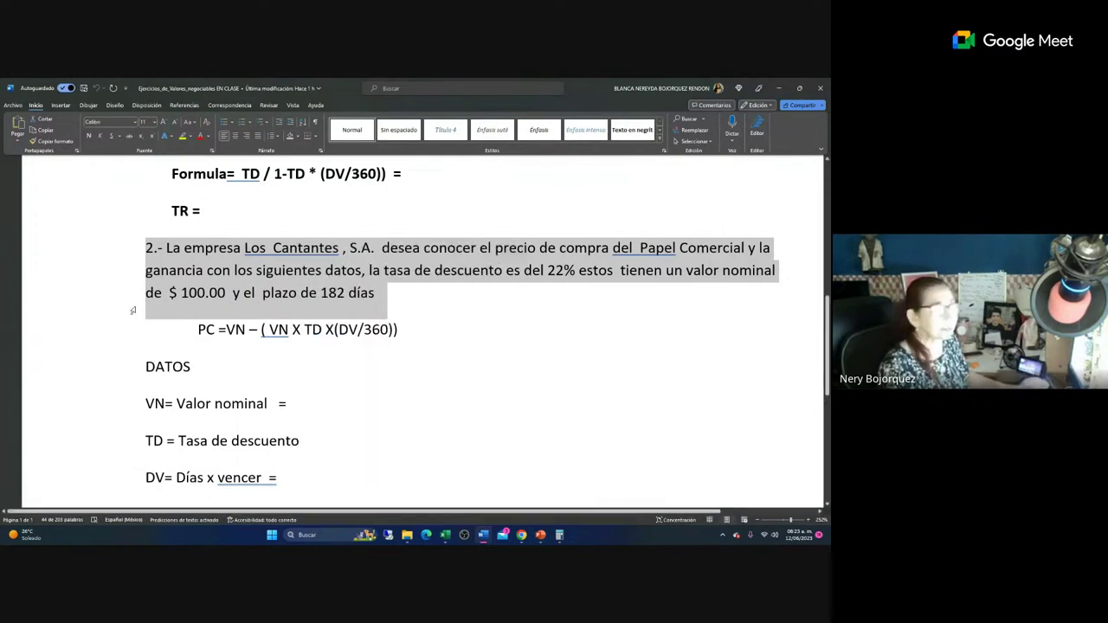
{"action": "key", "text": "ctrl+c"}
{"action": "key", "text": "alt+Tab"}
{"action": "key", "text": "ctrl+v"}
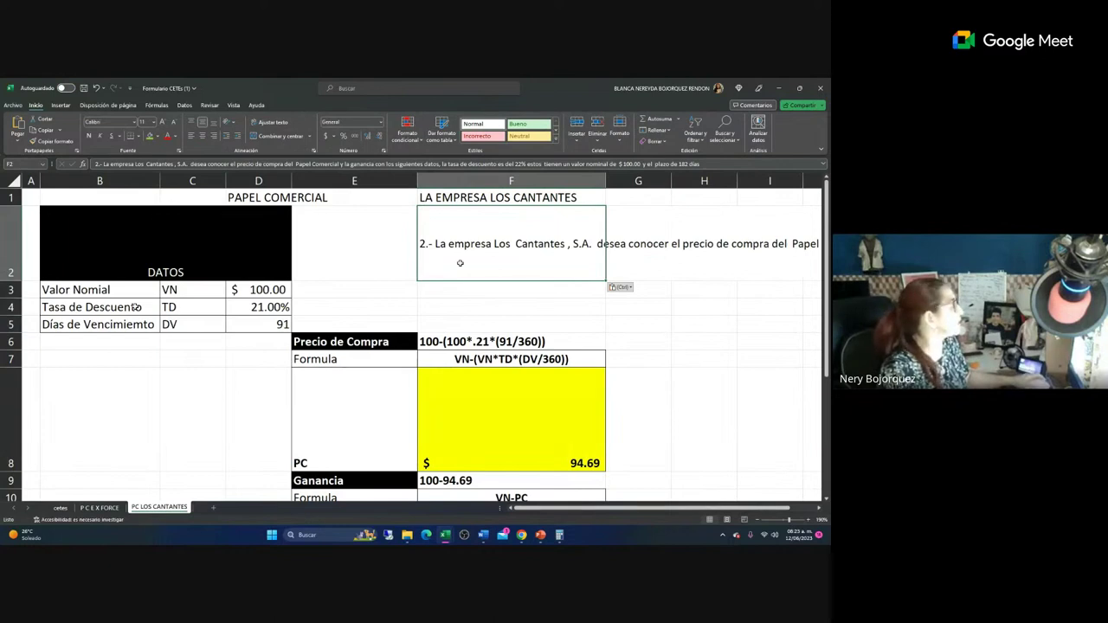
Check the exercise statement in Word, and in the Excel data table set Tasa de Descuento to 22% and Días de Vencimiento to 182.
{"action": "left_click", "coordinate": [253, 295]}
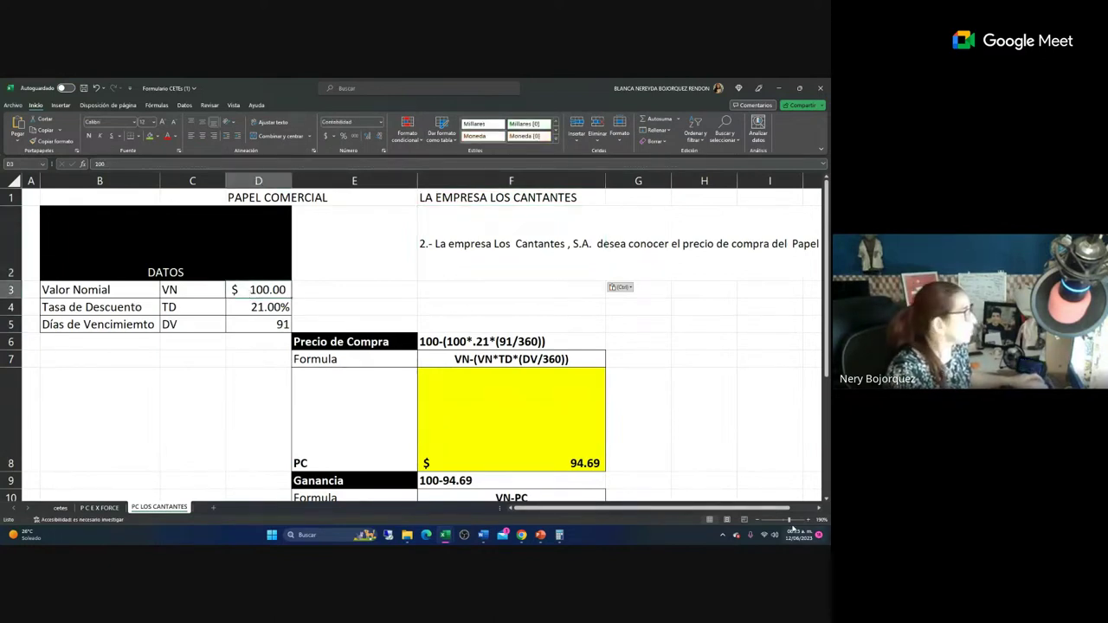
{"action": "scroll", "coordinate": [313, 355], "scroll_direction": "up", "scroll_amount": 8}
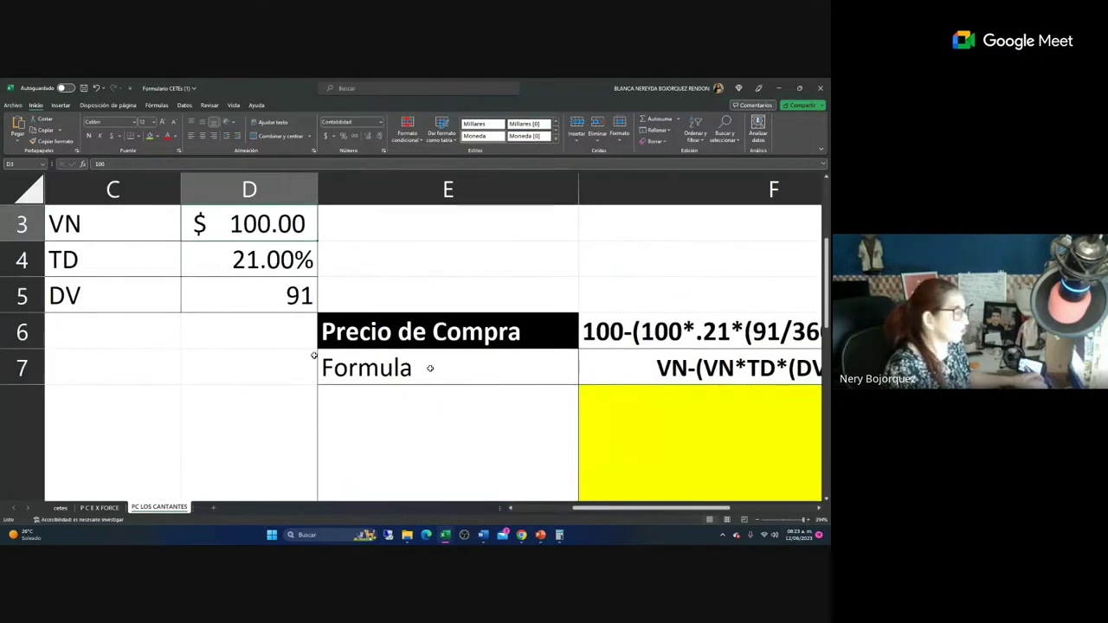
{"action": "scroll", "coordinate": [315, 355], "scroll_direction": "up", "scroll_amount": 1}
{"action": "left_click", "coordinate": [793, 520]}
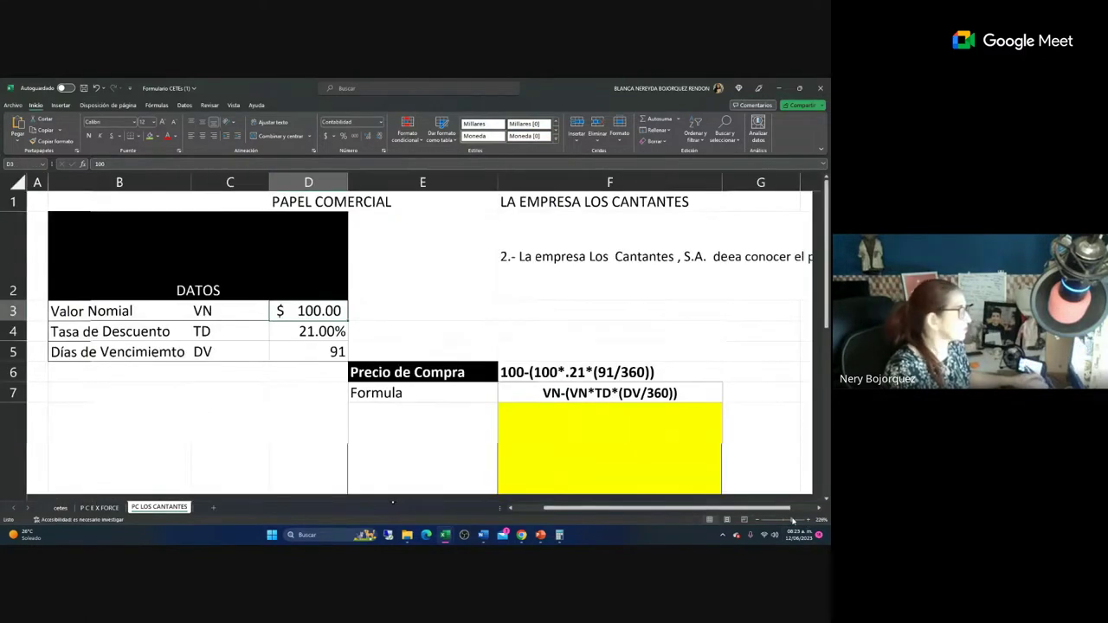
{"action": "left_click", "coordinate": [336, 417]}
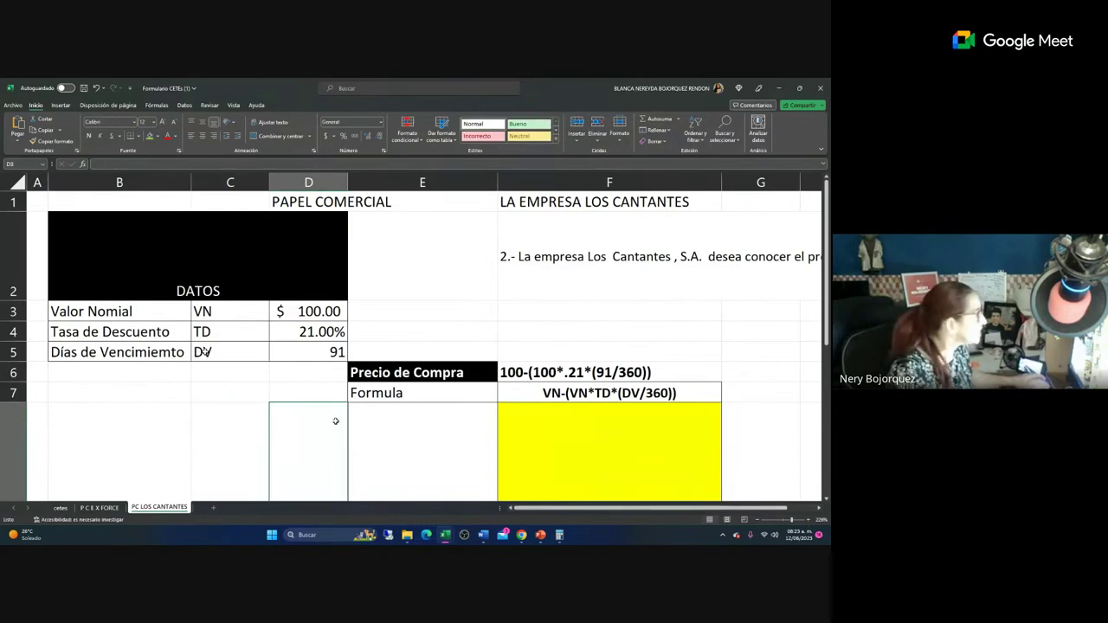
{"action": "left_click", "coordinate": [295, 315]}
{"action": "key", "text": "Down"}
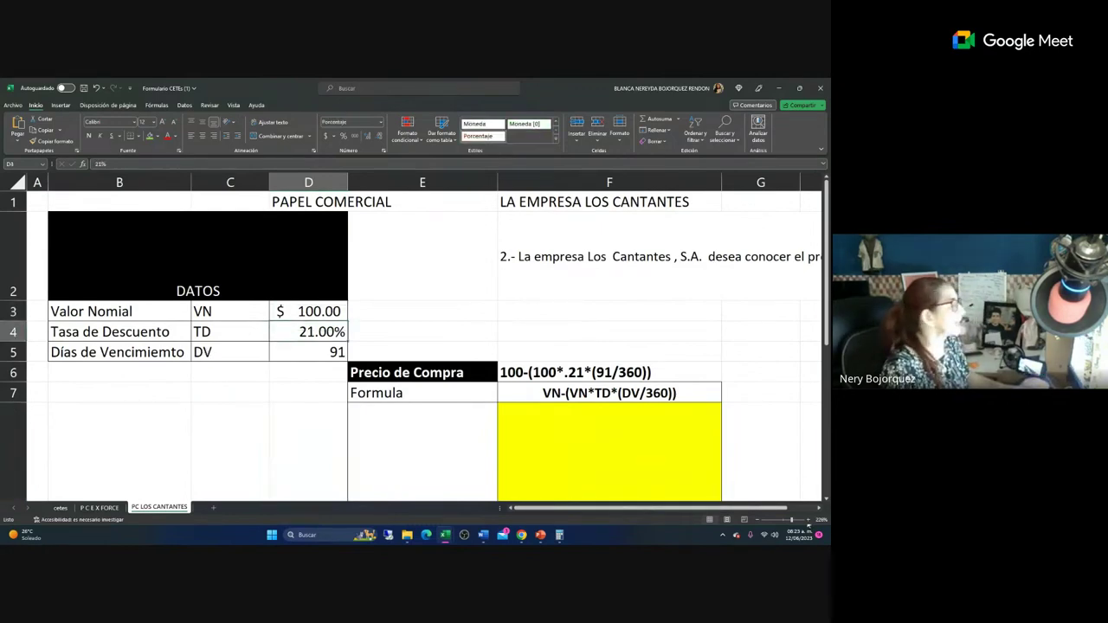
{"action": "key", "text": "alt+Tab"}
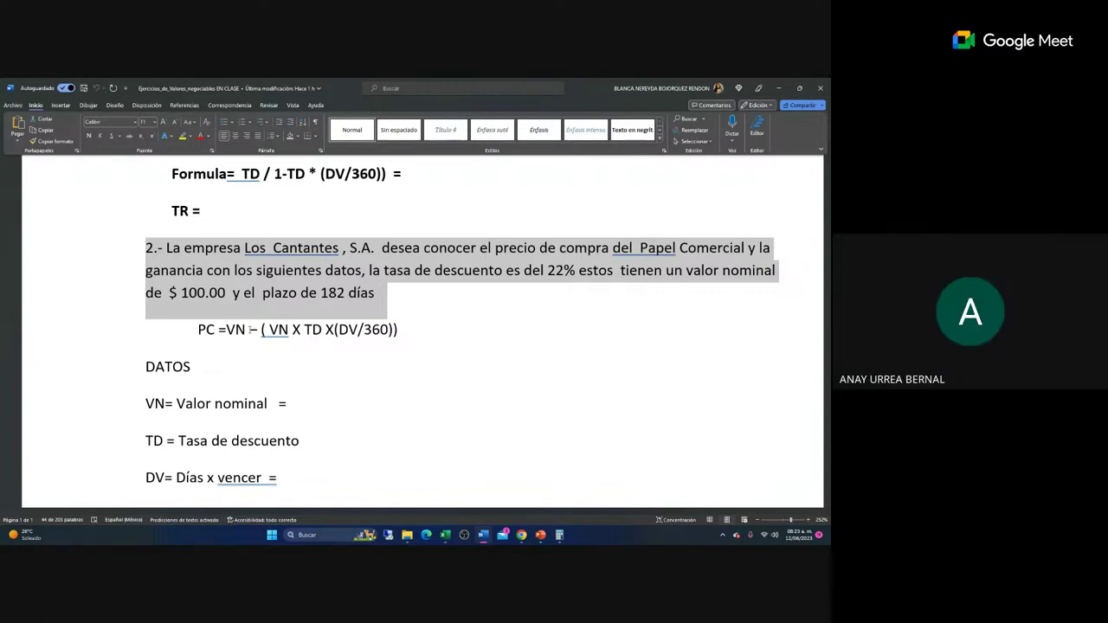
{"action": "key", "text": "alt"}
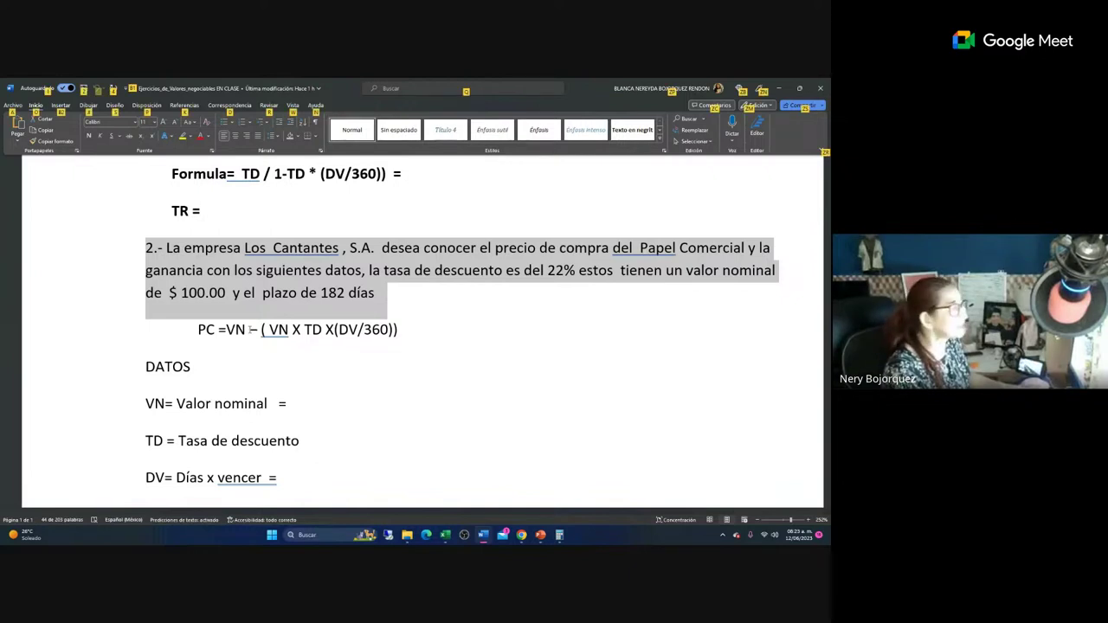
{"action": "key", "text": "alt+Tab"}
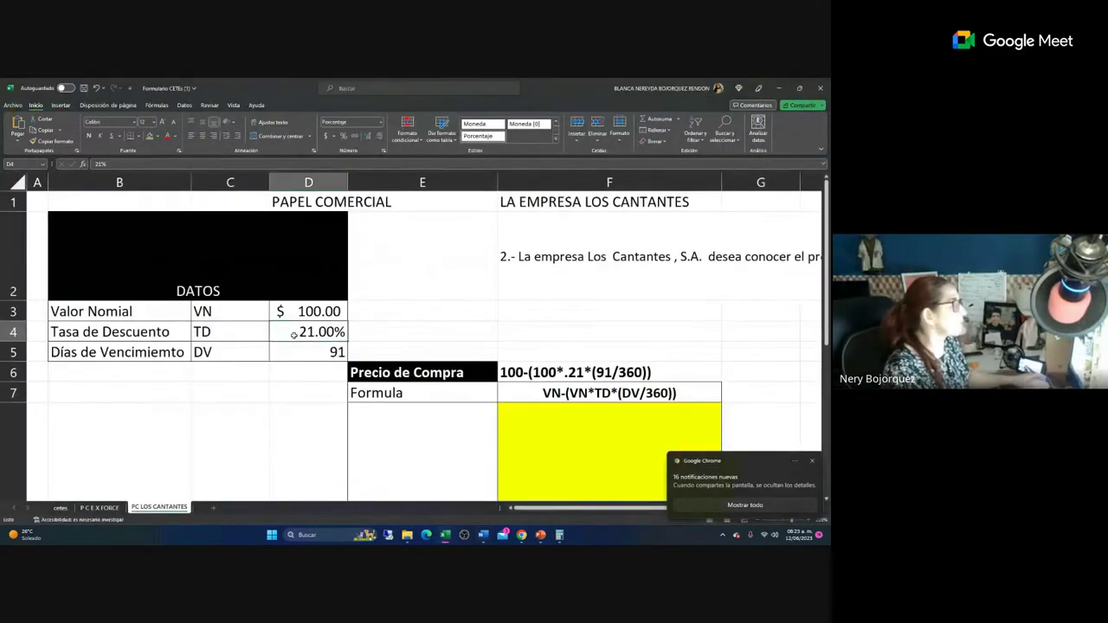
{"action": "type", "text": "22"}
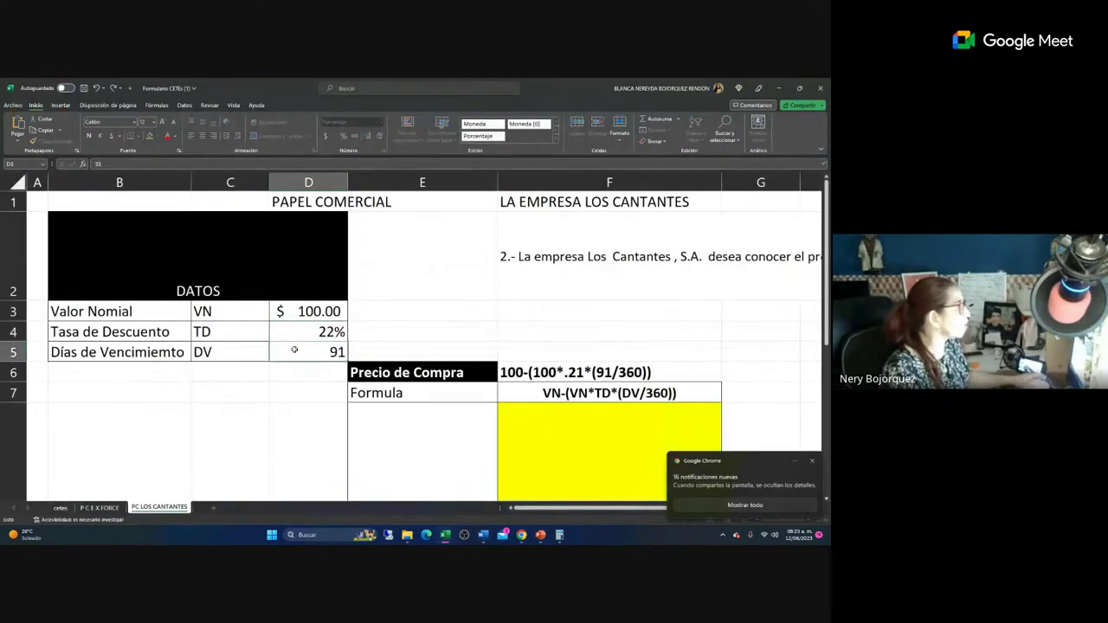
{"action": "key", "text": "Return"}
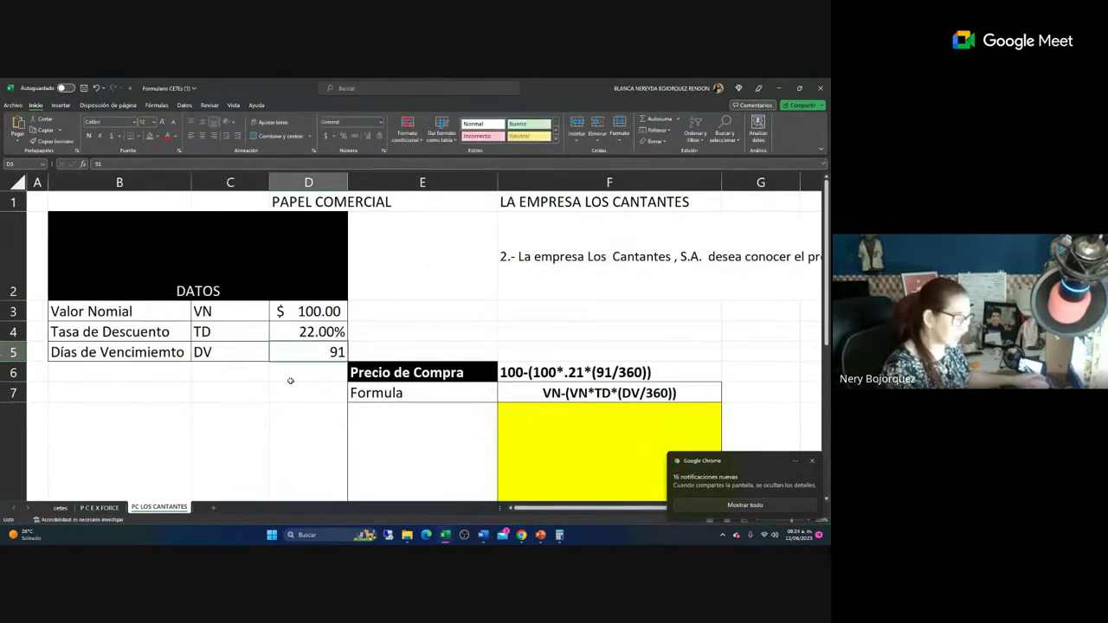
{"action": "type", "text": "182"}
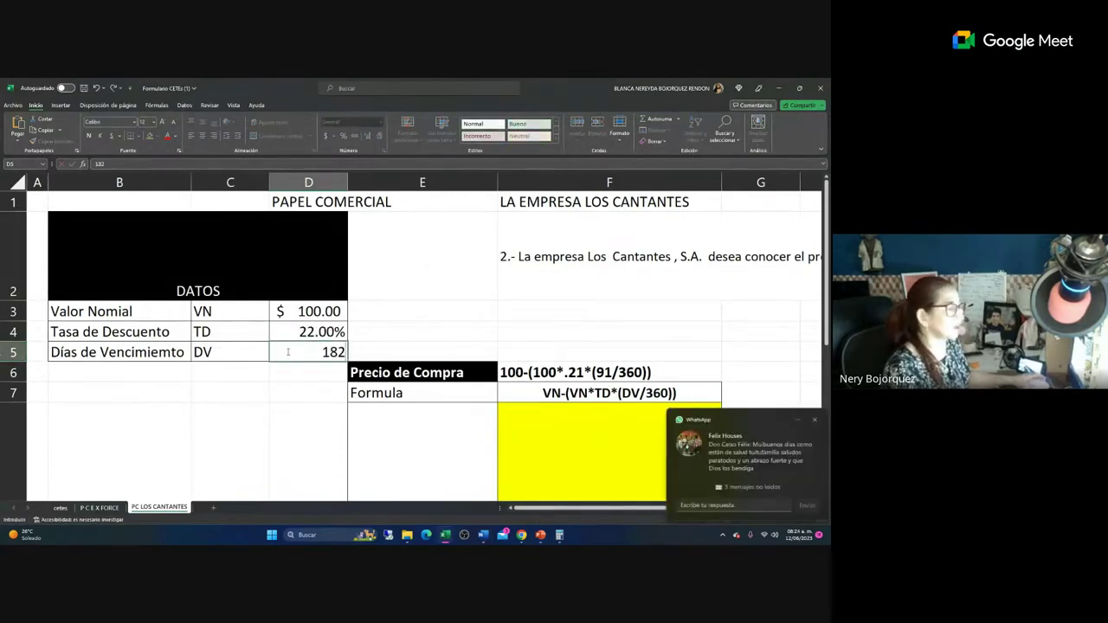
{"action": "key", "text": "Return"}
Dismiss the WhatsApp notification and reduce the height of row 8, which holds the PC result.
{"action": "left_click", "coordinate": [372, 441]}
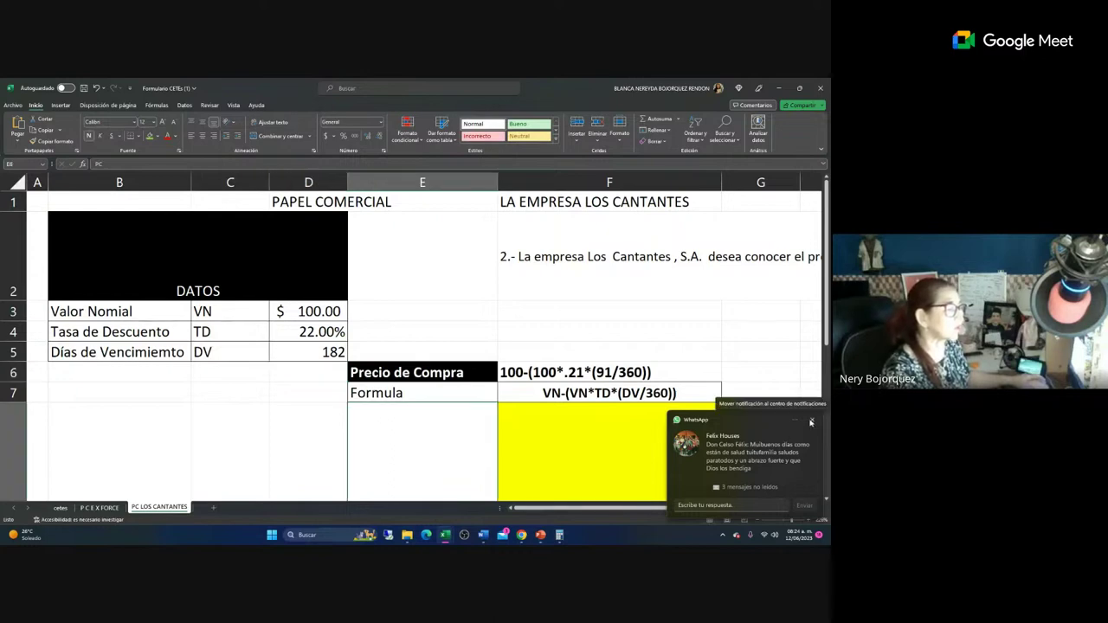
{"action": "left_click", "coordinate": [811, 421]}
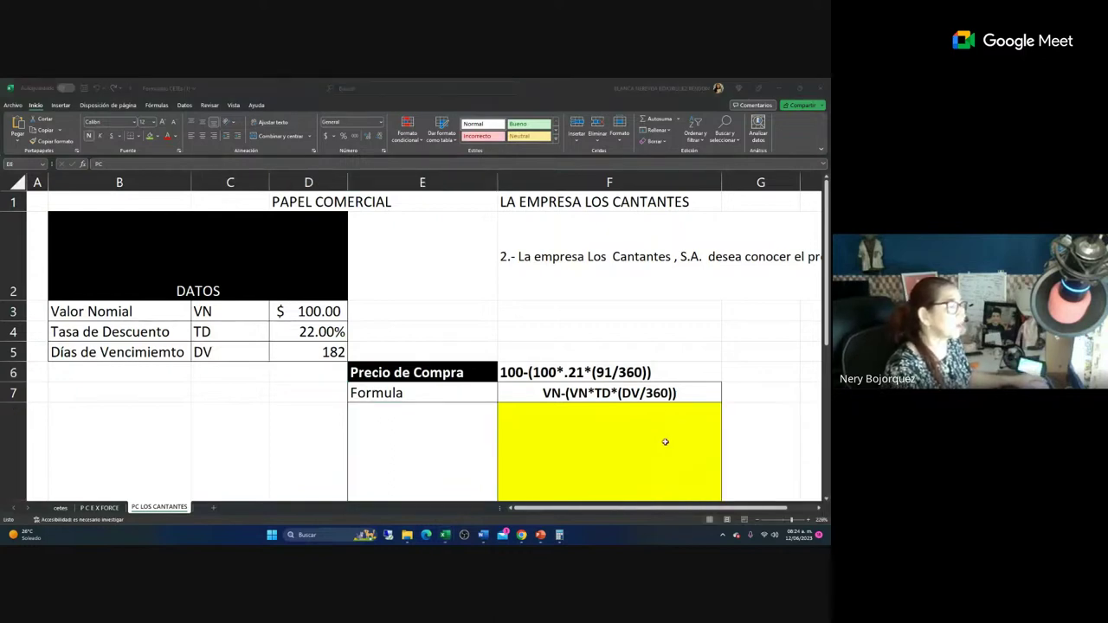
{"action": "scroll", "coordinate": [663, 441], "scroll_direction": "down", "scroll_amount": 2}
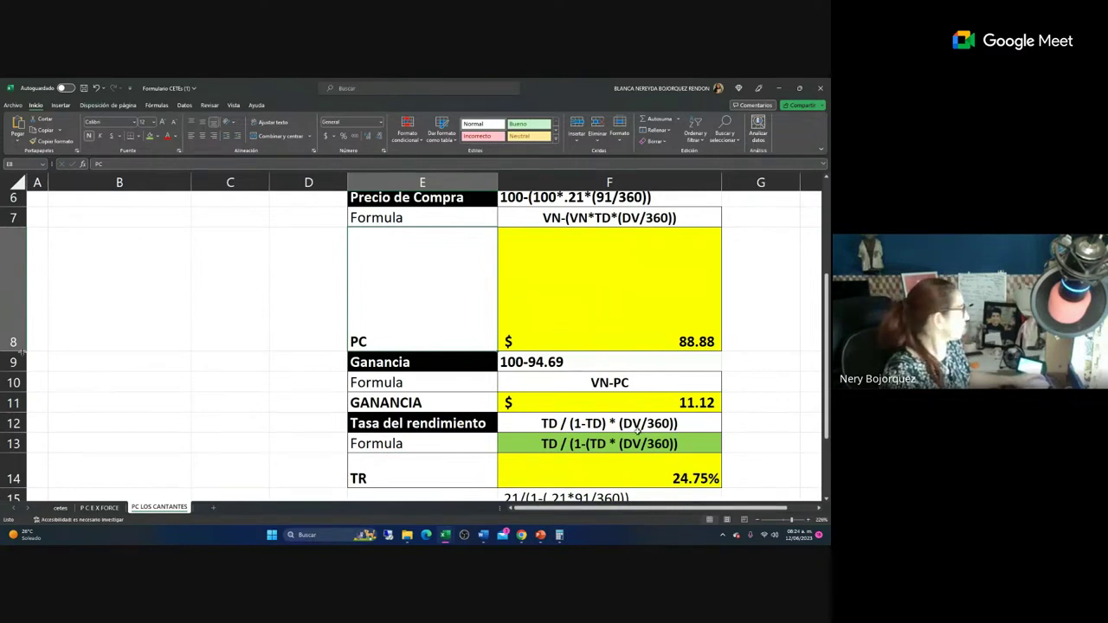
{"action": "left_click_drag", "start_coordinate": [13, 350], "coordinate": [13, 263]}
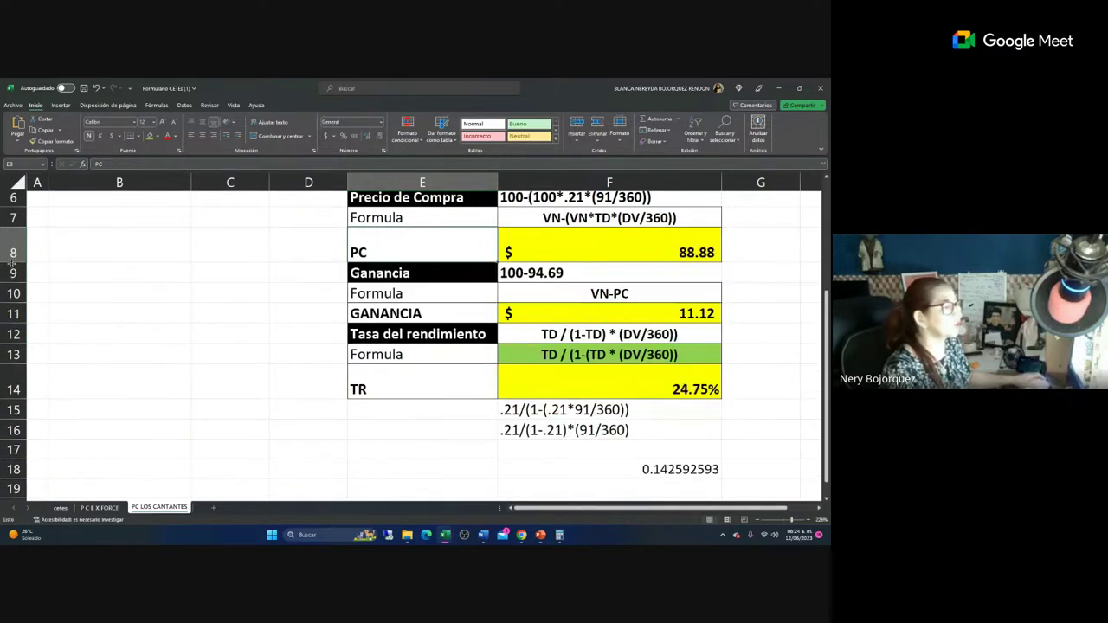
Review the discount rate and days to maturity in D4 and D5 against the PC, GANANCIA and TR calculations below.
{"action": "scroll", "coordinate": [62, 357], "scroll_direction": "up", "scroll_amount": 1}
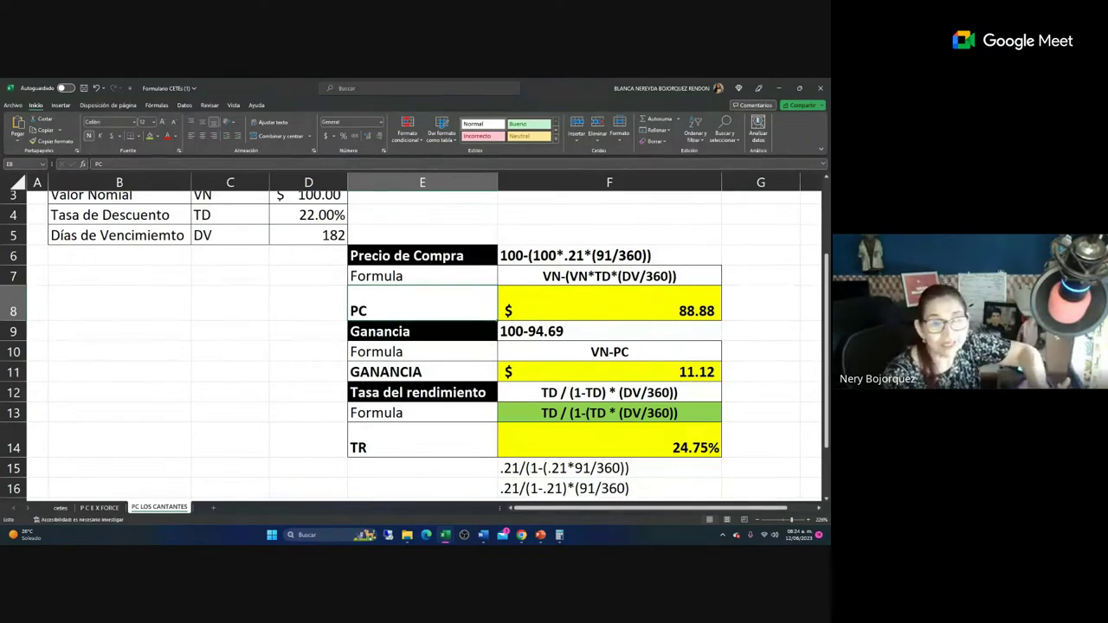
{"action": "key", "text": "Scroll_Lock"}
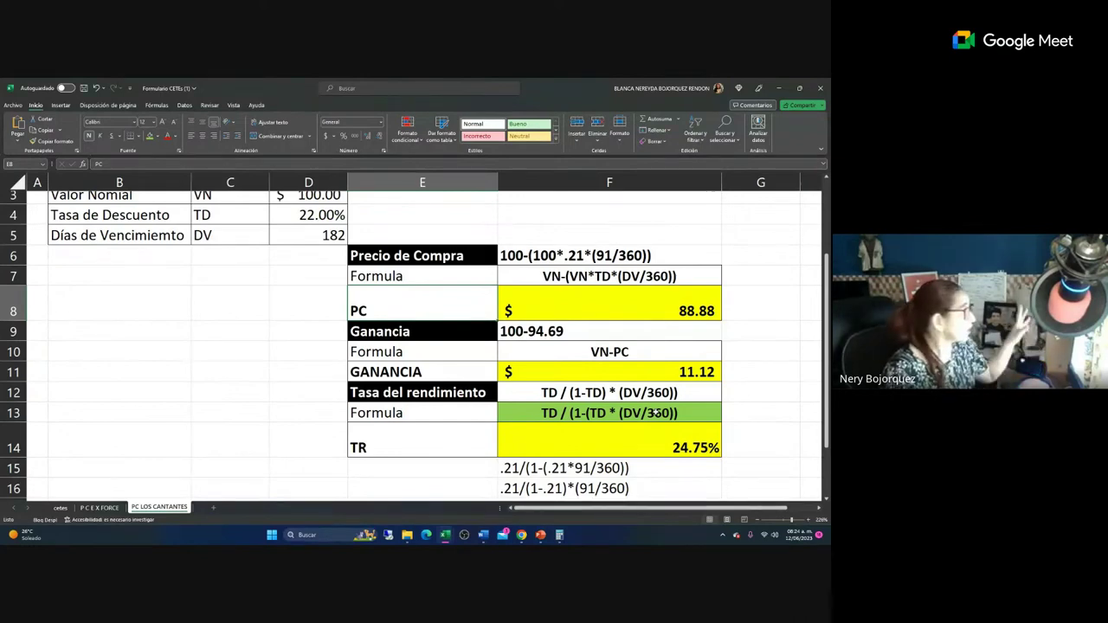
{"action": "scroll", "coordinate": [63, 357], "scroll_direction": "up", "scroll_amount": 1}
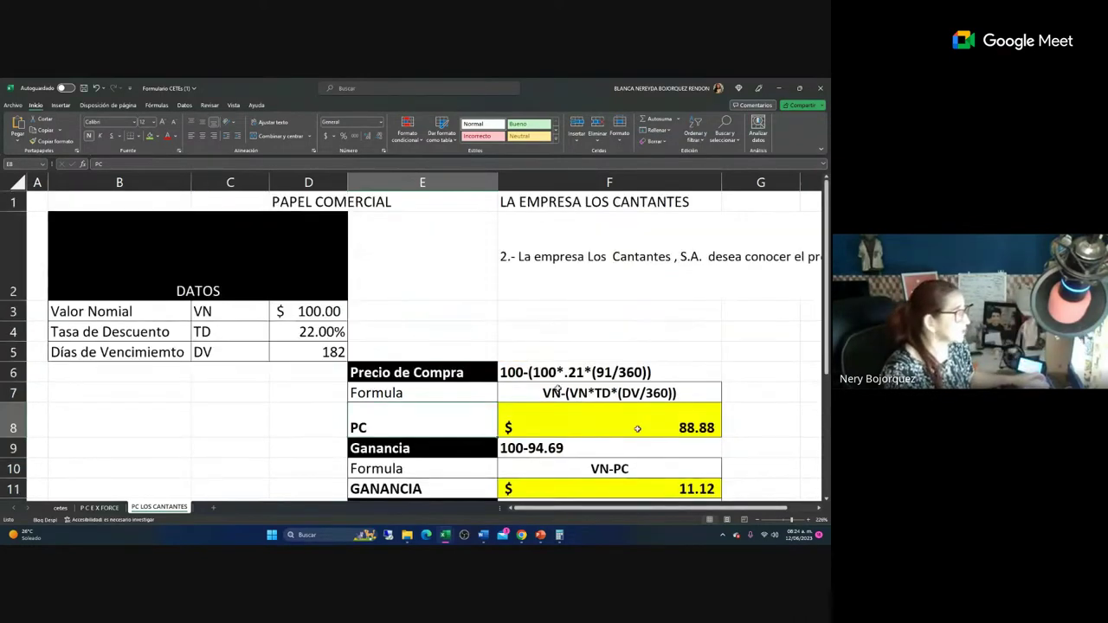
{"action": "left_click", "coordinate": [293, 333]}
{"action": "key", "text": "Return"}
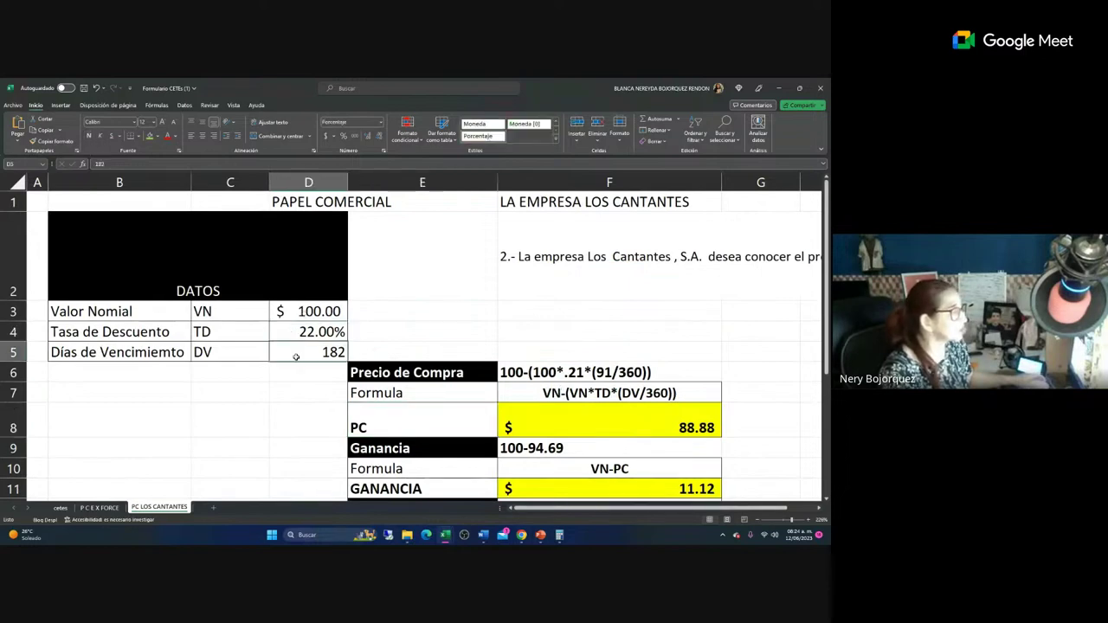
{"action": "scroll", "coordinate": [435, 361], "scroll_direction": "down", "scroll_amount": 1}
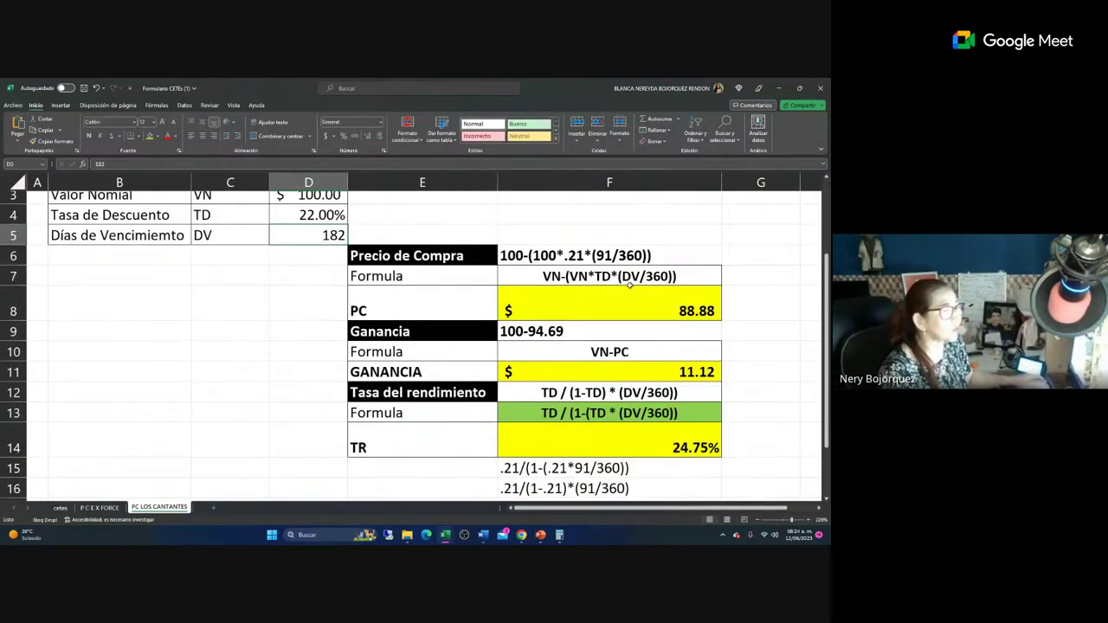
Check the formulas behind the PC, GANANCIA and TR results in F8, F11 and F14 against the exercise data.
{"action": "left_click", "coordinate": [637, 309]}
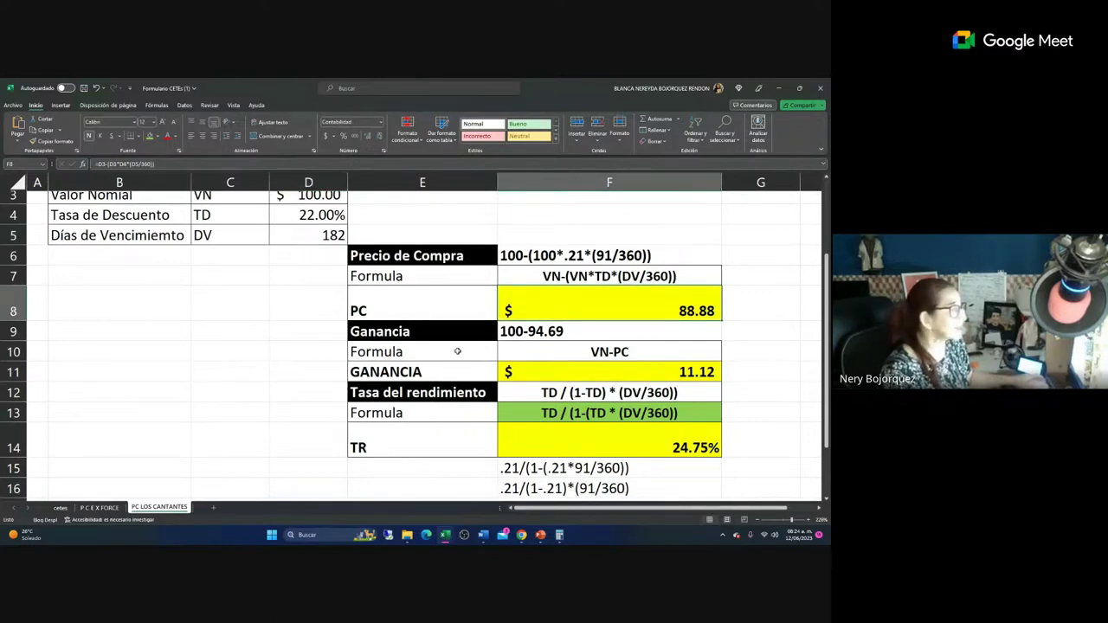
{"action": "left_click", "coordinate": [630, 378]}
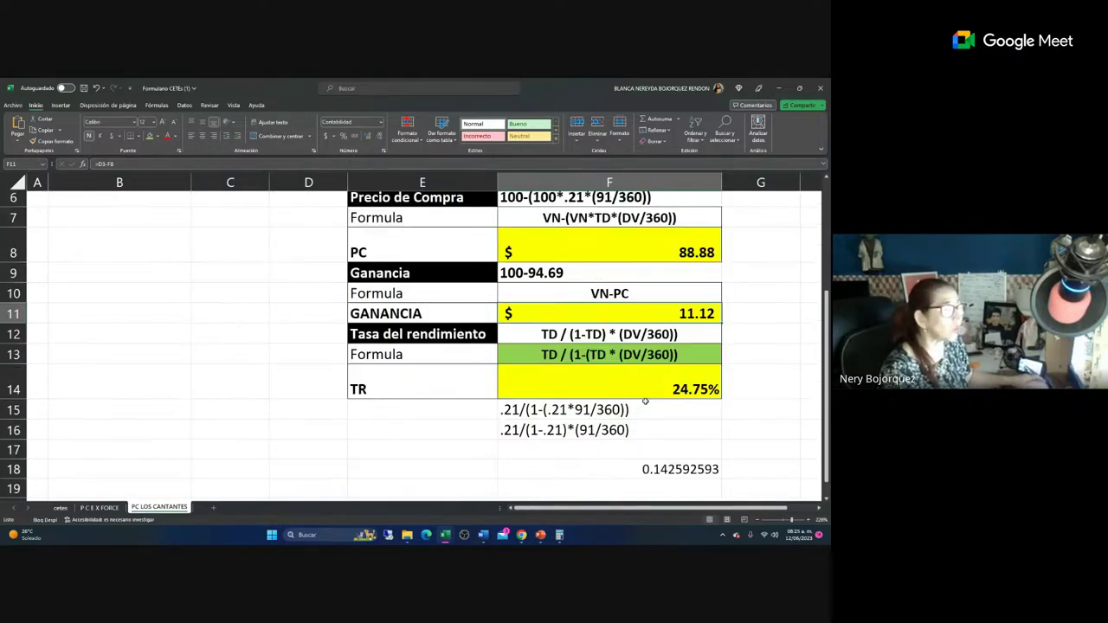
{"action": "scroll", "coordinate": [645, 400], "scroll_direction": "down", "scroll_amount": 1}
{"action": "left_click", "coordinate": [637, 382]}
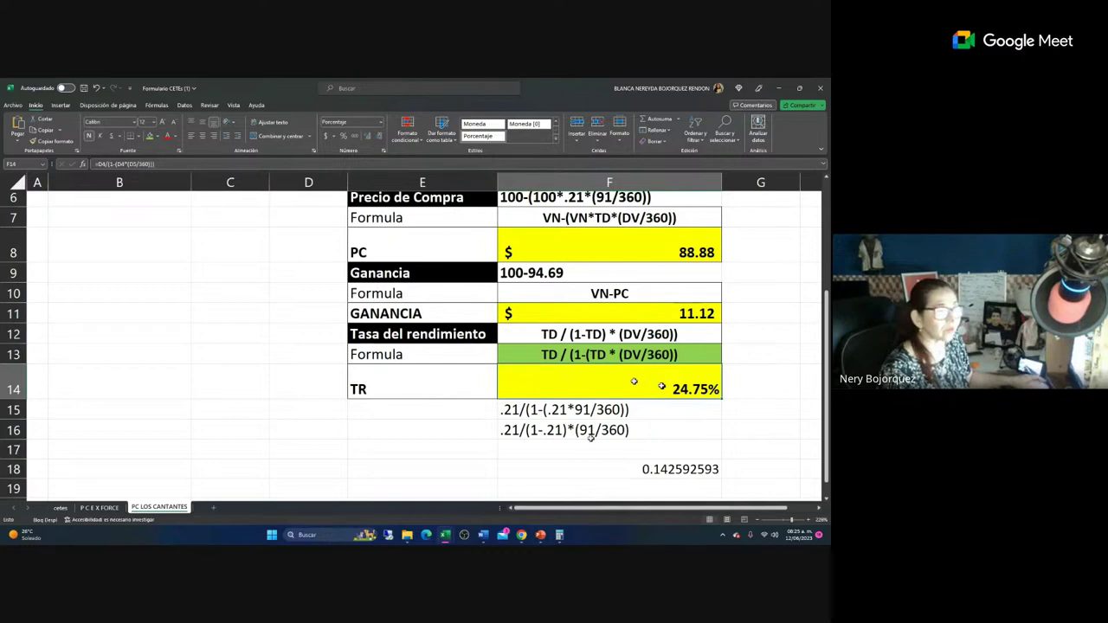
{"action": "scroll", "coordinate": [620, 388], "scroll_direction": "up", "scroll_amount": 2}
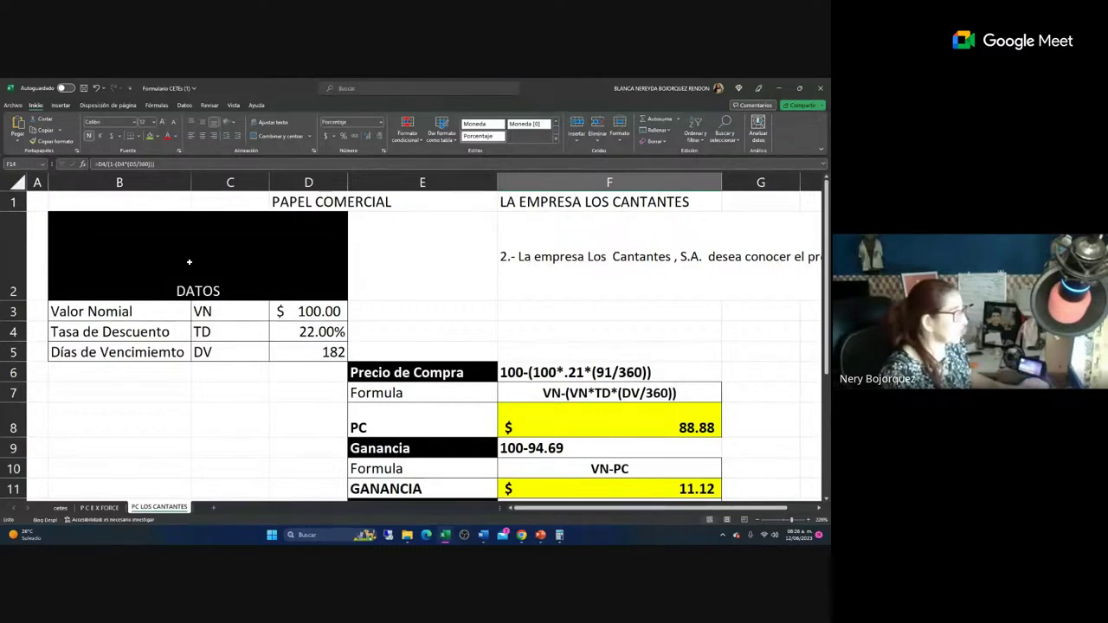
Switch to the ESTRATEGIAS DE ADMON DE EFECTIVO presentation in PowerPoint and start its slide show from the first slide.
{"action": "key", "text": "alt+Tab"}
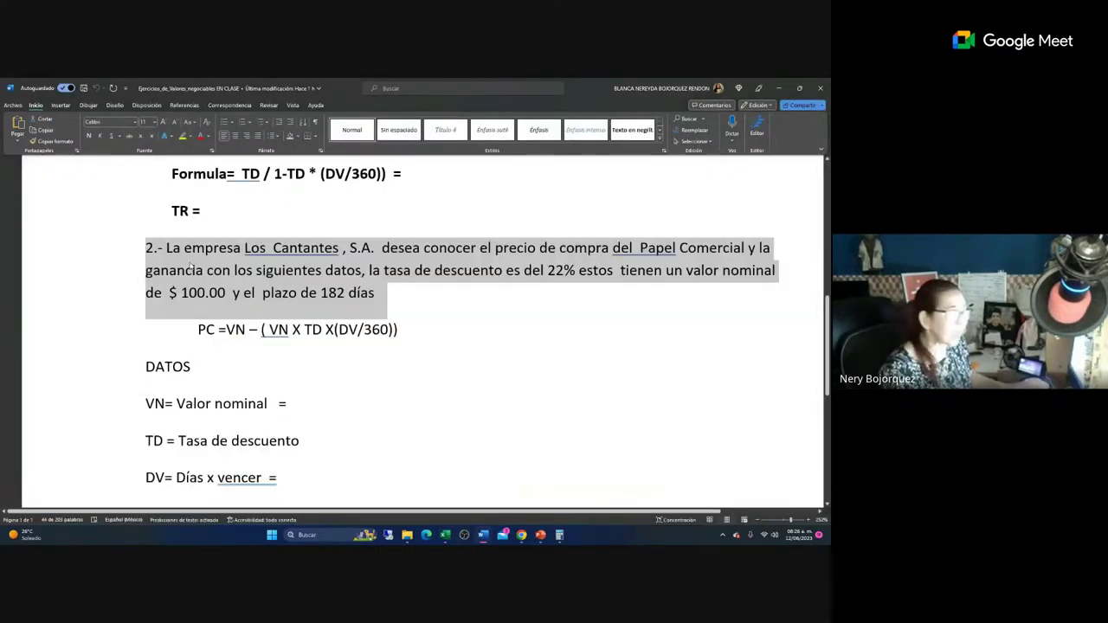
{"action": "left_click", "coordinate": [540, 535]}
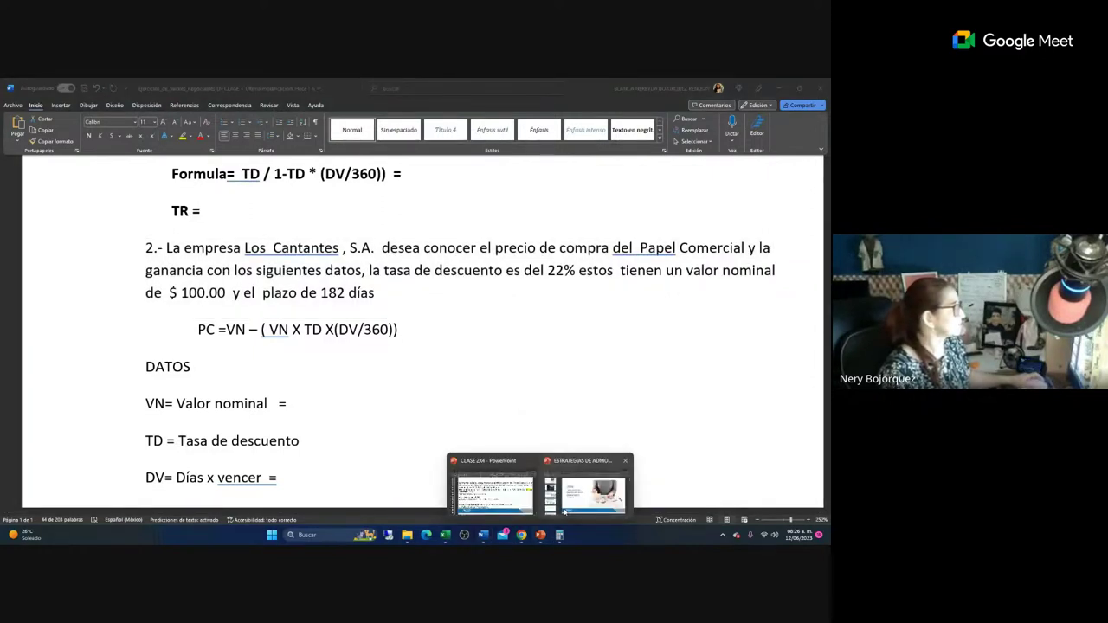
{"action": "left_click", "coordinate": [563, 512]}
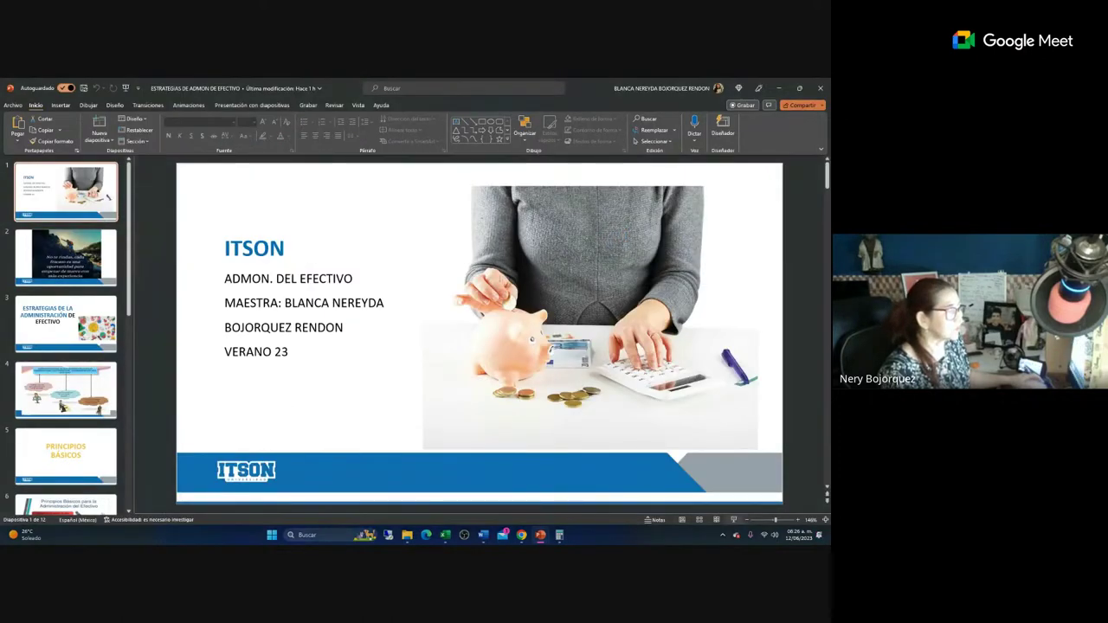
{"action": "key", "text": "F5"}
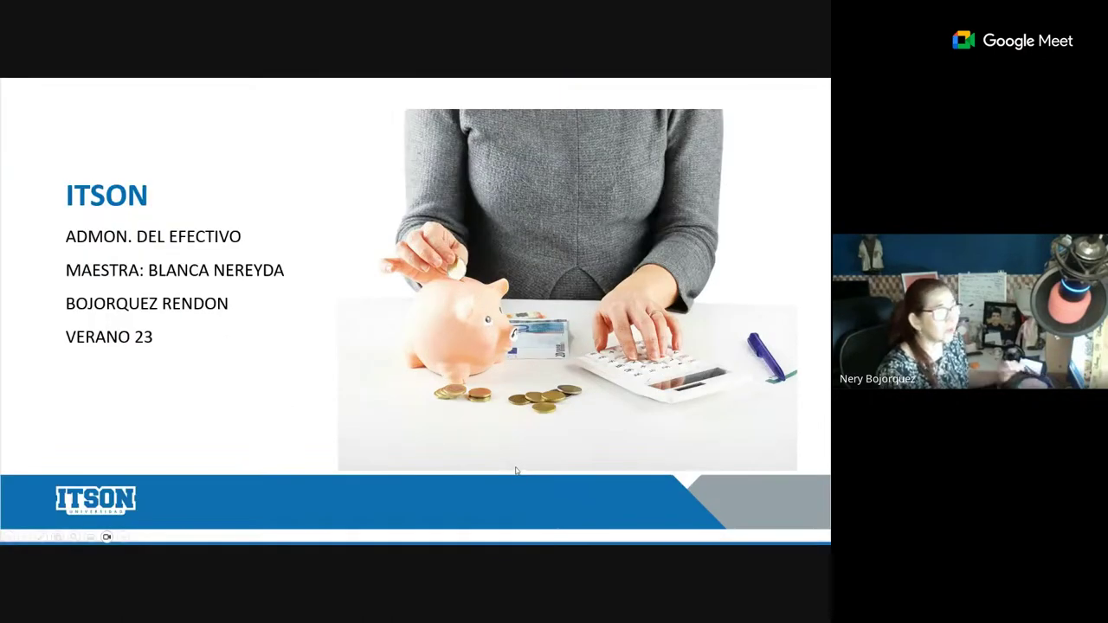